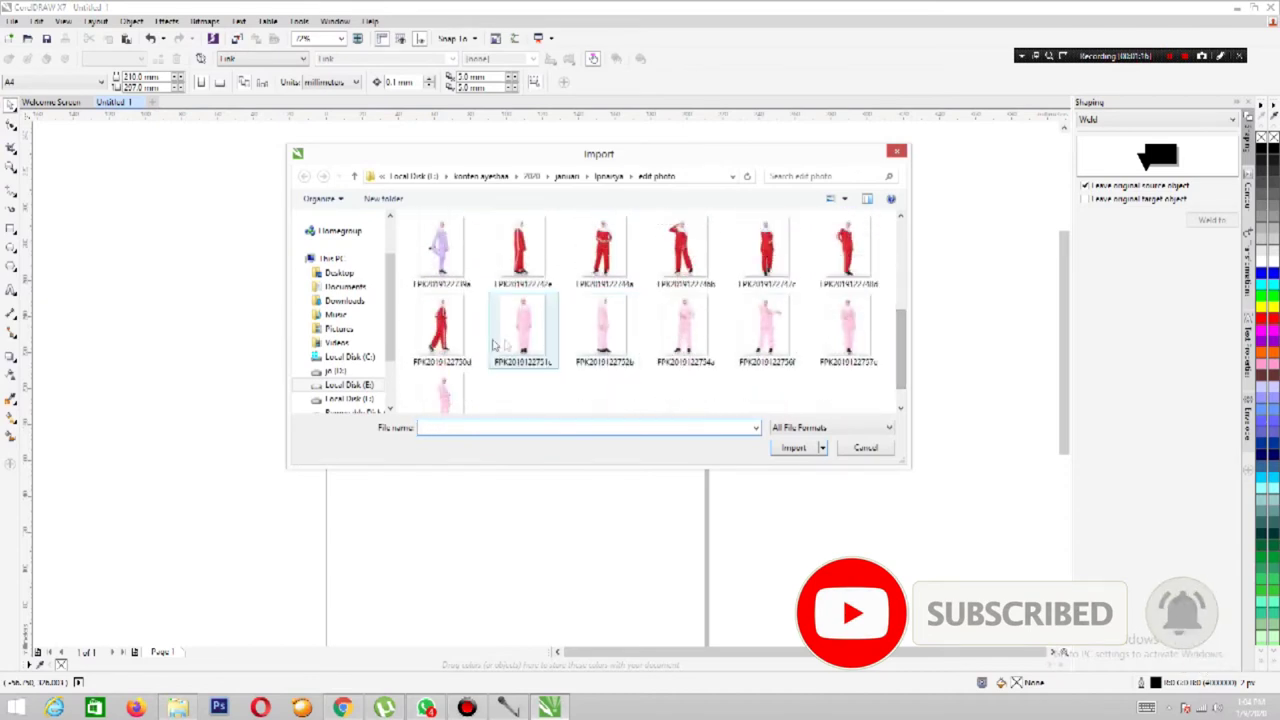
Import the front-facing pink outfit photo and the side-view yellow outfit photo, placing them side by side on the page's upper half.
left_click(767, 250)
left_click(793, 447)
left_click_drag(364, 243, 505, 462)
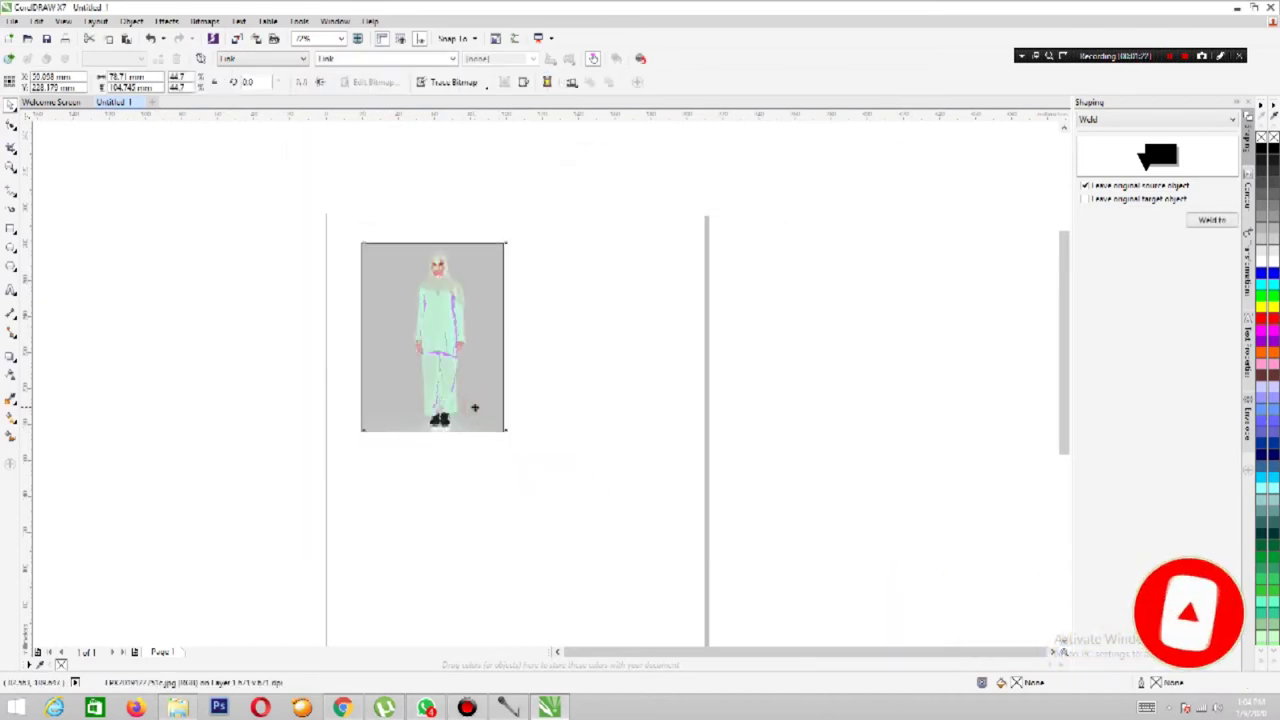
left_click(236, 38)
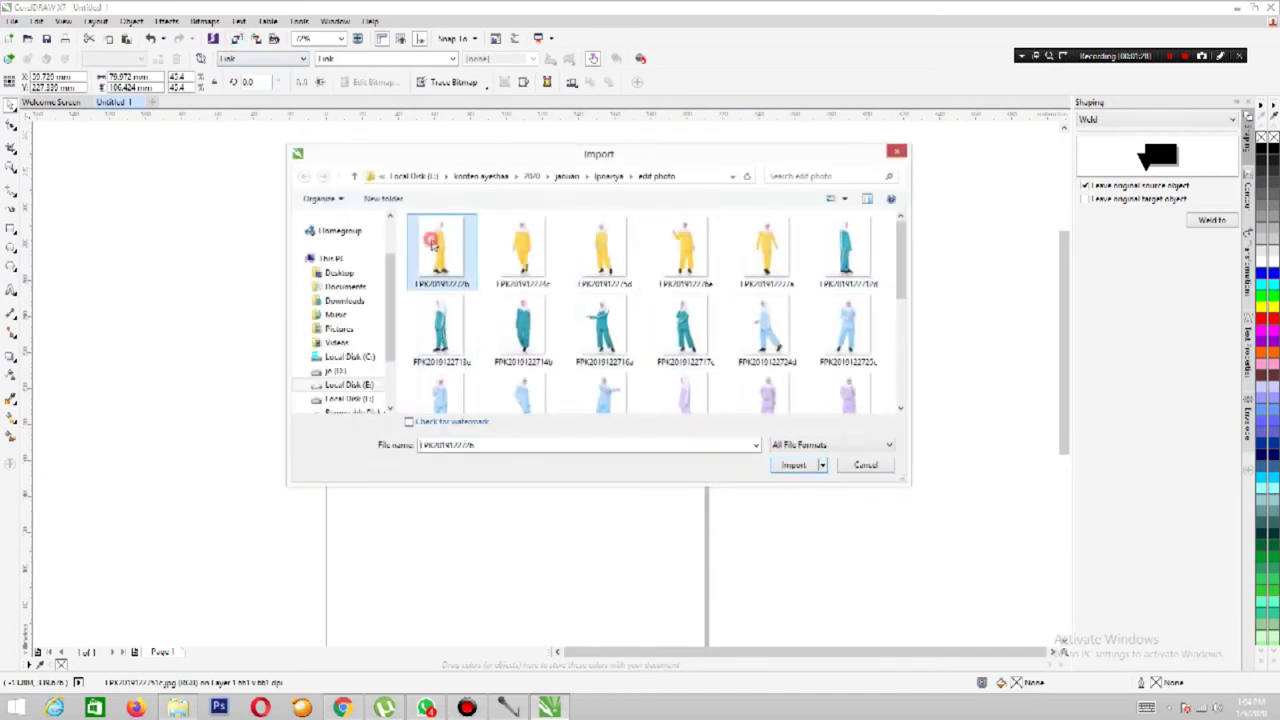
double_click(440, 250)
left_click_drag(487, 258, 611, 491)
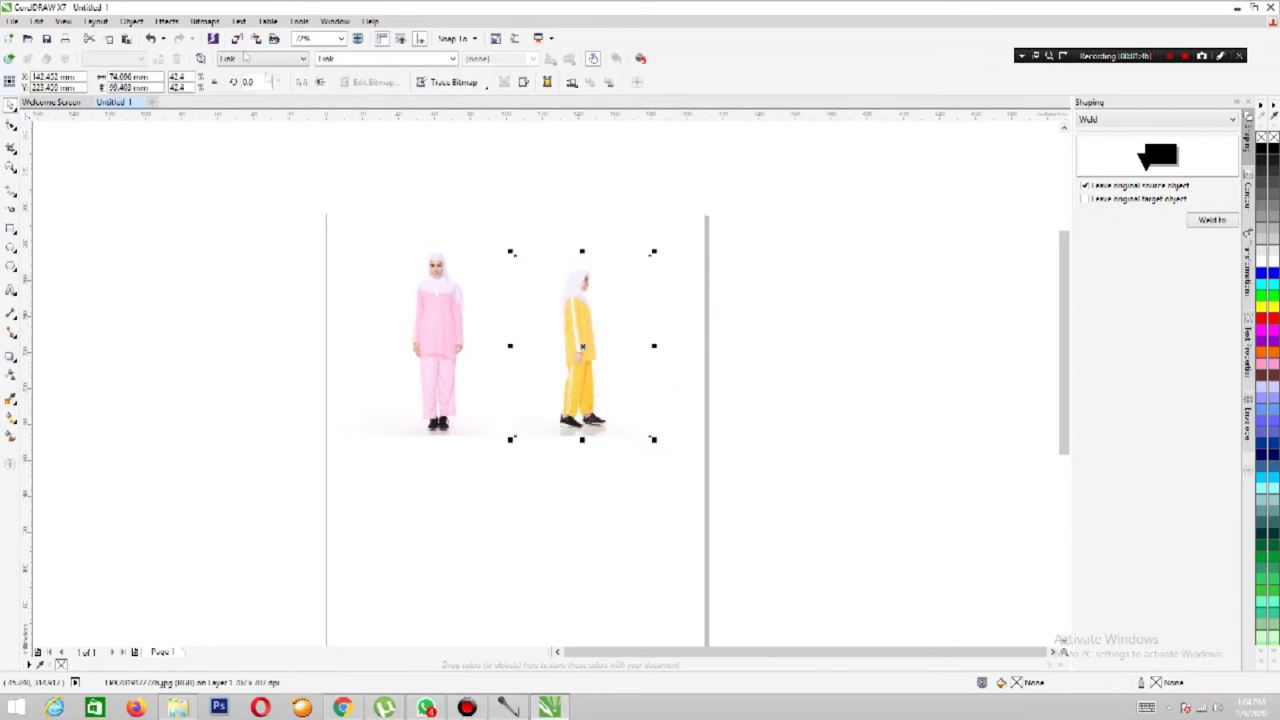
Import the light blue outfit photo and place it below the pink outfit photo.
left_click(236, 38)
left_click_drag(901, 280, 903, 318)
left_click(850, 255)
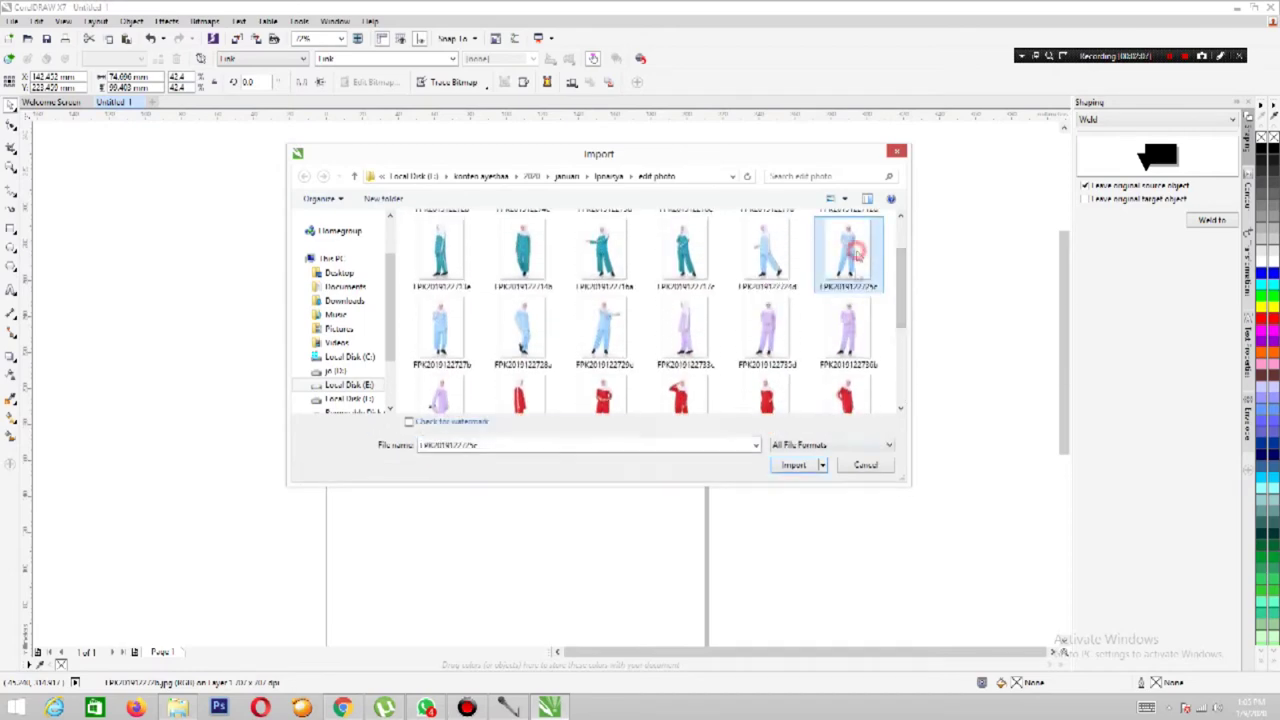
mouse_move(905, 258)
left_mouse_down()
mouse_move(903, 226)
mouse_move(902, 322)
mouse_move(900, 280)
left_mouse_up()
left_click(793, 465)
left_click_drag(366, 454, 483, 611)
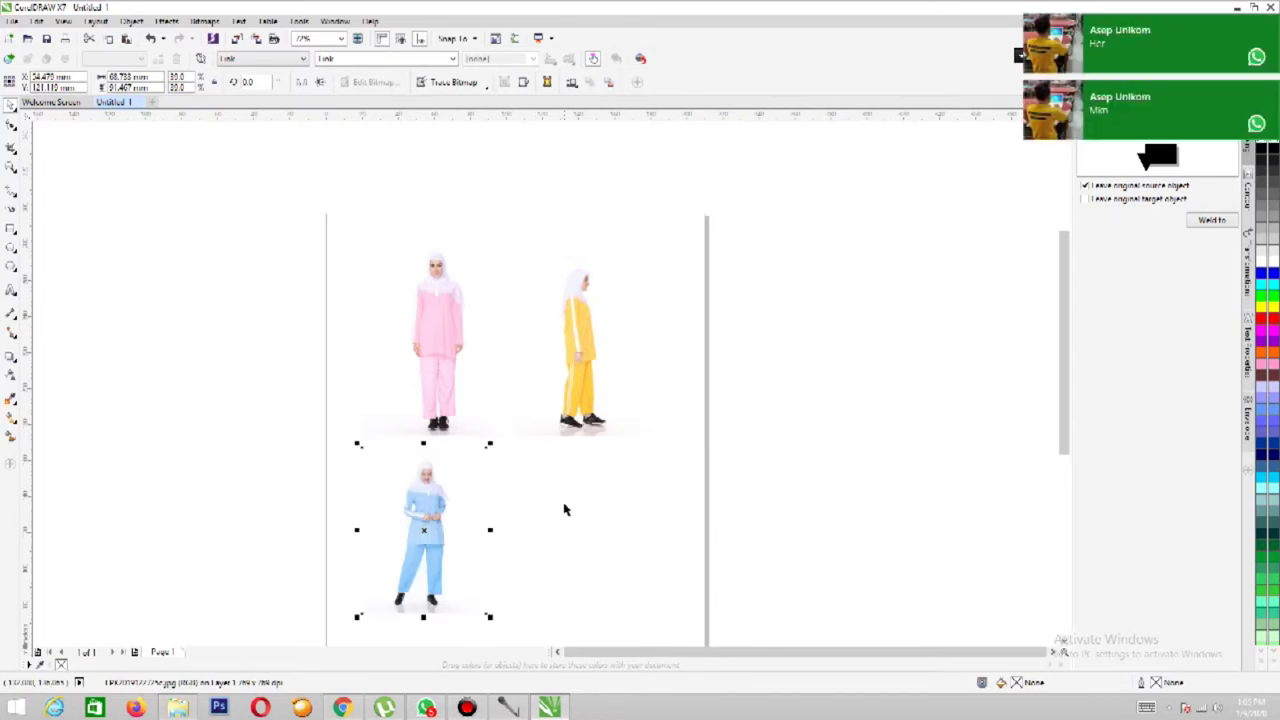
left_click_drag(466, 517, 469, 521)
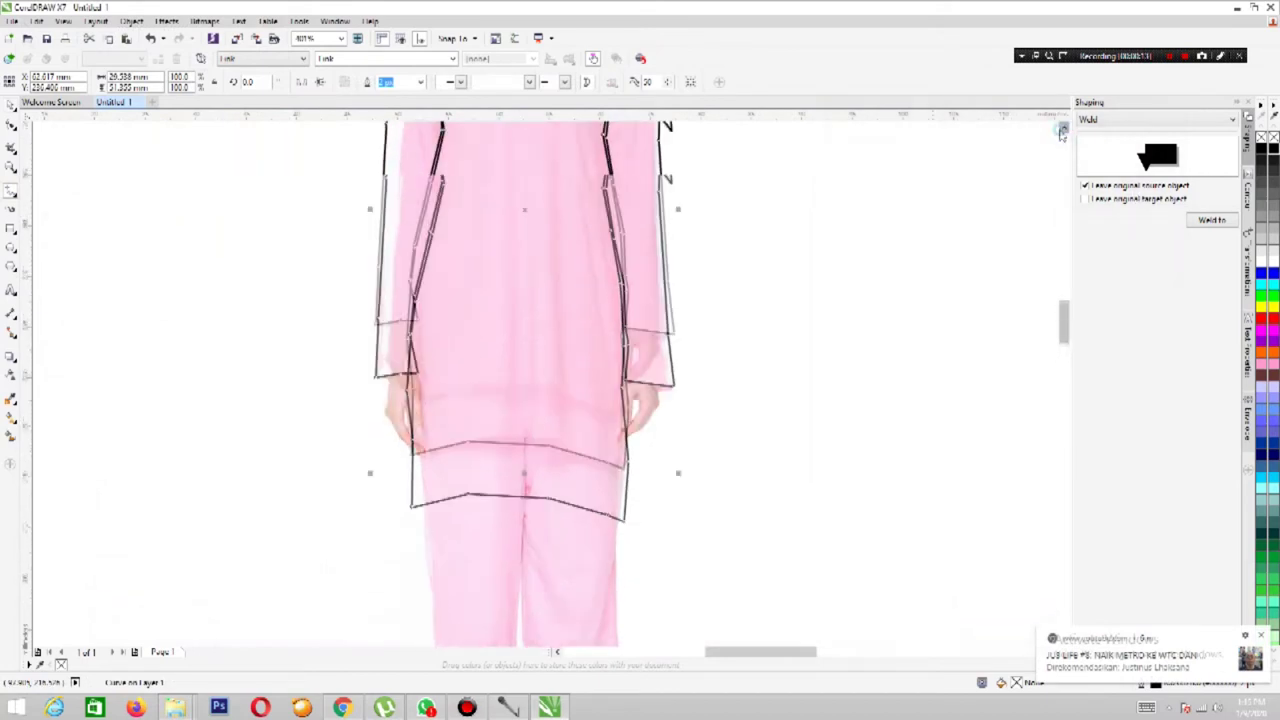
Trace both trouser legs of the pink outfit with a straight-segment outline from the tunic's side down to the hems.
left_click_drag(1068, 317, 1068, 345)
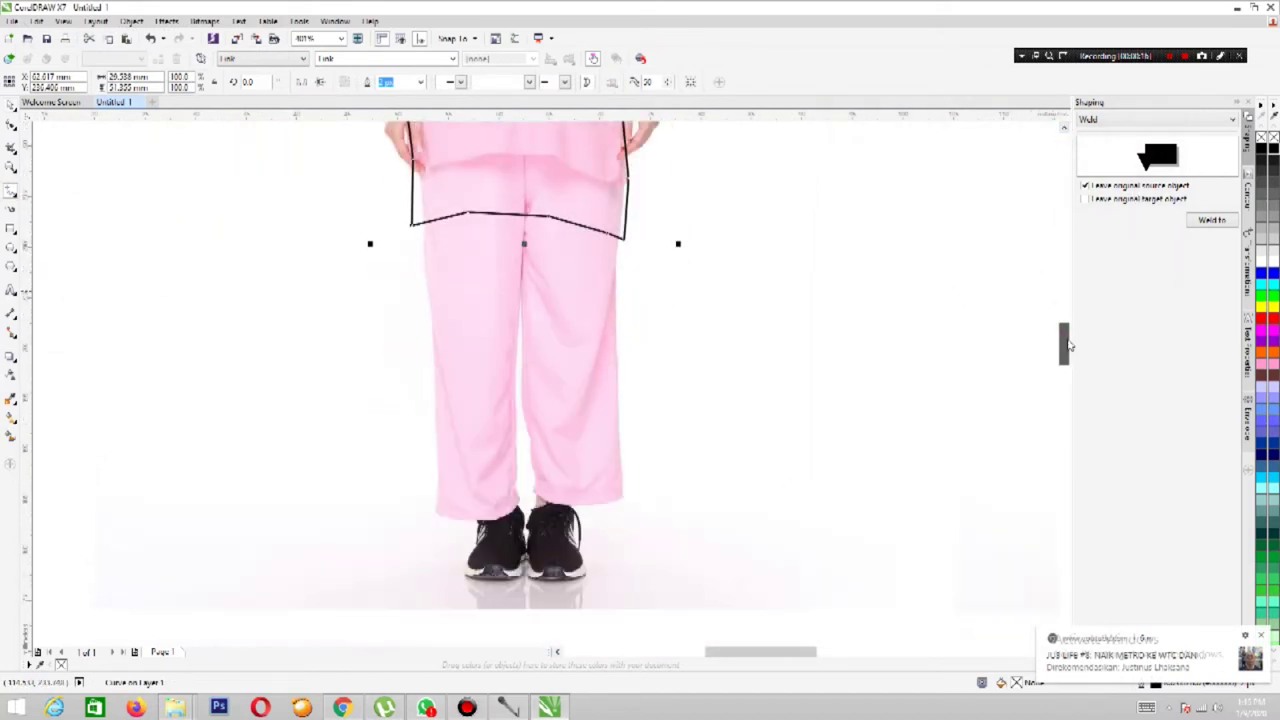
scroll(420, 150, "up", 5)
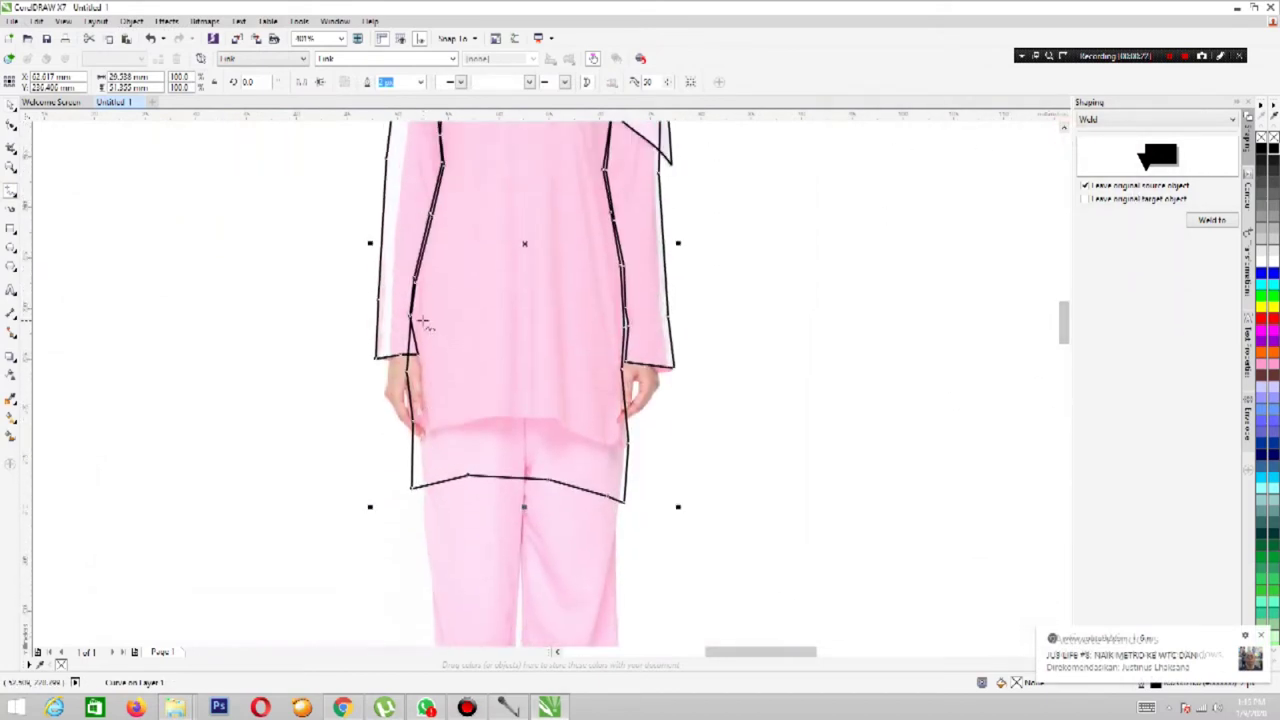
left_click(414, 451)
left_click(414, 534)
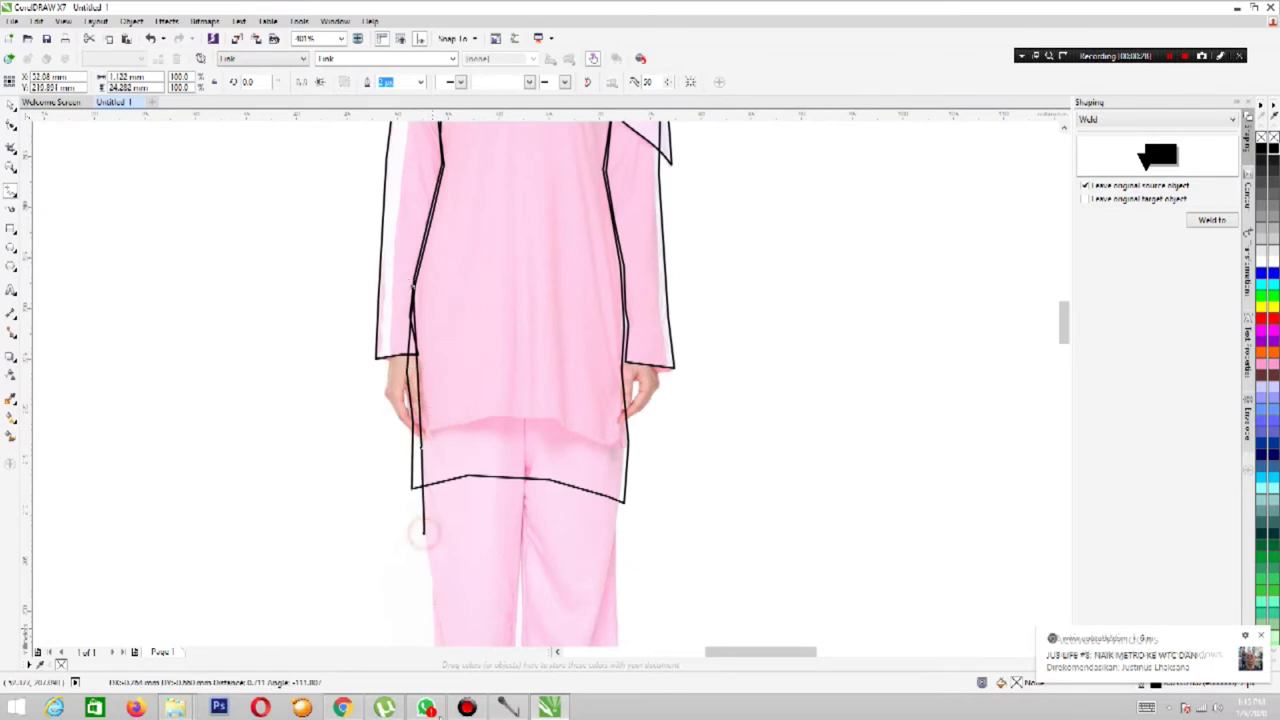
scroll(416, 540, "down", 3)
left_click(433, 404)
left_click(437, 575)
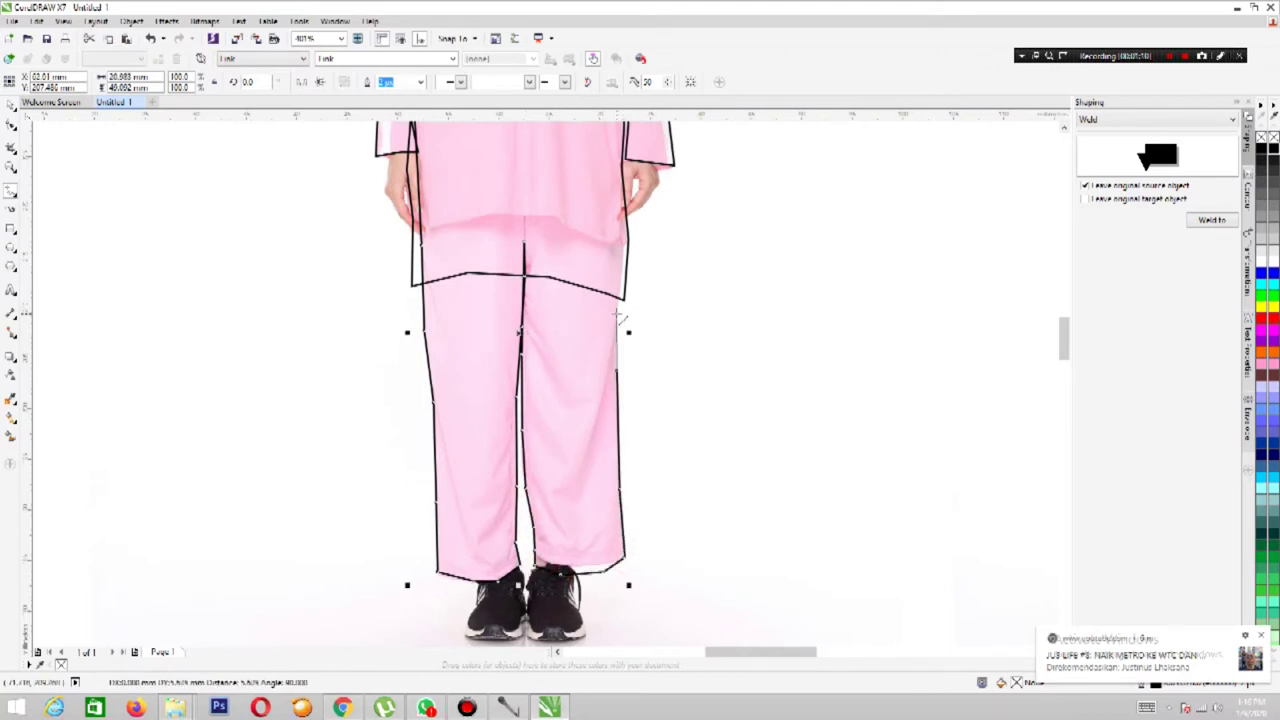
scroll(624, 262, "up", 3)
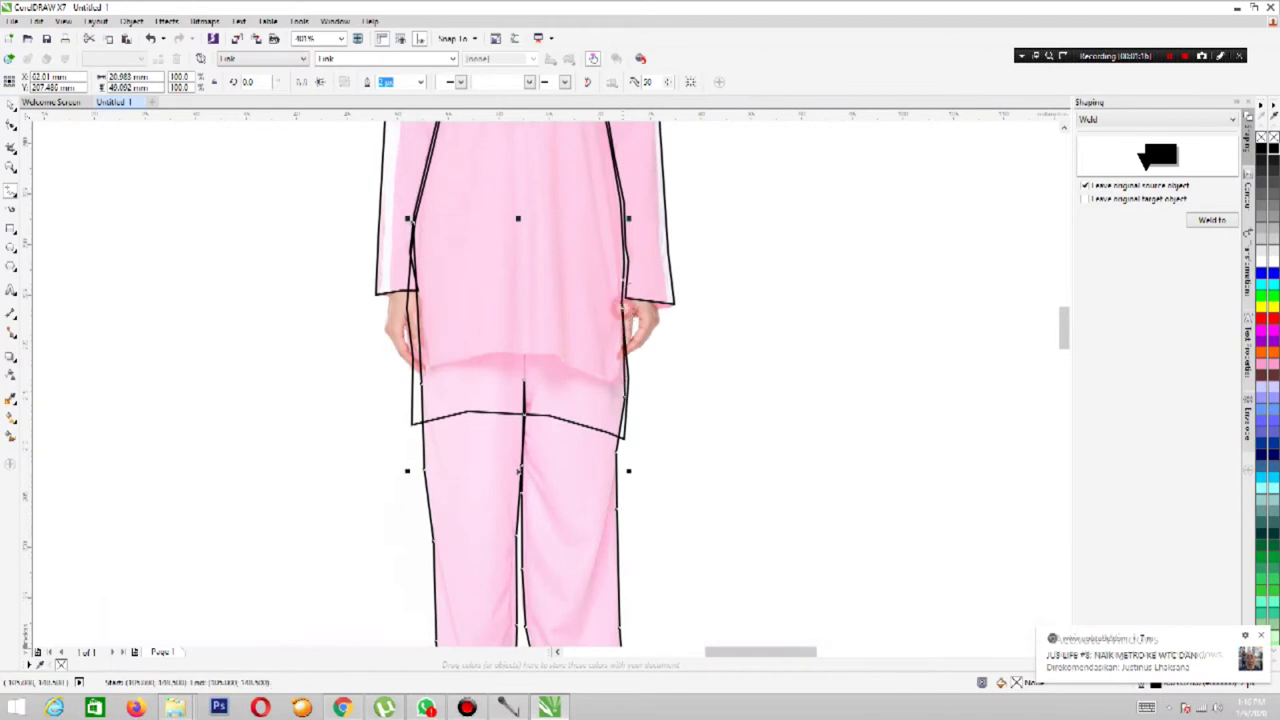
Reshape the trouser outline's nodes and segments so the hem and side curve along the fabric edge.
left_click(10, 165)
scroll(520, 380, "down", 5)
scroll(494, 403, "up", 2)
scroll(462, 462, "down", 2)
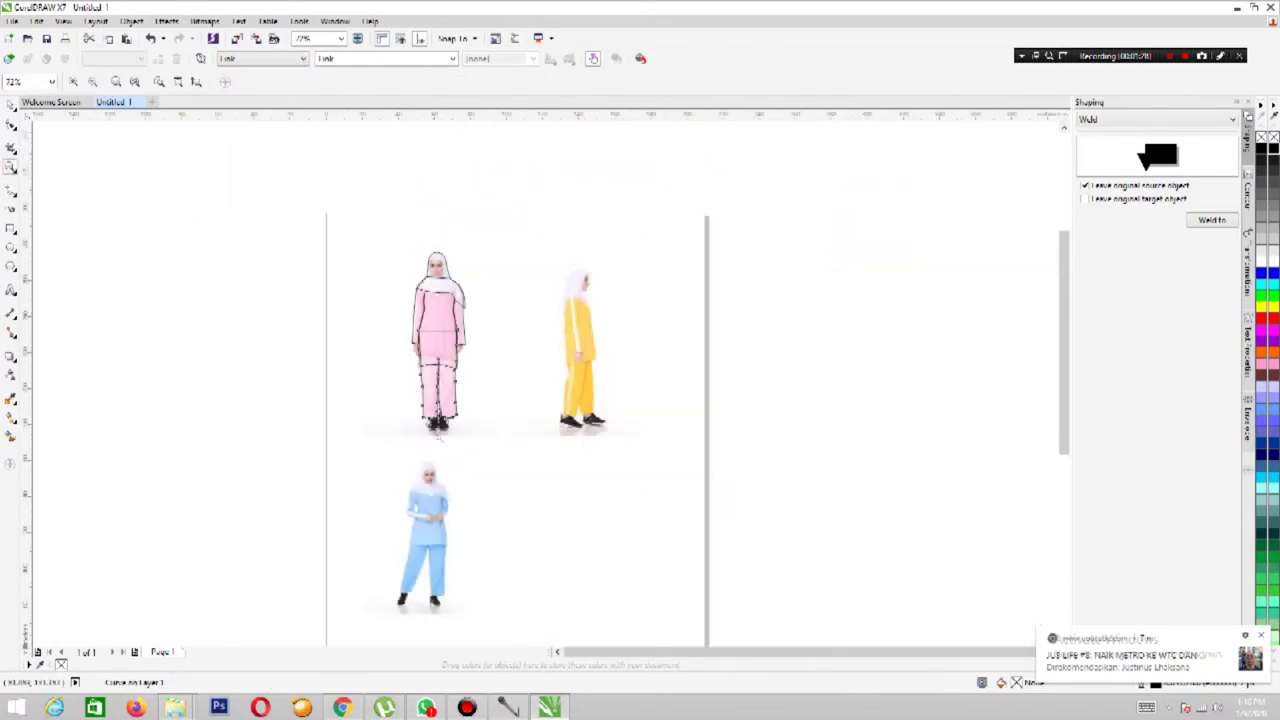
scroll(462, 462, "up", 4)
scroll(491, 428, "down", 4)
left_click_drag(474, 445, 474, 446)
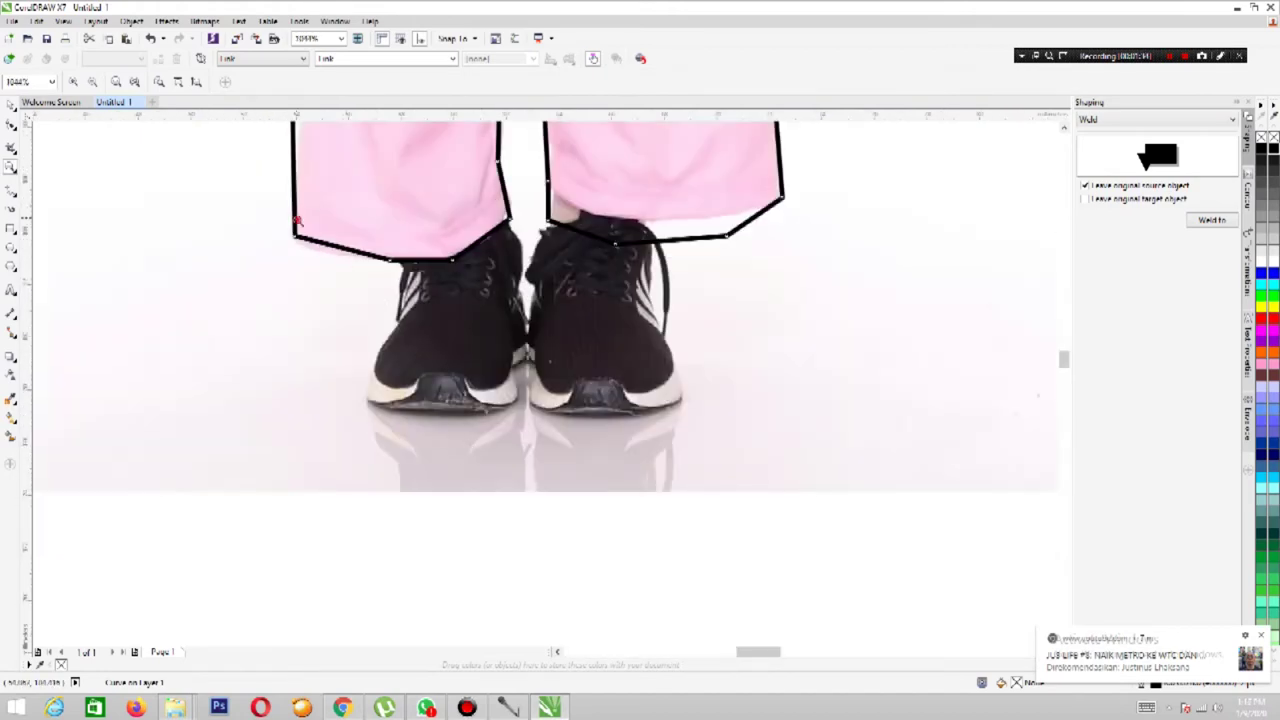
scroll(474, 445, "down", 4)
scroll(401, 347, "up", 2)
left_click_drag(402, 328, 592, 533)
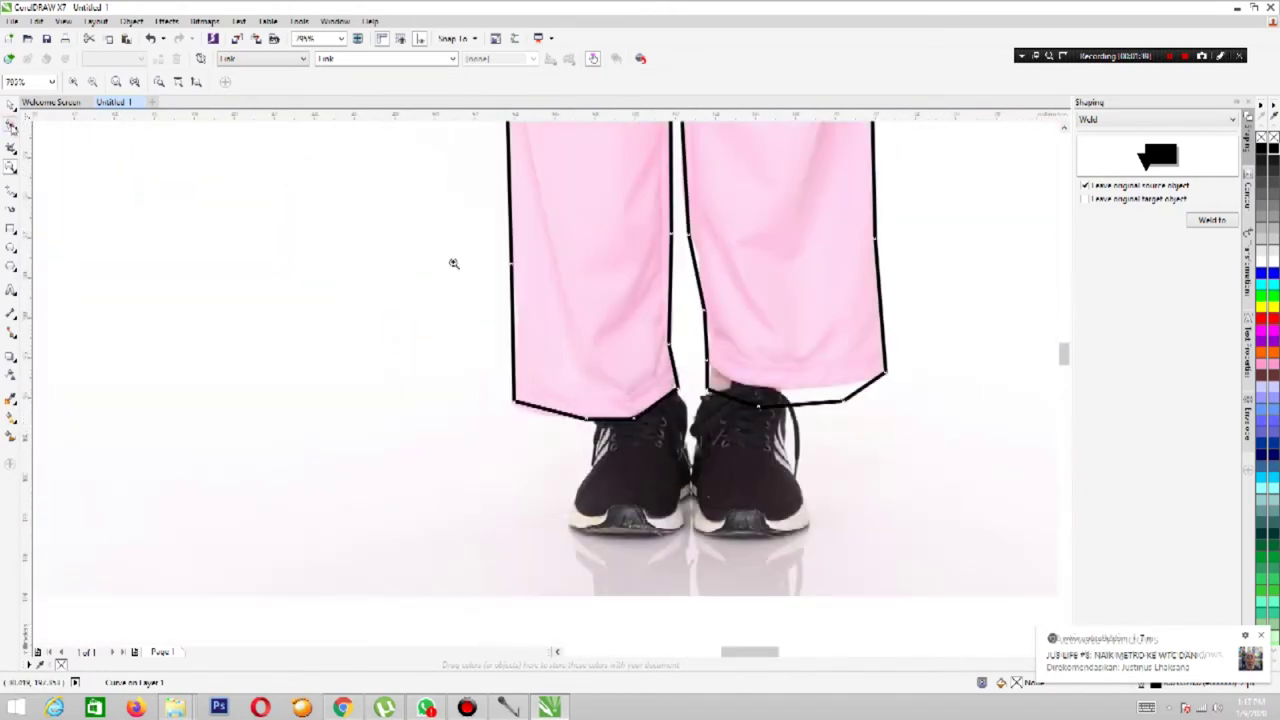
key("F10")
key("ctrl+a")
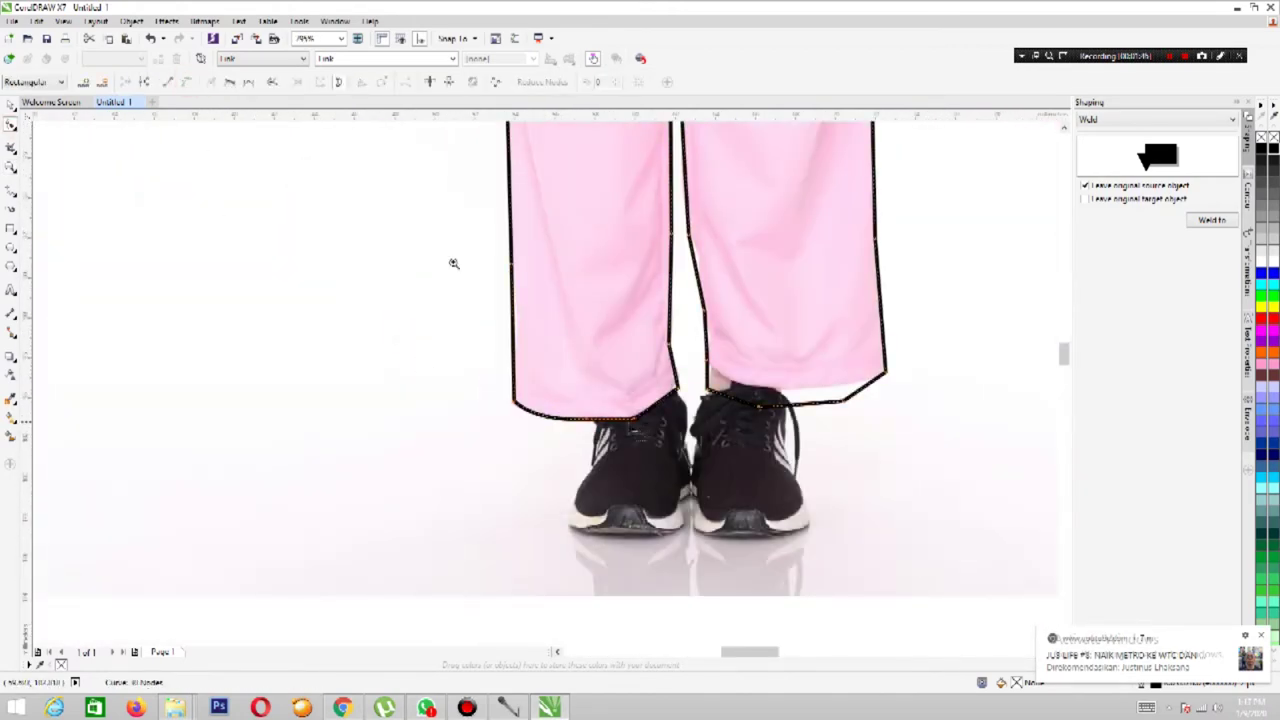
left_click(686, 400)
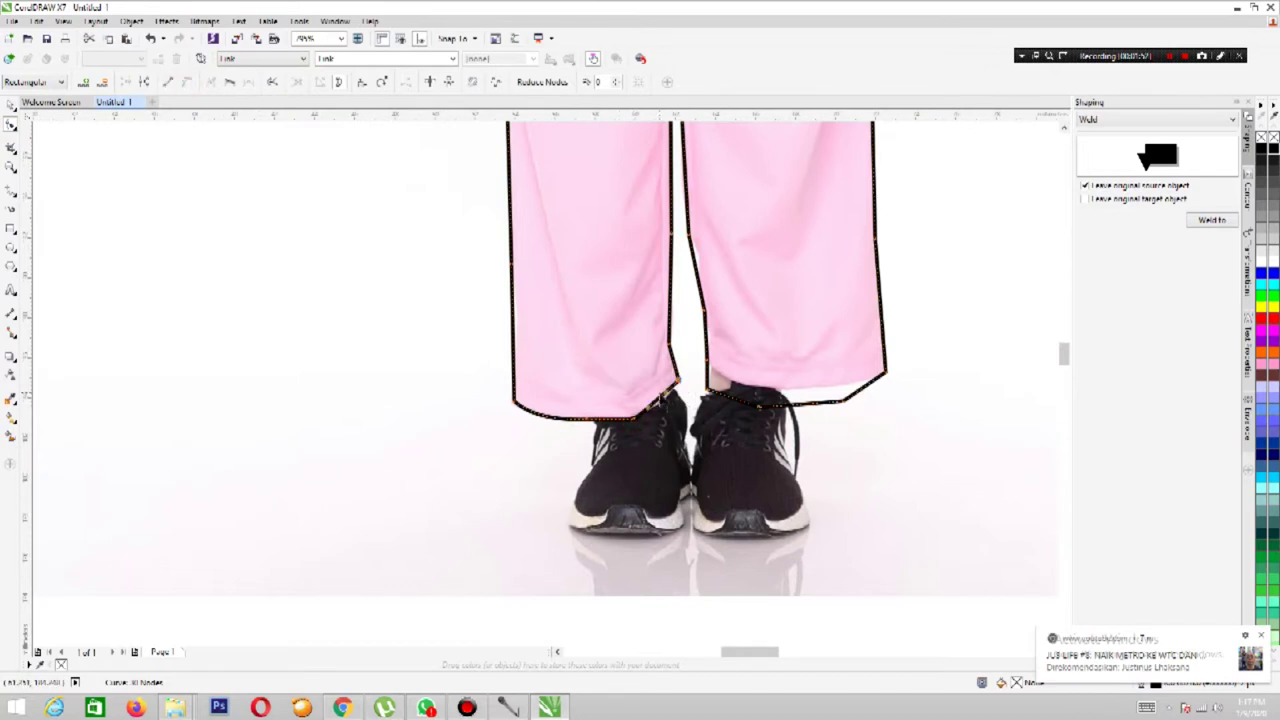
left_click(515, 275)
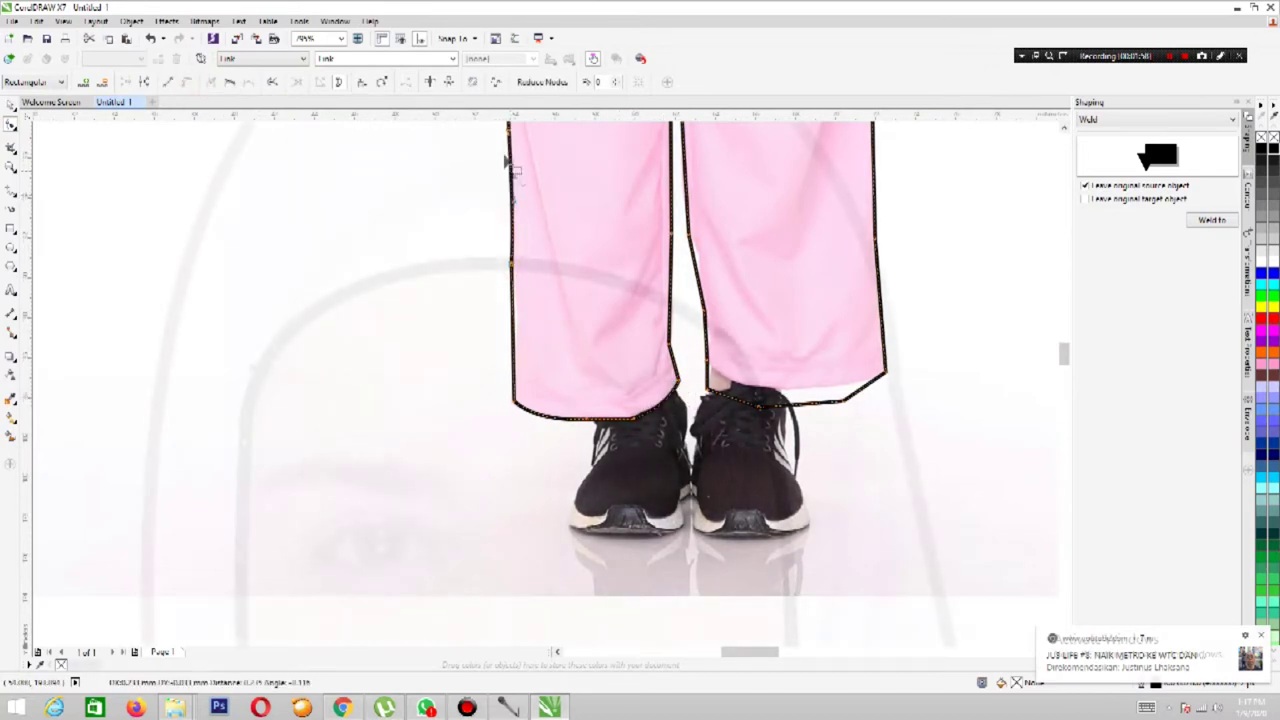
left_click(515, 352)
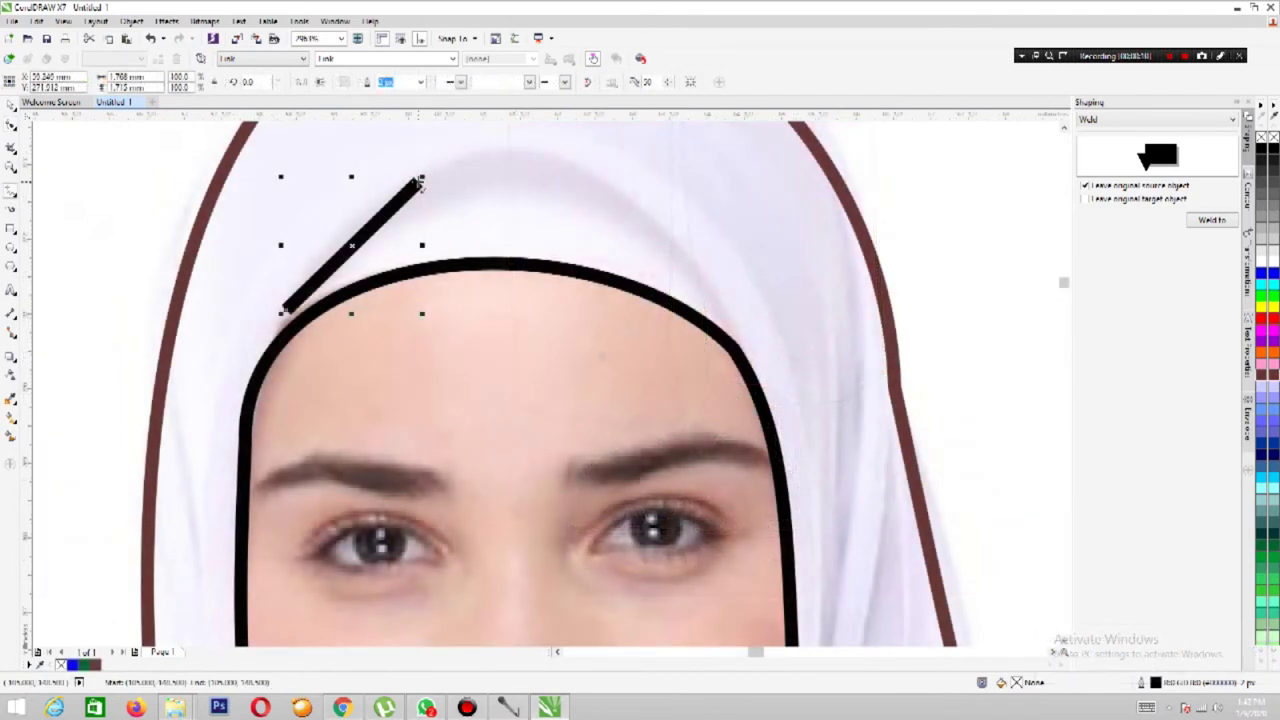
Draw a closed straight-segment shape around the inner cap between the forehead and the hijab.
left_click(418, 182)
left_click(558, 162)
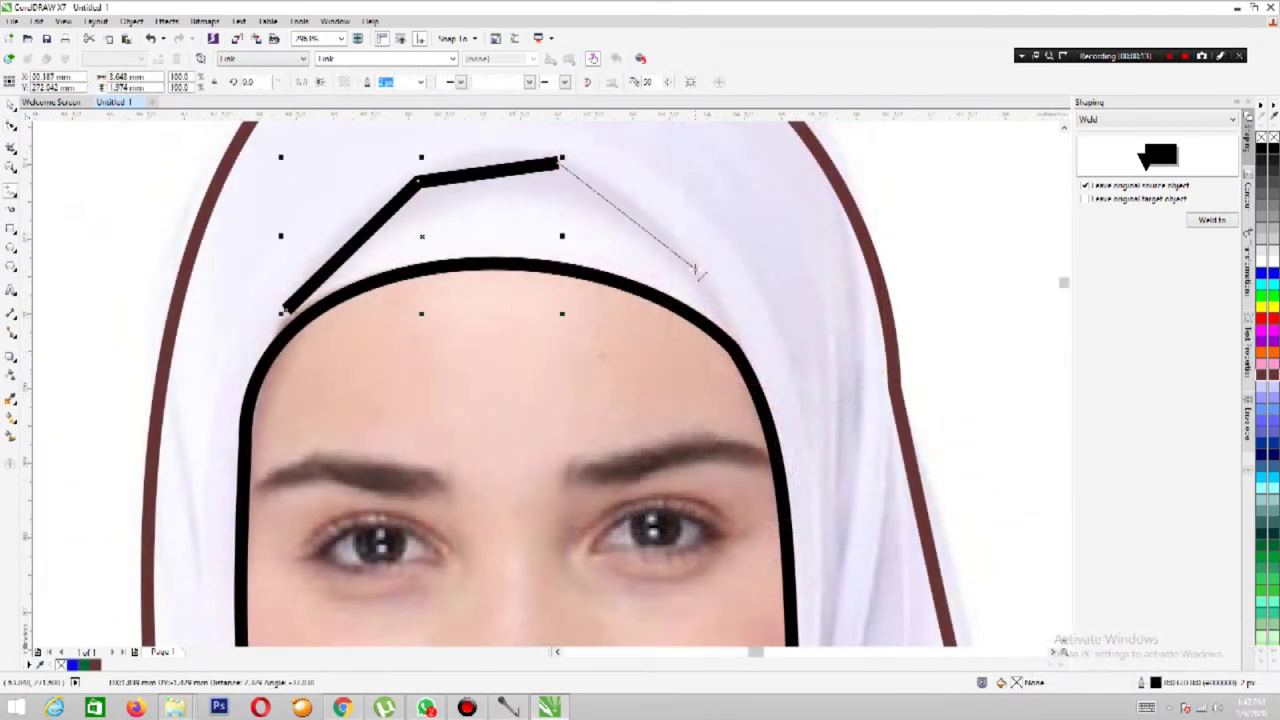
left_click(695, 268)
left_click(745, 355)
left_click(280, 313)
Bend the inner cap shape's segments into curves that follow the hijab opening and the forehead line.
key("F10")
left_click(280, 323)
left_click_drag(505, 178, 510, 152)
left_click(697, 270)
left_click_drag(640, 215, 652, 205)
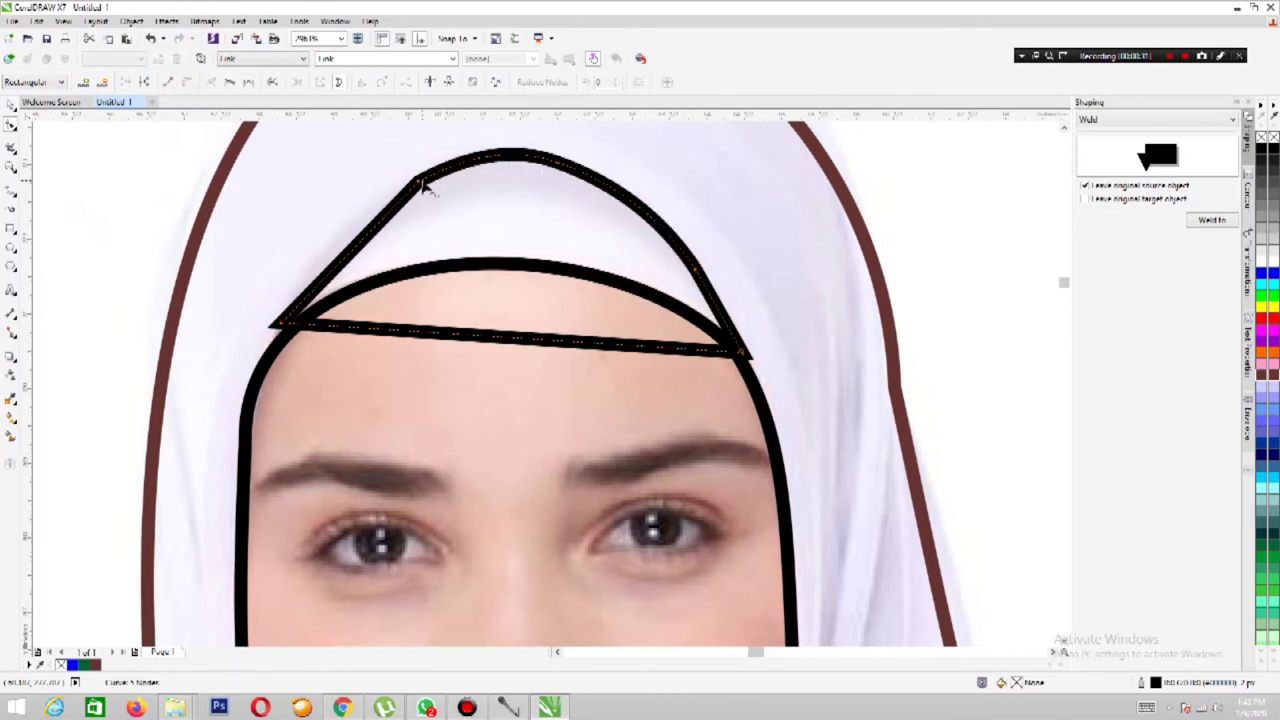
left_click_drag(350, 264, 335, 257)
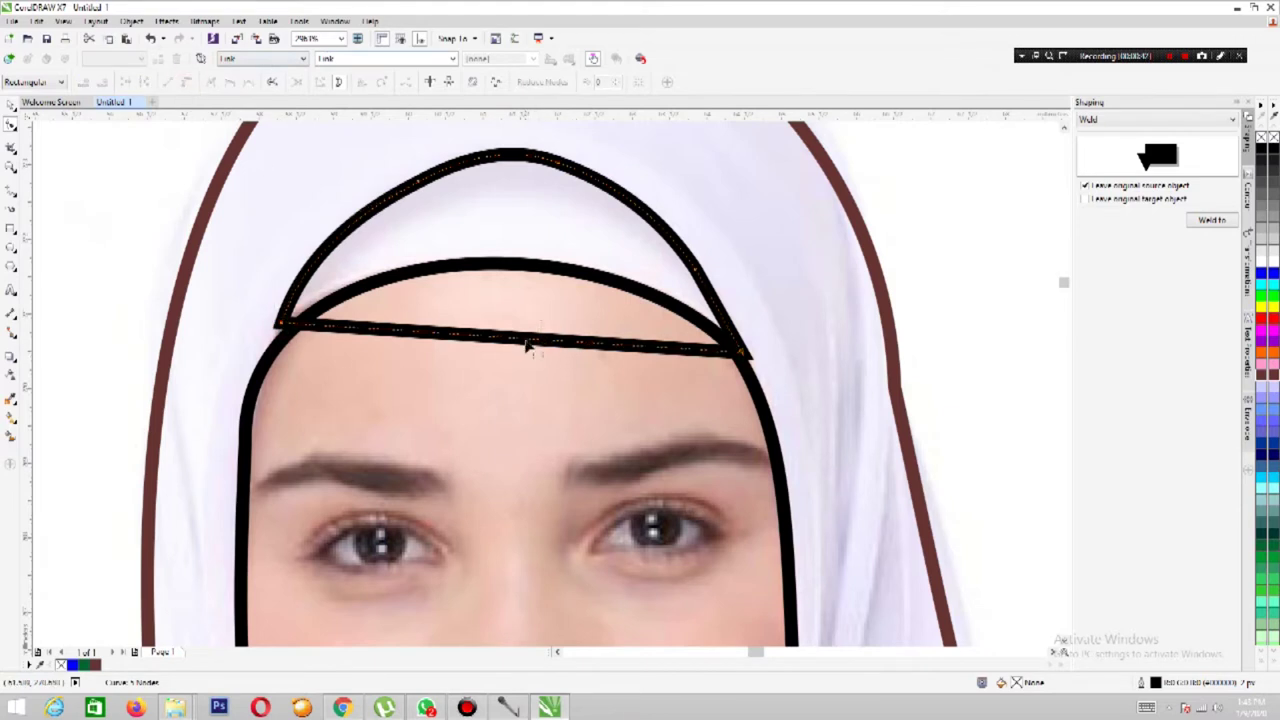
left_click_drag(520, 336, 526, 262)
left_click_drag(283, 322, 277, 328)
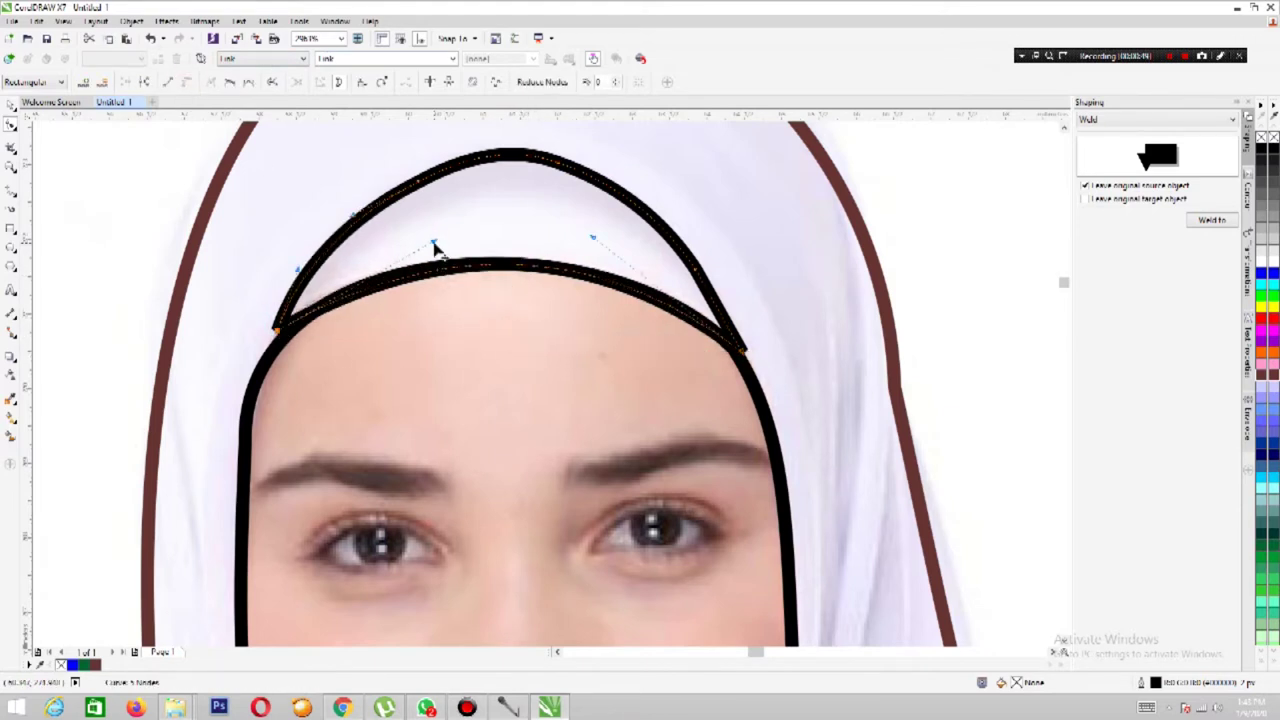
left_click(743, 357)
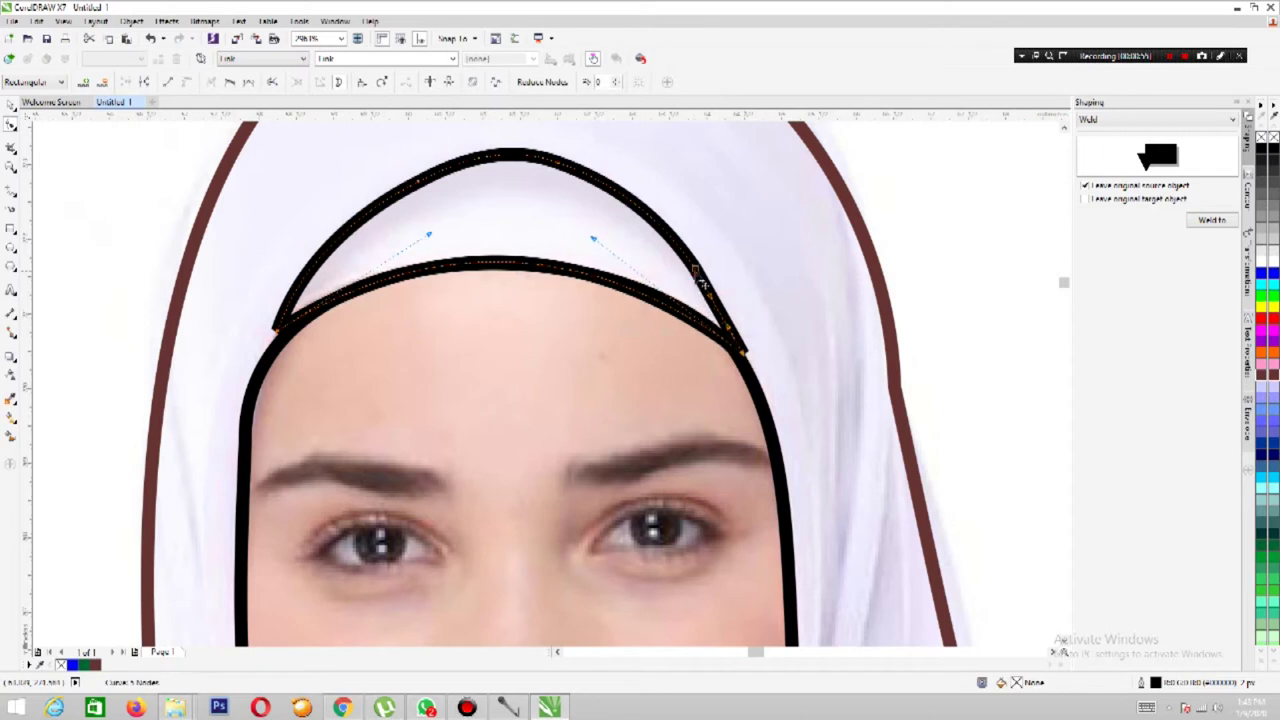
Draw a narrow closed shadow shape along the inner cap's upper edge and colour its outline light blue.
key("space")
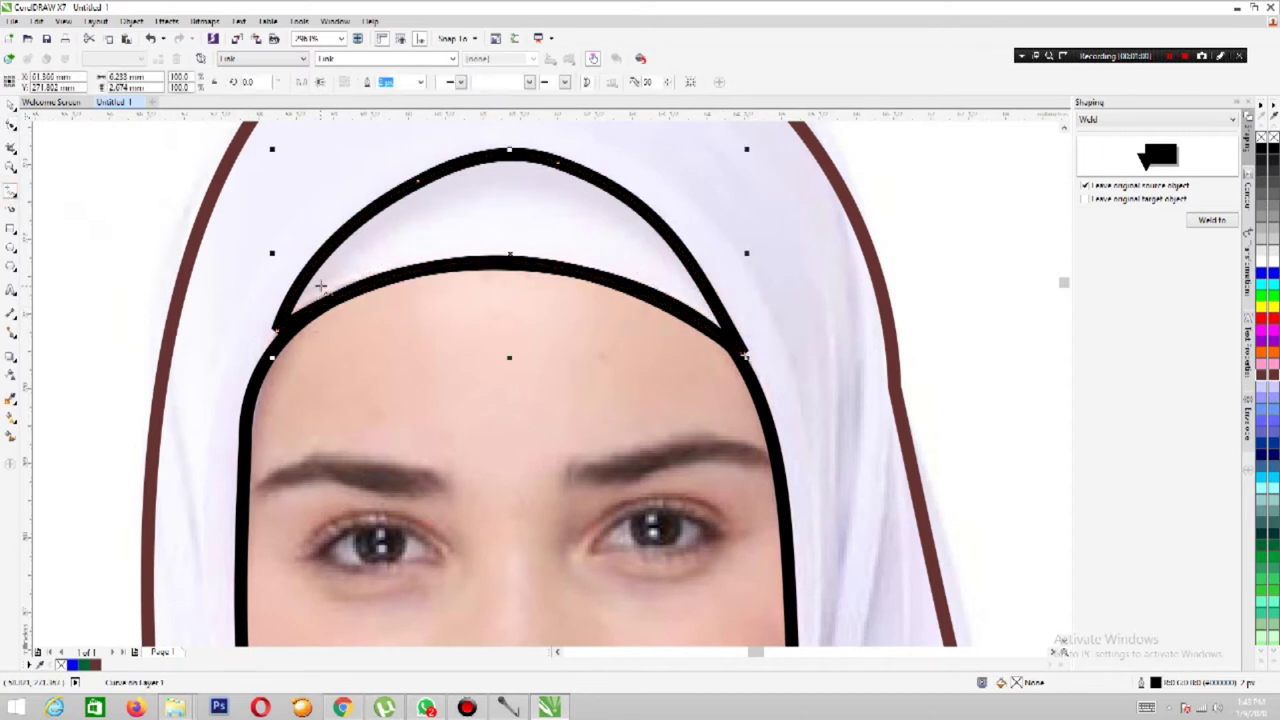
left_click_drag(332, 271, 428, 196)
left_click(500, 176)
left_click(650, 242)
left_click(692, 275)
left_click(594, 177)
left_click(482, 149)
left_click(376, 194)
left_click(298, 279)
key("F10")
right_click(1273, 412)
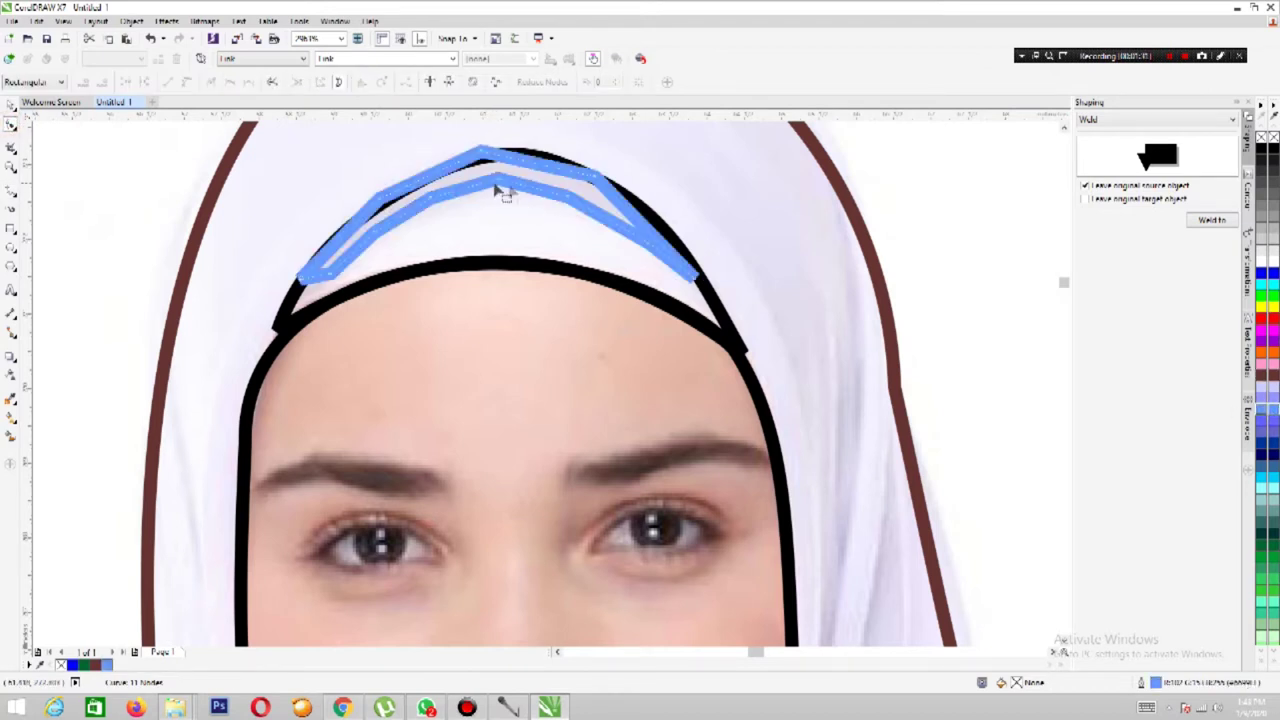
Convert the blue shadow shape's straight segments to smooth curves that follow the cap's upper edge.
left_click(187, 86)
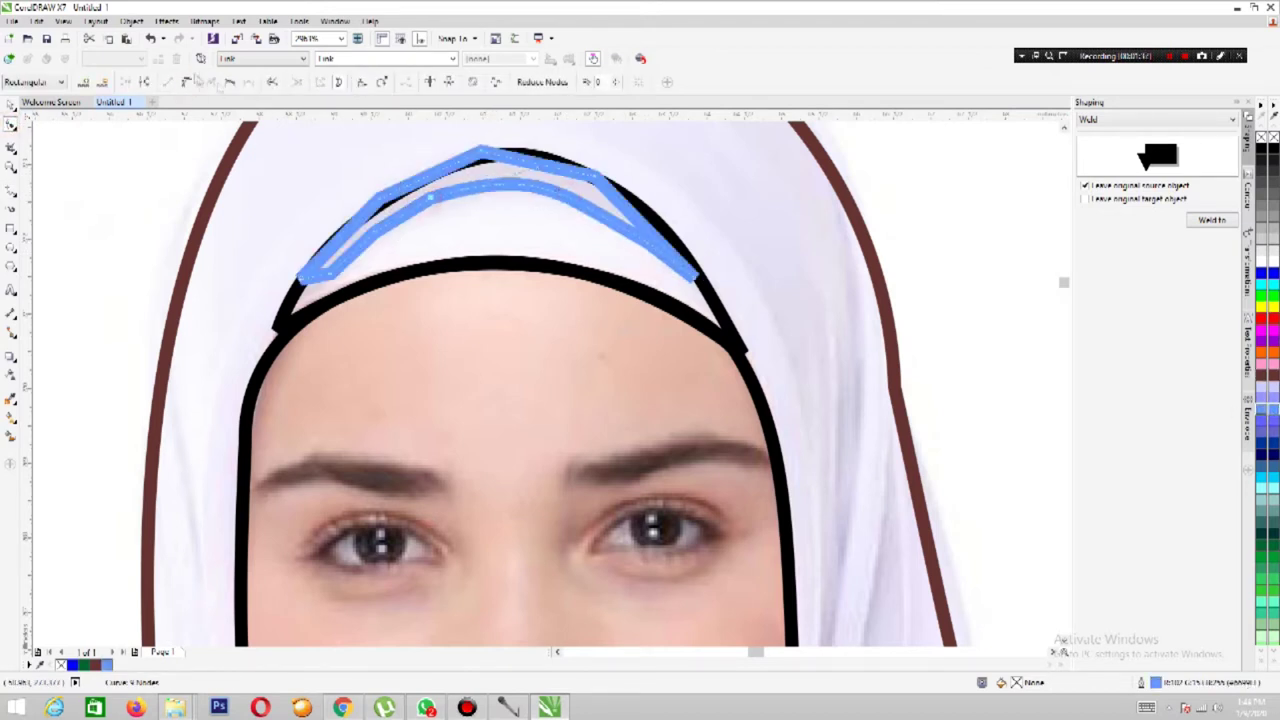
left_click(485, 158)
left_click(188, 81)
left_click(380, 200)
left_click_drag(595, 183, 595, 155)
scroll(551, 131, "up", 1)
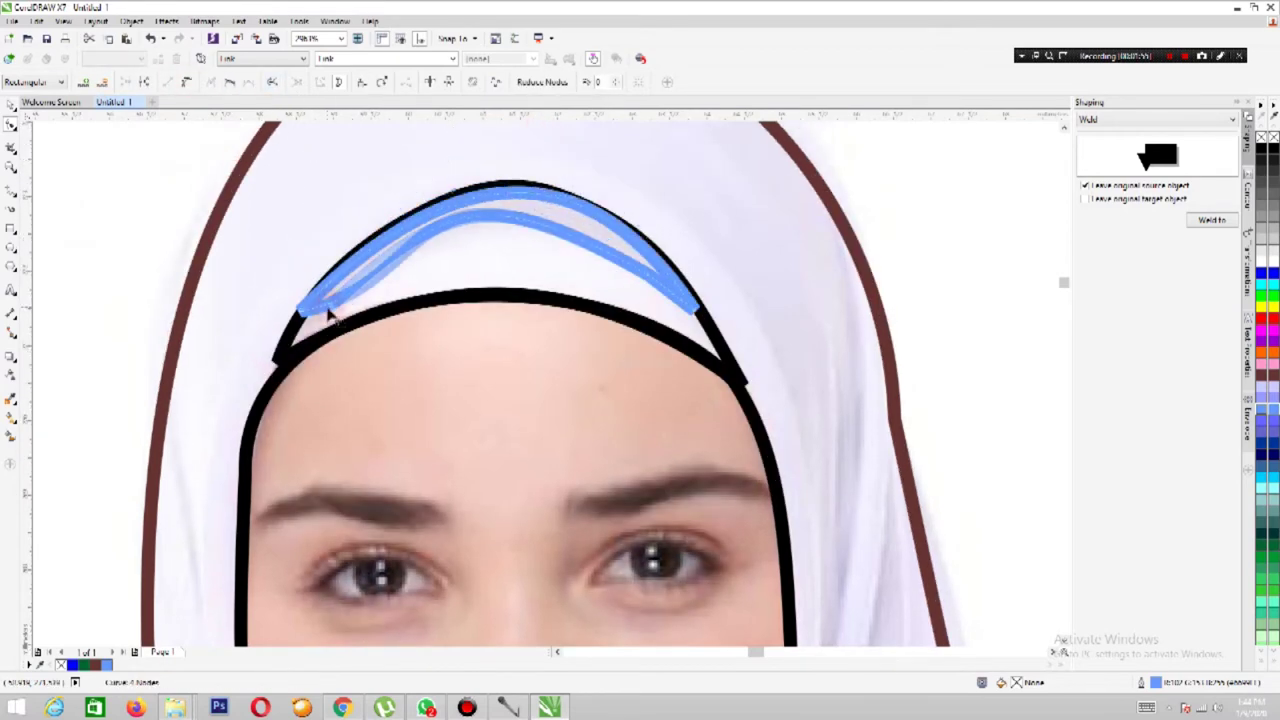
left_click_drag(443, 286, 485, 195)
Examine the traced outlines around the face, the hijab and the shoulders.
left_click(11, 166)
right_click(363, 240)
right_click(457, 320)
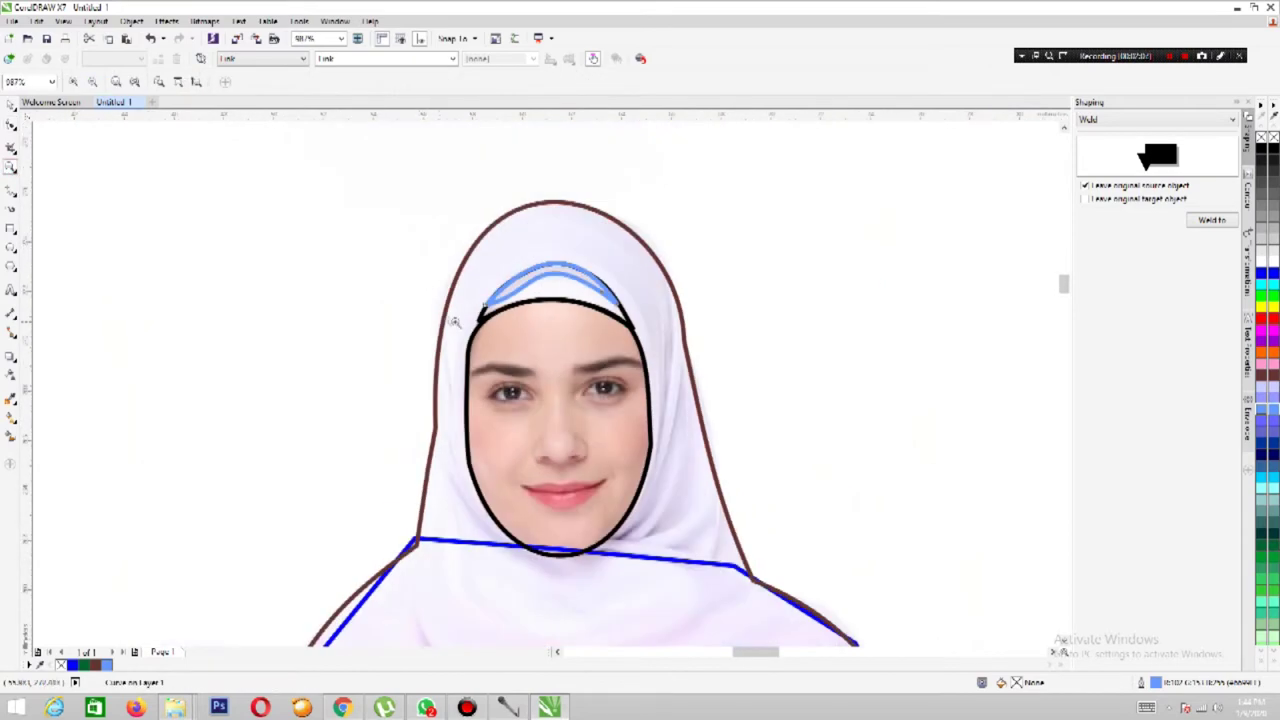
right_click(474, 404)
right_click(474, 404)
left_click_drag(391, 229, 500, 330)
right_click(429, 397)
right_click(429, 397)
left_click_drag(390, 279, 477, 277)
left_click_drag(229, 200, 586, 443)
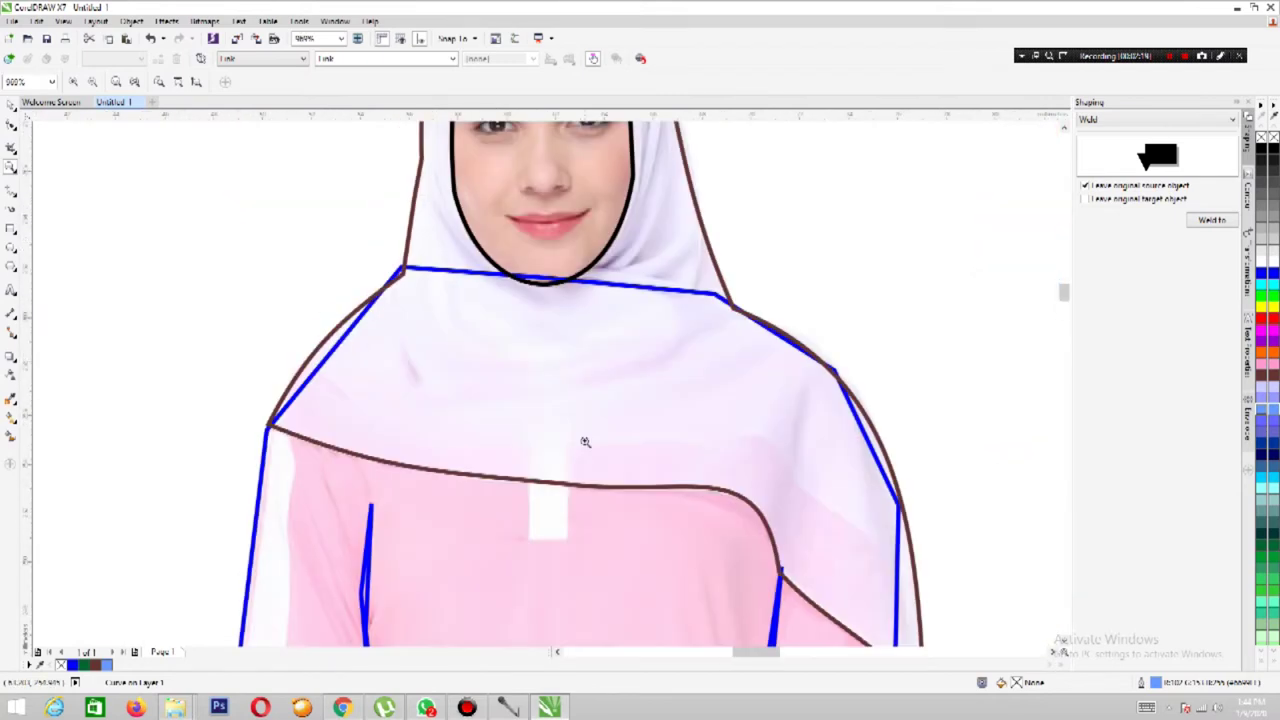
right_click(585, 441)
Copy the head and hijab outlines together with the pink outfit photo and paste them onto a new second page.
left_click(9, 103)
left_click_drag(366, 214, 494, 320)
left_click(460, 409, "shift")
key("ctrl+c")
left_click(134, 651)
key("ctrl+v")
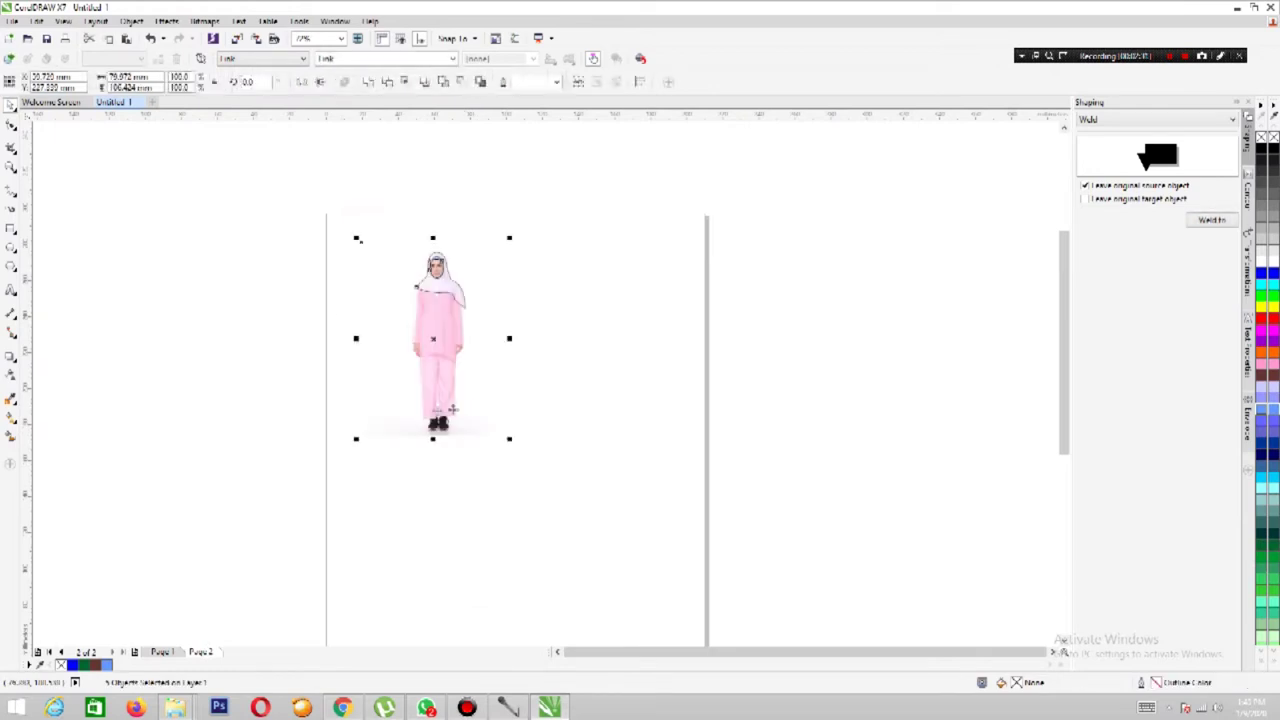
Fill the hijab shape on page 2 with 10% Black.
left_click(11, 165)
left_click_drag(359, 188, 540, 350)
key("space")
left_click(428, 366)
left_click(1272, 266)
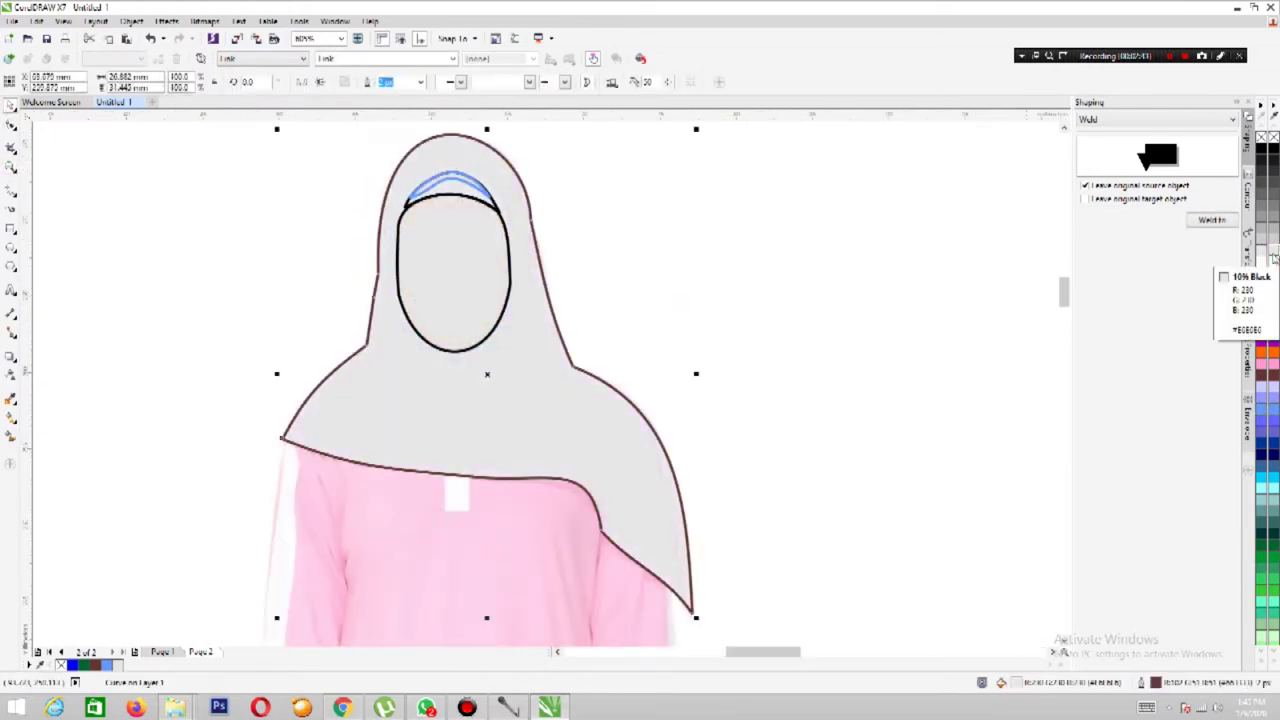
Fill the face oval with a light skin tone and remove its outline.
left_click(370, 215)
left_click(428, 330)
left_click(1266, 258)
left_click(1265, 662)
left_click(1238, 343)
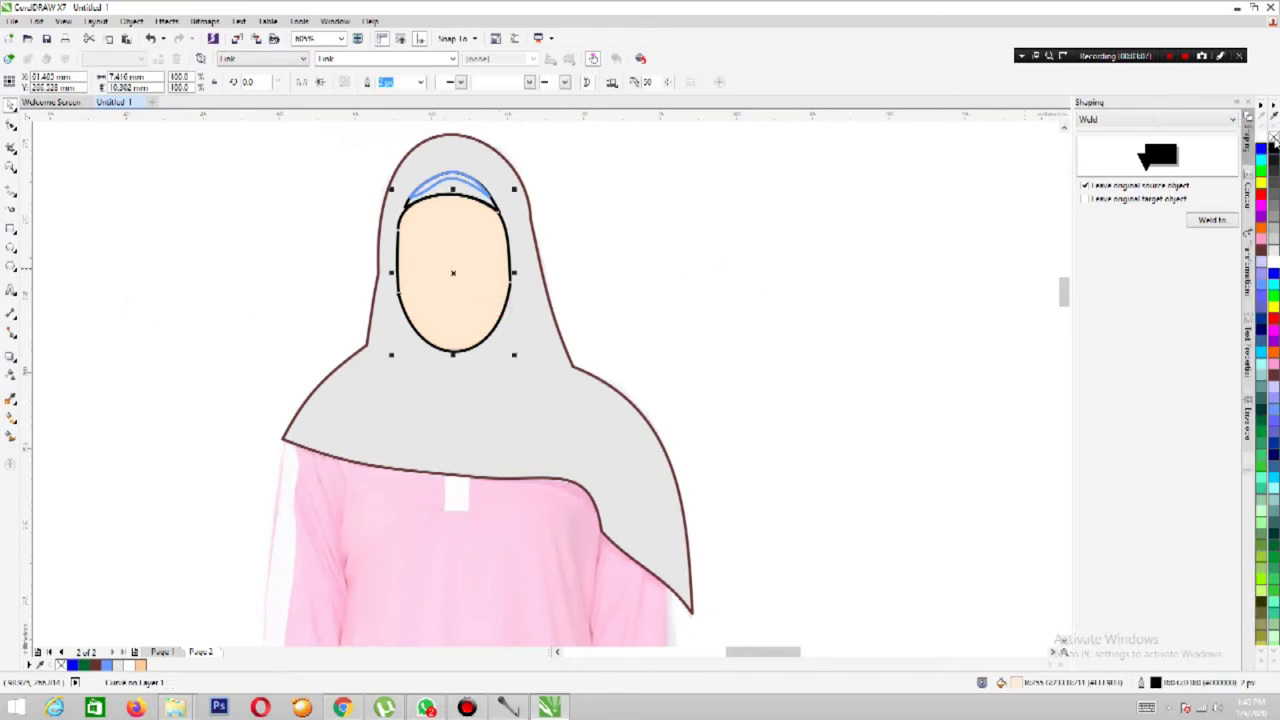
left_click(692, 276)
Fill the hijab shape with White and give it a light grey Hairline outline.
left_click(487, 167)
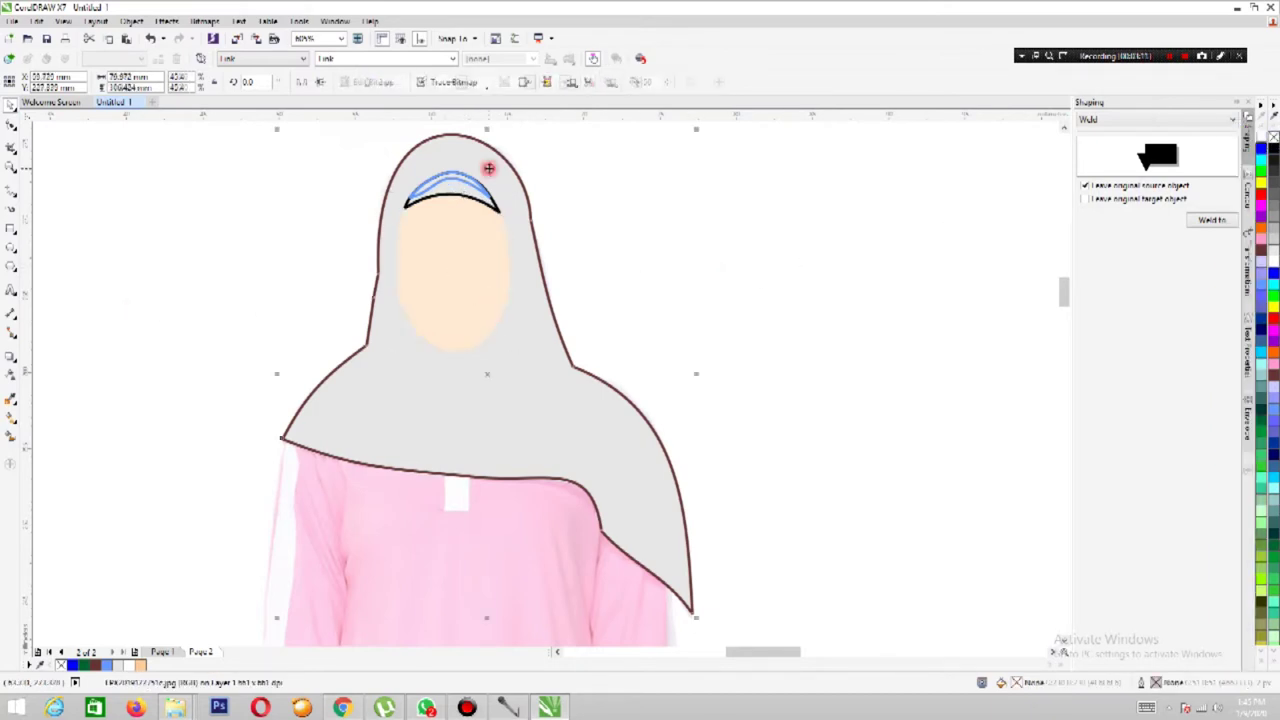
left_click(1272, 264)
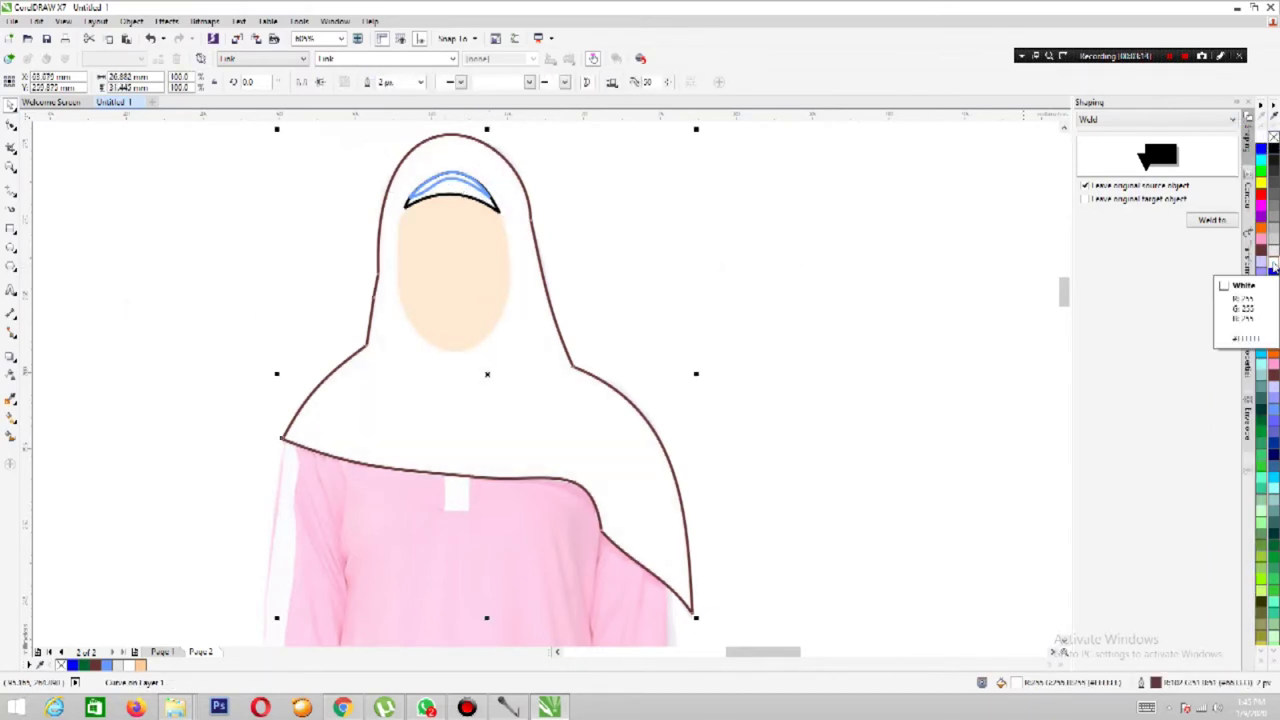
key("shift+Page_Down")
left_click(651, 447)
left_click(651, 447, "alt")
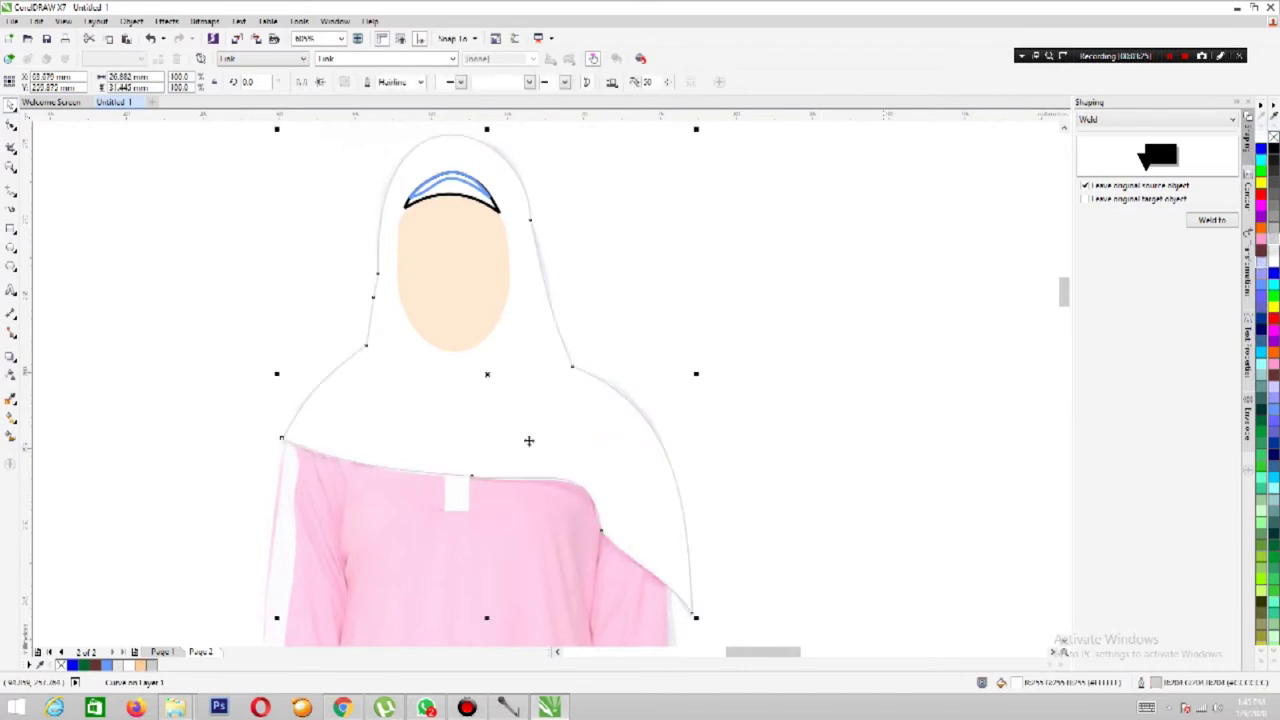
Fill the under-scarf band above the forehead and the blue crescent on it with light grey shades and remove their outlines.
left_click(12, 124)
left_click(573, 369)
key("z")
left_click_drag(300, 128, 615, 335)
key("space")
left_click(549, 292)
left_click(549, 292, "alt")
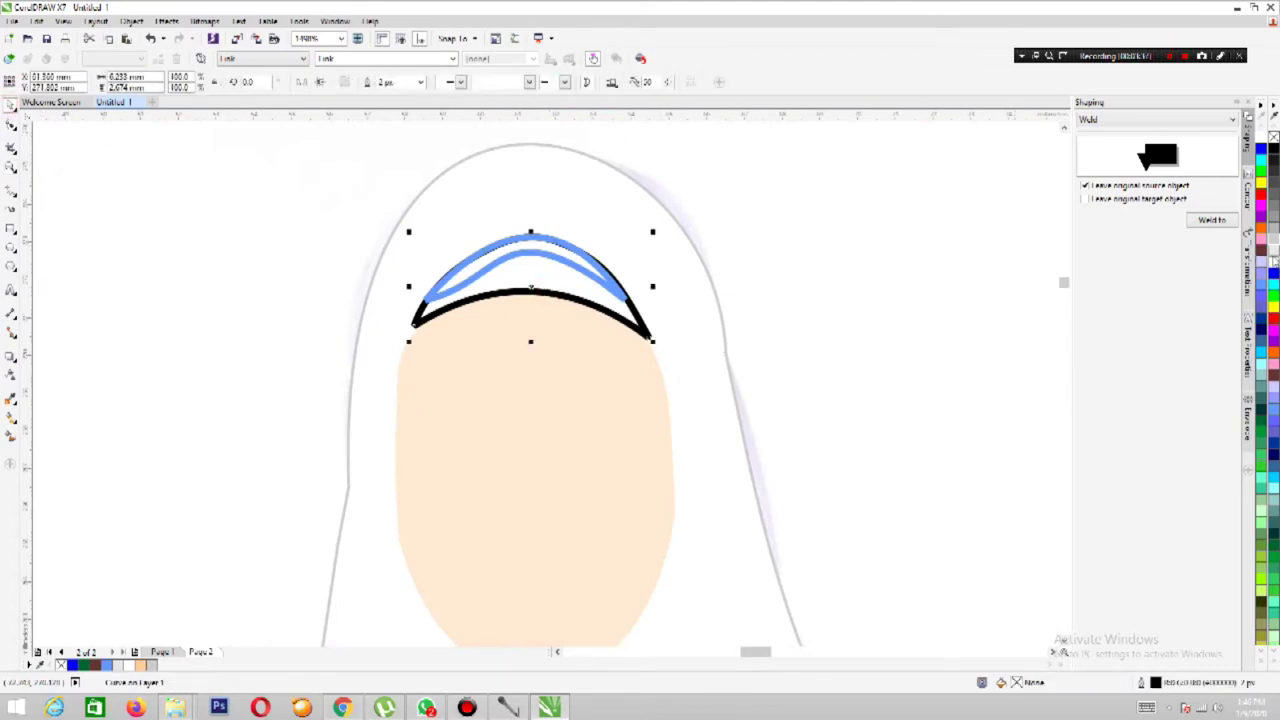
left_click(1274, 244)
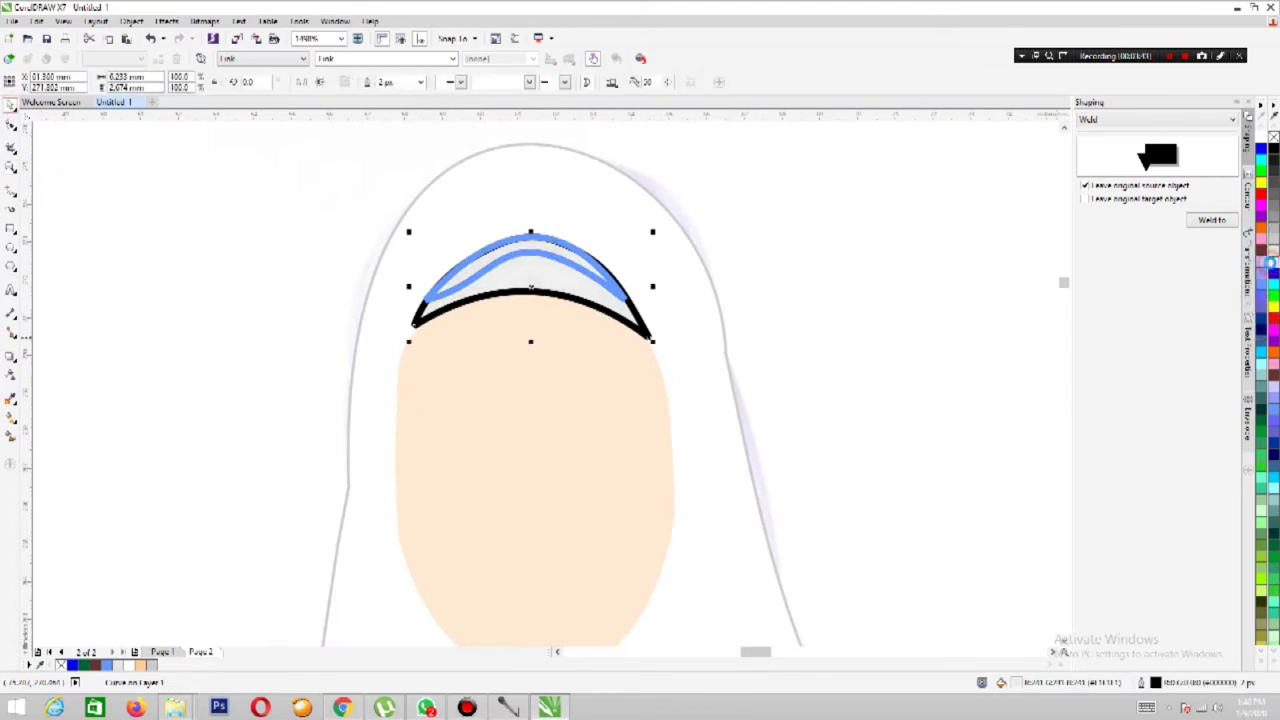
right_click(1274, 138)
left_click(538, 245)
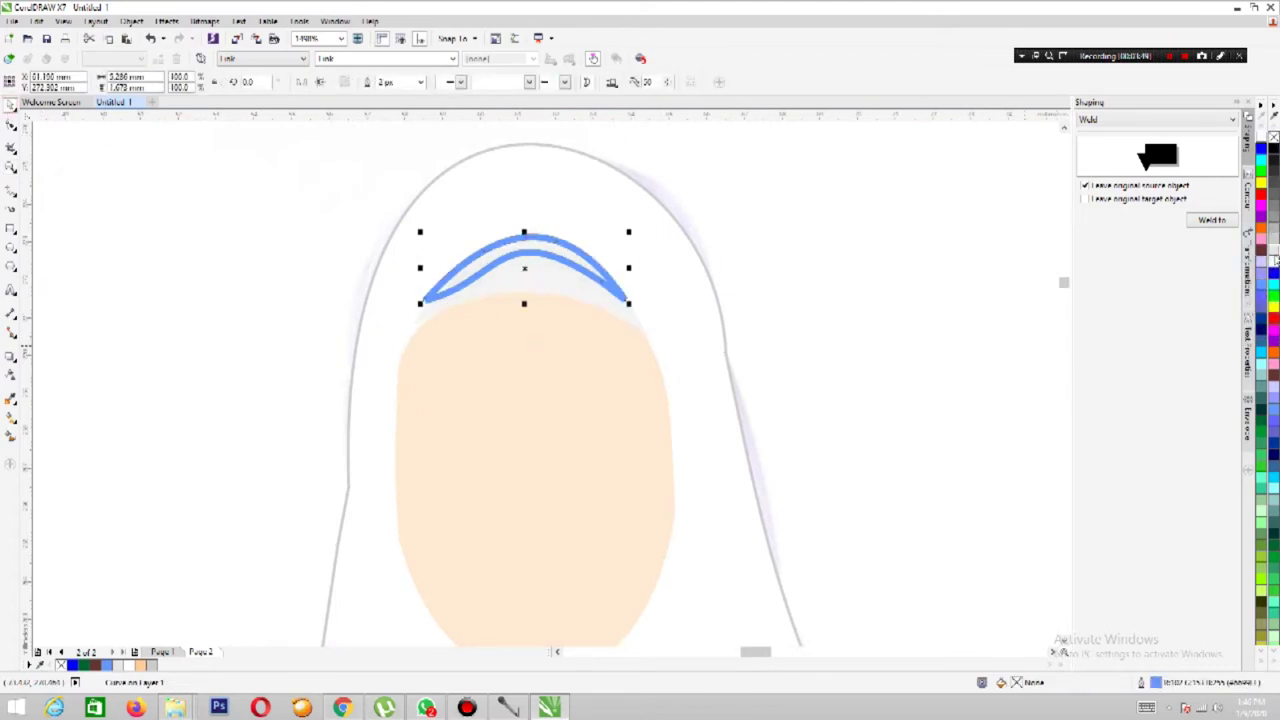
right_click(1274, 138)
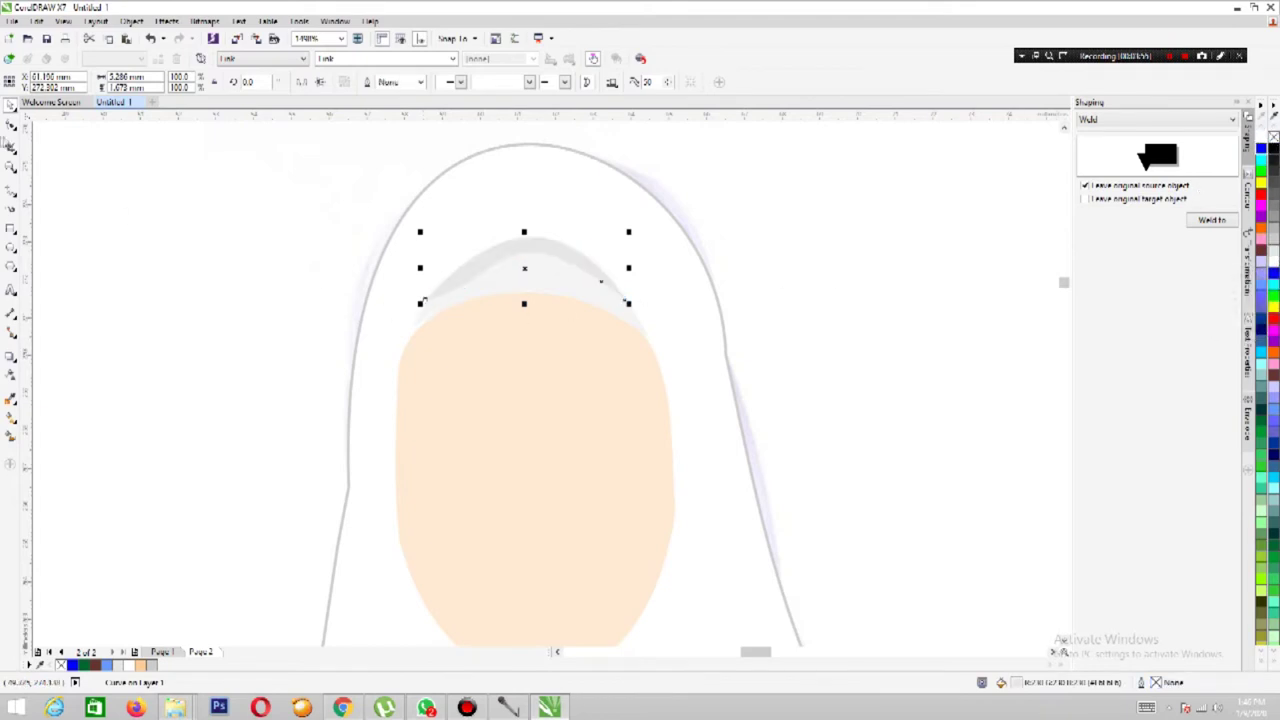
Adjust the curve of the under-scarf band at its left end above the face.
key("F10")
left_click(428, 298)
left_click_drag(503, 220, 523, 217)
left_click_drag(428, 298, 420, 329)
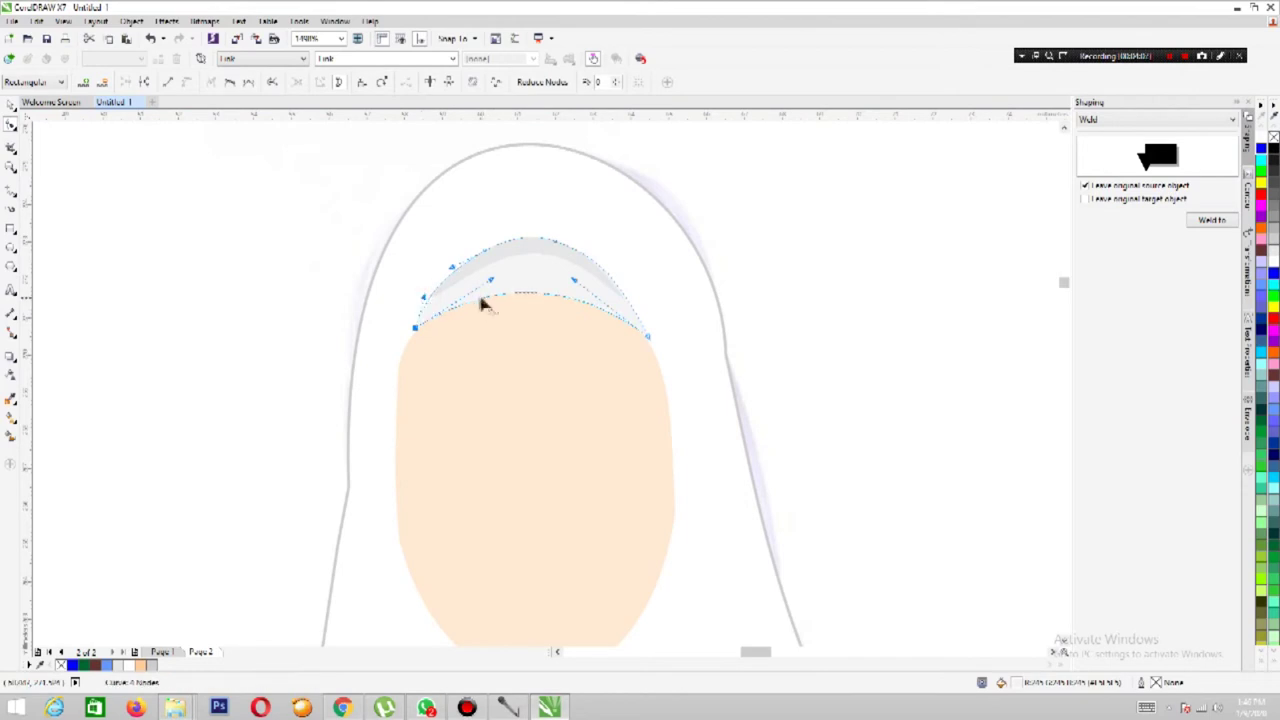
Adjust the curve of the hijab's lower edge where it crosses the pink top near the right sleeve.
key("F4")
scroll(246, 360, "up", 3)
key("F10")
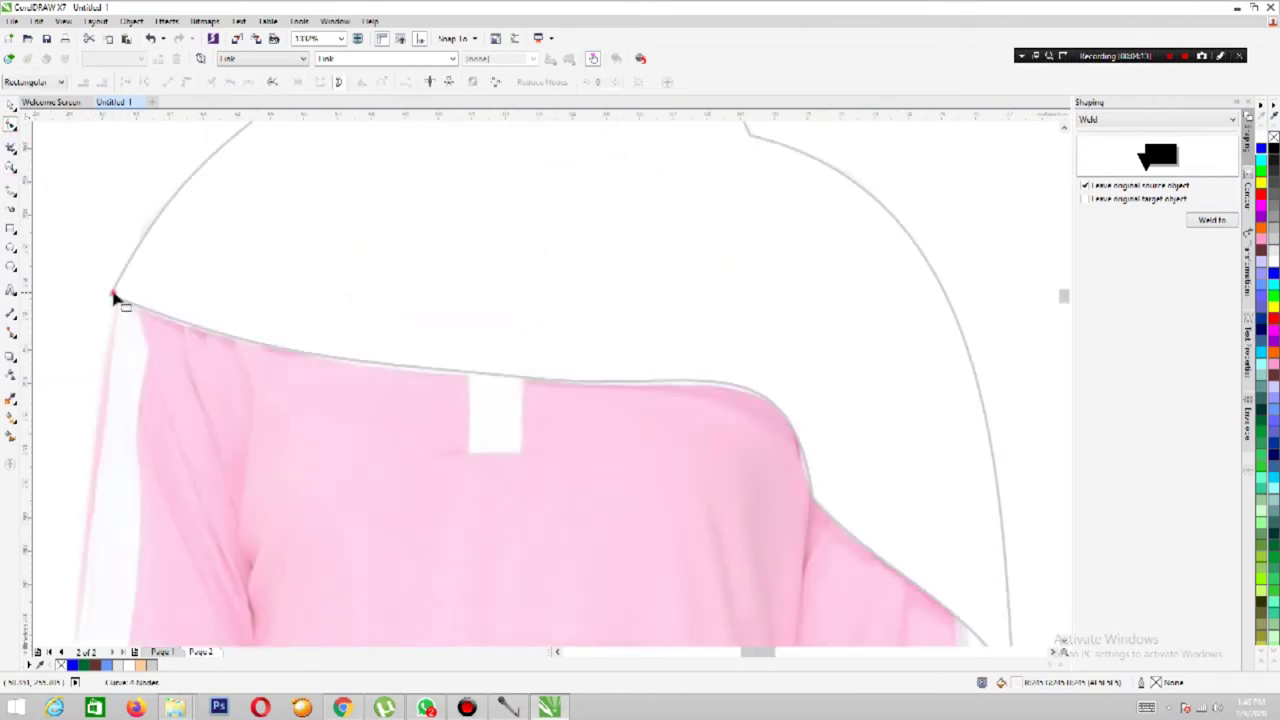
left_click(350, 362)
left_click_drag(790, 336, 791, 349)
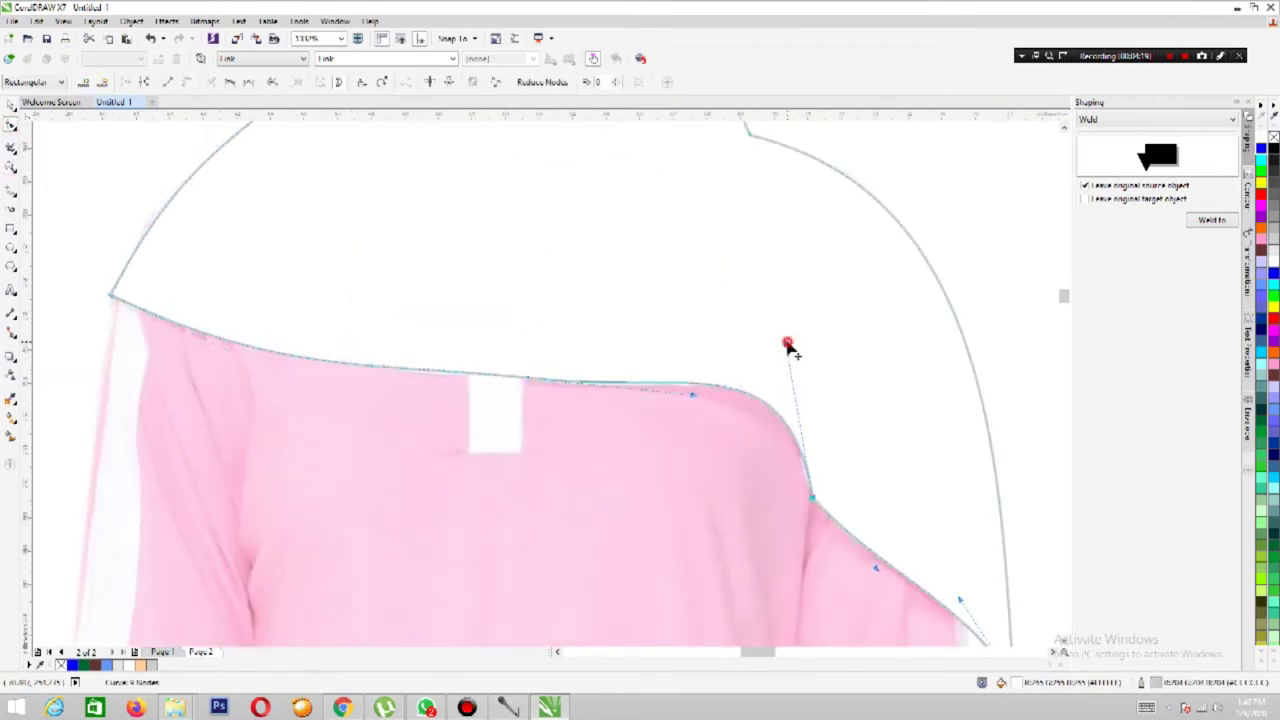
Reshape the hijab outline along the right side of the head by adjusting the curve handles there.
key("z")
right_click(271, 168)
left_click(11, 126)
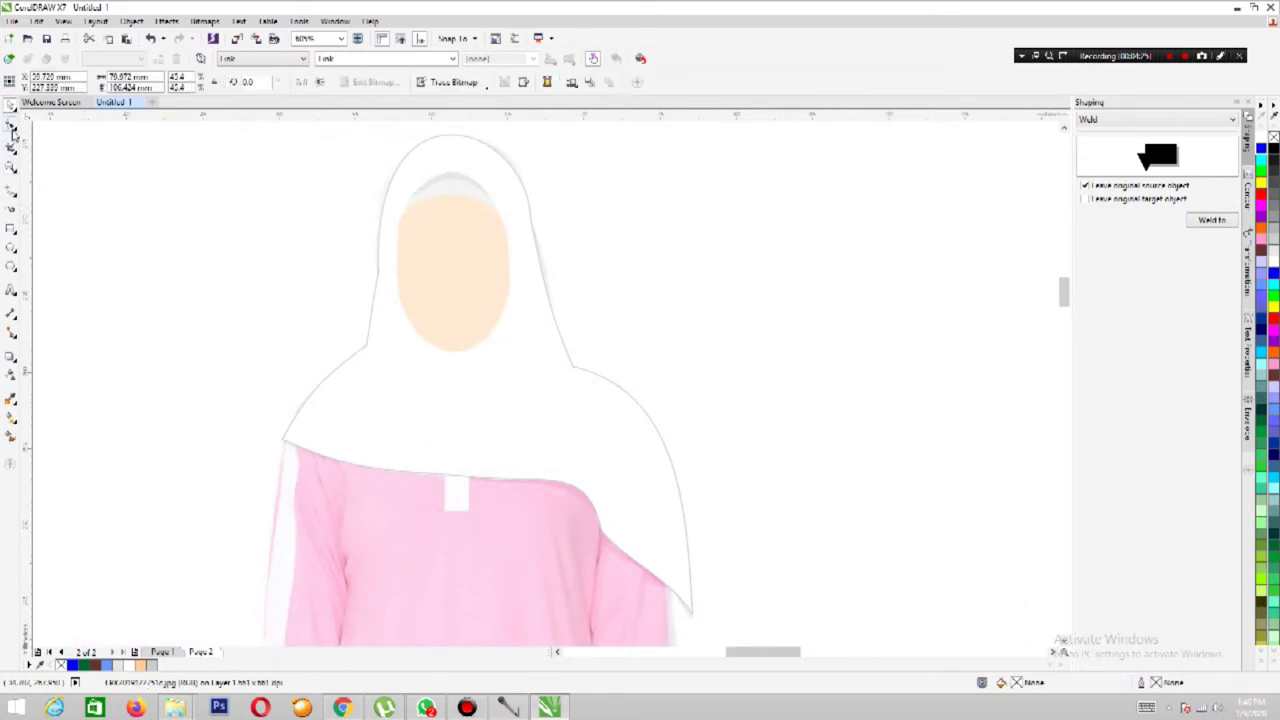
left_click(572, 366)
left_click(530, 220)
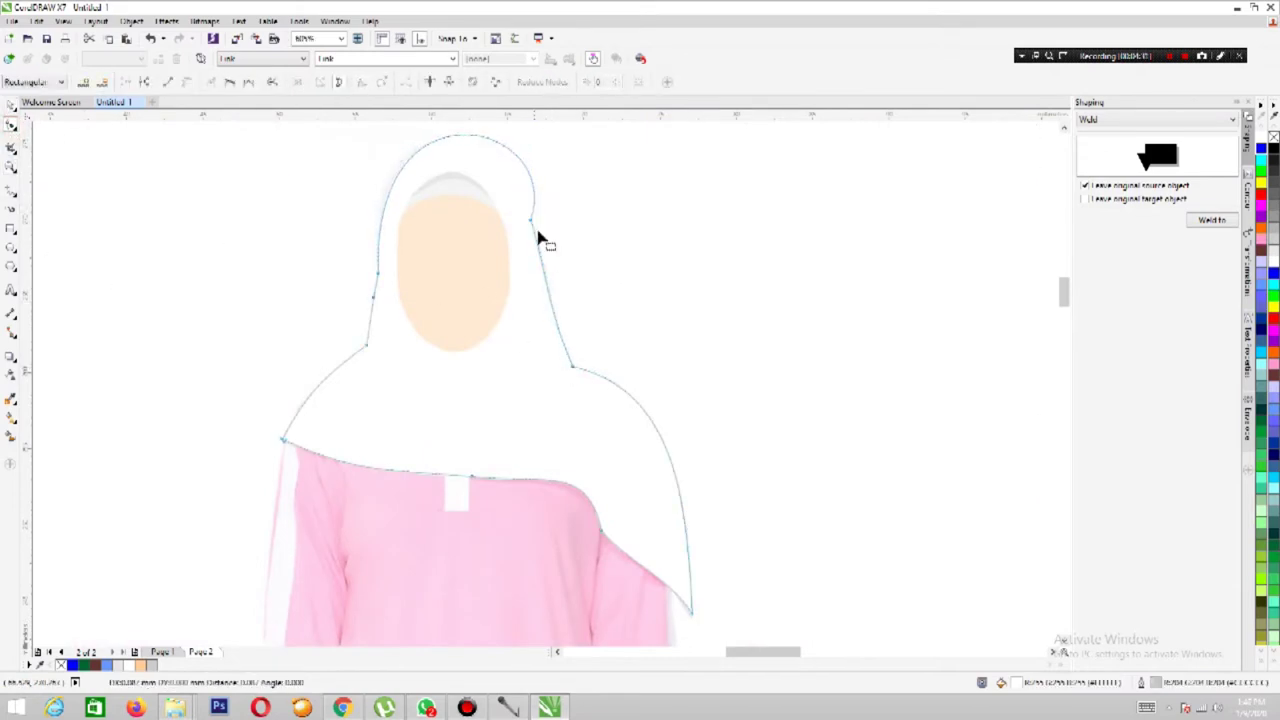
left_click_drag(531, 134, 525, 183)
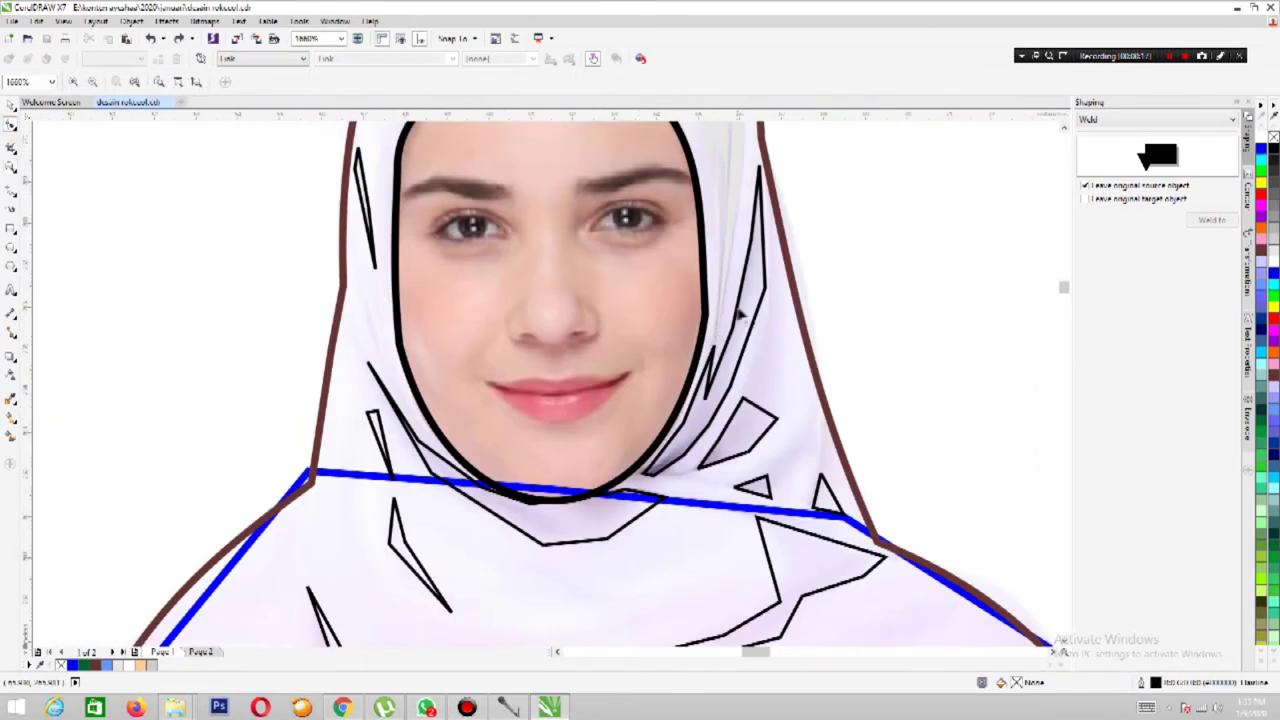
Convert the straight segments of the long fold outline right of the face to curves and delete its surplus nodes.
left_click(766, 292)
left_click(187, 83)
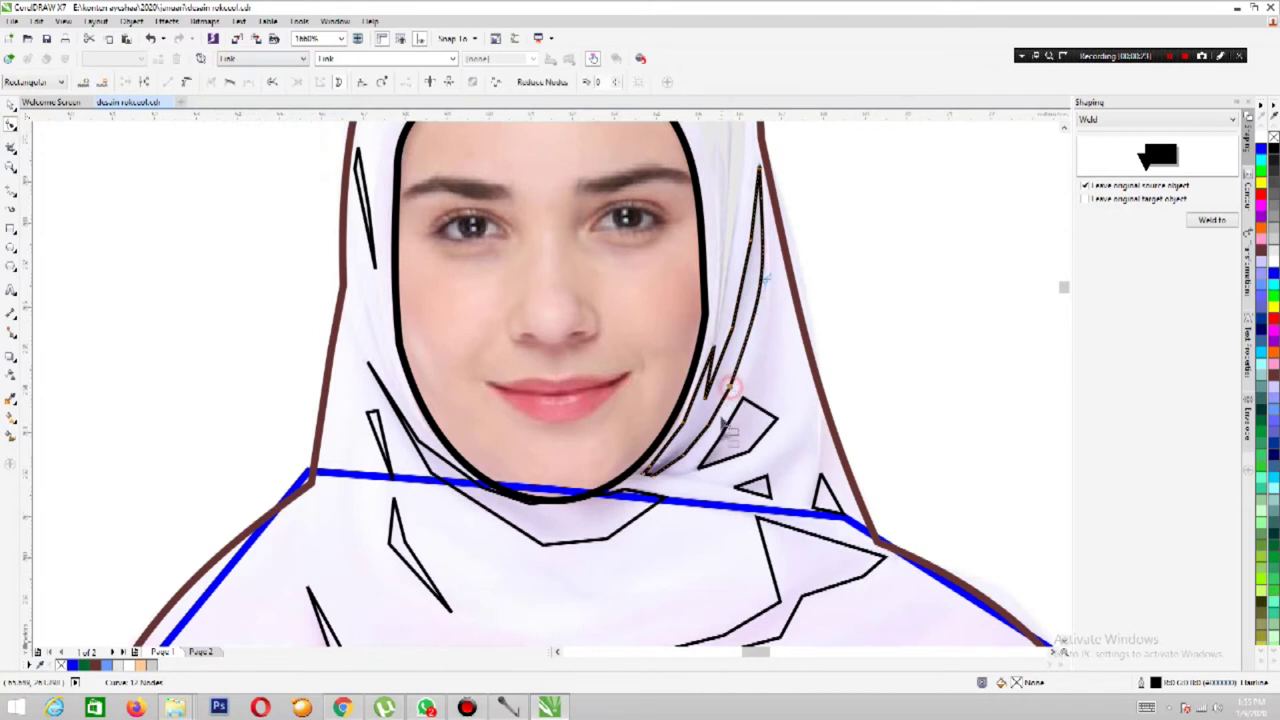
left_click(684, 437)
left_click(187, 83)
left_click(732, 330)
key("Delete")
key("Delete")
left_click(708, 402)
key("Delete")
Reshape the four-sided fold outline right of the chin into a curved leaf shape with a pointed upper tip.
left_click(748, 458)
key("Delete")
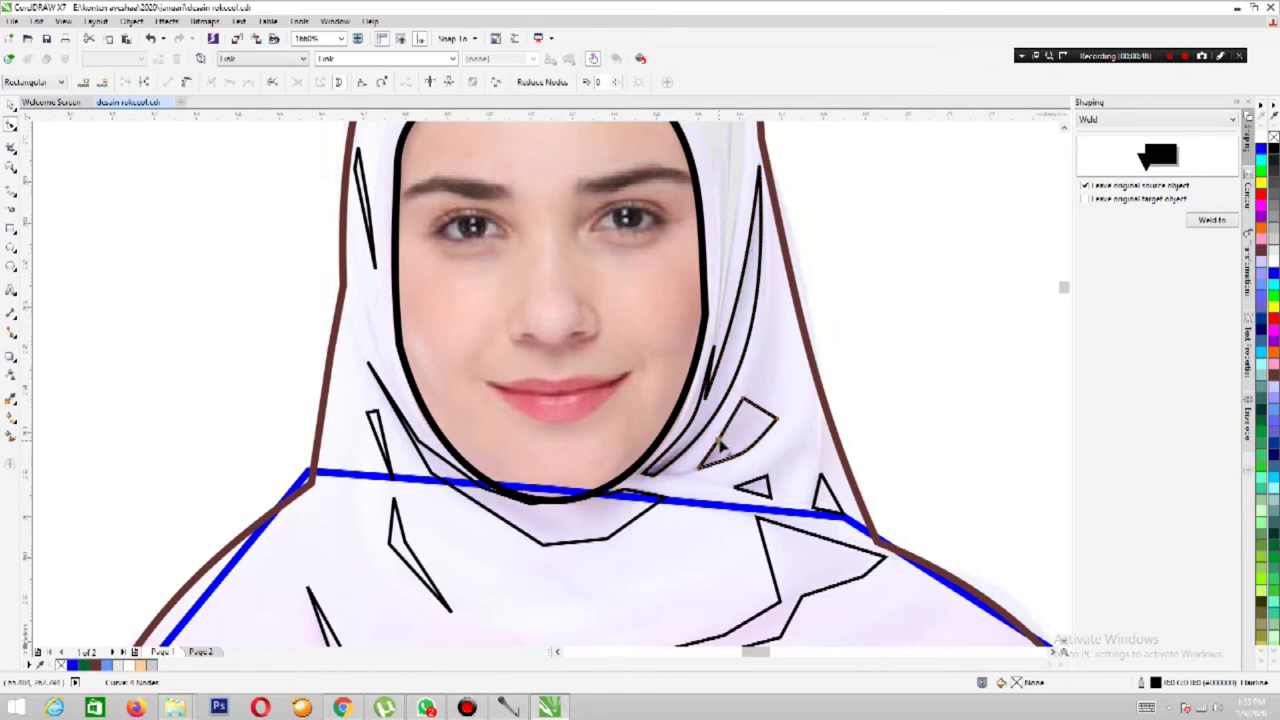
left_click_drag(760, 410, 769, 449)
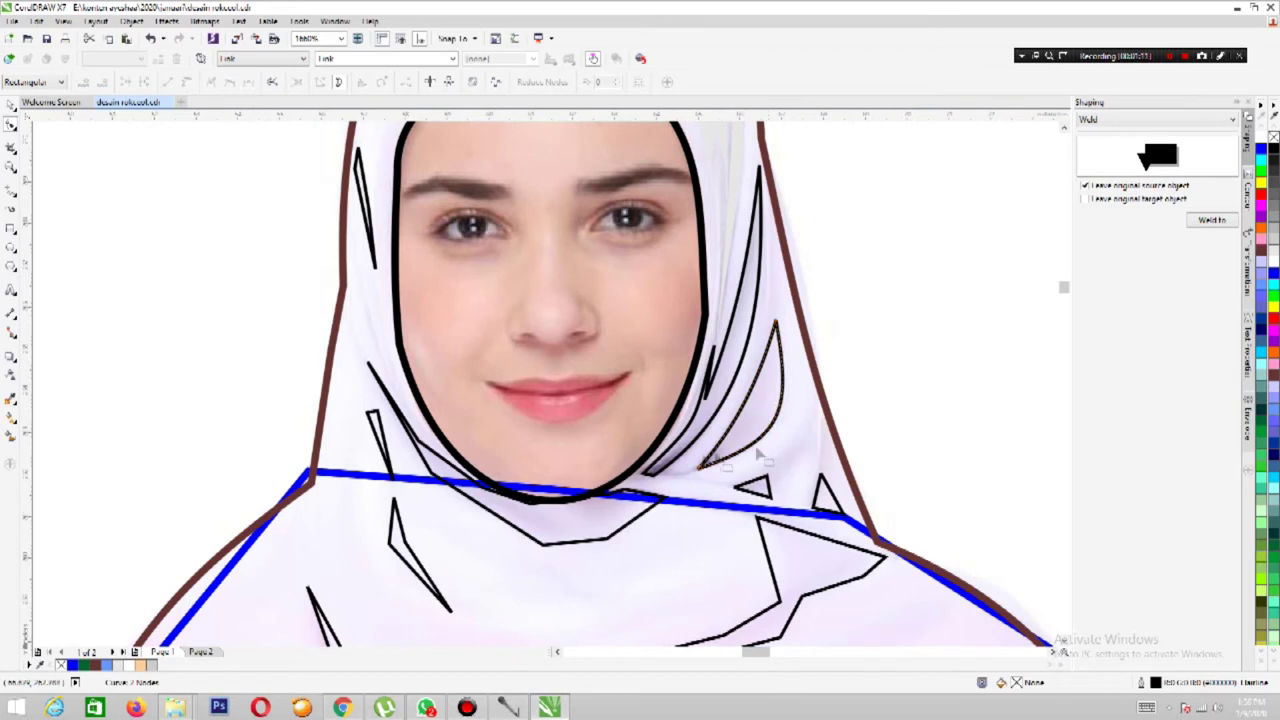
Adjust the two small triangular fold outlines above the right shoulder, raising the outer one's tip and curving its inner side.
left_click(770, 488)
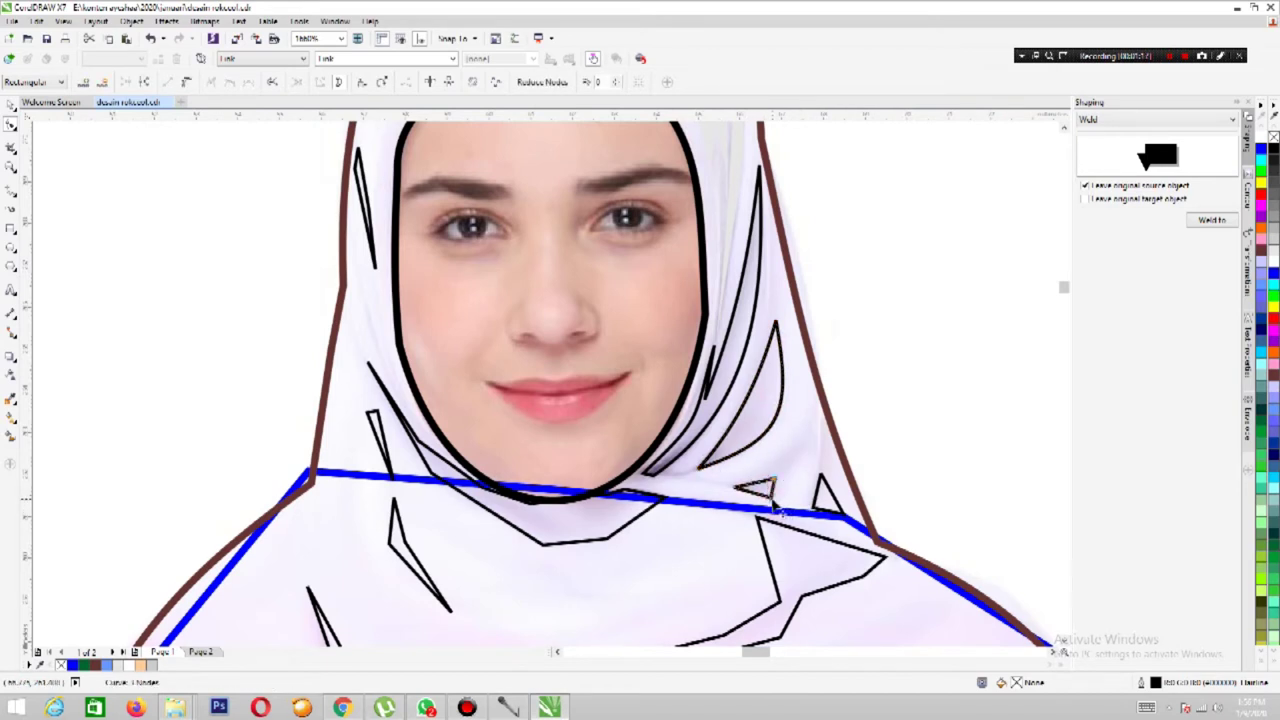
left_click(830, 492)
left_click_drag(821, 476, 821, 457)
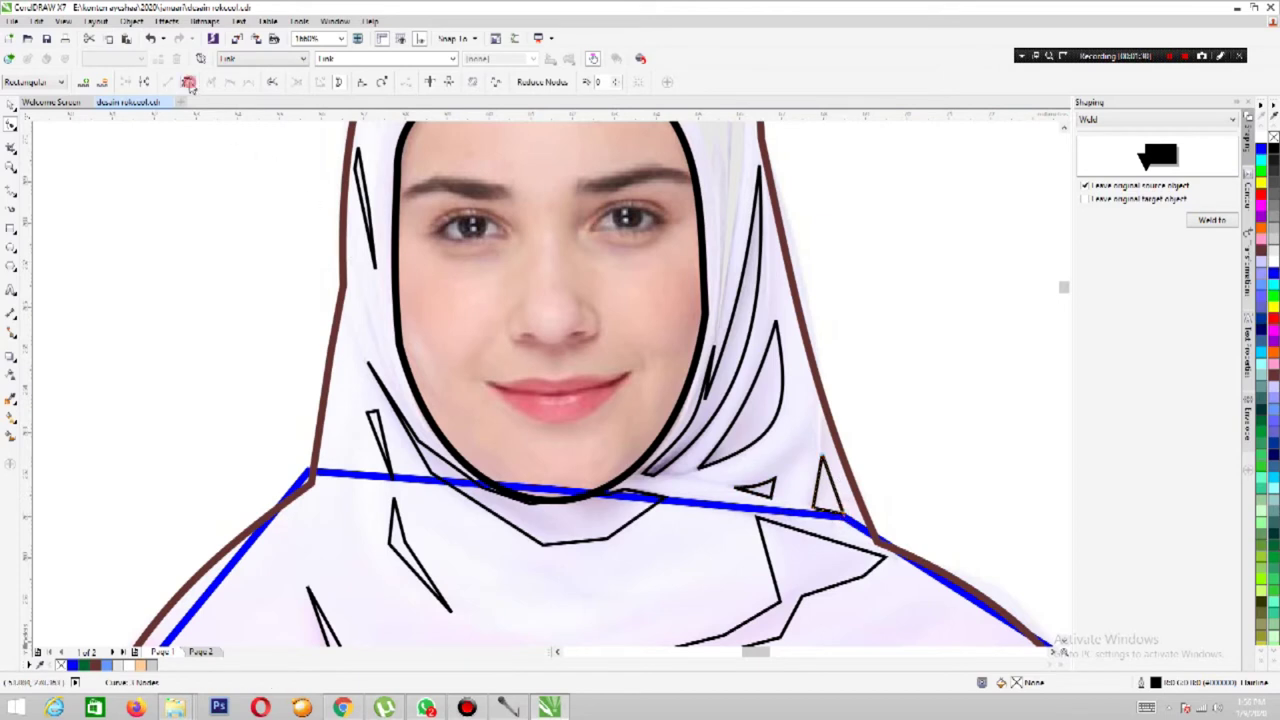
left_click(820, 514)
Smooth the fold outline under the chin into curves and round the left side of the triangular fold below it.
left_click(516, 520)
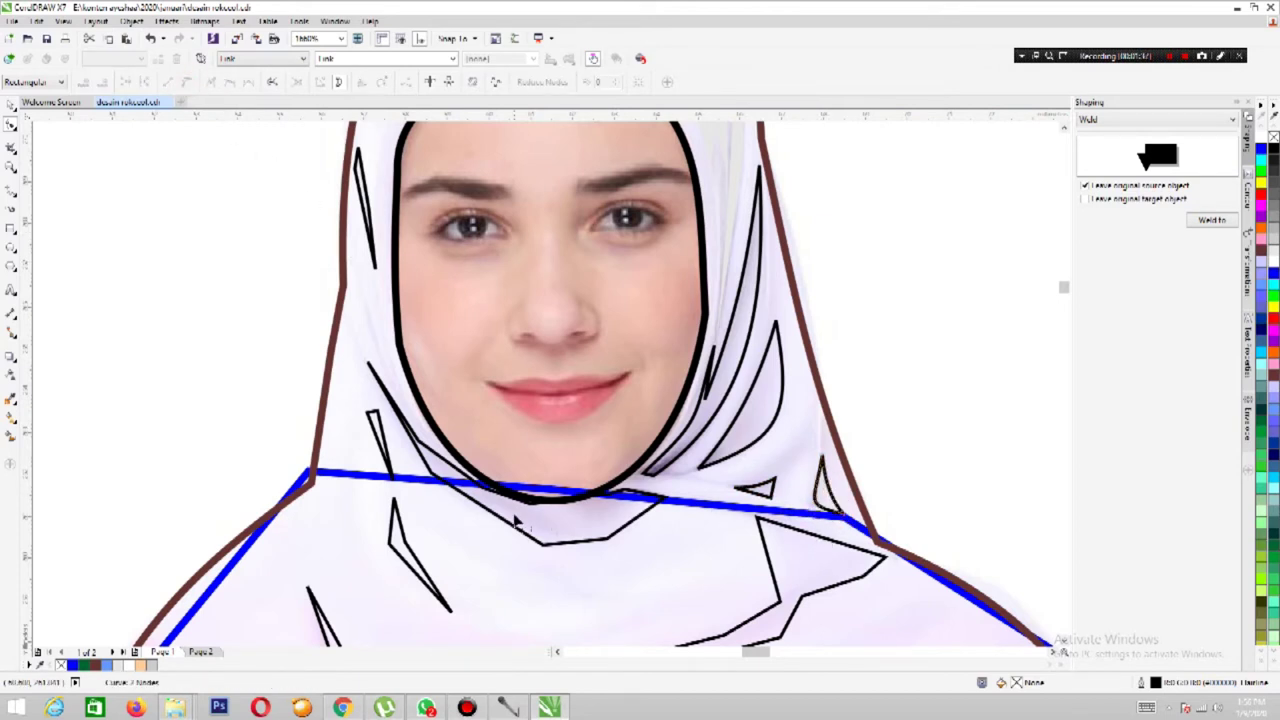
left_click(560, 566)
left_click_drag(605, 540, 566, 512)
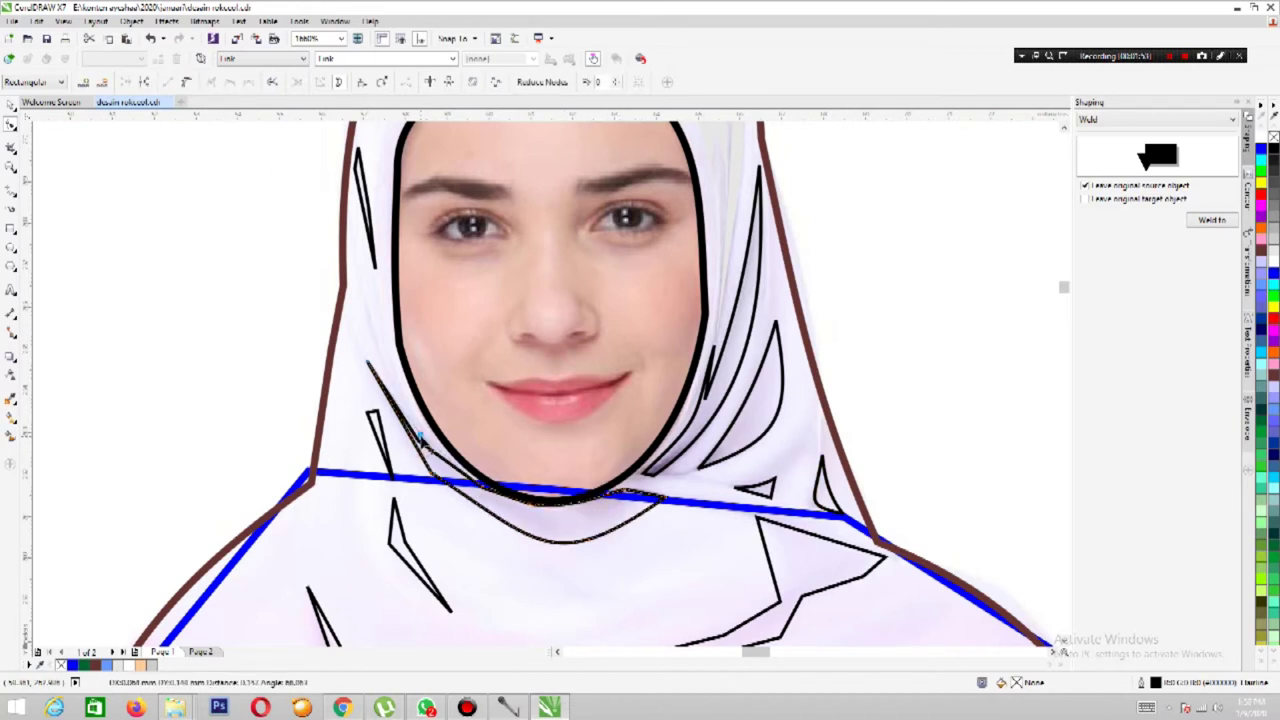
left_click_drag(485, 491, 487, 491)
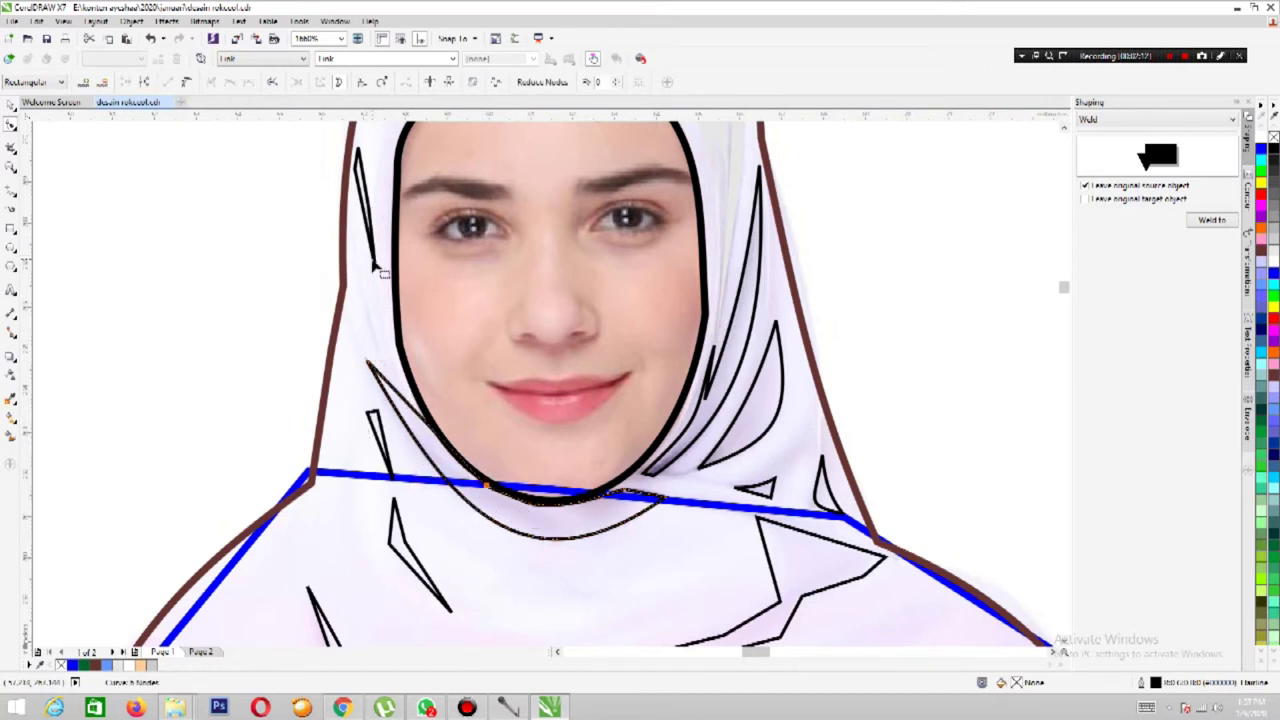
left_click_drag(404, 546, 389, 545)
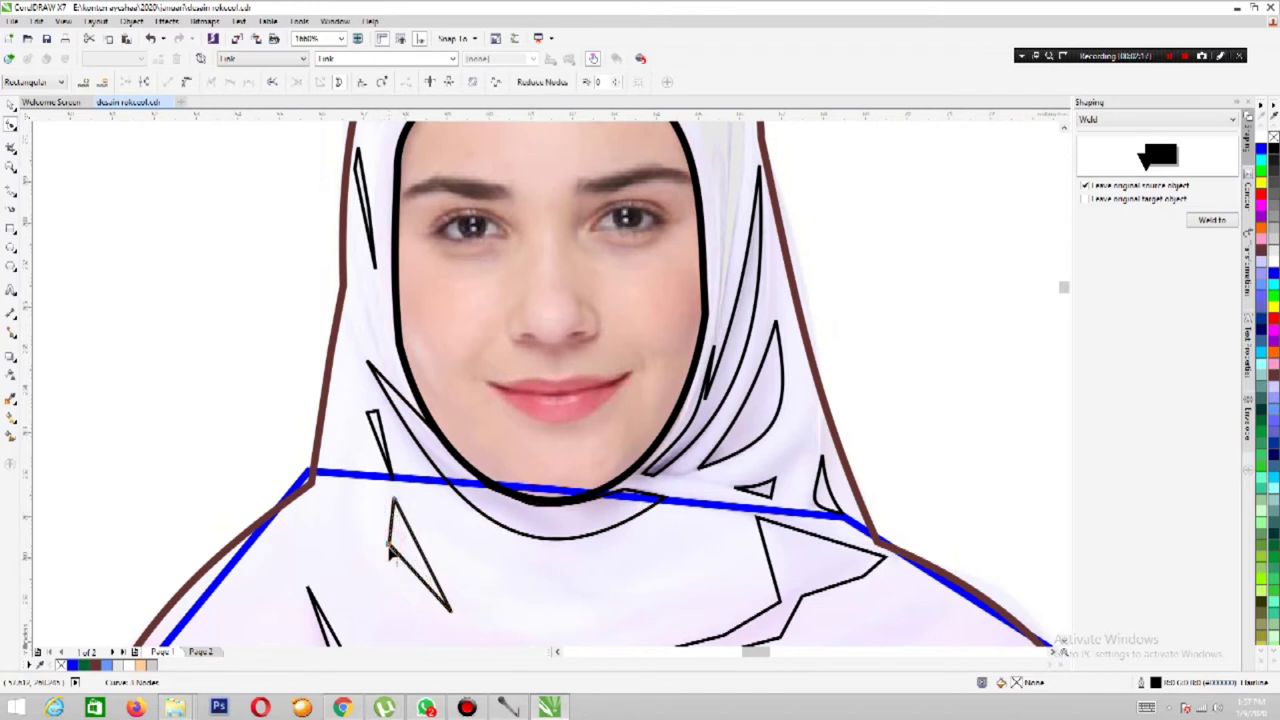
left_click(186, 86)
Curve the straight edges of the large fold outline running from the chest to the right shoulder.
left_click_drag(1064, 648, 1064, 641)
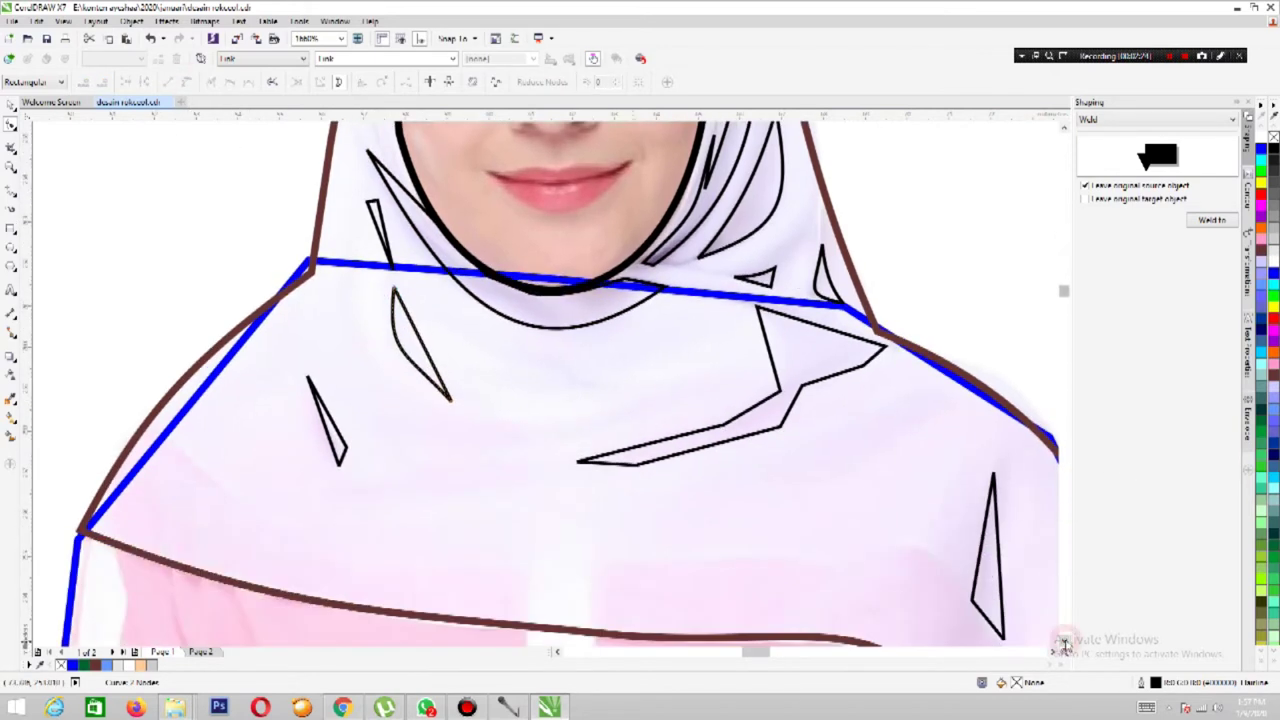
left_click(771, 436)
left_click_drag(634, 466, 771, 400)
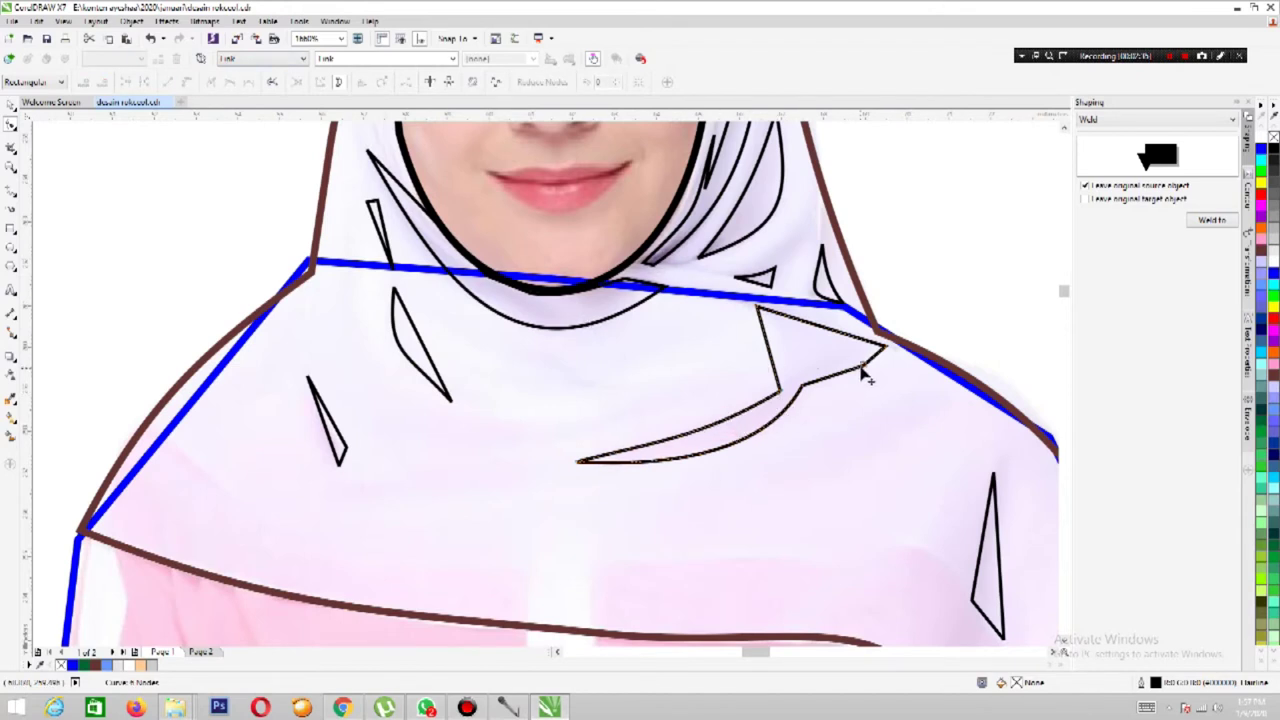
left_click(782, 400)
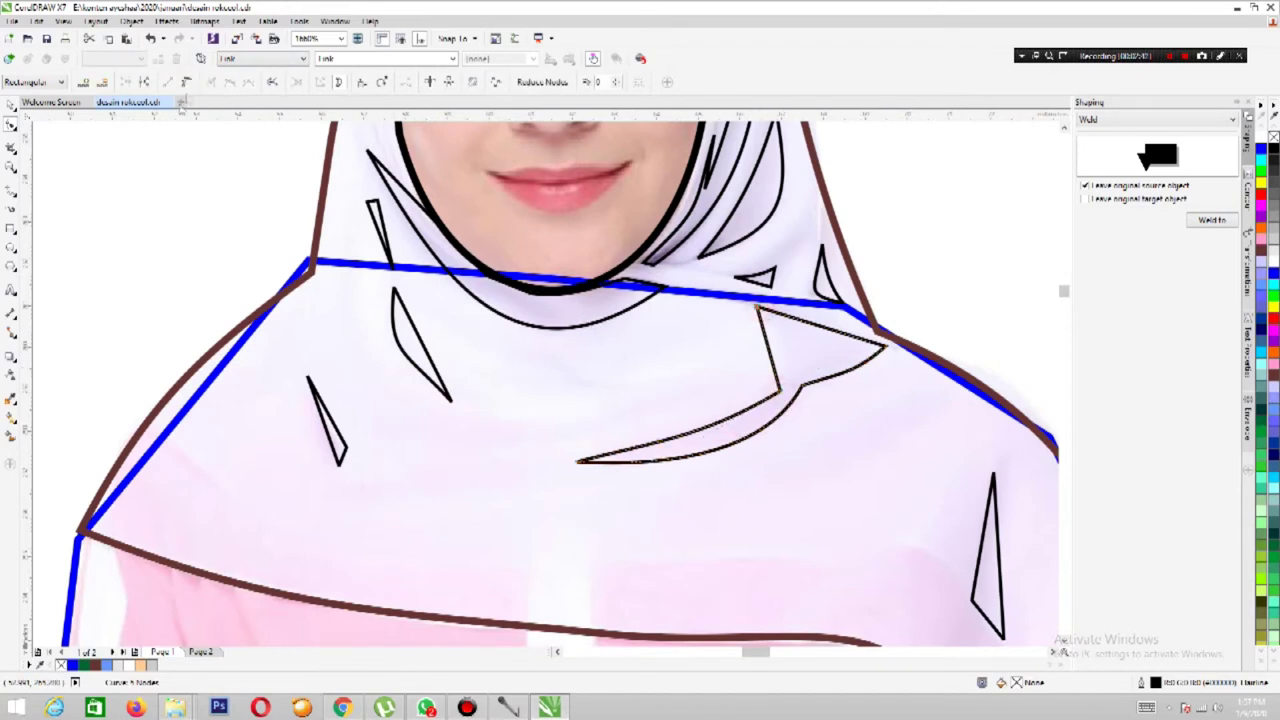
left_click_drag(768, 362, 780, 348)
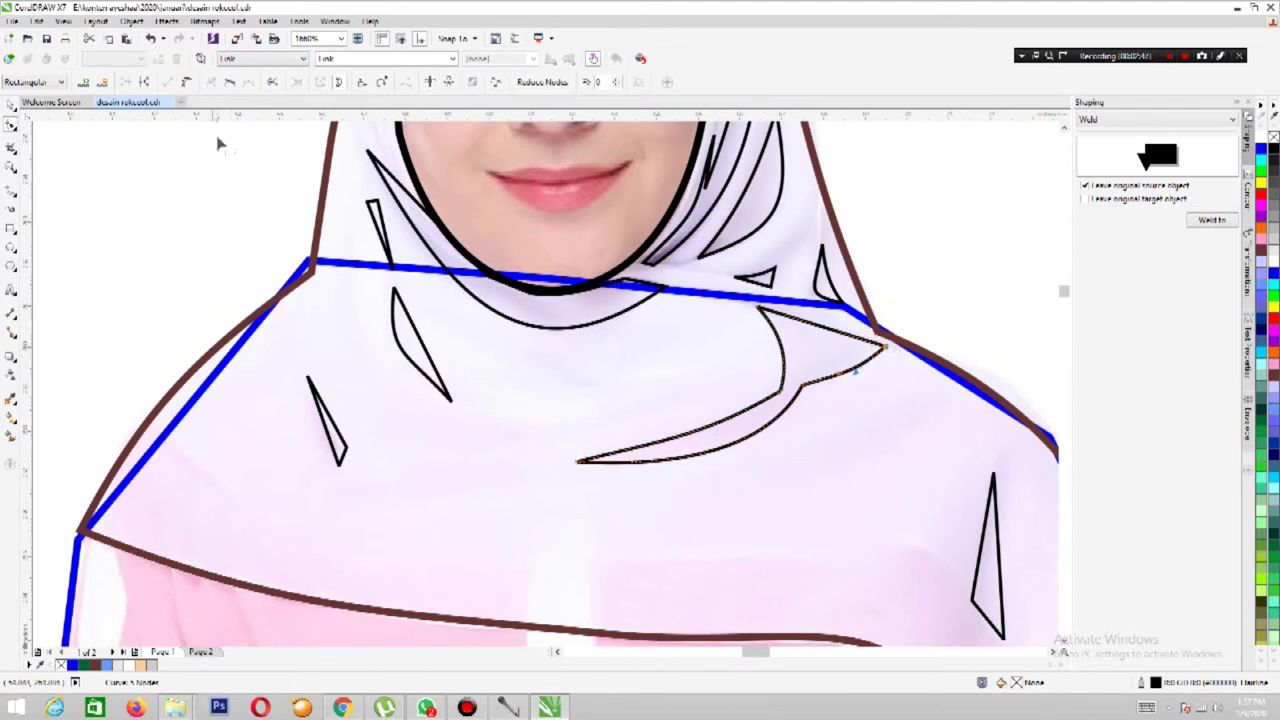
Reposition the corner nodes of the narrow triangular fold outline on the left of the chest.
left_click(310, 385)
left_click_drag(310, 384, 304, 374)
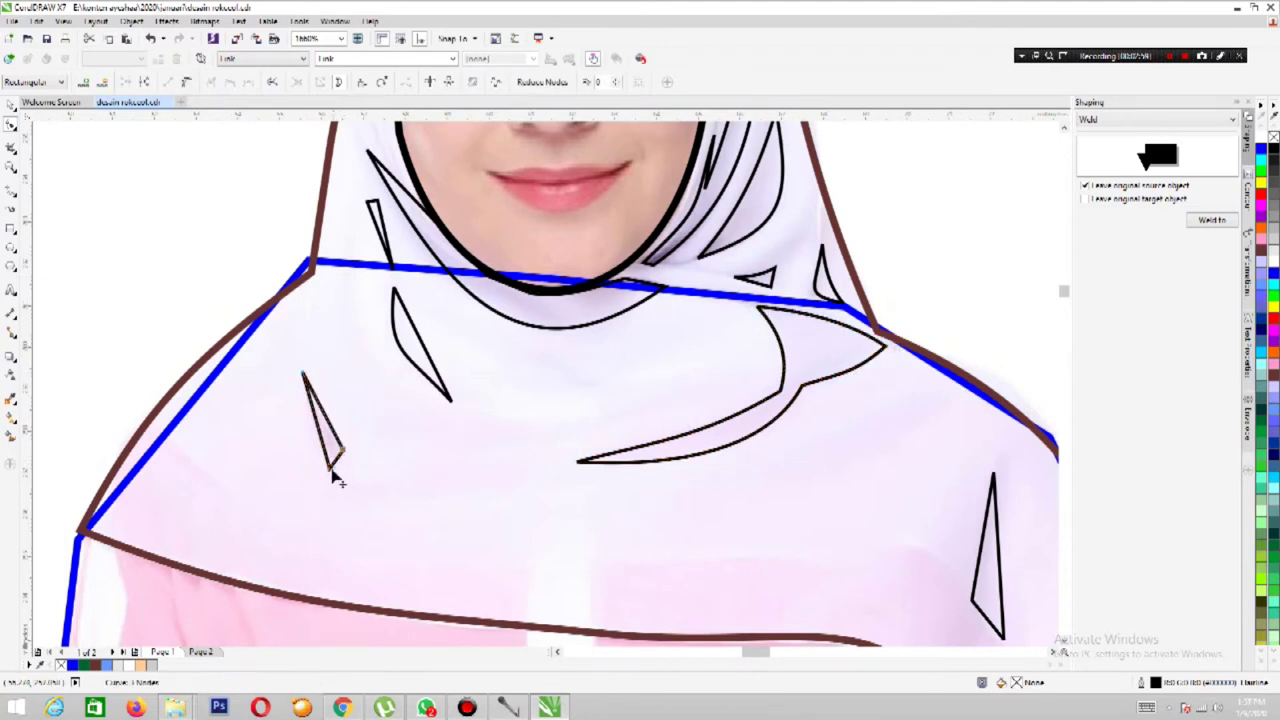
left_click_drag(333, 467, 338, 460)
Move all the black hijab fold outlines from page 1 to the same place on page 2 and fill them with light grey.
scroll(1000, 590, "down", 2)
key("z")
scroll(289, 220, "down", 3)
left_click_drag(200, 160, 515, 413)
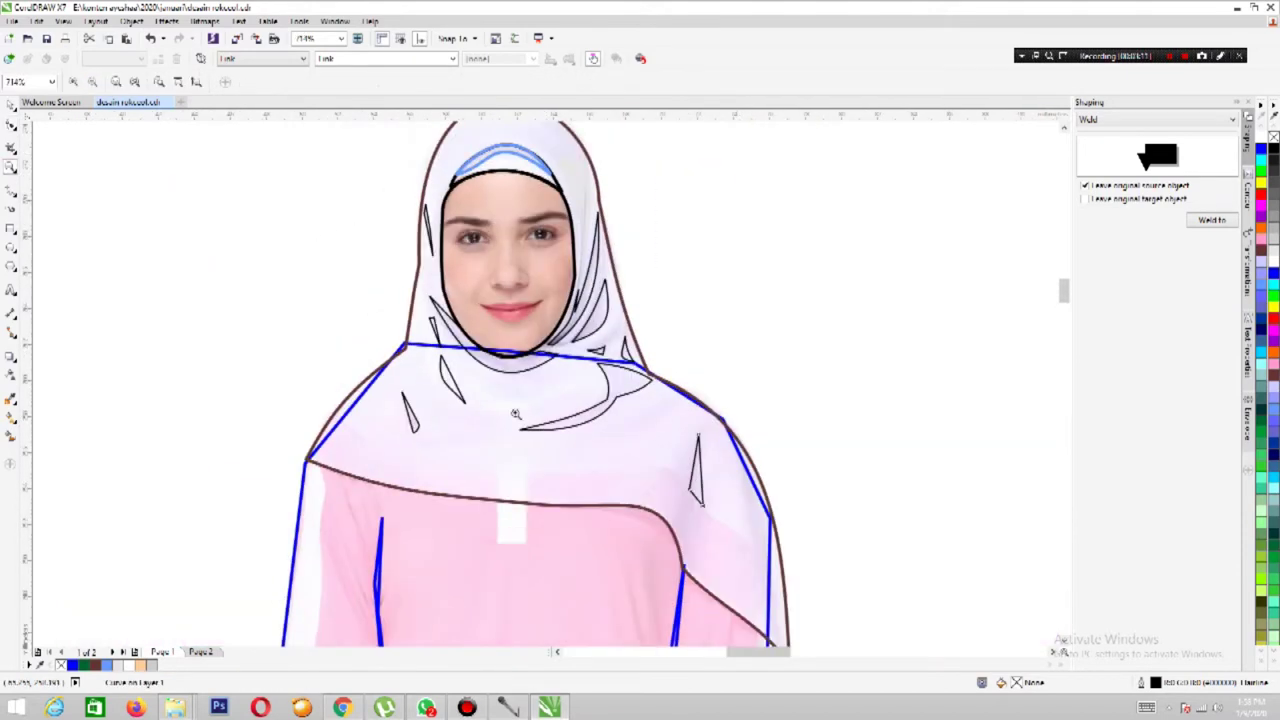
key("space")
left_click(420, 430, "shift")
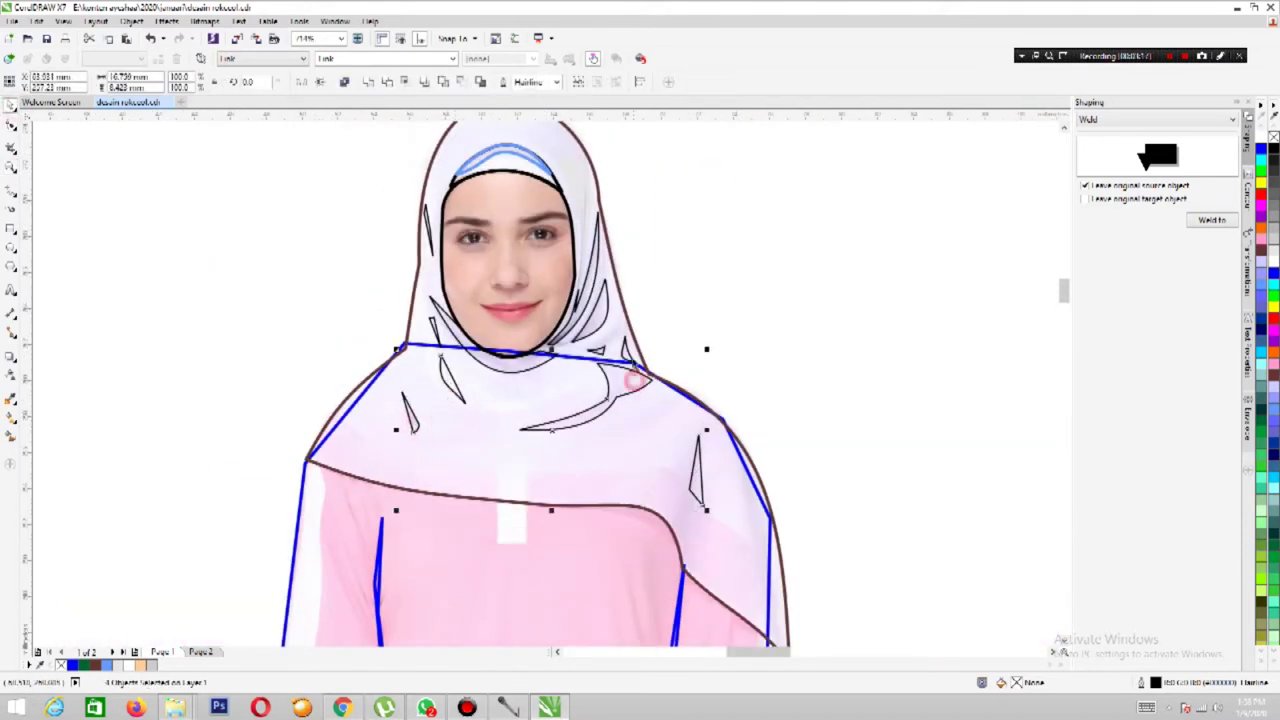
left_click(432, 326, "shift")
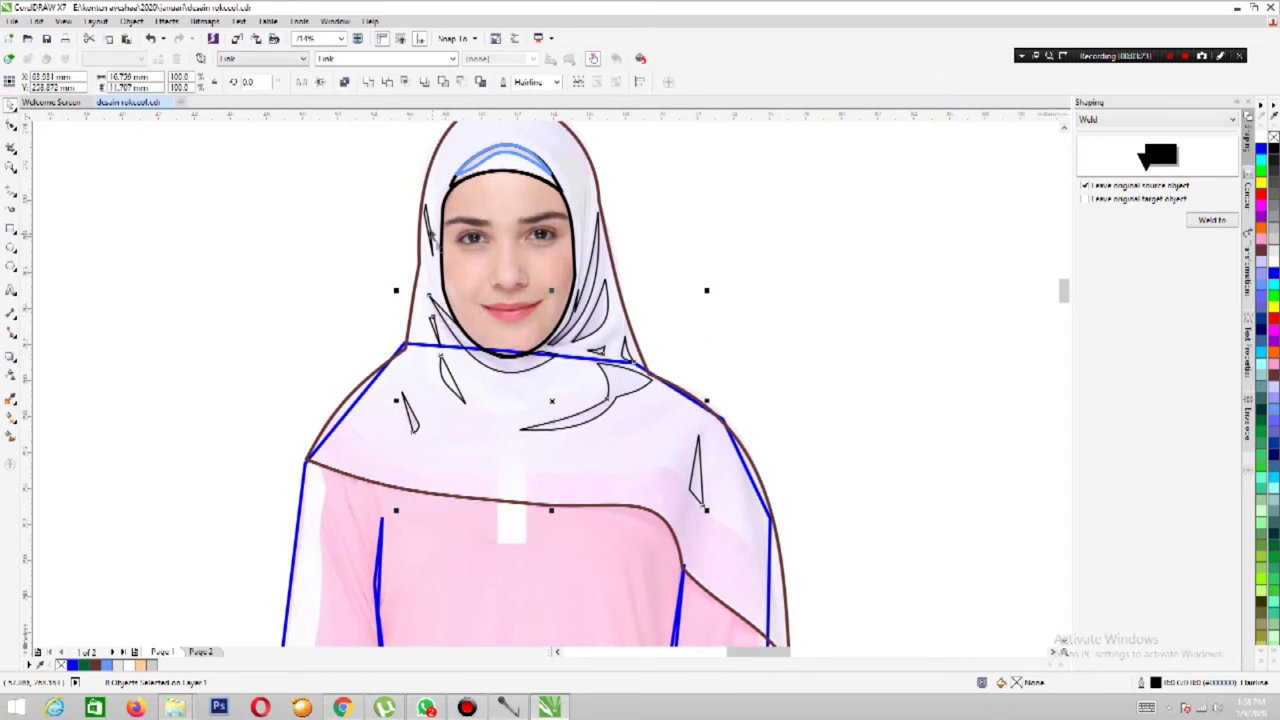
left_click(594, 267, "shift")
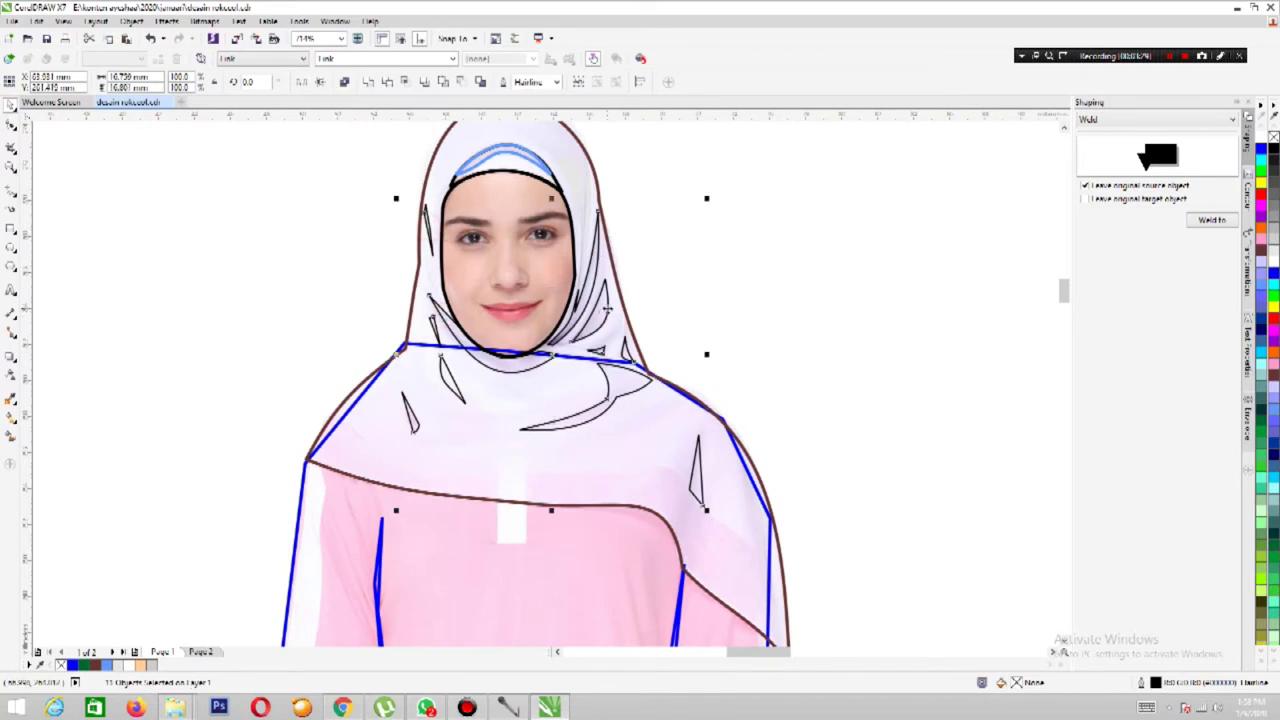
left_click(205, 650)
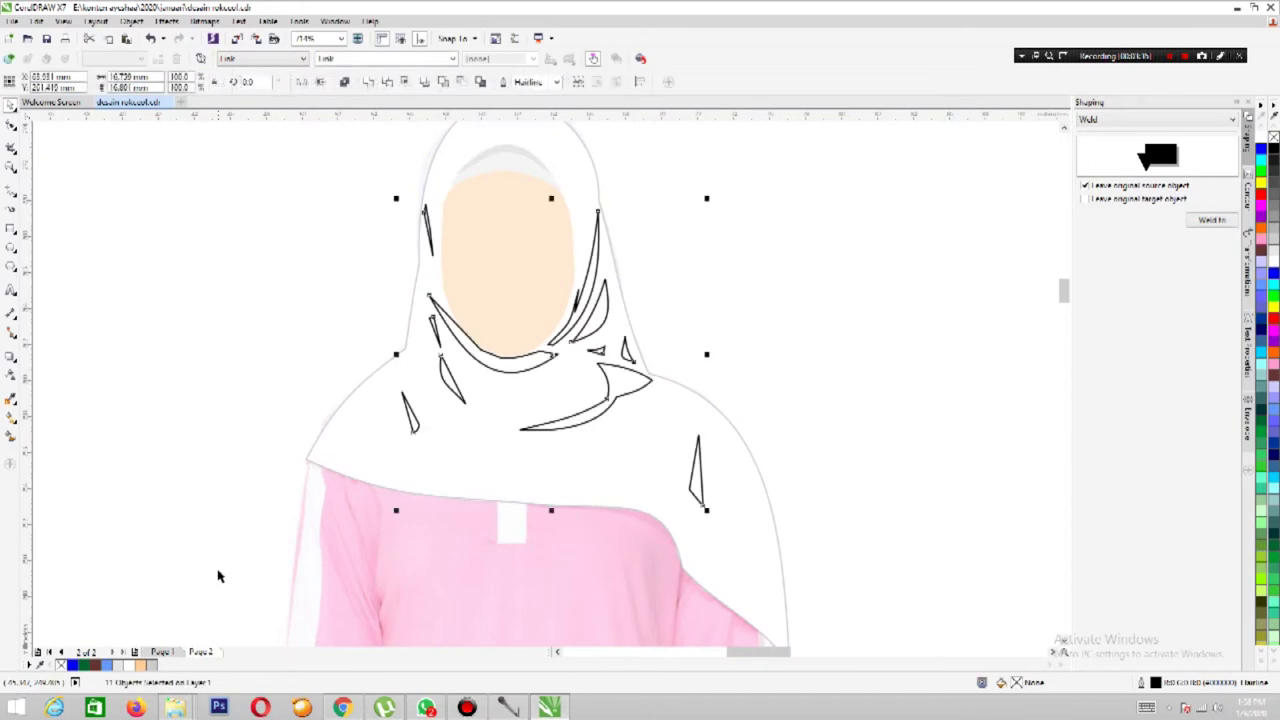
left_click(1273, 300)
Move the two unoutlined grey fold shapes right of the forehead from page 1 to page 2.
key("Page_Up")
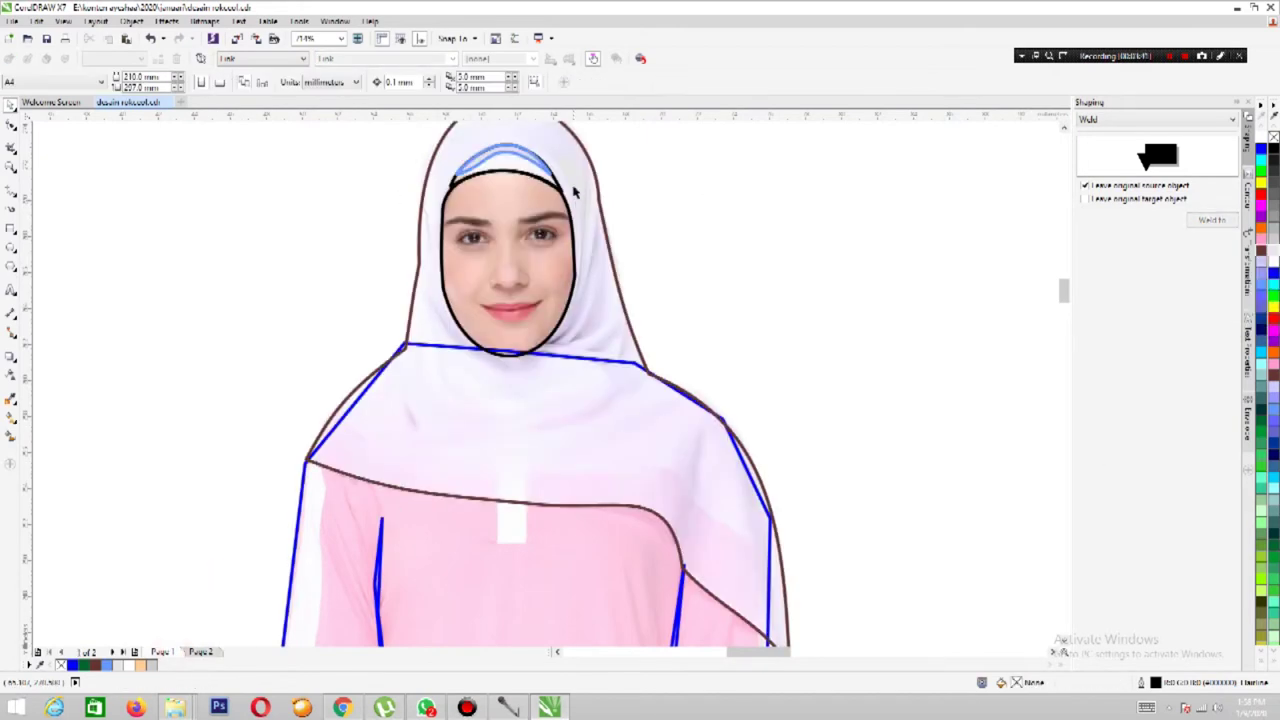
left_click(590, 206)
left_click(579, 188, "shift")
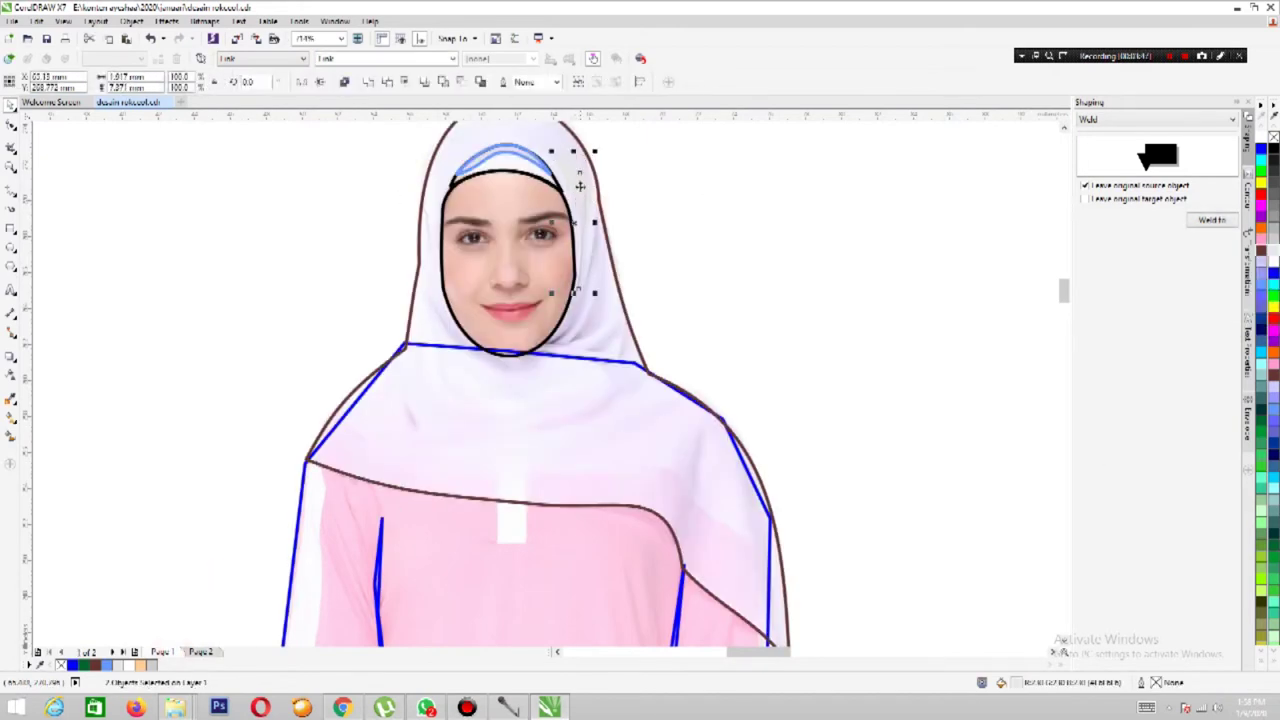
left_click(201, 651)
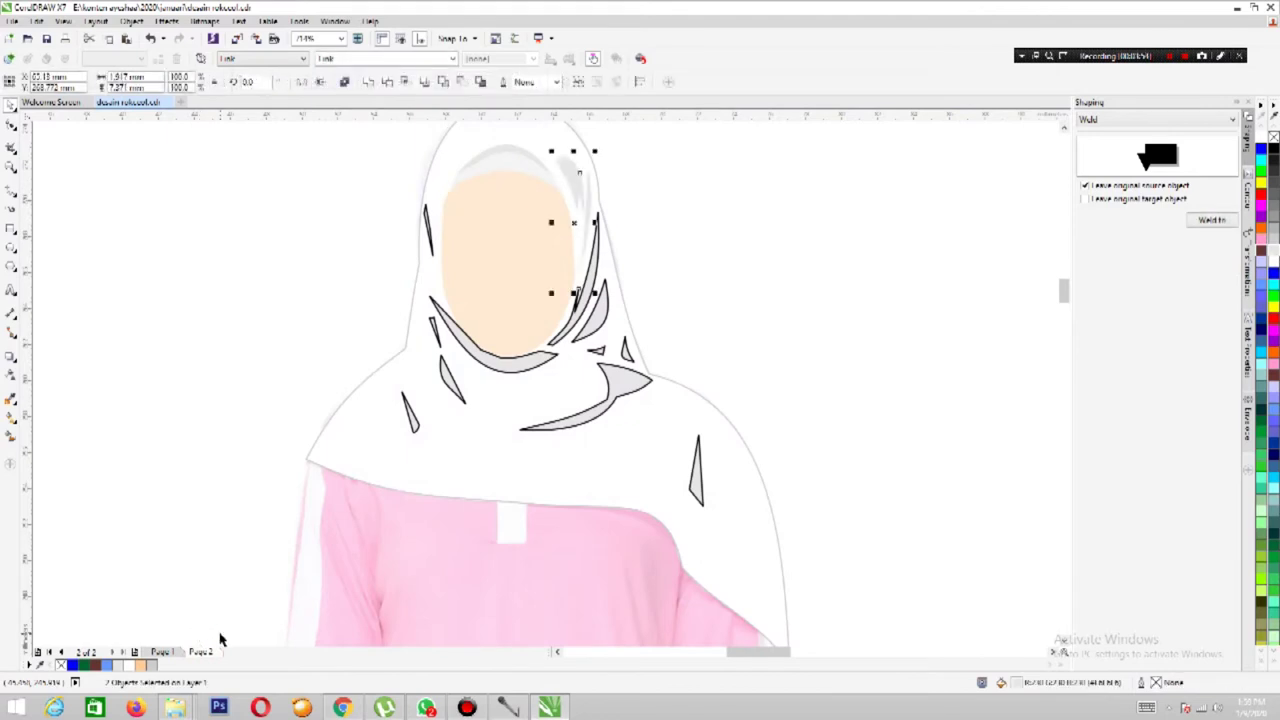
Remove the black outlines from the ten larger grey hijab fold shapes, leaving only their fills.
left_click_drag(271, 226, 625, 470)
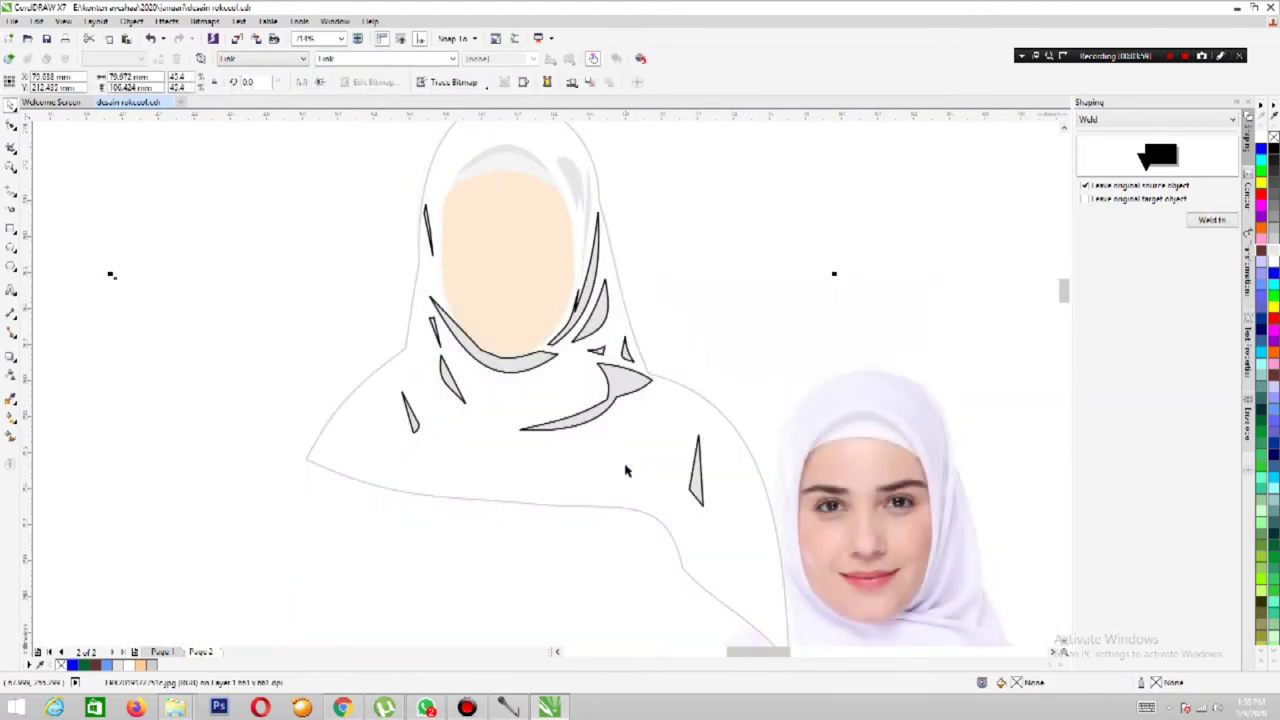
key("ctrl+z")
left_click(699, 478)
left_click(601, 326, "shift")
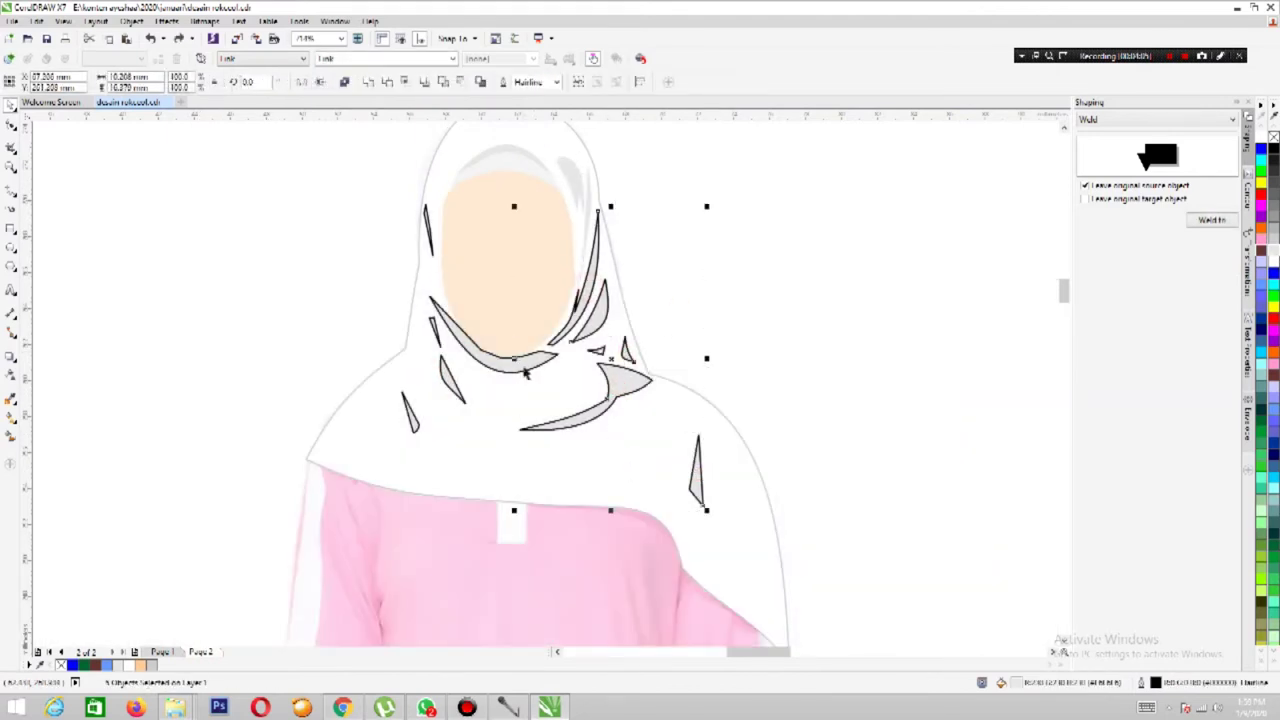
left_click(417, 420, "shift")
left_click(426, 228, "shift")
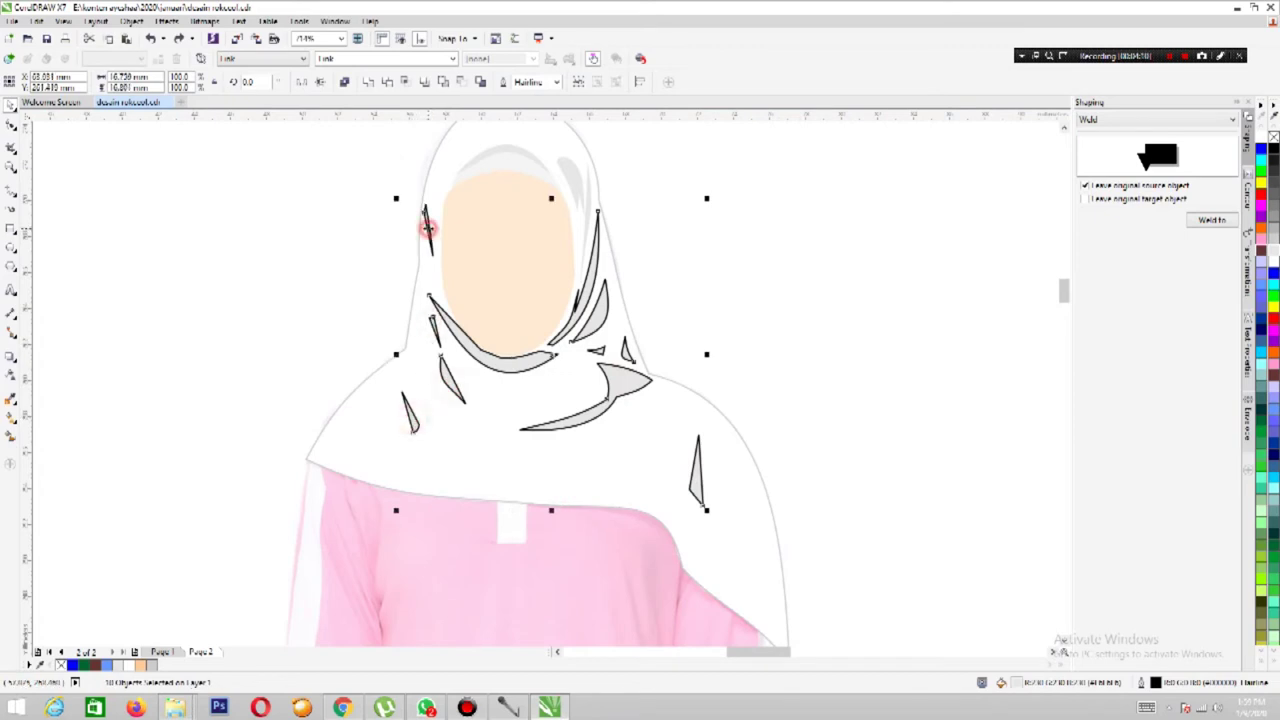
left_click(1272, 138)
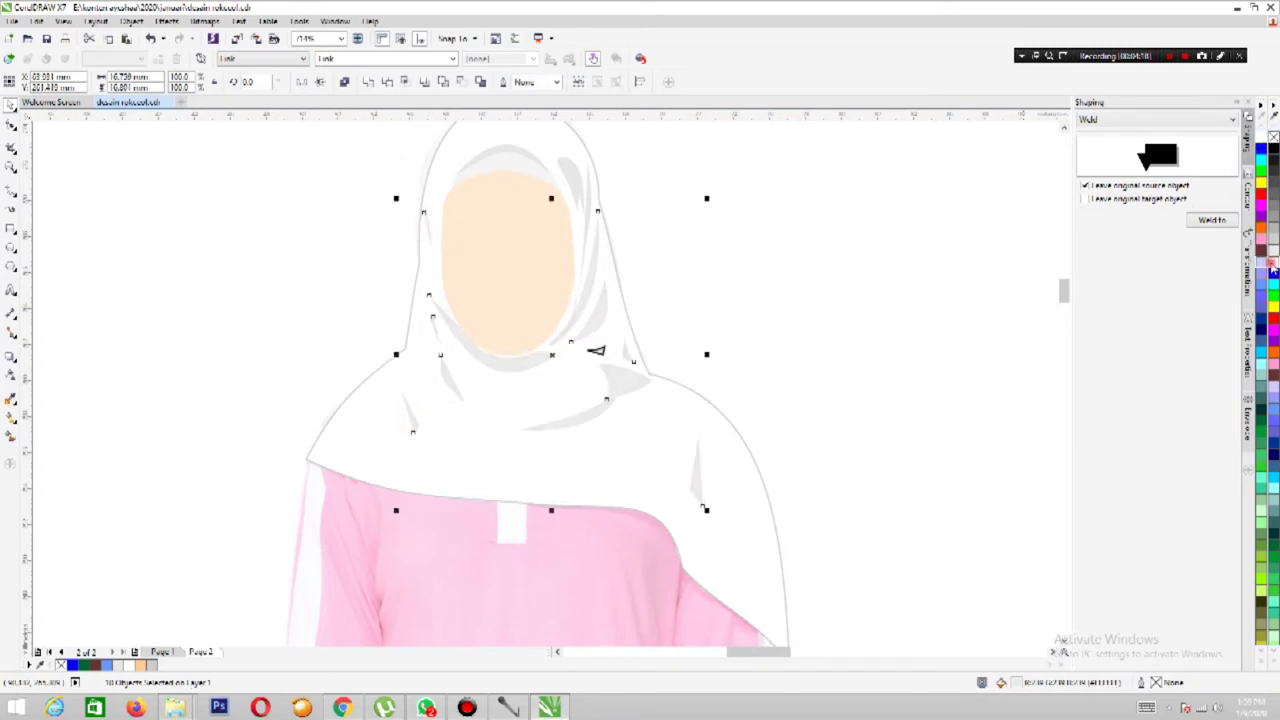
left_click(583, 371)
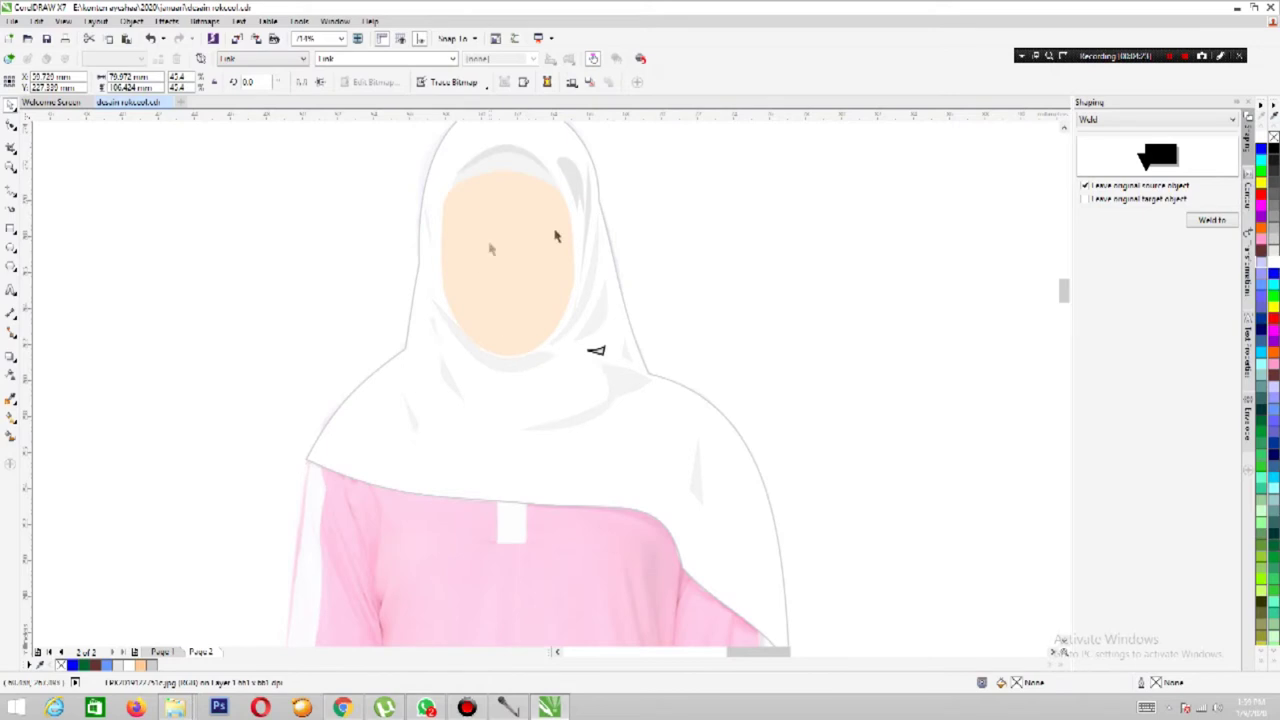
Recolour the fold shapes right of the forehead and under the chin with a paler grey.
left_click(575, 180)
left_click(354, 206)
left_click(588, 225)
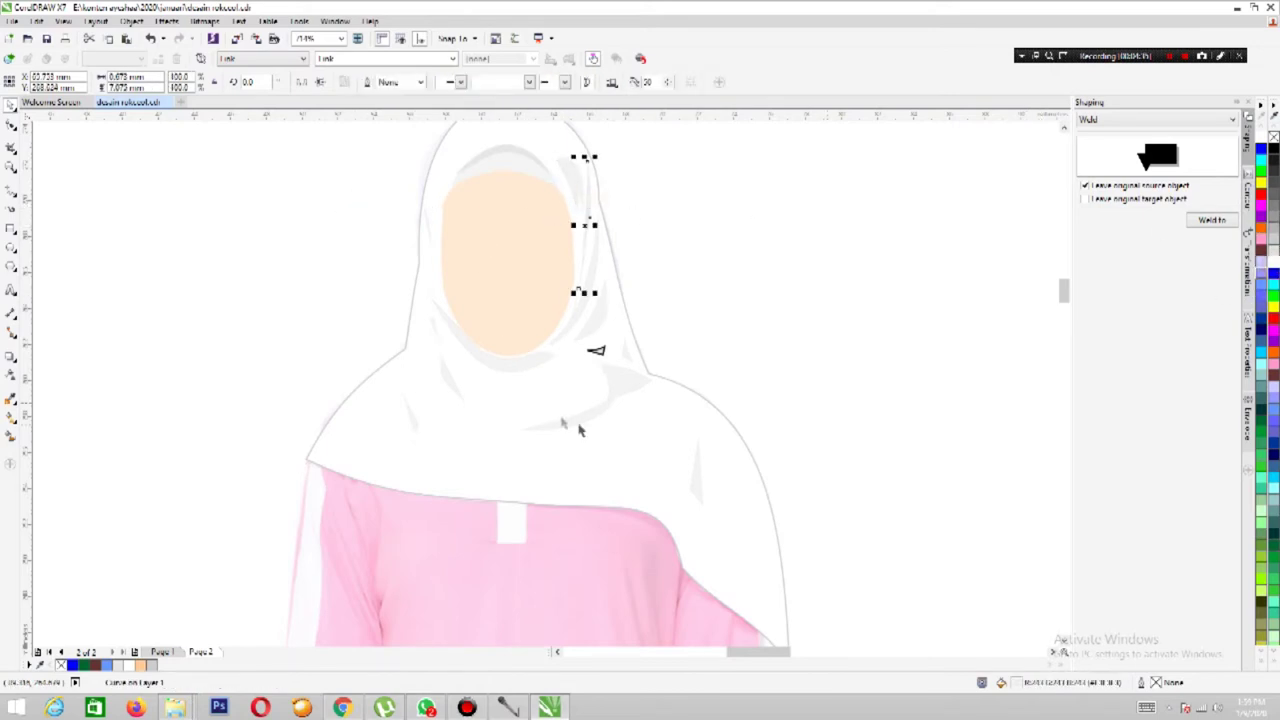
key("F10")
left_click(10, 104)
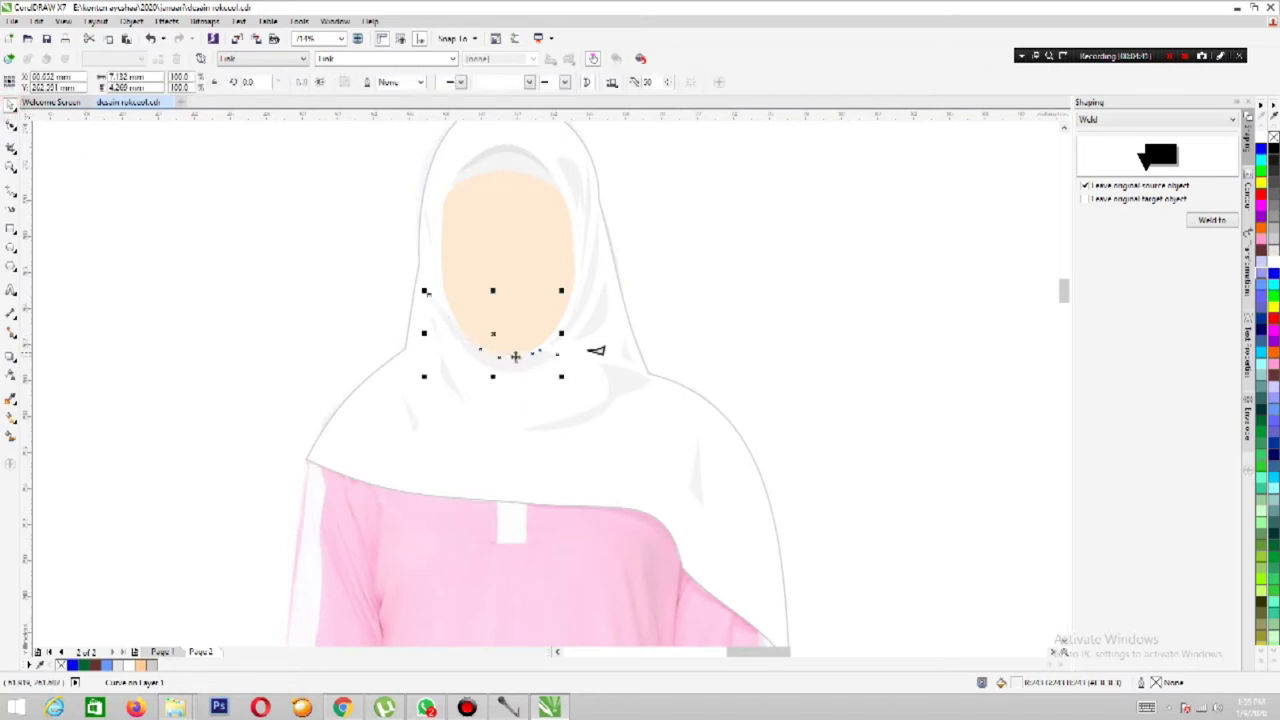
left_click(537, 312)
left_click(327, 327)
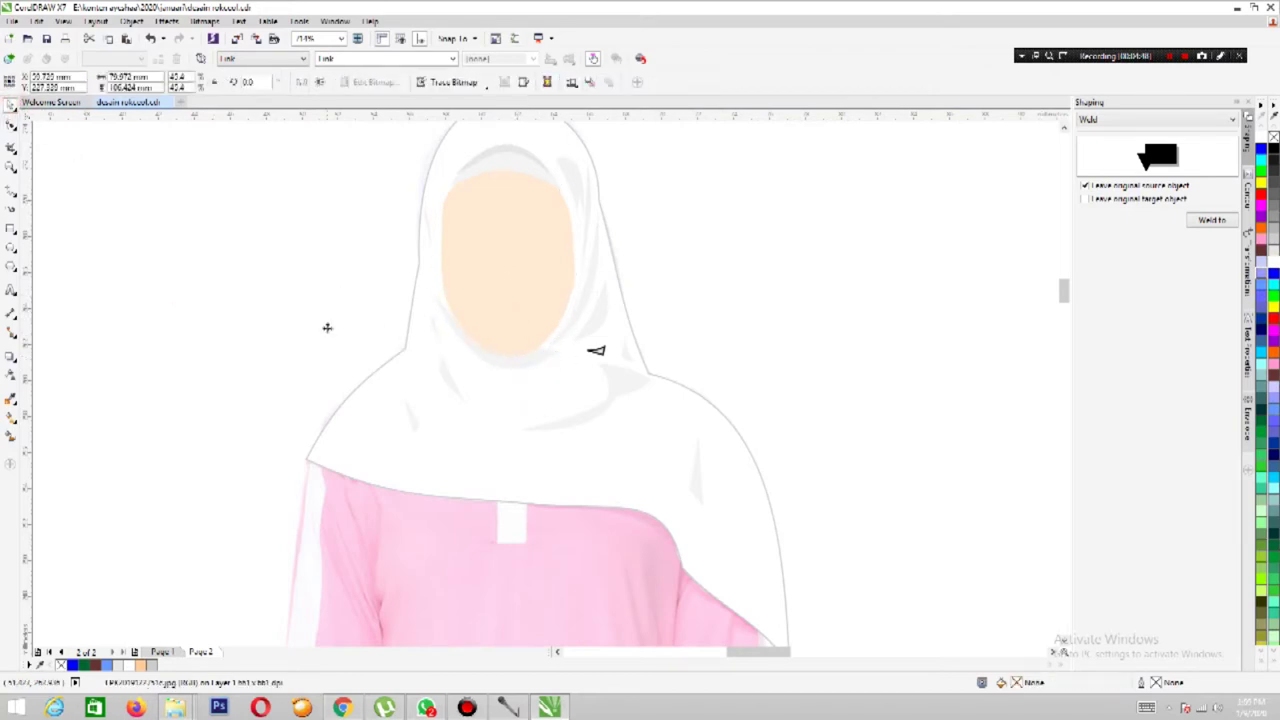
left_click(571, 176)
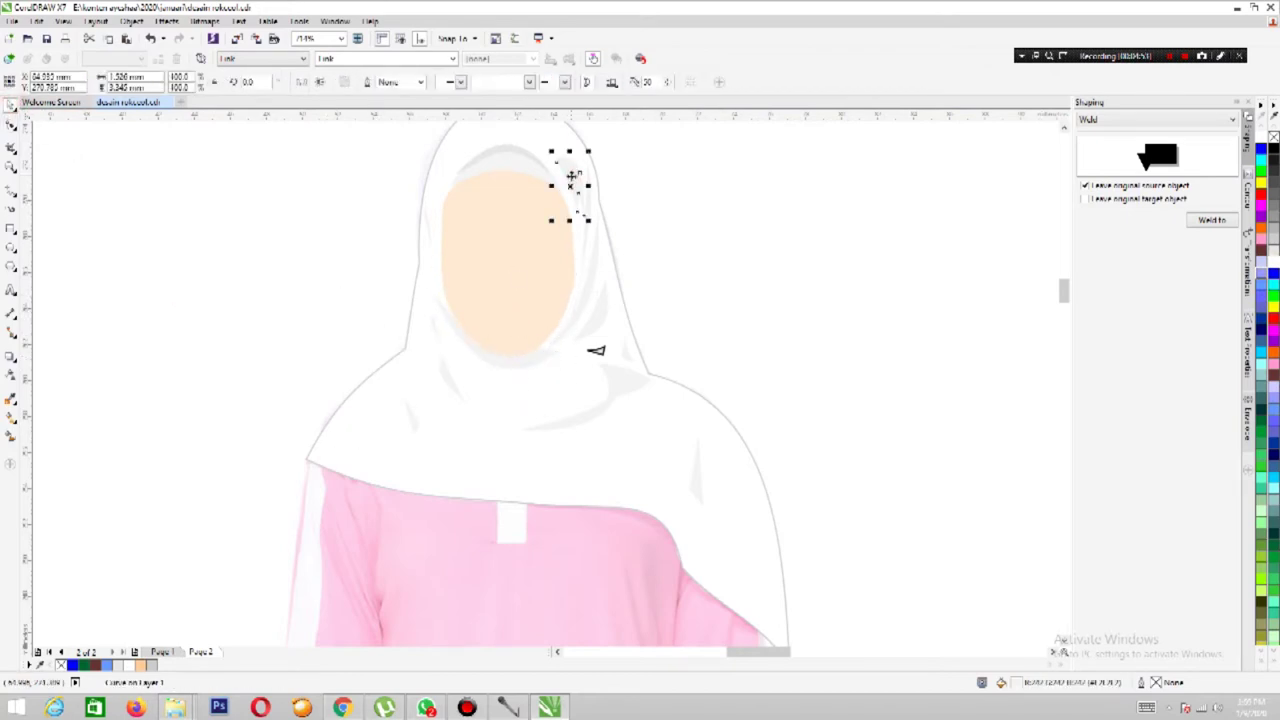
Reshape the fold shapes under and right of the chin by repositioning their nodes.
left_click(10, 167)
left_click_drag(376, 222, 640, 424)
left_click(10, 125)
left_click(342, 304)
left_click_drag(434, 449, 480, 457)
left_click(690, 463)
left_click(714, 406)
left_click_drag(674, 449, 724, 438)
Remove the black outline from the small triangular fold shape right of the chin.
key("z")
scroll(600, 380, "down", 5)
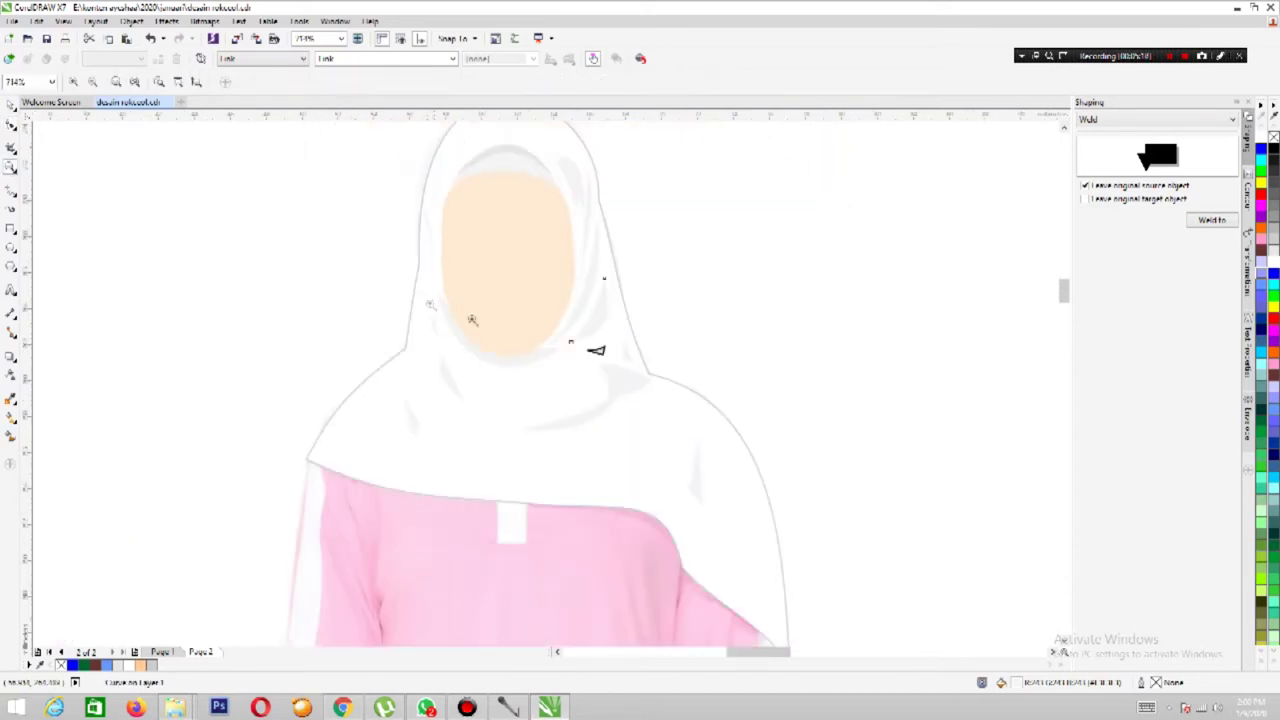
key("space")
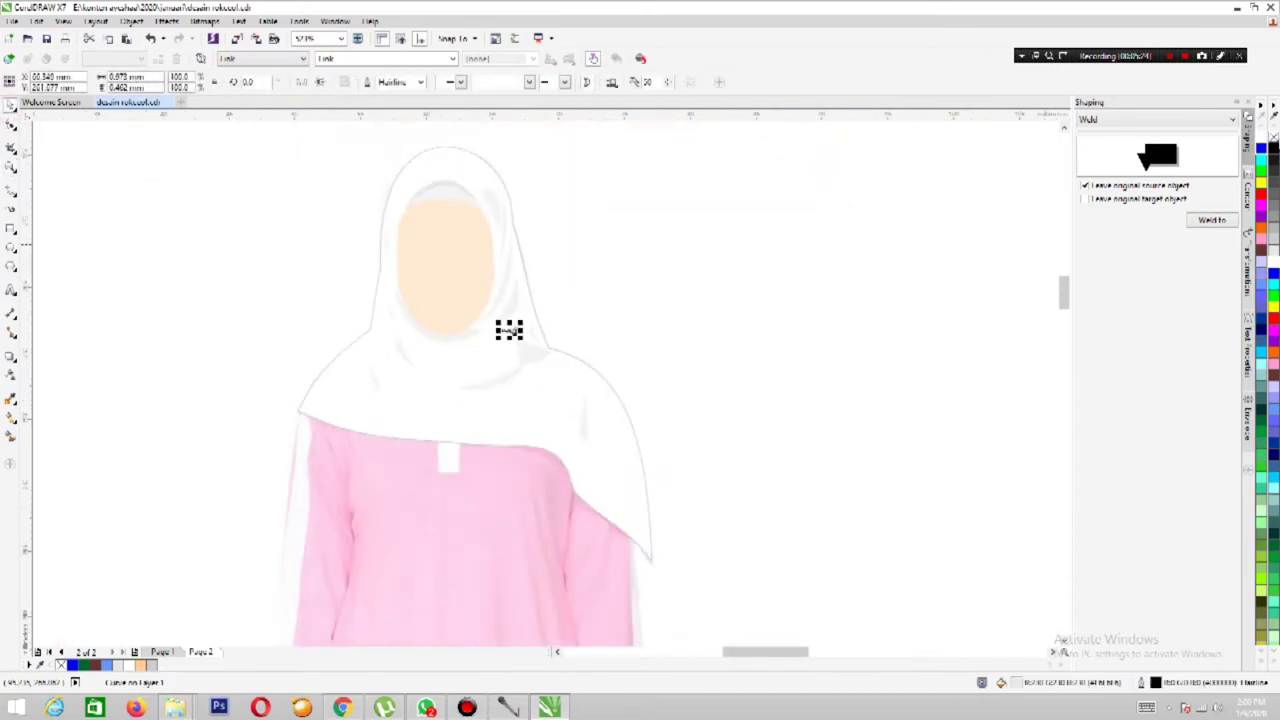
left_click(582, 323)
left_click(509, 332)
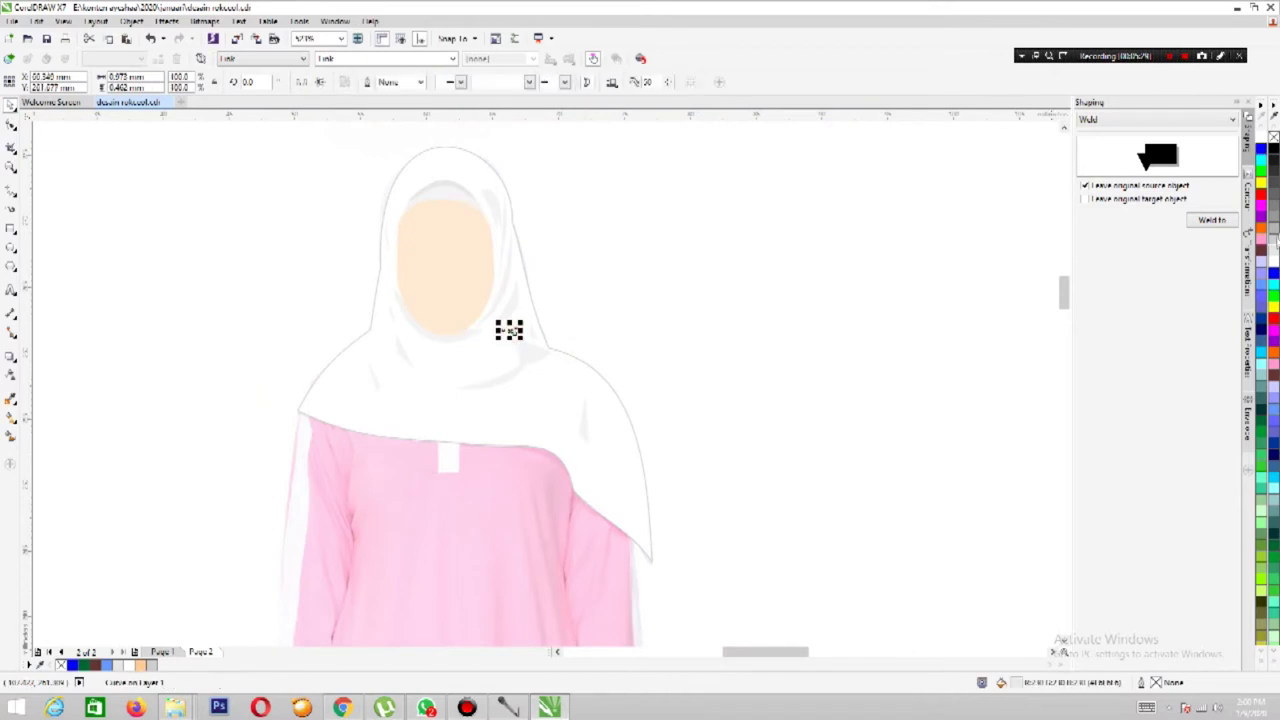
Give the face a linear fountain fill running from chin to forehead, sampling the upper end's colour from the face.
key("z")
scroll(674, 314, "down", 3)
scroll(686, 317, "up", 4)
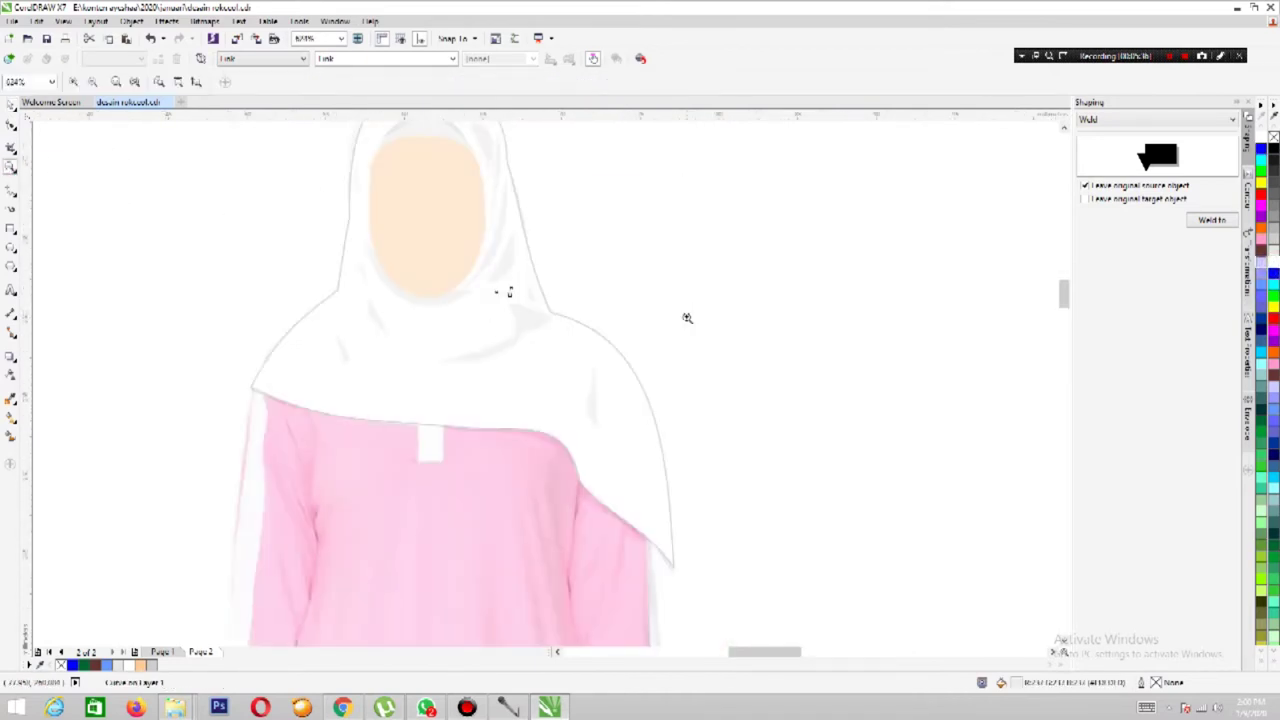
key("space")
left_click_drag(503, 289, 503, 390)
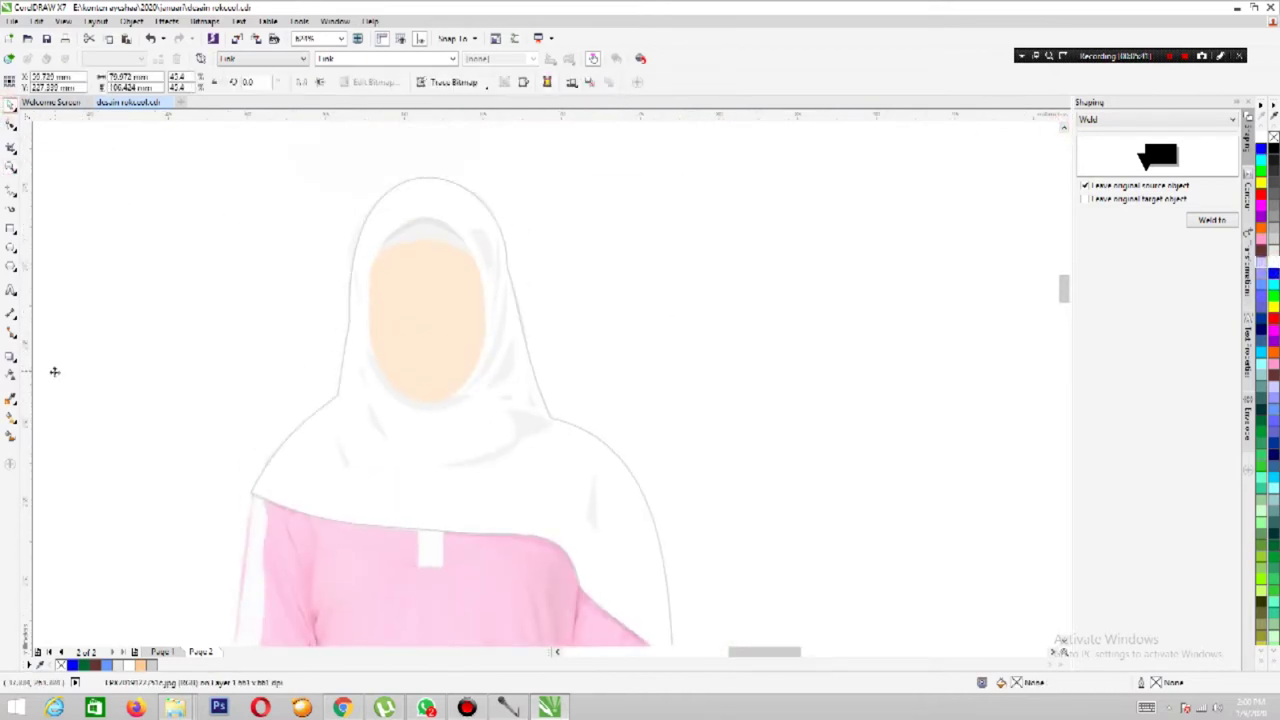
left_click(405, 395)
key("g")
left_click_drag(425, 390, 424, 270)
left_click(455, 268)
left_click(484, 295)
left_click(408, 377)
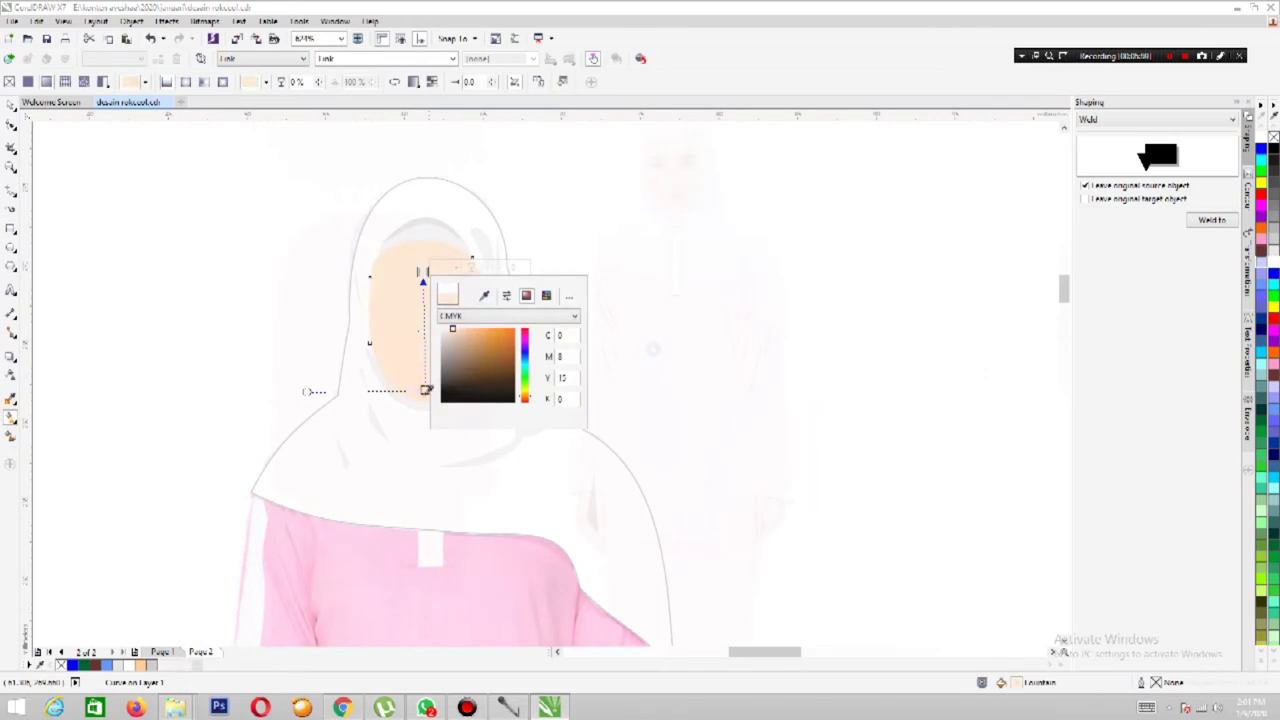
left_click(424, 388)
left_click(462, 390)
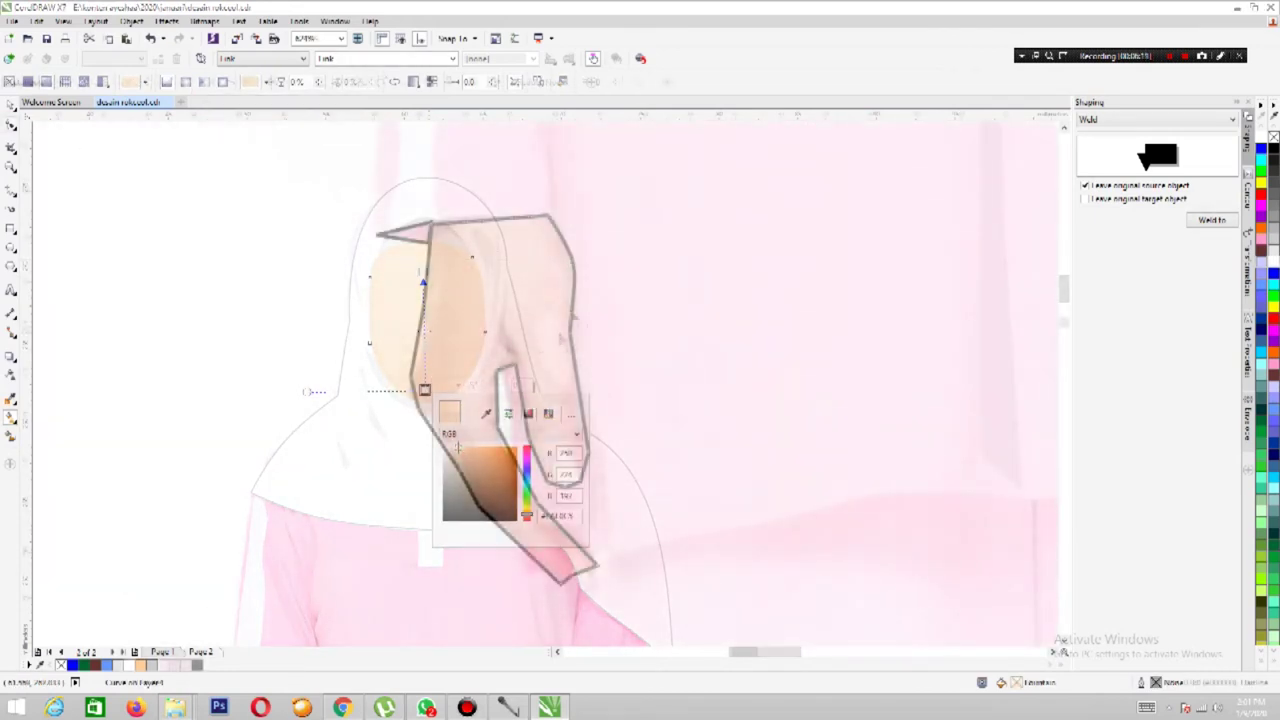
Curve the black hand outline on page 1 around the outer knuckle.
key("F10")
left_click(612, 558)
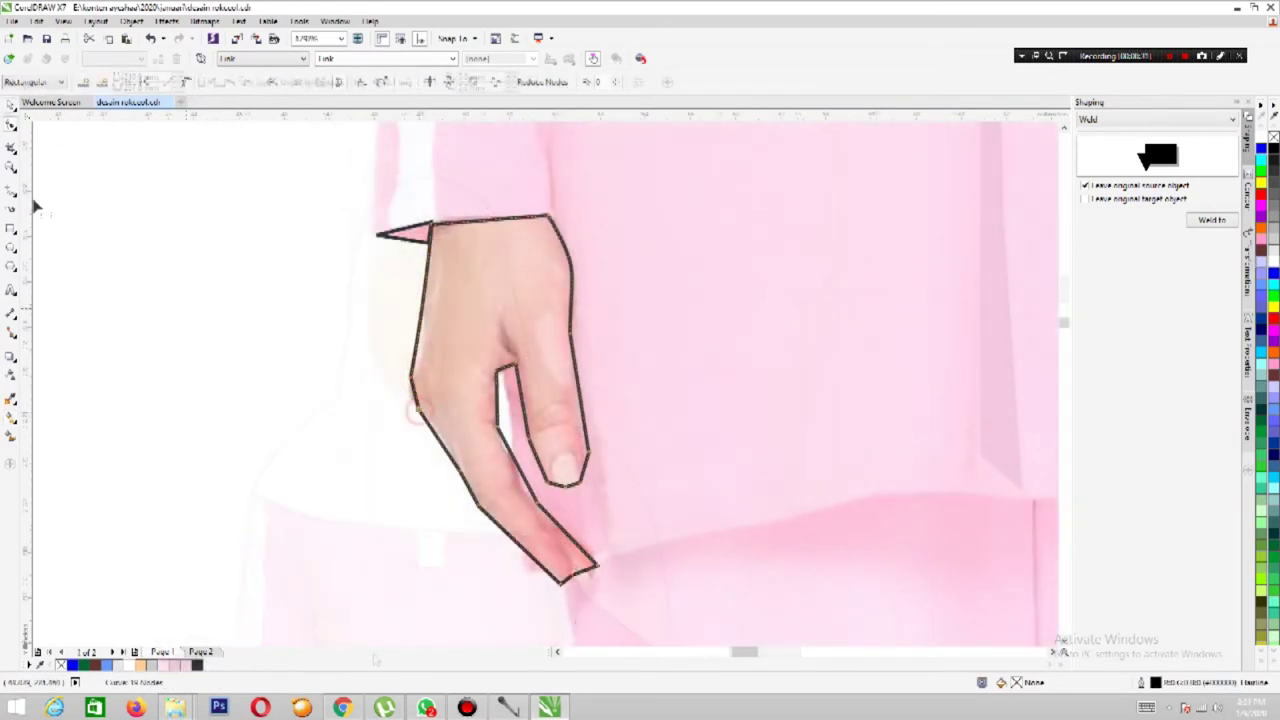
scroll(432, 292, "up", 5)
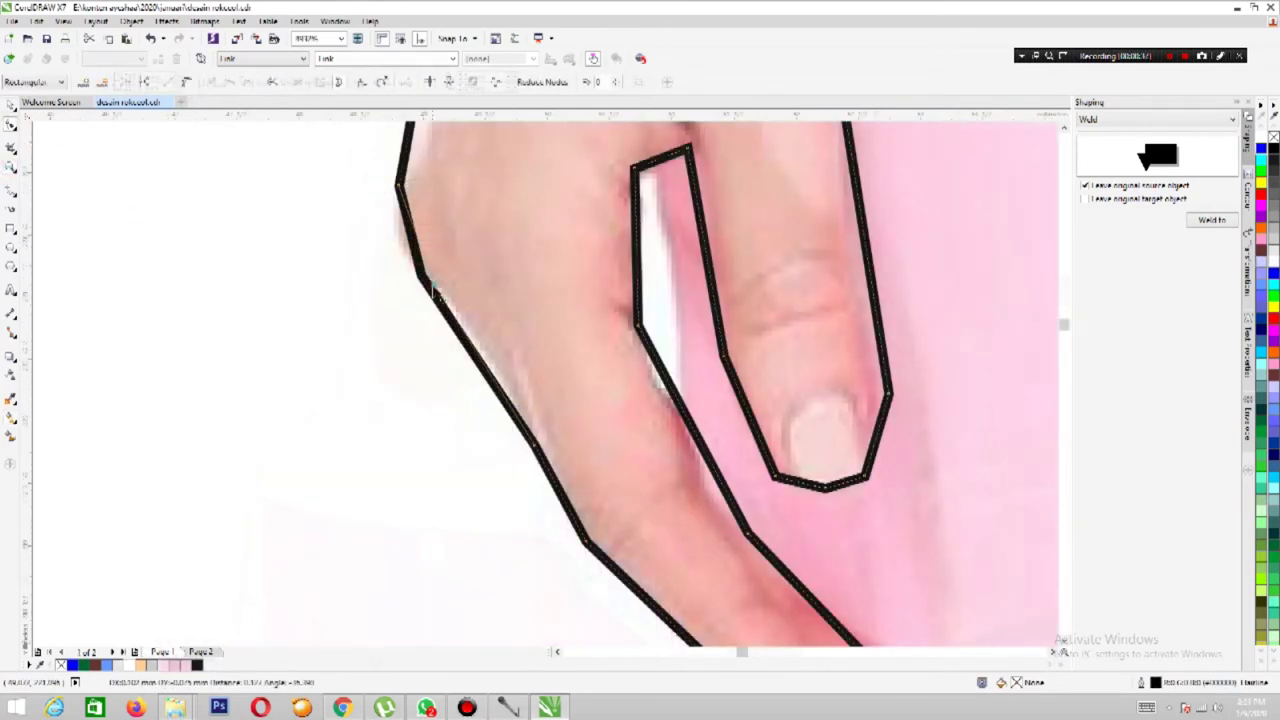
left_click(186, 86)
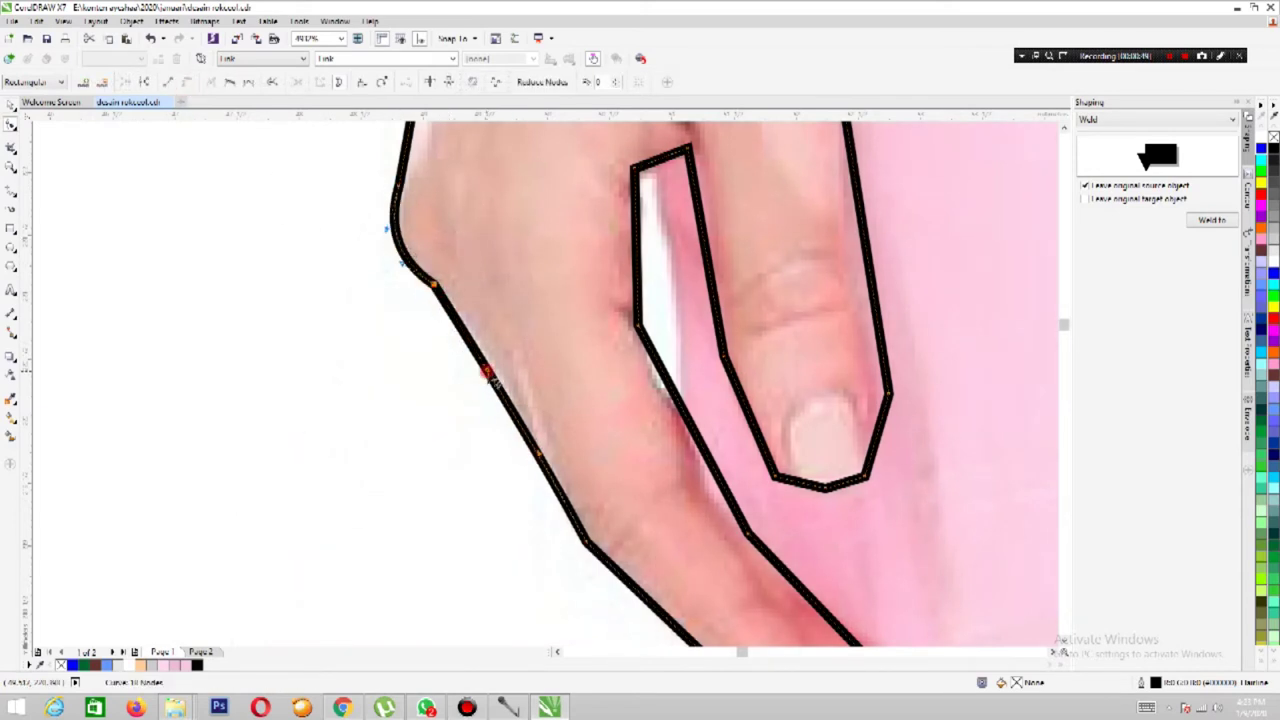
Delete the corner node on the lowest finger's outer edge and bend that edge to follow the finger.
key("z")
scroll(374, 426, "down", 3)
scroll(517, 606, "up", 3)
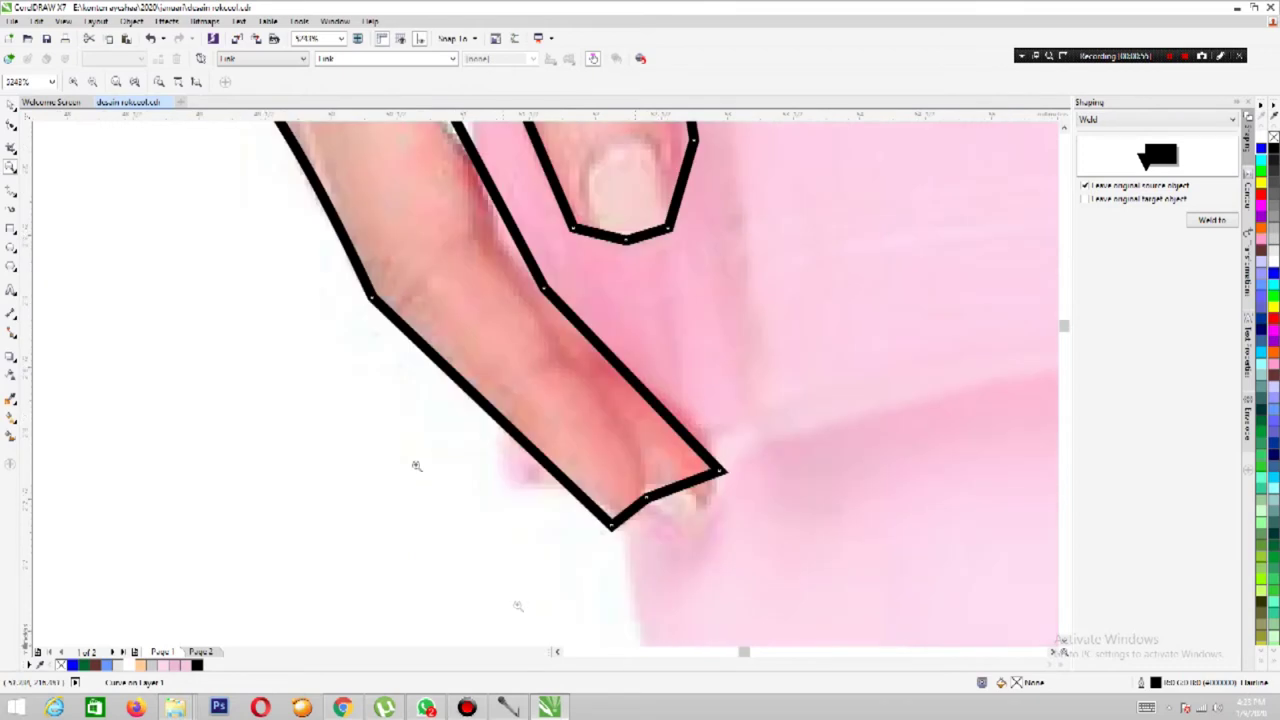
key("F10")
double_click(372, 298)
left_click(611, 524)
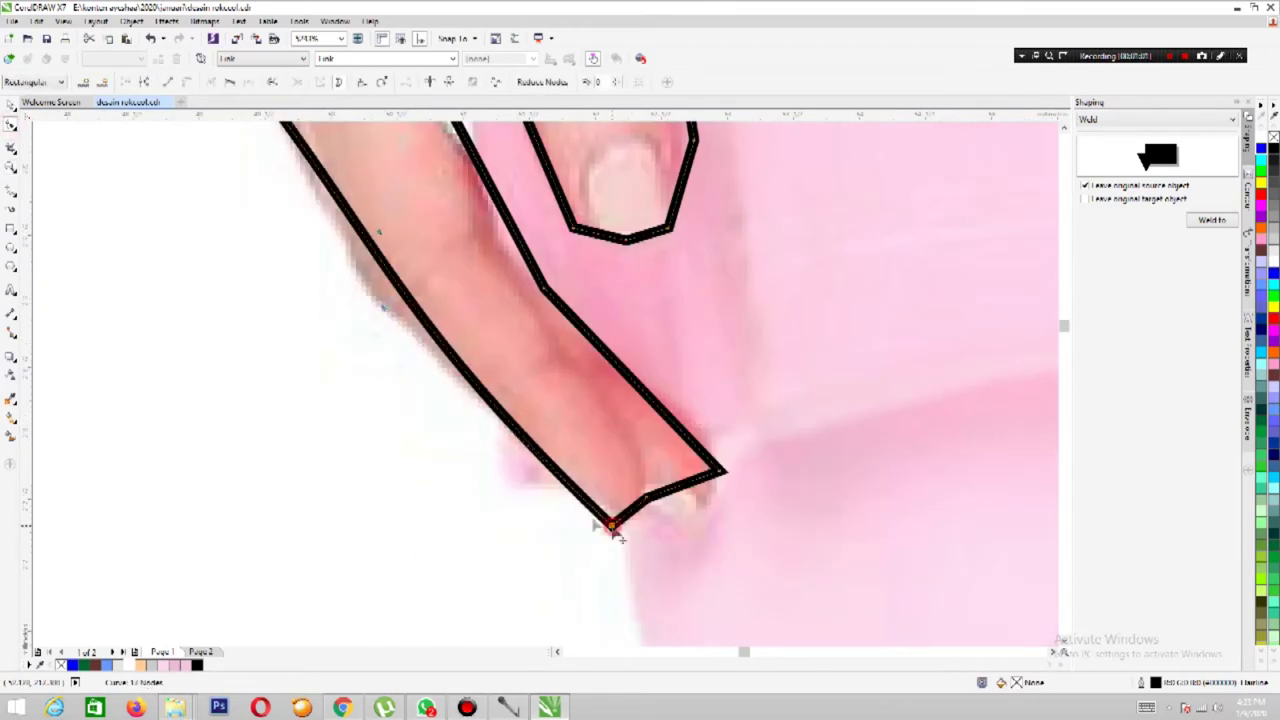
left_click_drag(378, 238, 386, 309)
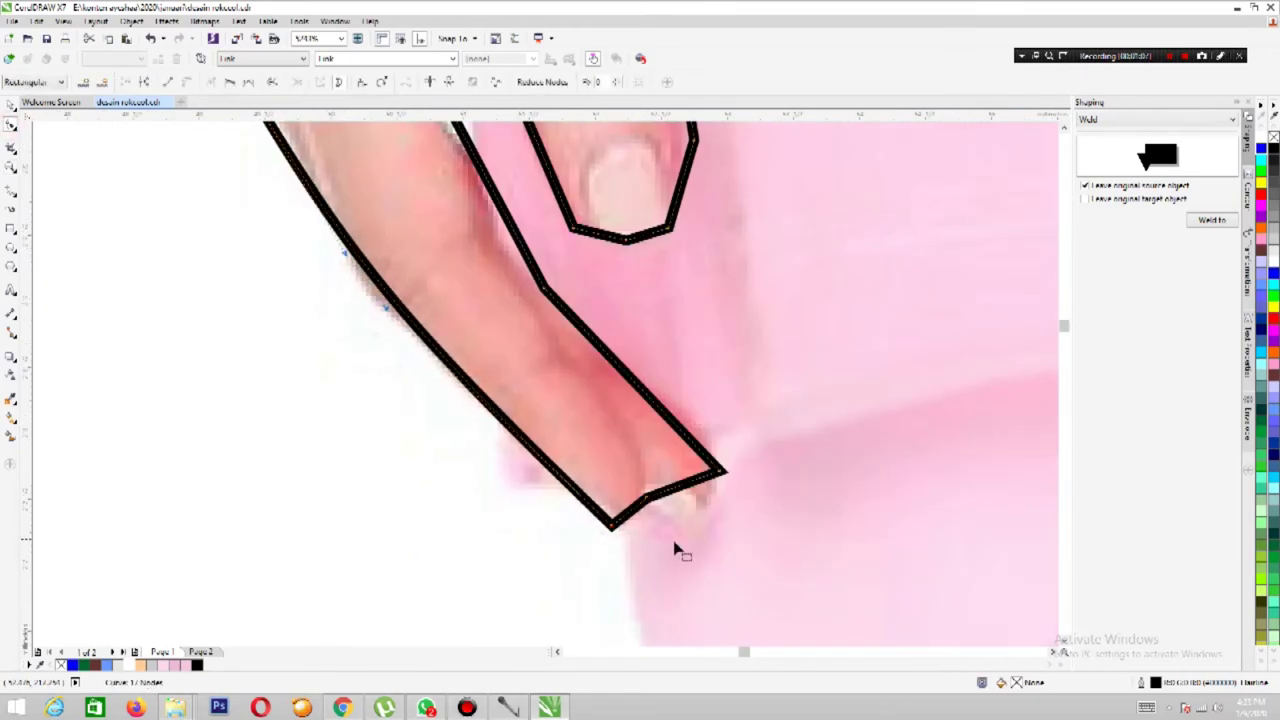
Round the two fingertips at the lower end of the hand outline.
left_click_drag(640, 514, 646, 506)
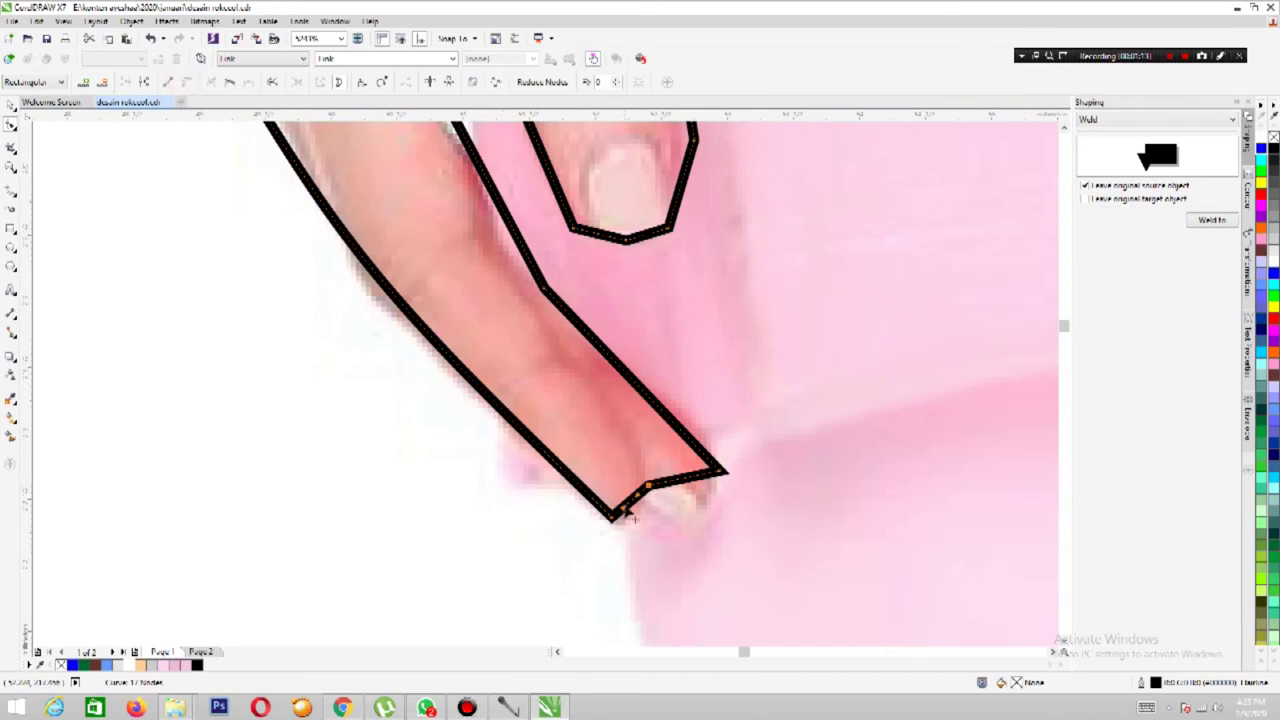
left_click(721, 473)
left_click(186, 82)
left_click_drag(685, 480, 674, 523)
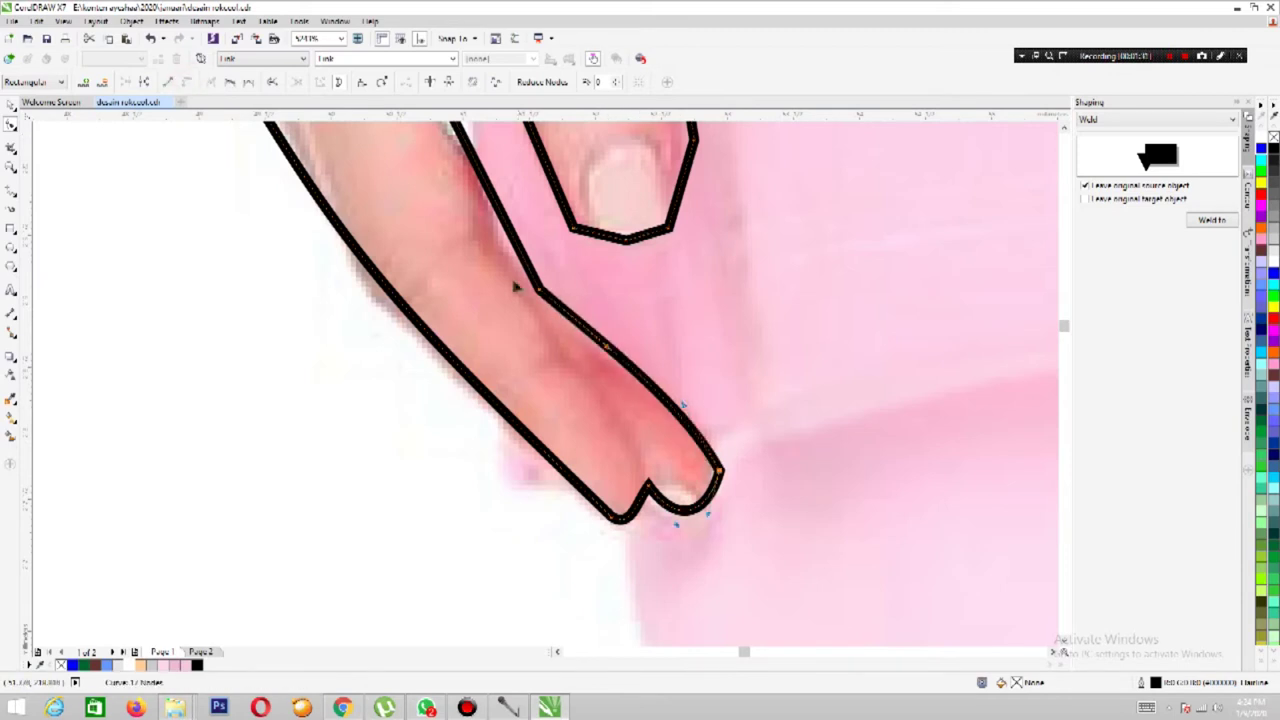
Curve the inner edge of the lower finger and round the tip of the upper finger with the visible nail.
key("z")
scroll(618, 293, "down", 3)
scroll(504, 497, "up", 3)
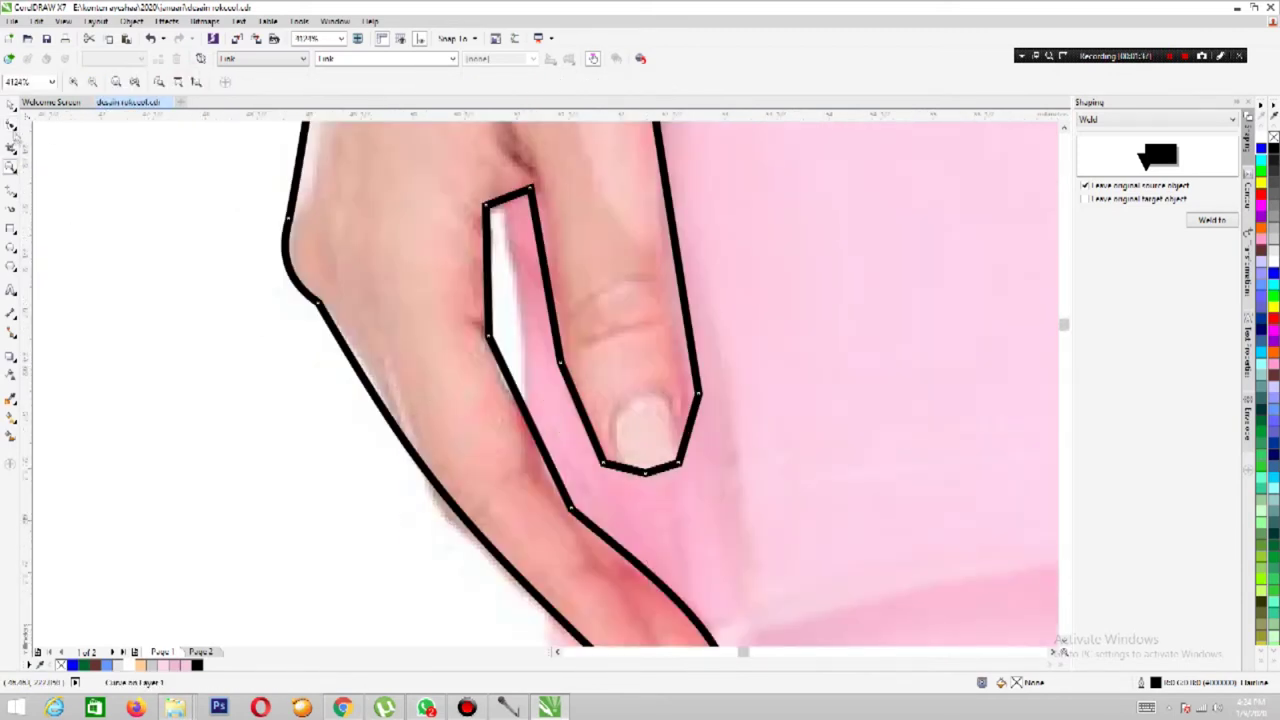
left_click(11, 125)
left_click(566, 508)
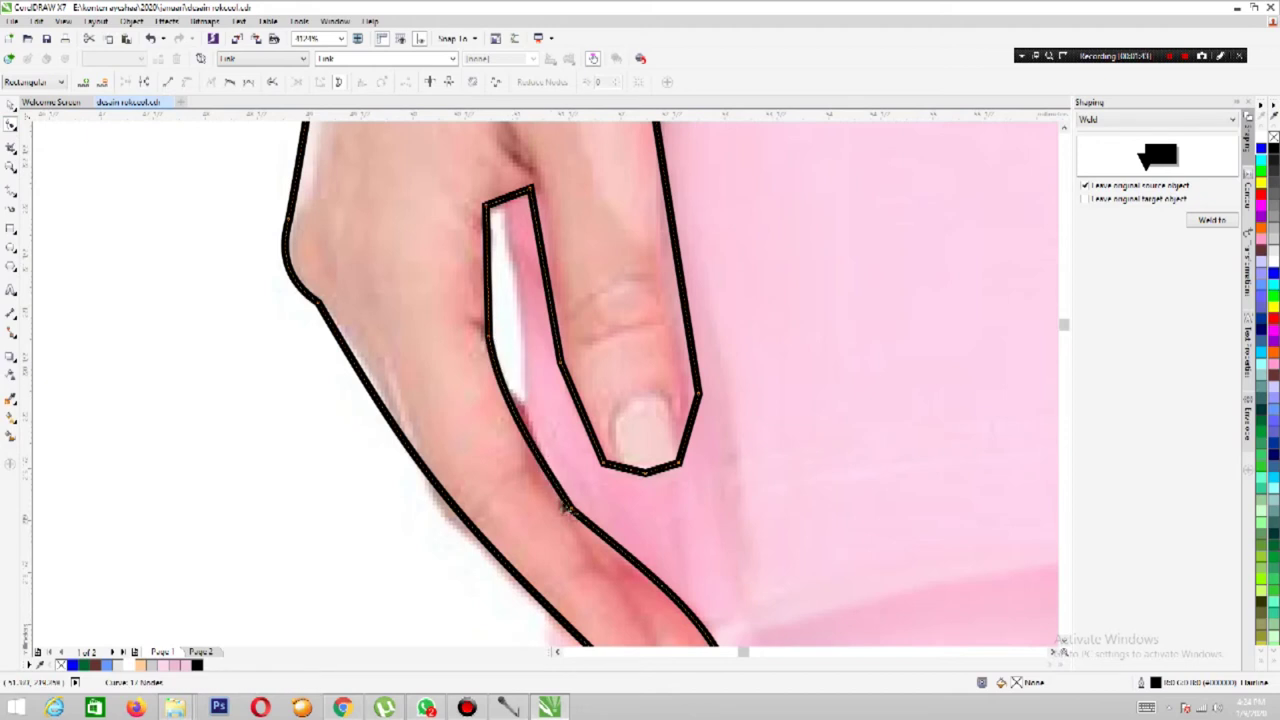
left_click(533, 192)
left_click_drag(662, 470, 688, 472)
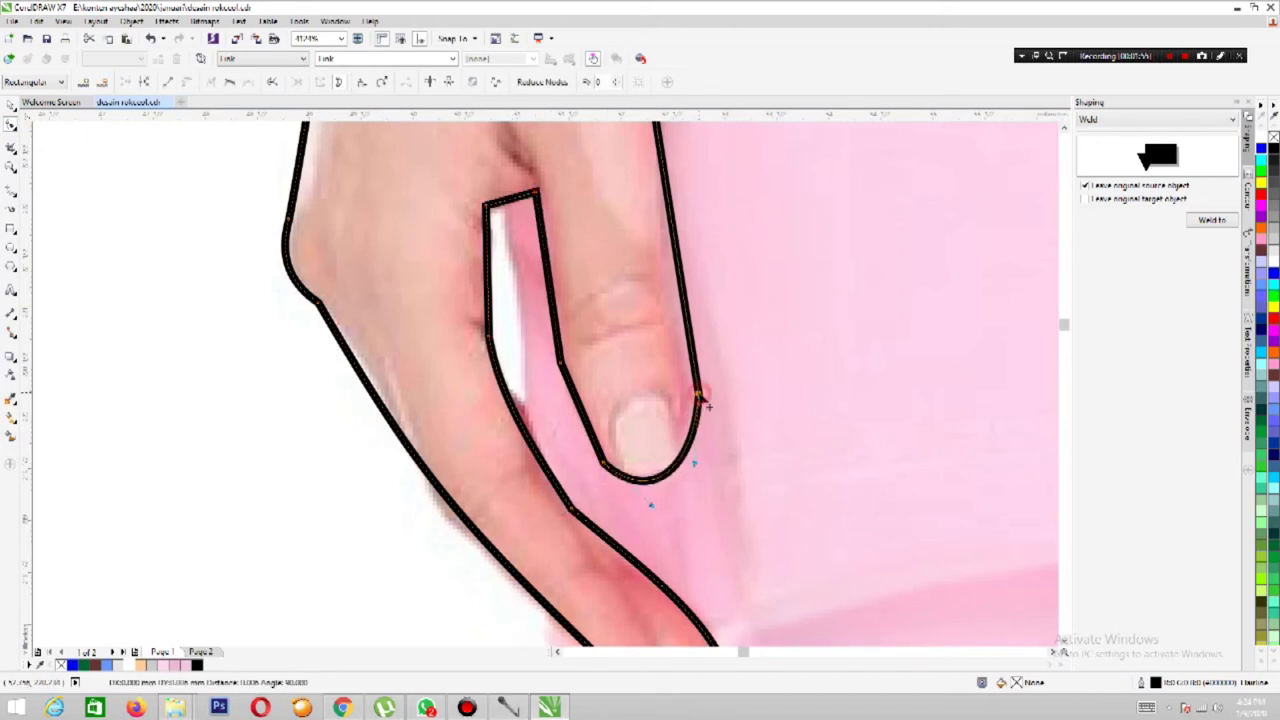
Smooth the hand outline's edge next to the pink top, from the wrist down to the fingertip.
left_click(11, 166)
right_click(590, 298)
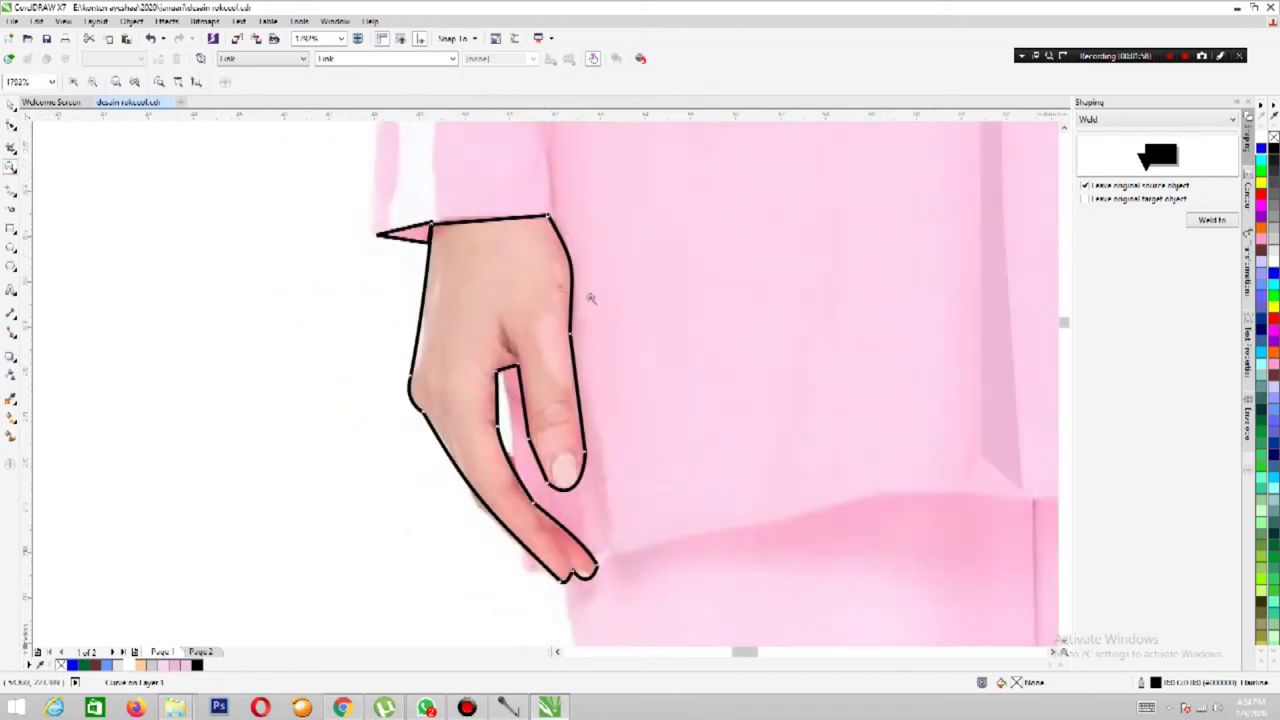
left_click(11, 124)
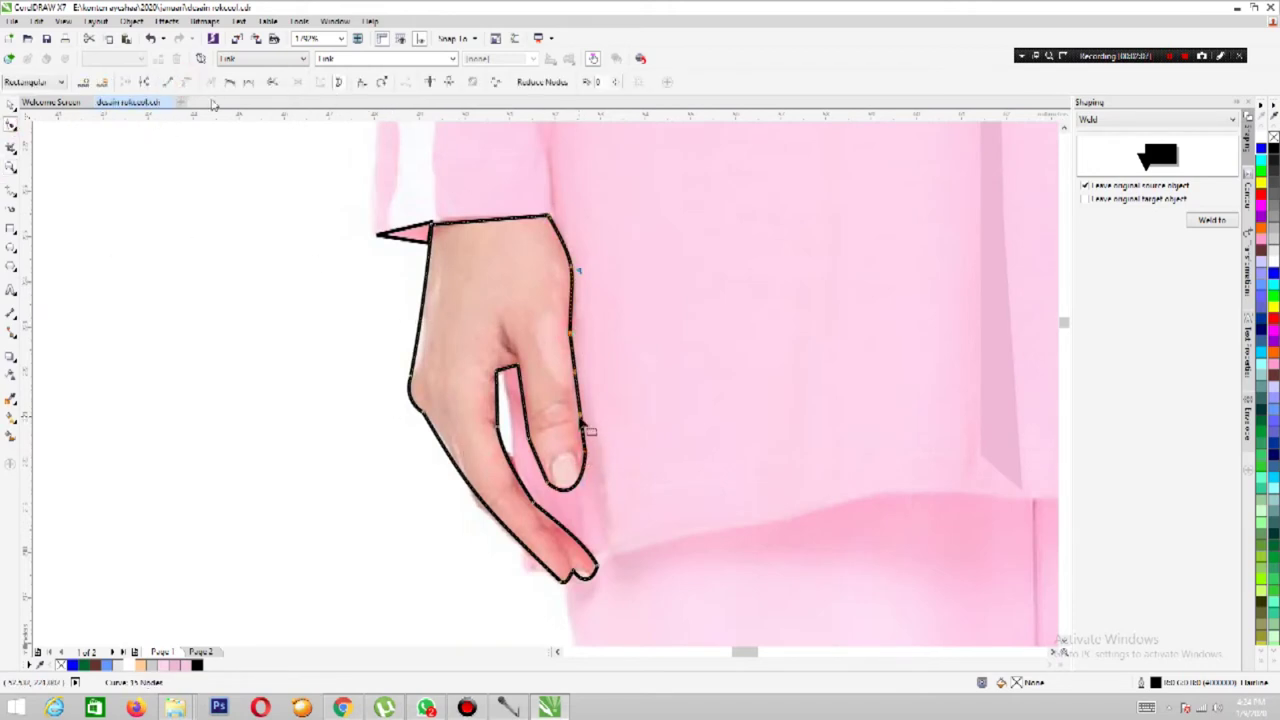
left_click(430, 221)
left_click(397, 250)
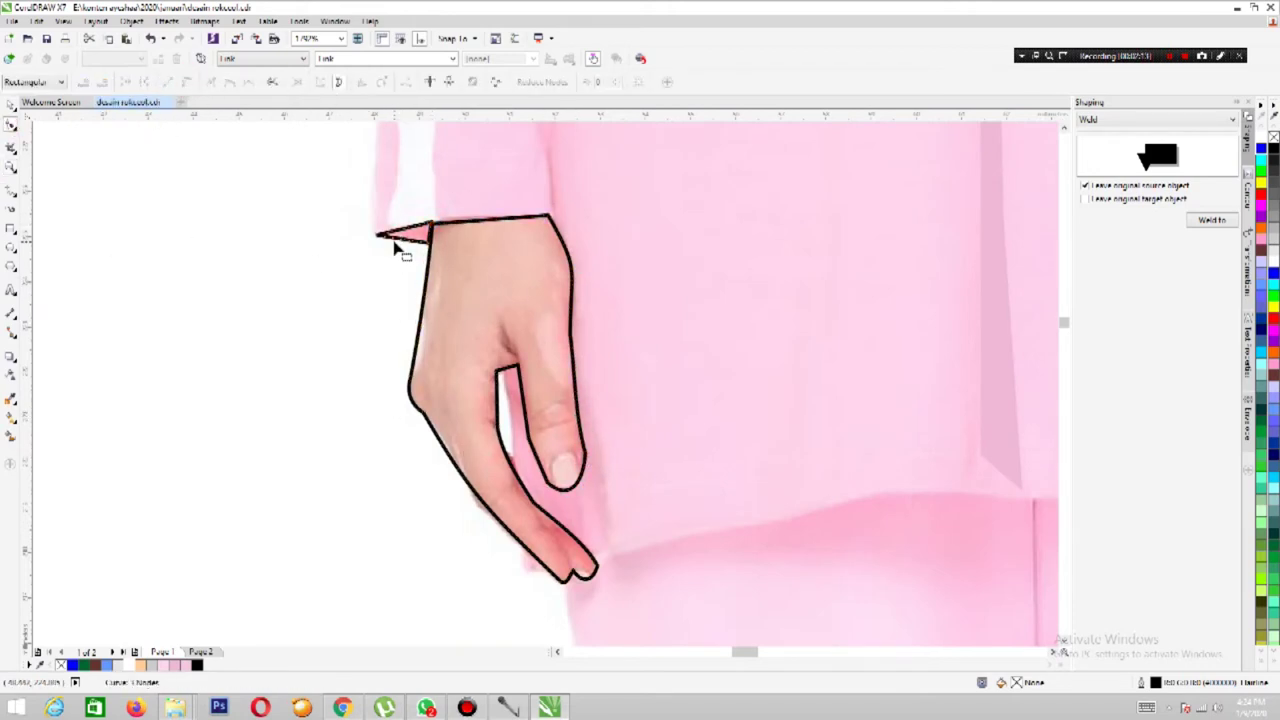
Fill the hand shape with the Sand colour, remove its outline and curve its wrist edge.
left_click(11, 104)
left_click(479, 331)
left_click(143, 665)
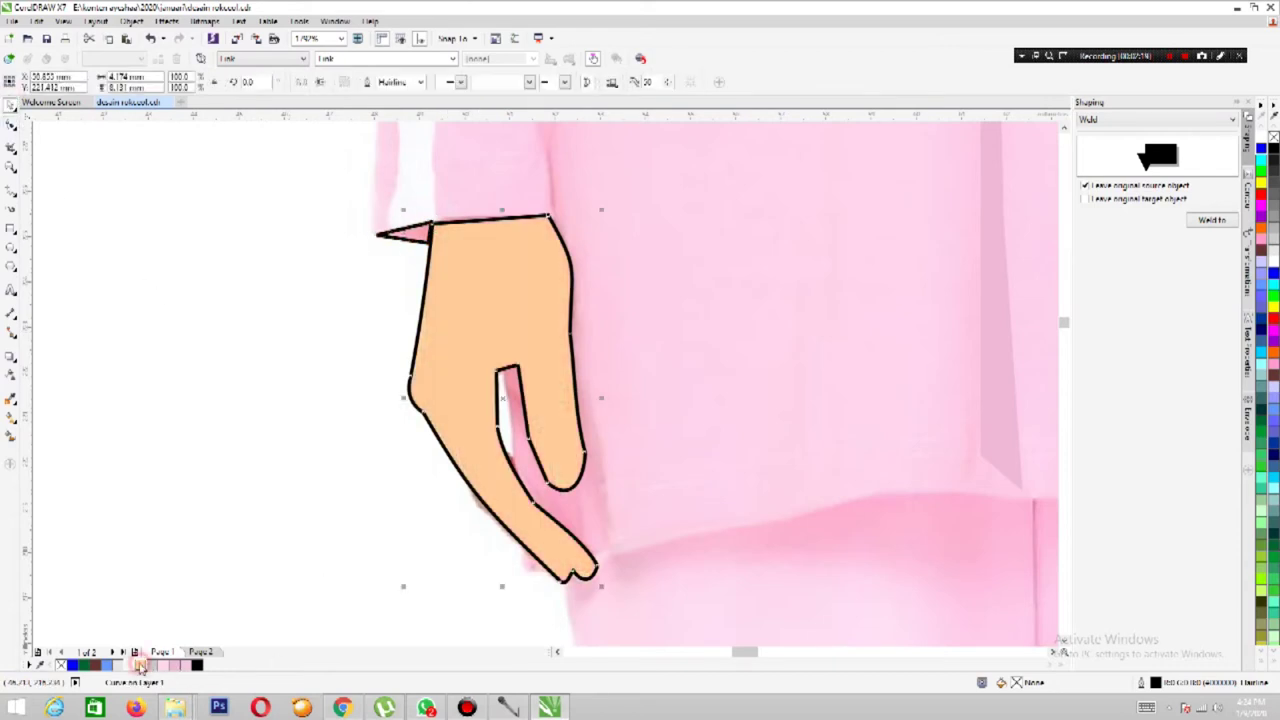
right_click(1273, 136)
left_click(11, 124)
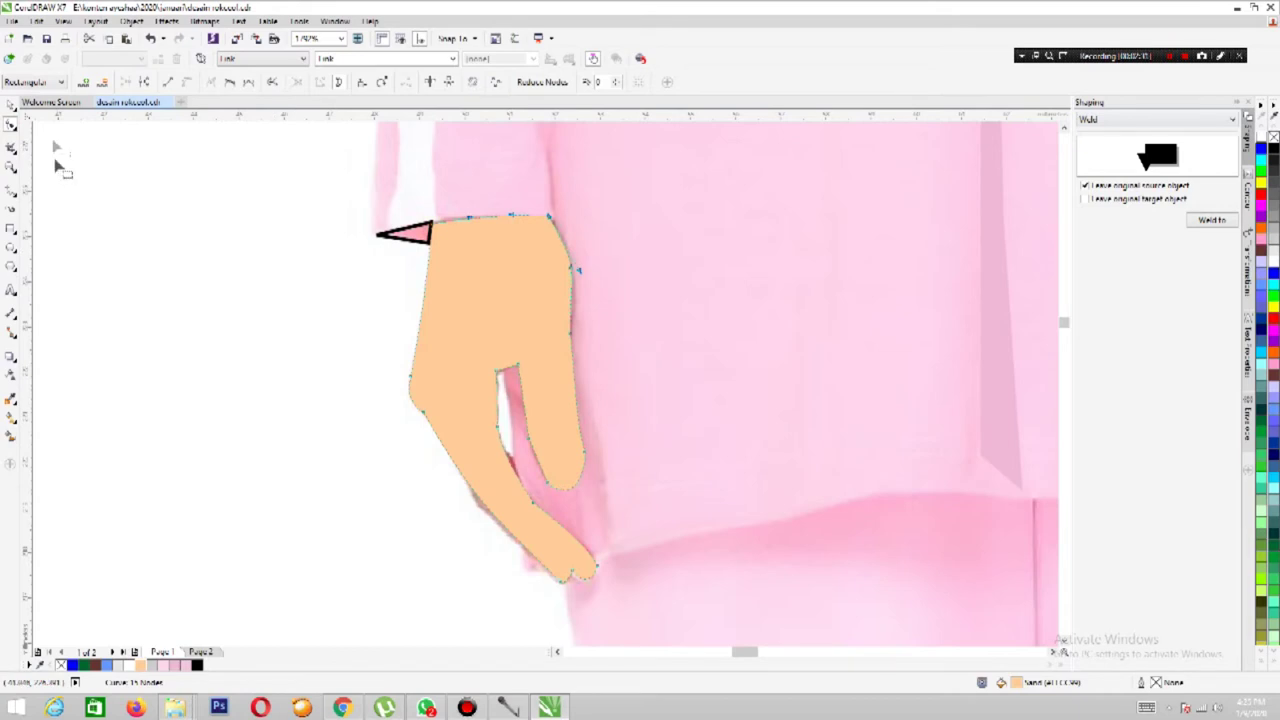
Fill the small cuff triangle beside the wrist with pink.
key("space")
left_click(403, 232)
key("z")
scroll(306, 303, "down", 5)
scroll(301, 275, "up", 4)
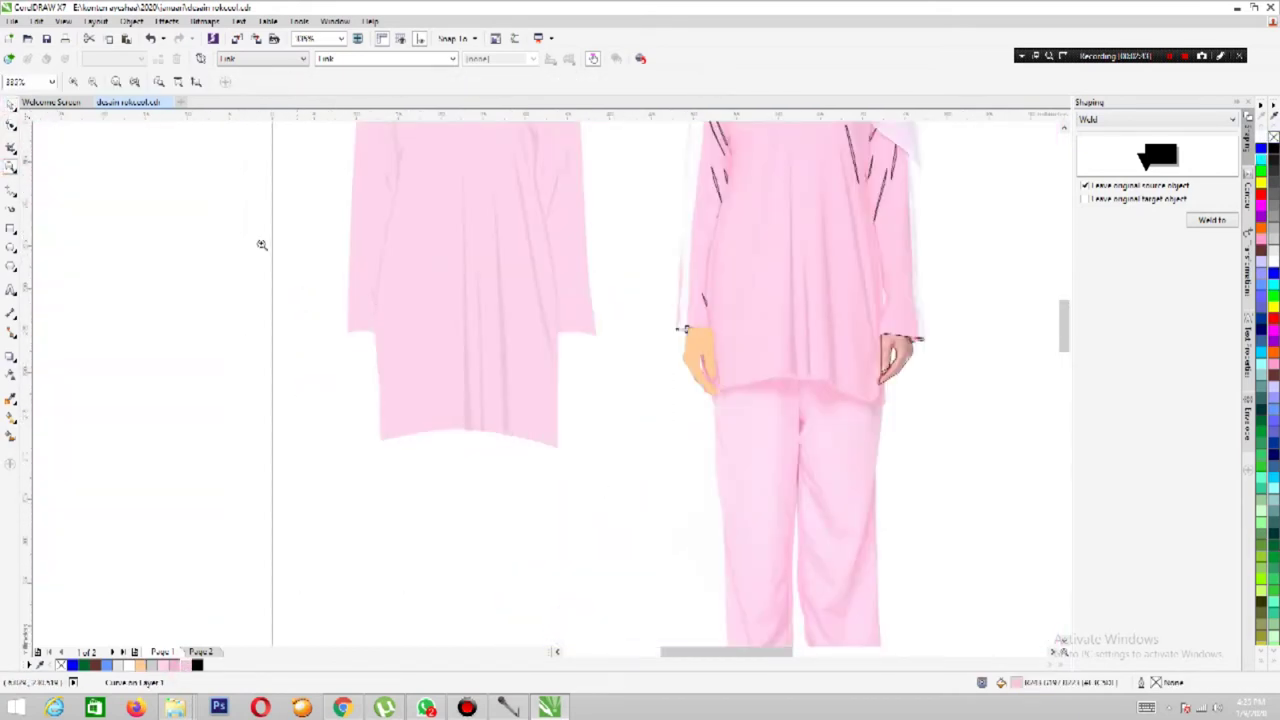
Place a copy of the hand at the left cuff of the traced pink top.
scroll(525, 300, "up", 2)
scroll(385, 385, "down", 6)
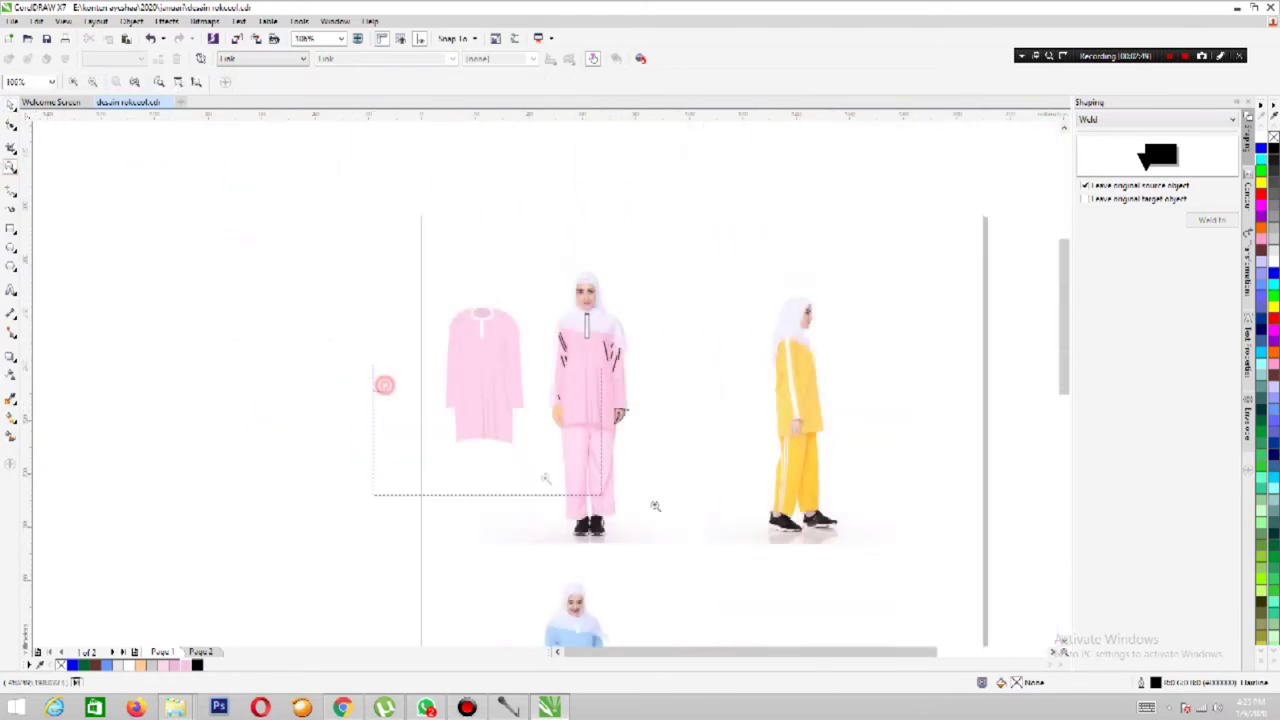
scroll(385, 385, "up", 3)
scroll(186, 214, "up", 1)
key("space")
left_click_drag(659, 255, 841, 405)
left_click_drag(784, 342, 177, 342)
Reshape the left sleeve's cuff edge on the traced pink top so it follows the wrist of the hand.
key("F10")
left_click(145, 262)
left_click(141, 288)
left_click(92, 262)
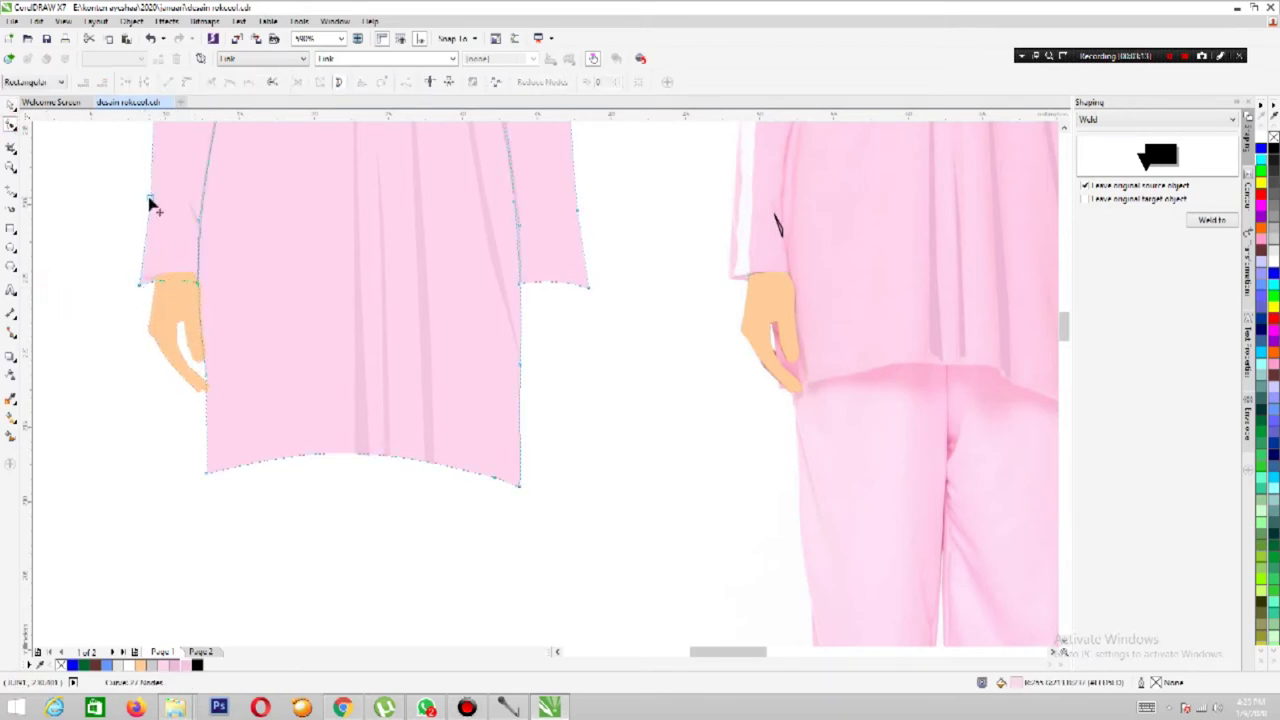
left_click(11, 165)
key("F3")
key("F4")
key("shift+F2")
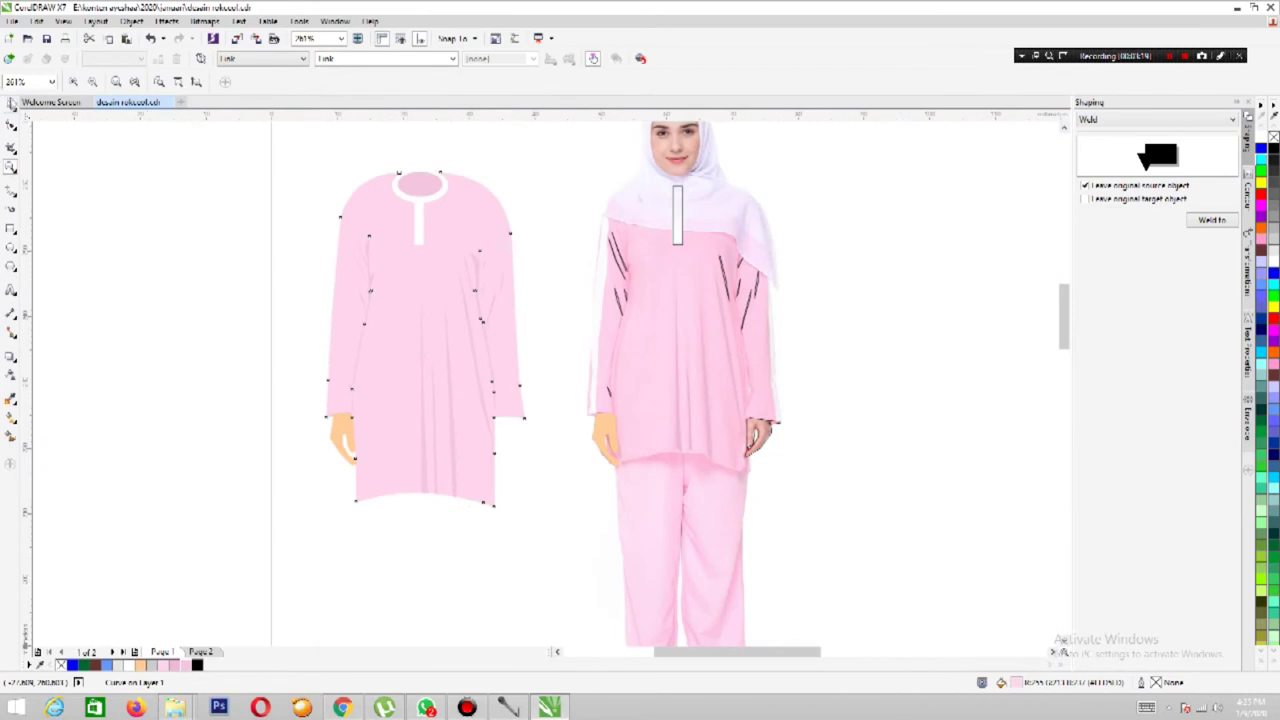
Place a mirrored copy of the hand at the opposite cuff of the traced pink top.
left_click(11, 104)
left_click(213, 422)
left_click(342, 440)
left_click_drag(348, 412, 362, 412)
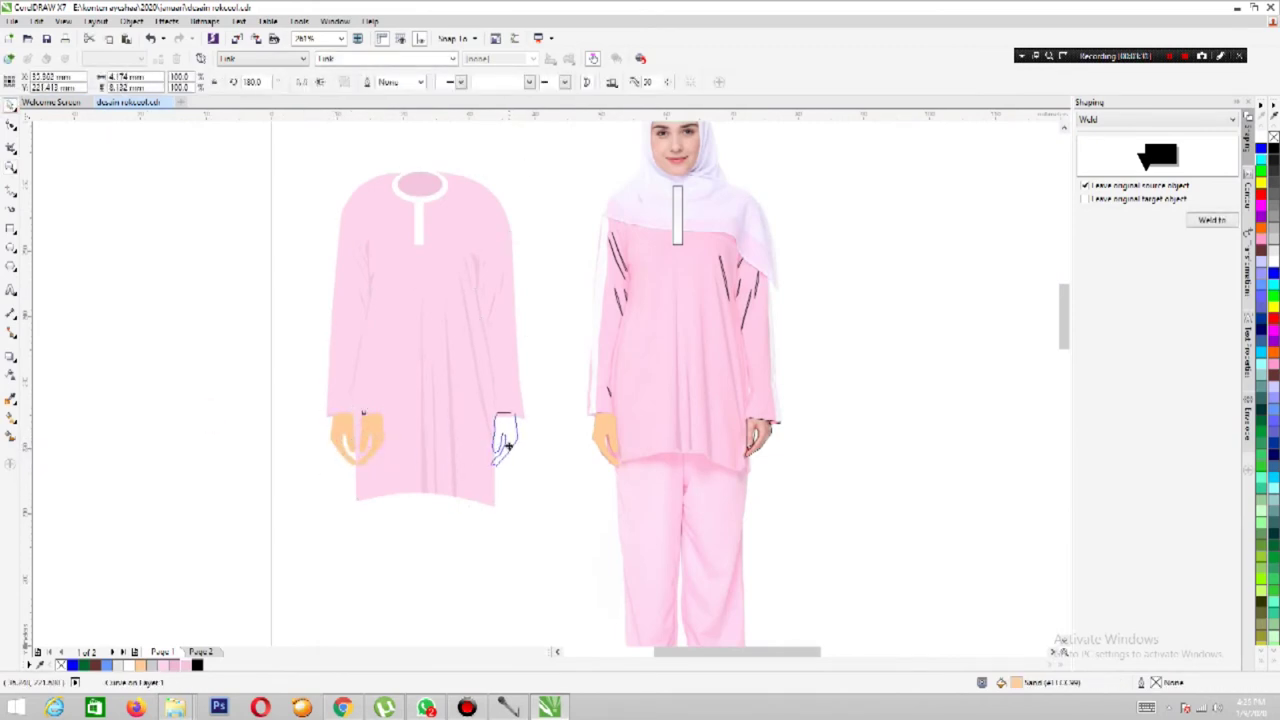
left_click_drag(507, 444, 505, 441)
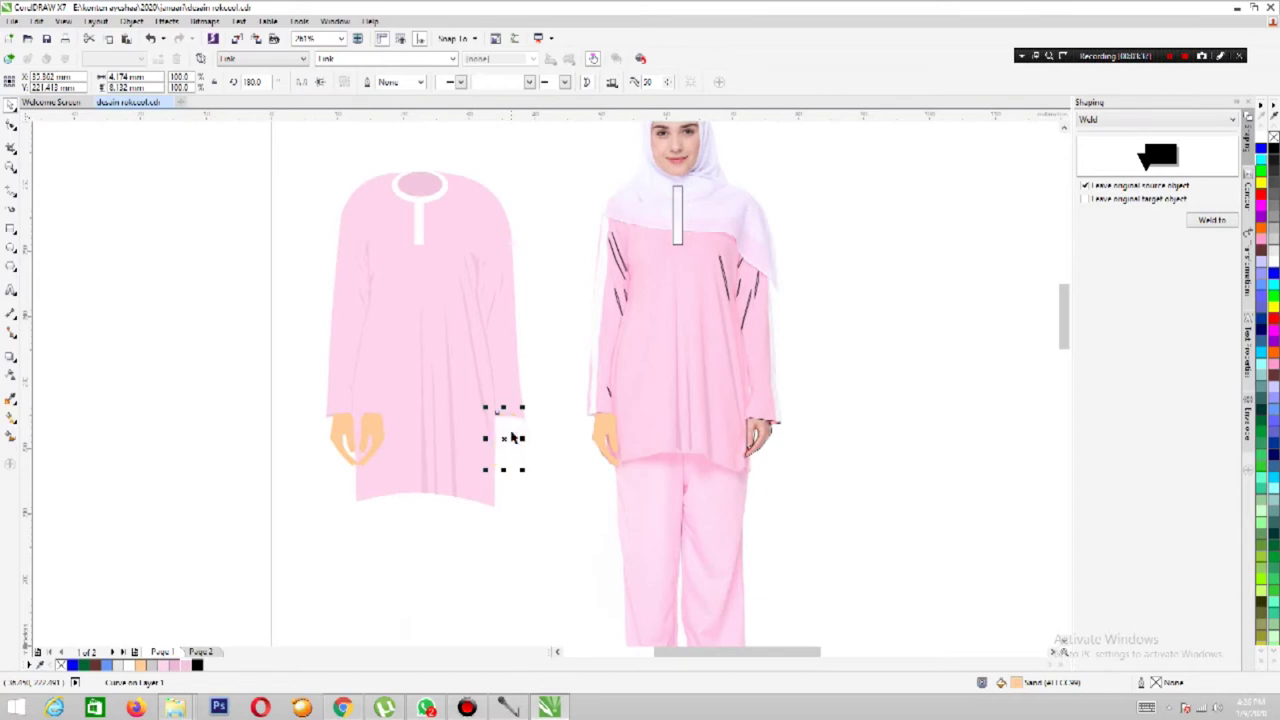
key("Escape")
Place the outlined cuff piece from the photo's right wrist beside the right hand of the traced top.
left_click(11, 167)
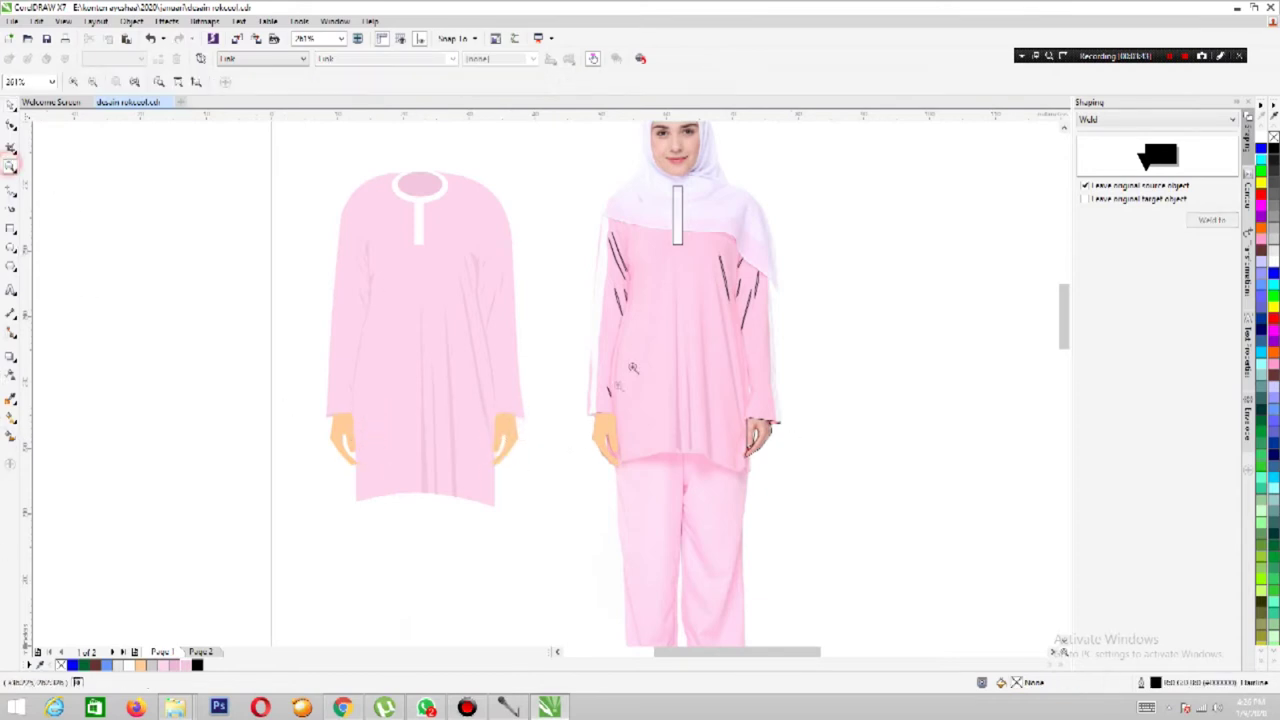
left_click(584, 495)
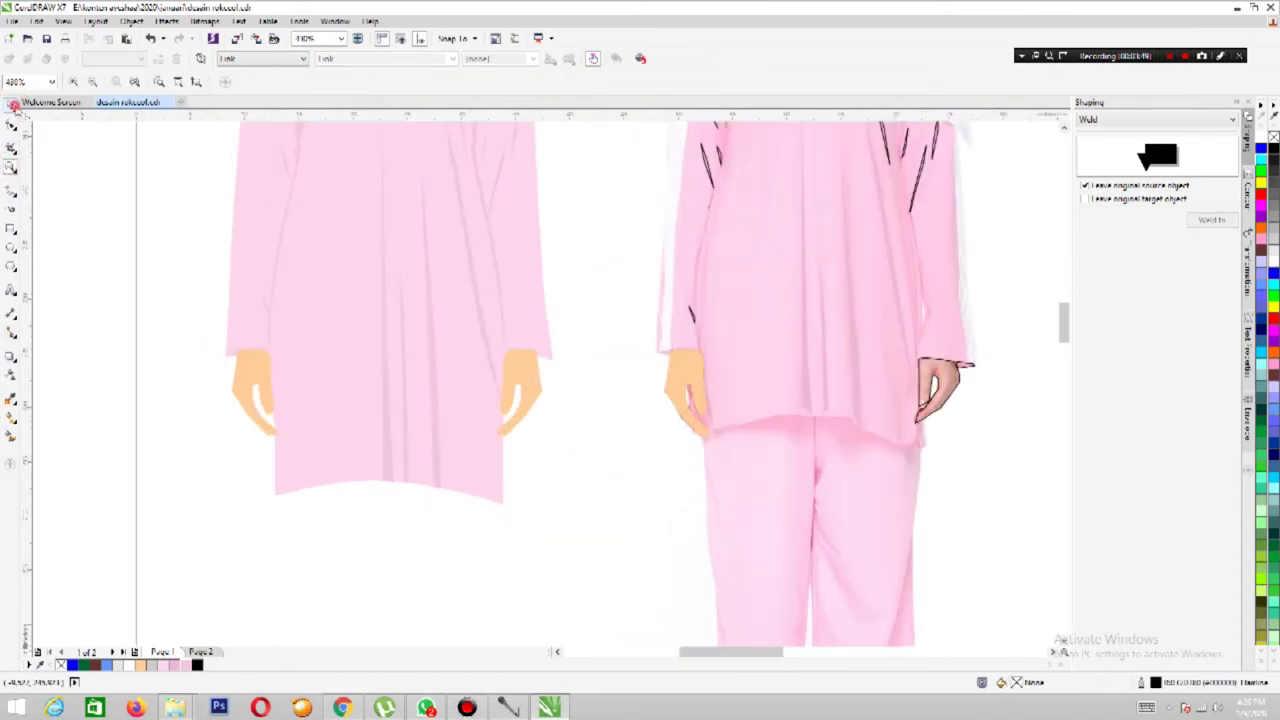
left_click(12, 124)
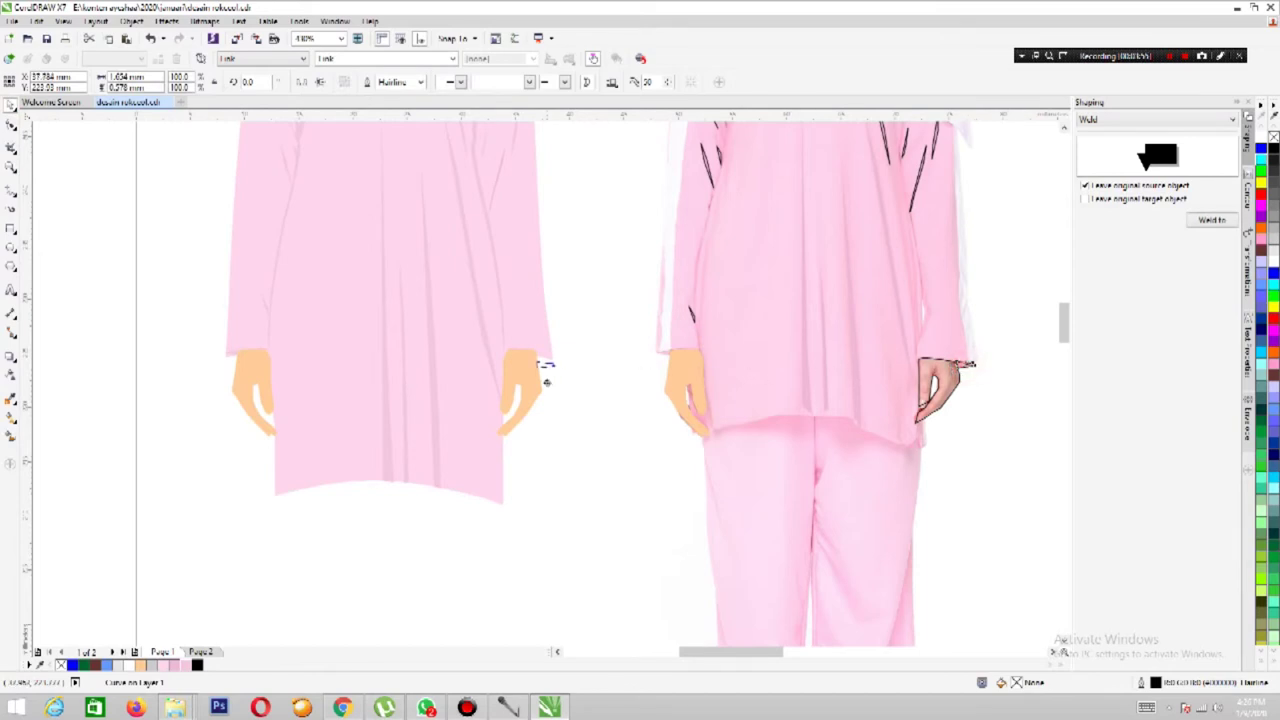
left_click(191, 177)
scroll(191, 177, "down", 4)
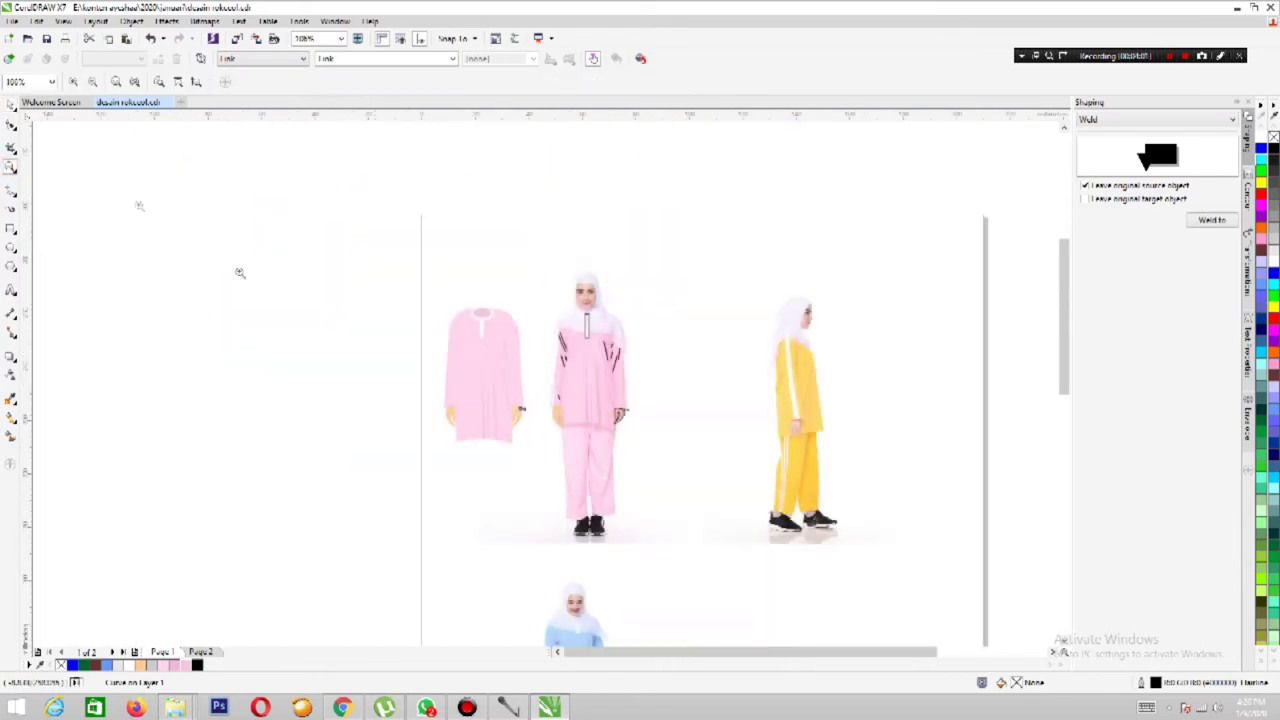
Transfer both hands and the cuff pieces to the hijab figure on Page 2 and recolour the hands with the face's skin colour.
left_click_drag(171, 203, 545, 460)
left_click_drag(482, 370, 332, 370)
left_click(200, 652)
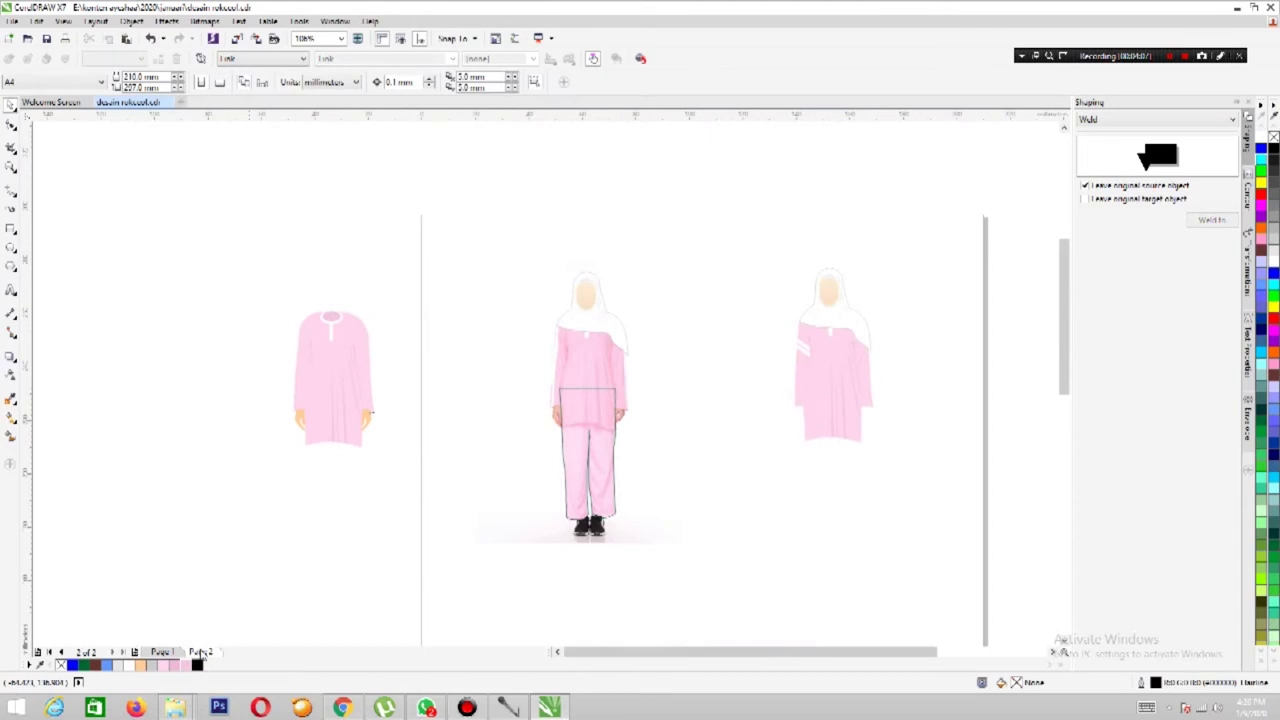
left_click_drag(251, 380, 400, 444)
left_click_drag(334, 418, 832, 412)
key("z")
left_click(838, 385)
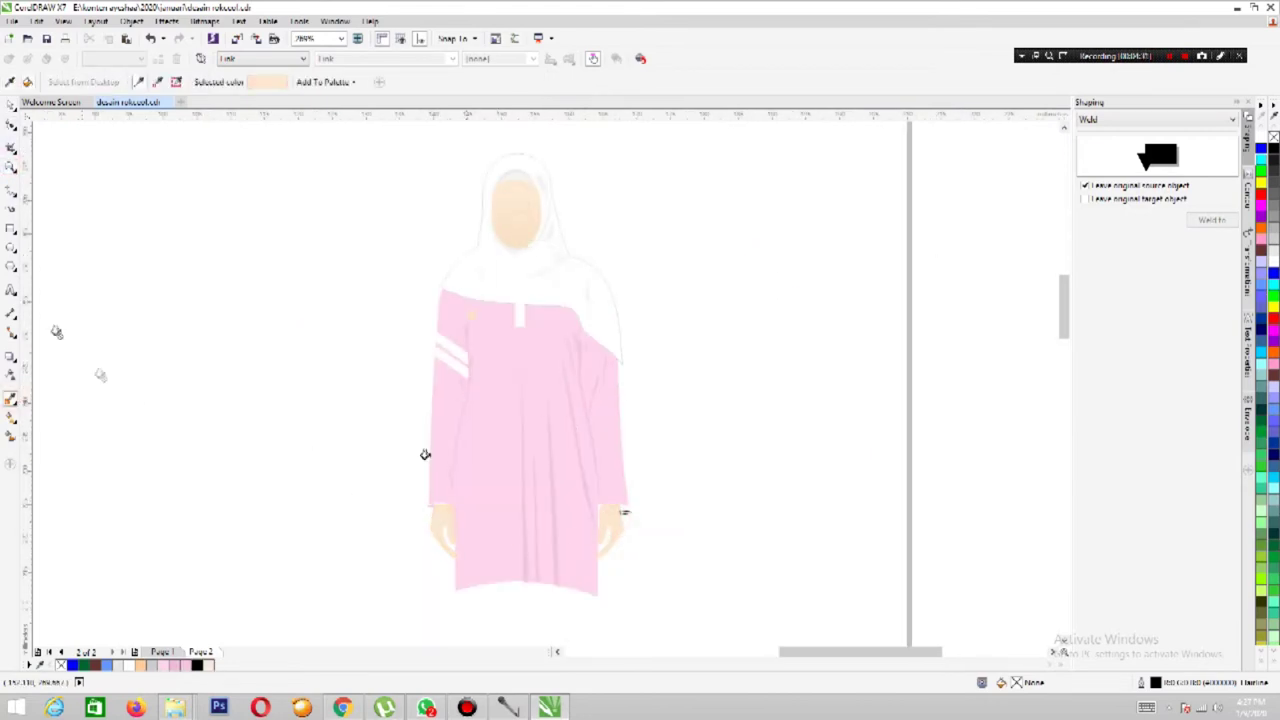
Adjust the wrist corner of the left hand where it meets the sleeve.
left_click_drag(394, 441, 691, 589)
key("space")
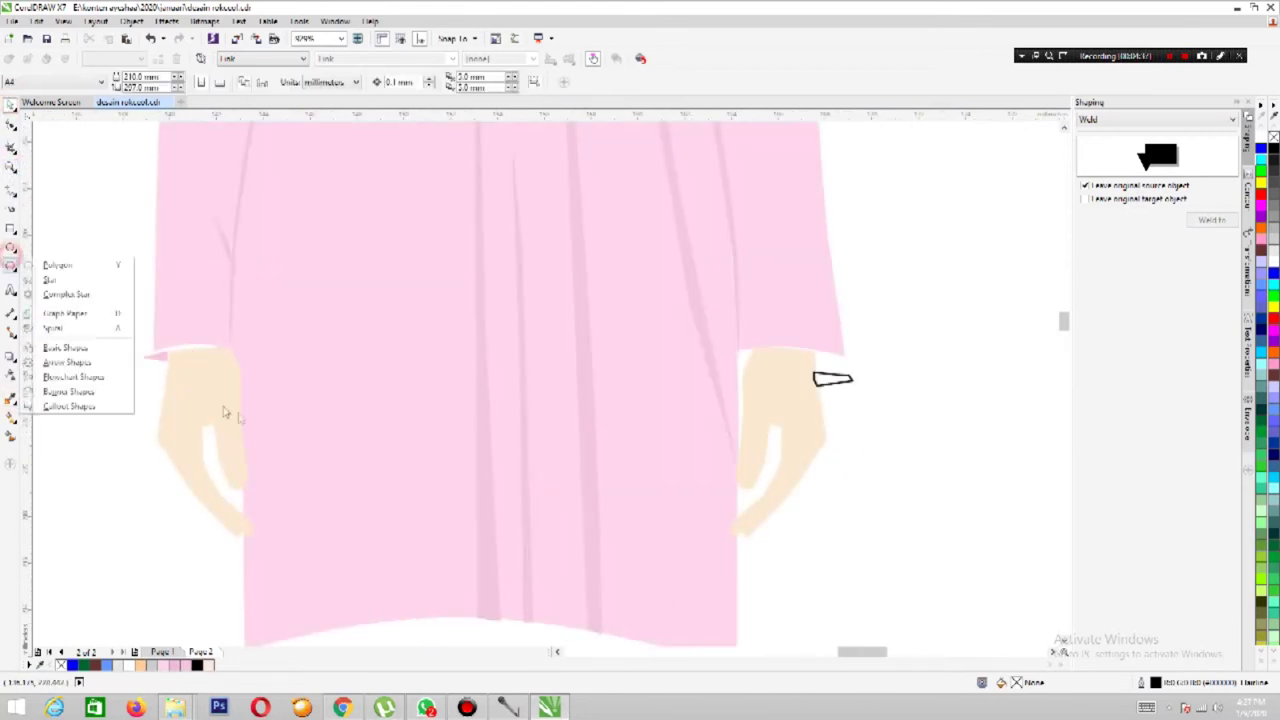
left_click(200, 375)
left_click(10, 124)
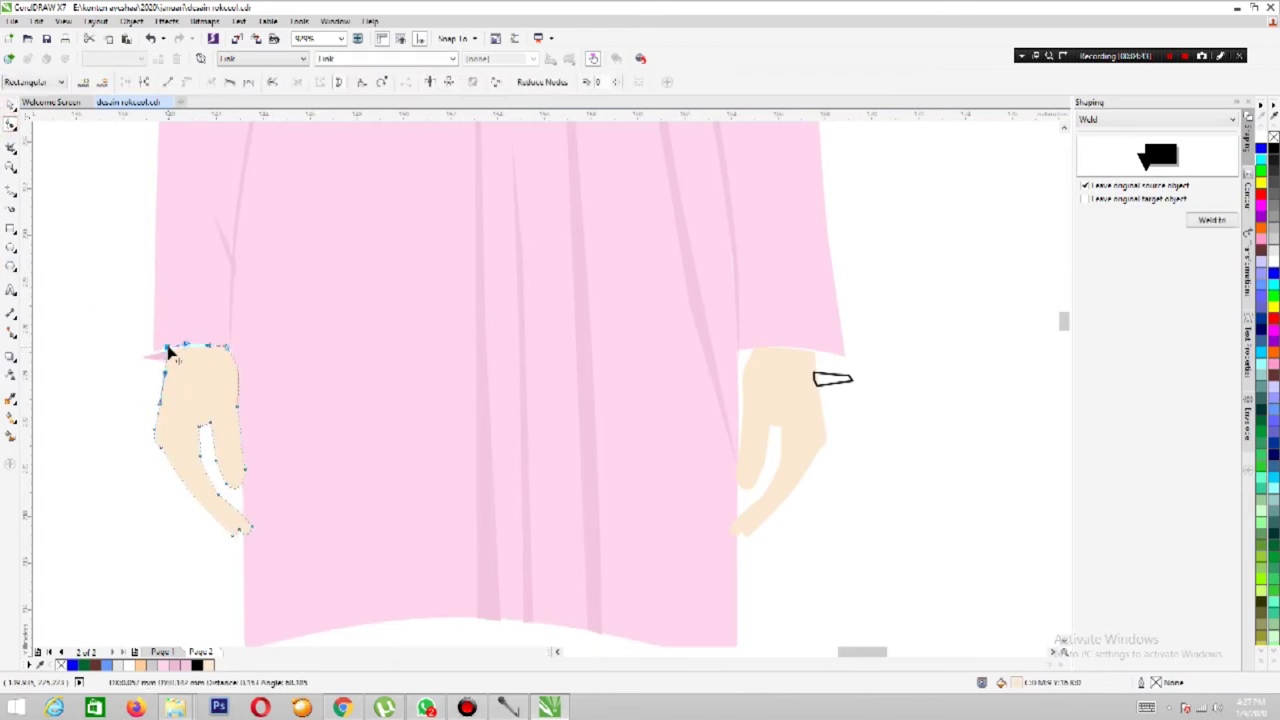
key("space")
Fit the pink cuff triangle under the left sleeve's outer corner and align the sleeve's corner node with it.
left_click(164, 357)
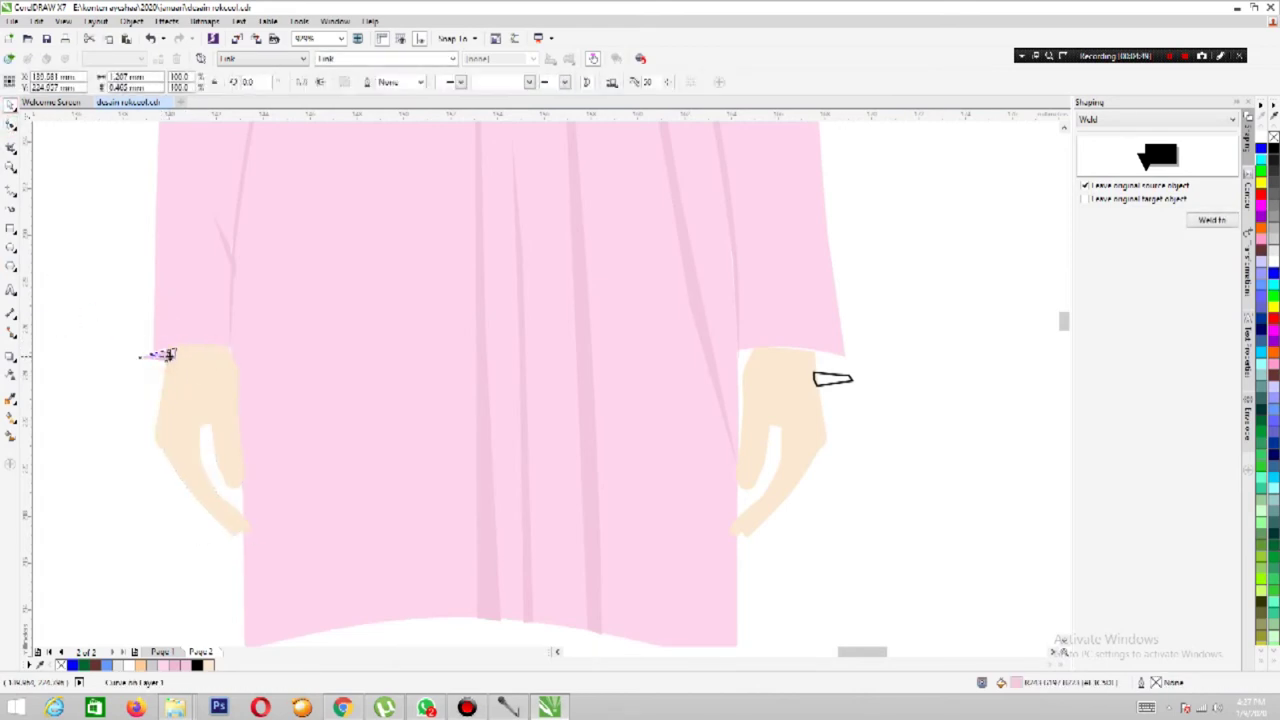
key("space")
left_click(153, 357)
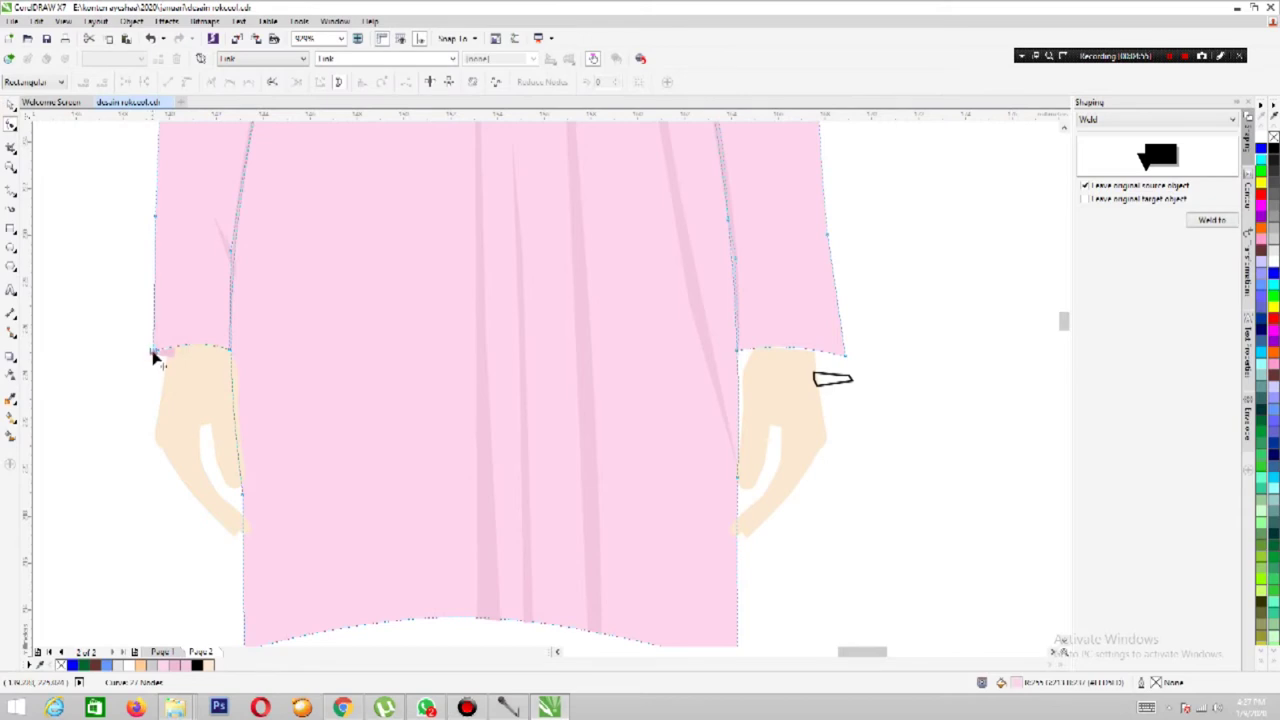
key("space")
left_click(158, 352)
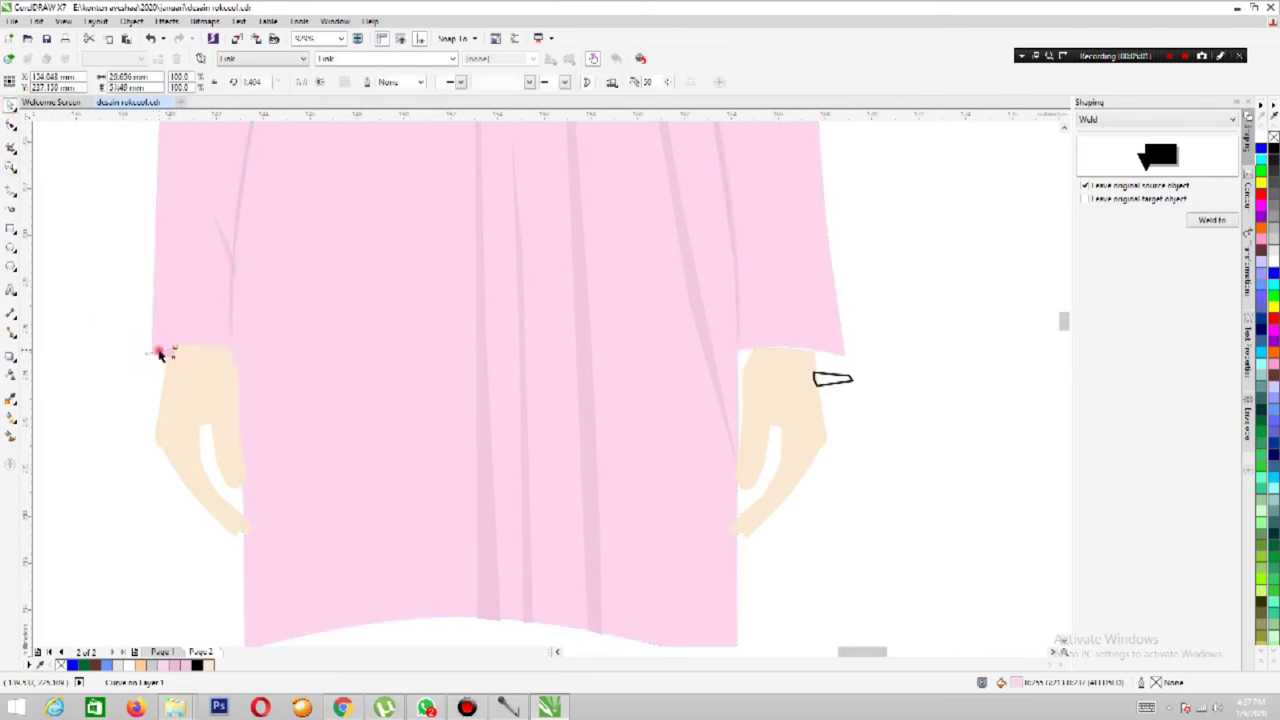
left_click(145, 346)
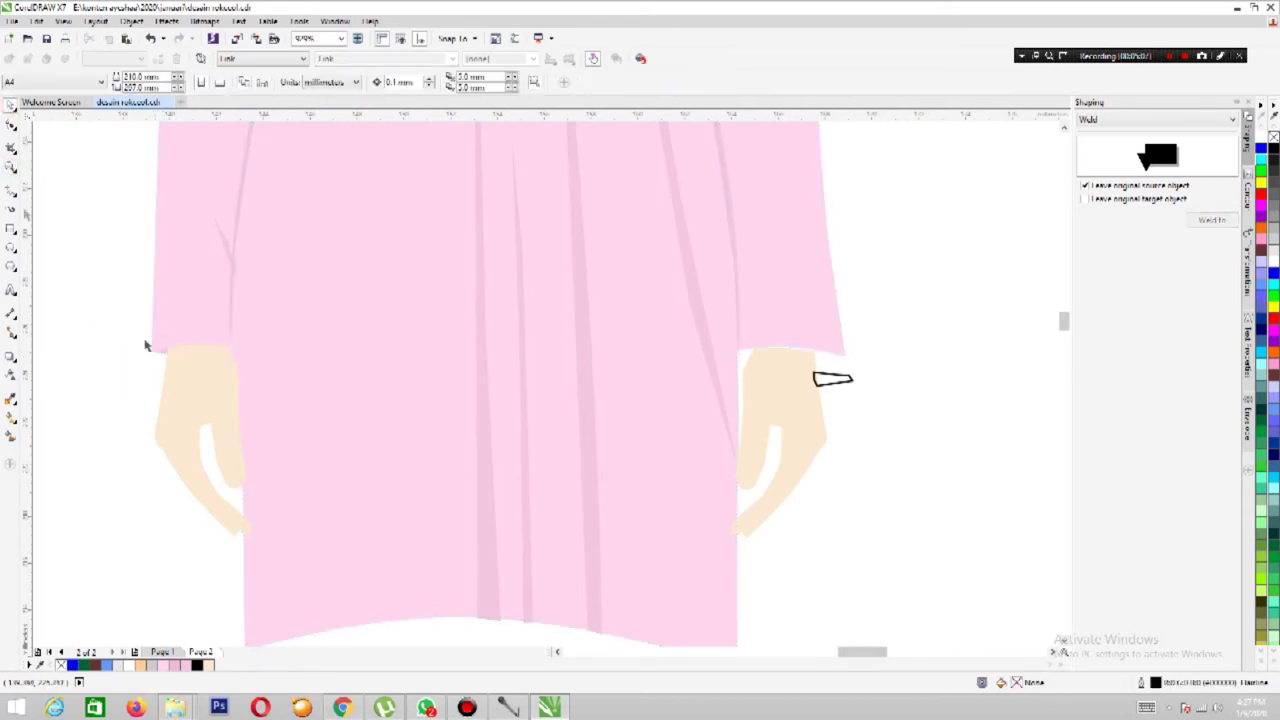
left_click(155, 337)
Replace the outlined cuff piece at the right wrist with a mirrored copy of the pink cuff triangle.
key("Escape")
left_click(816, 378)
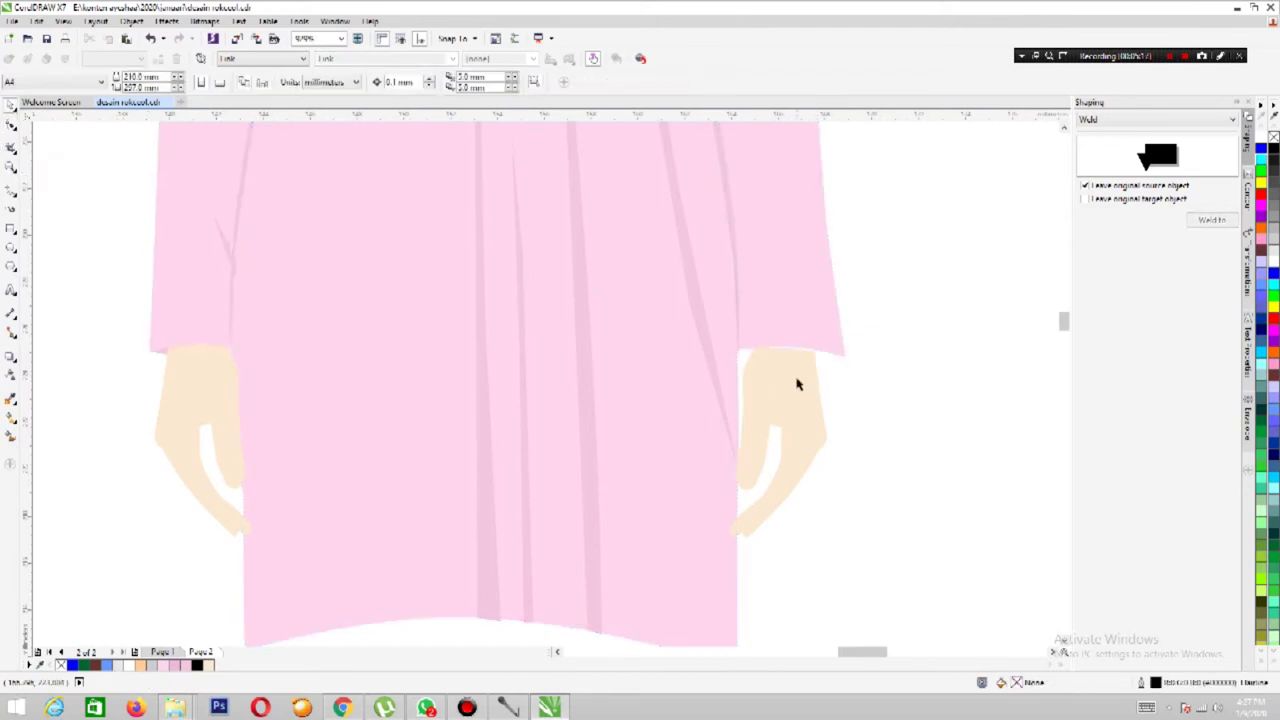
left_click(163, 353)
left_click(828, 360)
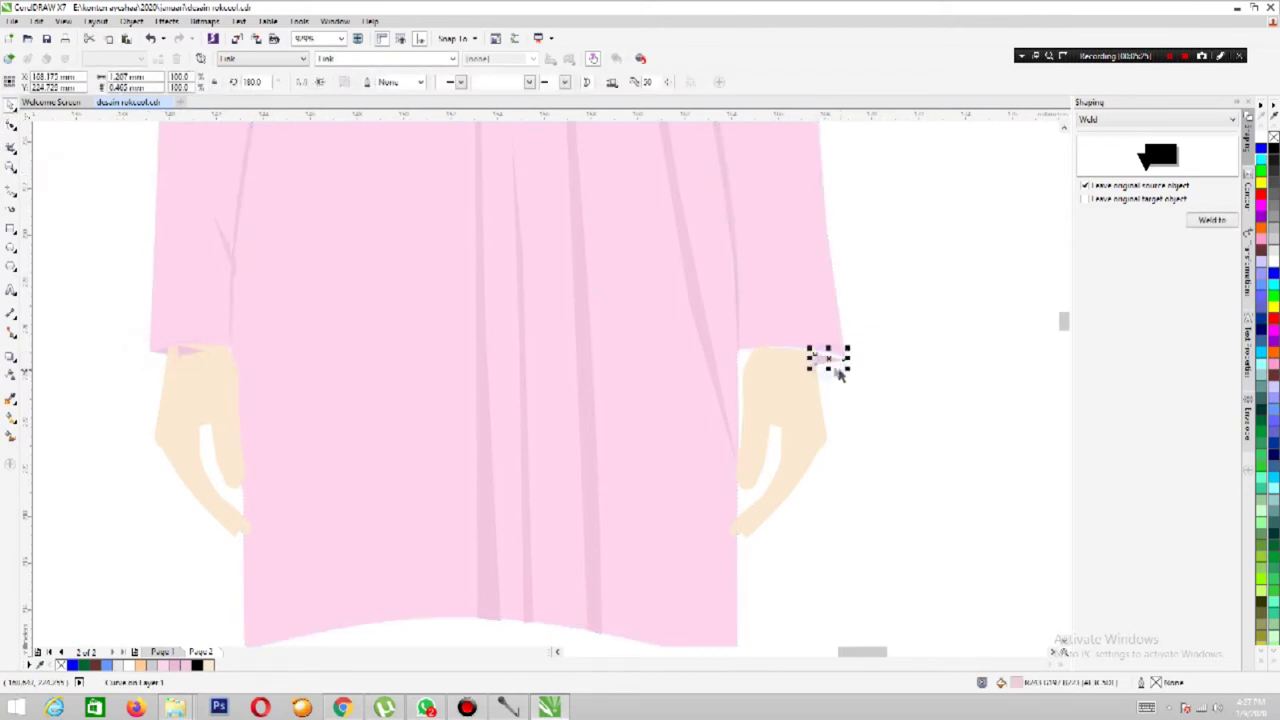
key("F10")
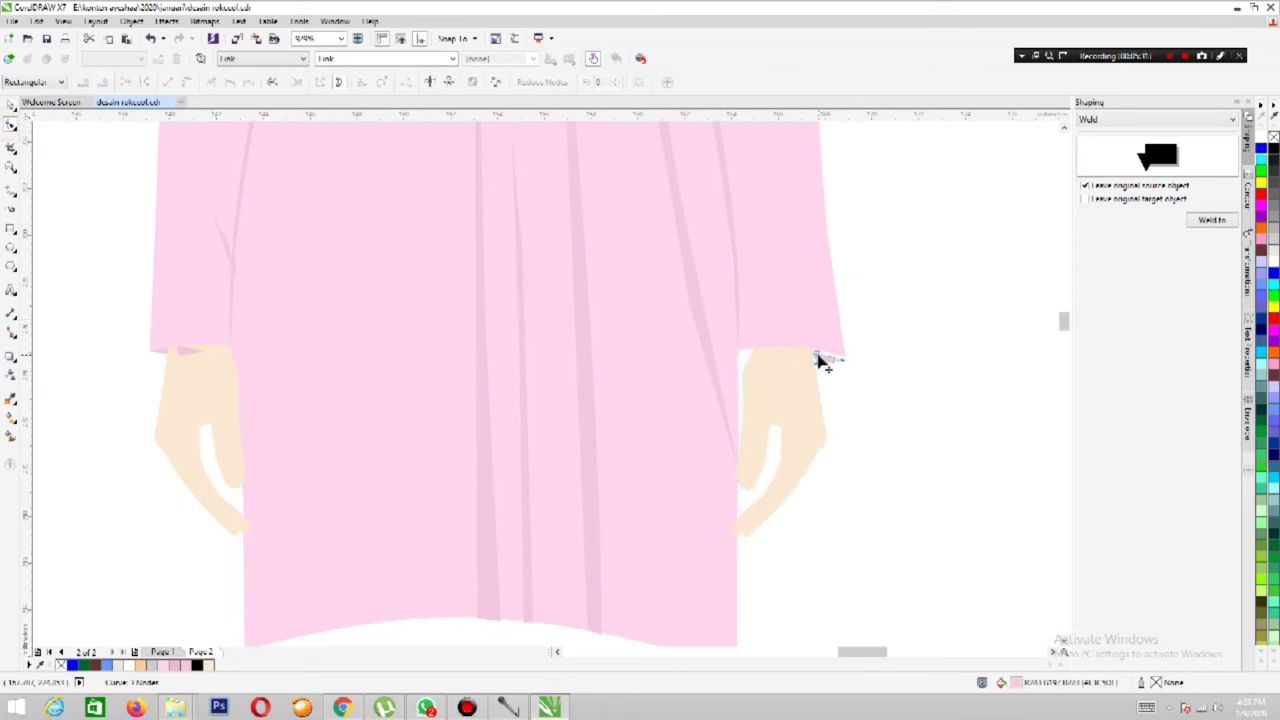
left_click(11, 121)
left_click(924, 350)
left_click(190, 356)
key("z")
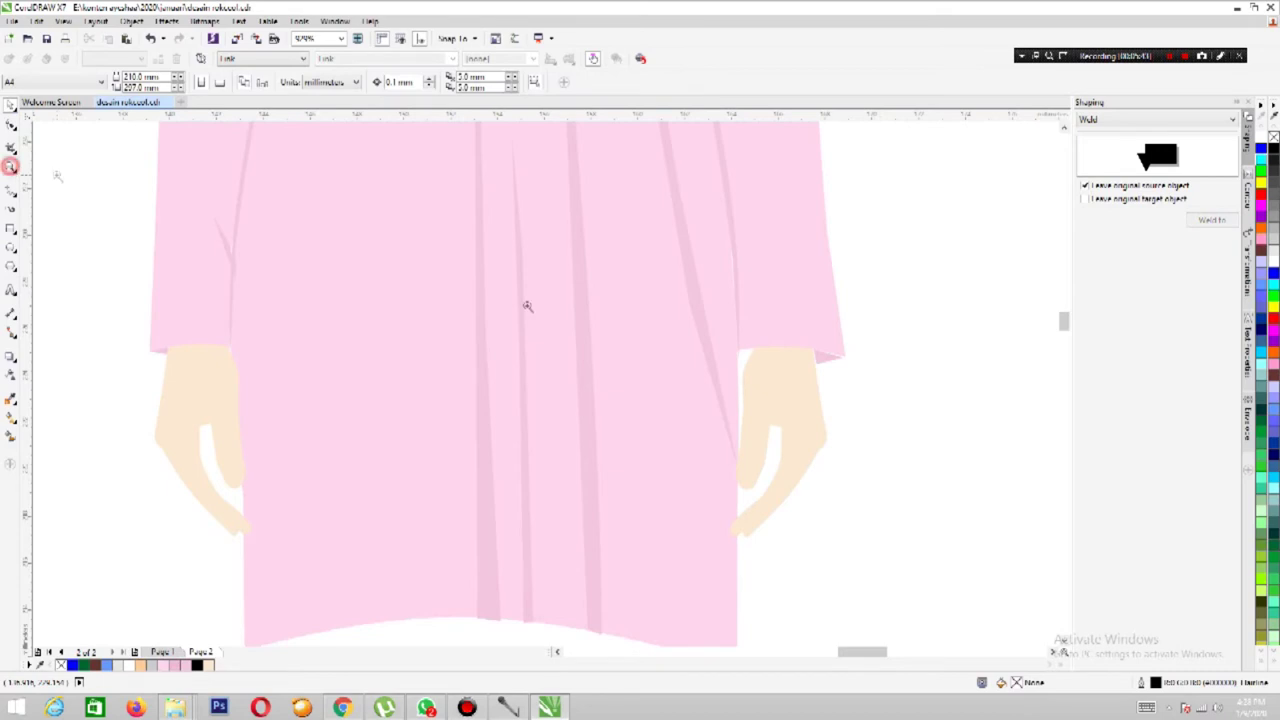
Fit the right cuff triangle's corners to the wrist and sleeve corner, and curve its lower edge slightly.
left_click_drag(775, 335, 870, 385)
left_click(768, 345)
left_click(515, 409)
left_click_drag(503, 283, 497, 280)
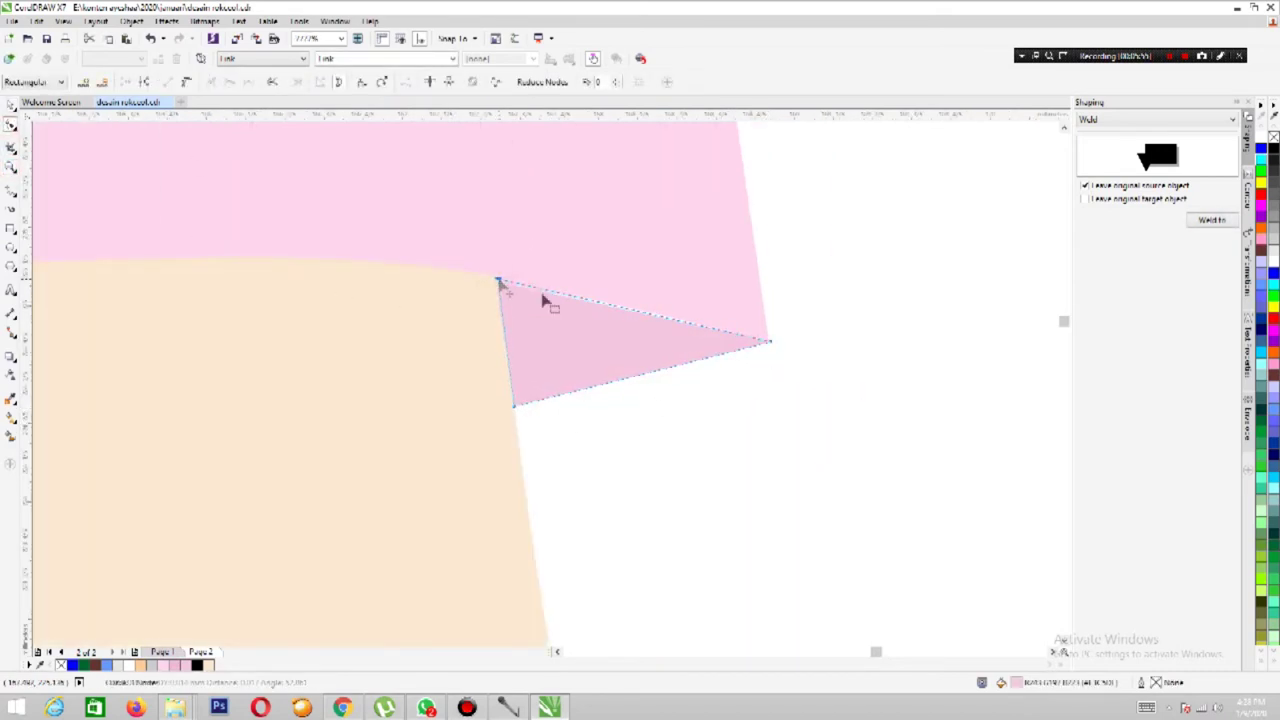
left_click(652, 370)
left_click(498, 280)
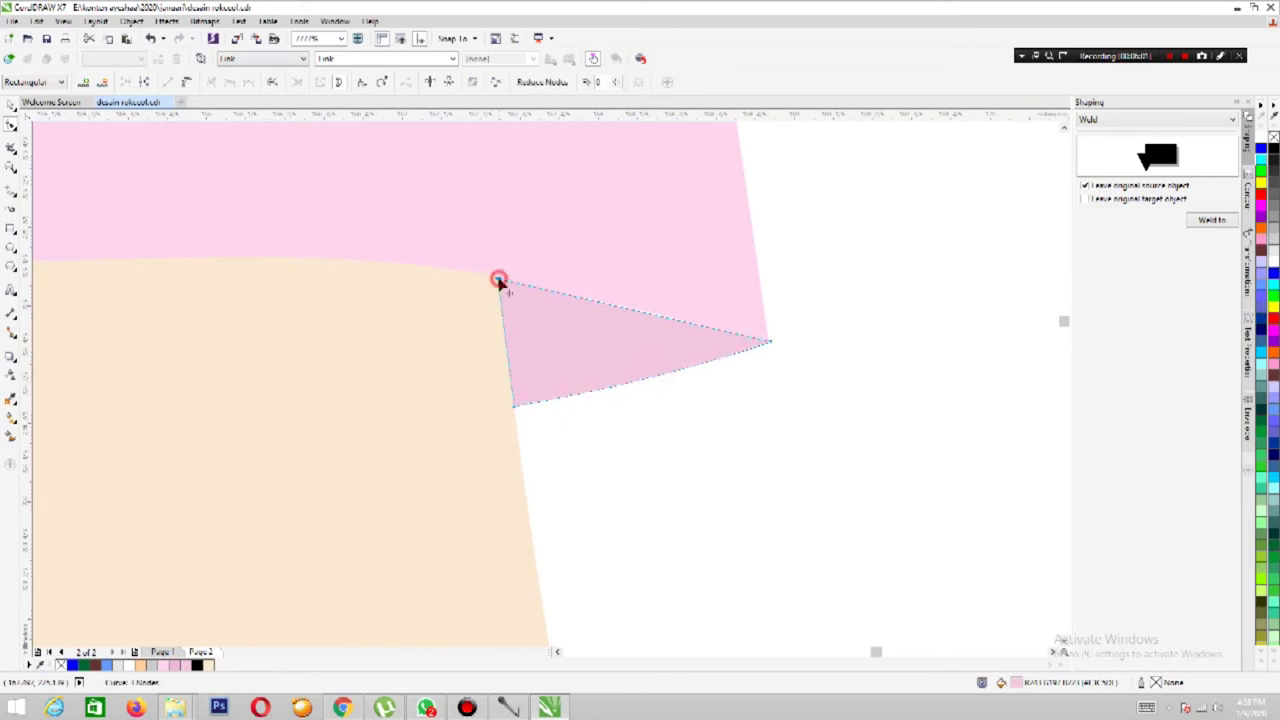
scroll(815, 352, "down", 3)
Place a mirrored copy of the cuff triangle at the inner end of the right cuff and reshape it to fit.
left_click(938, 310)
left_click(845, 355)
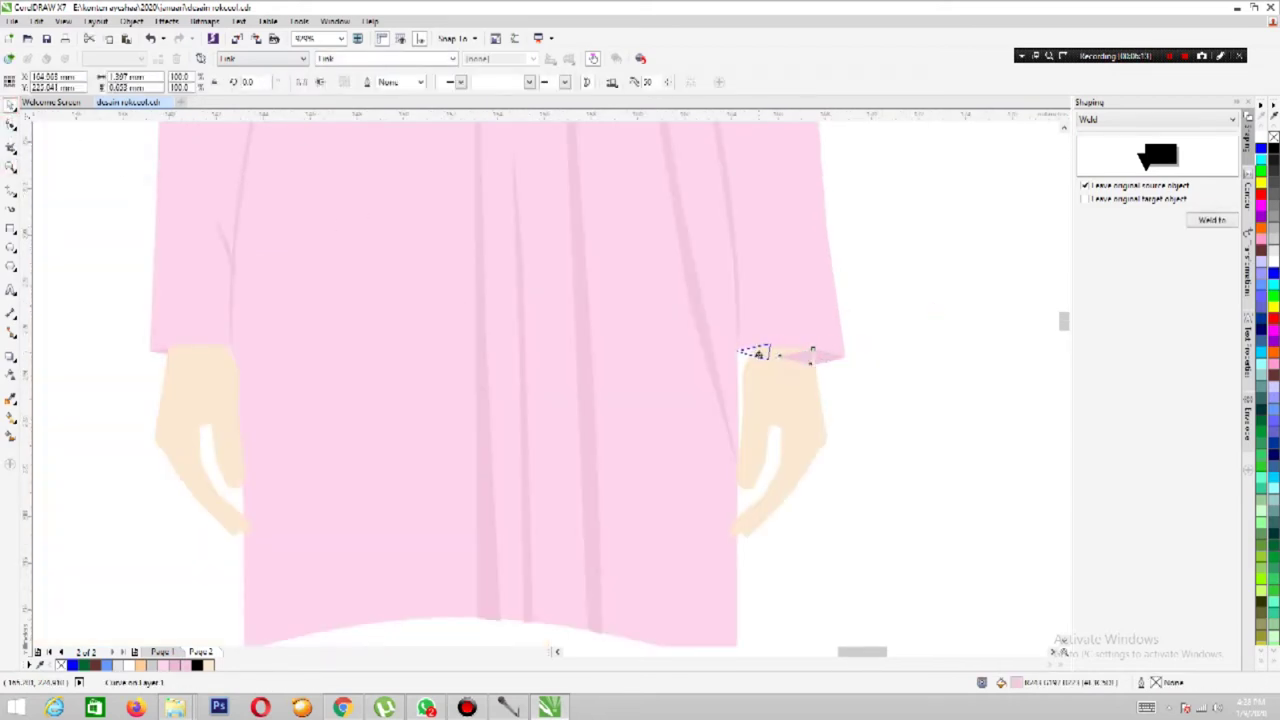
key("Escape")
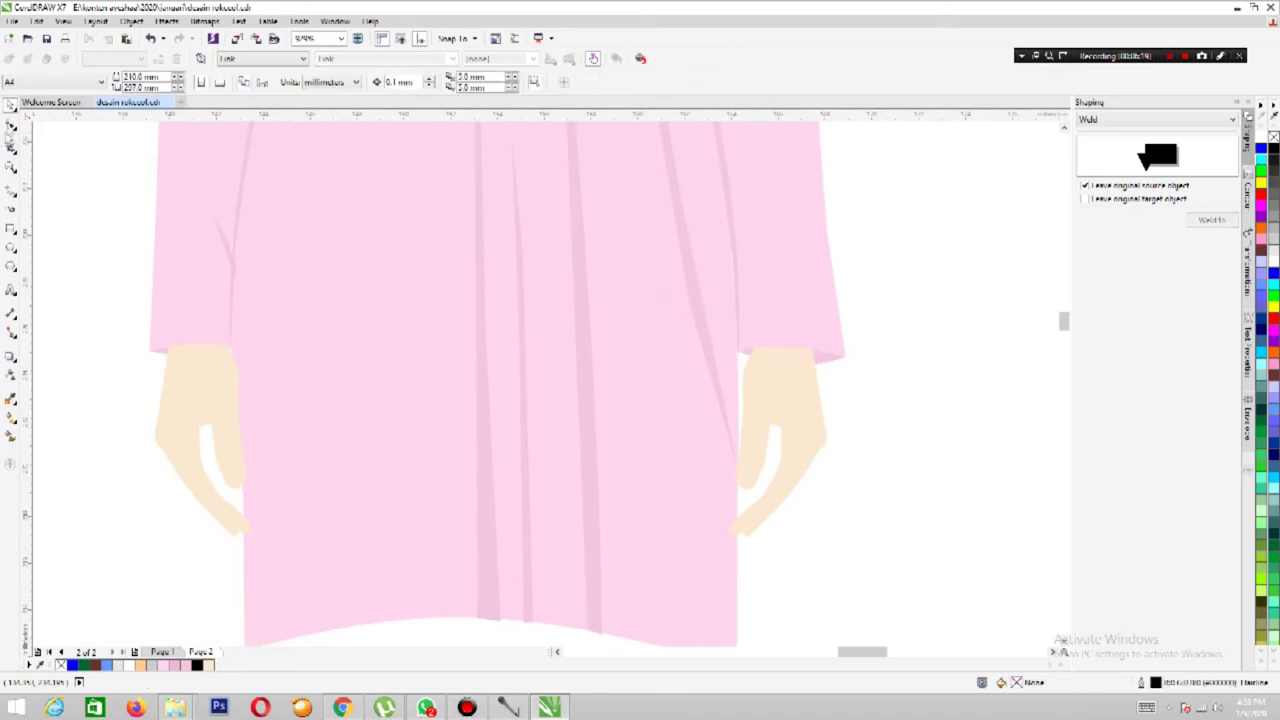
left_click(740, 352)
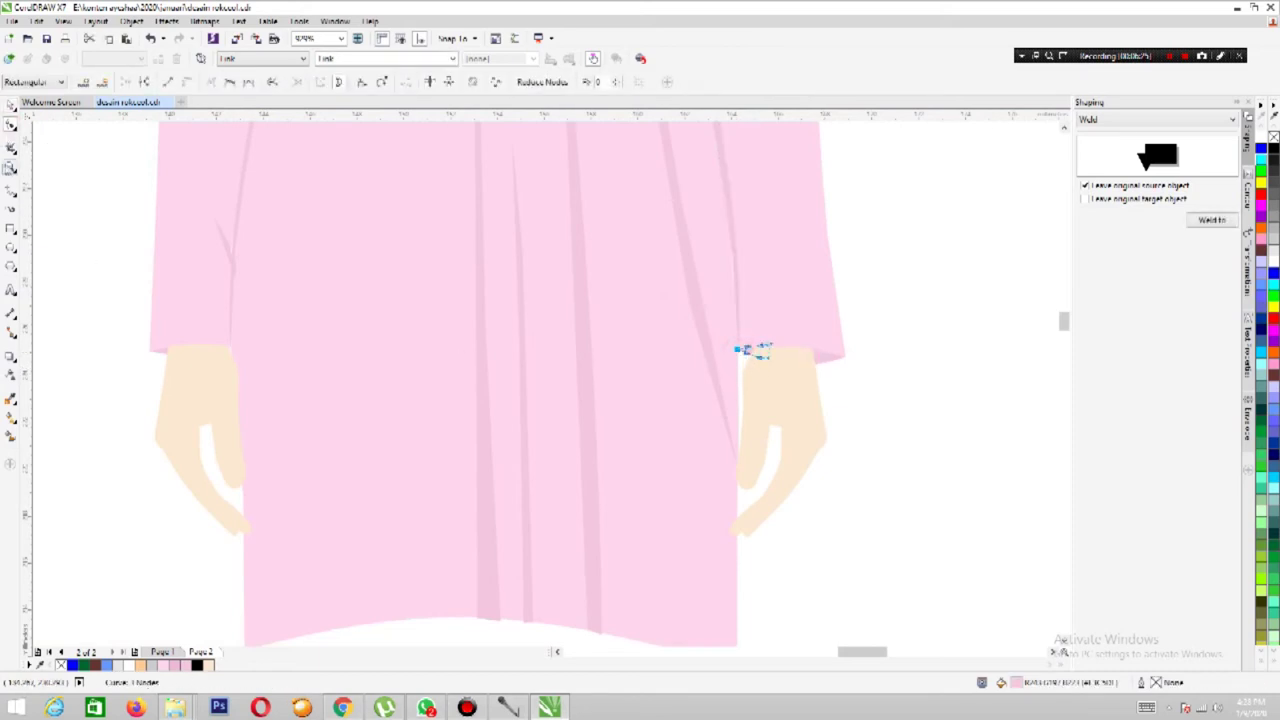
key("z")
scroll(691, 322, "down", 3)
left_click_drag(767, 262, 903, 460)
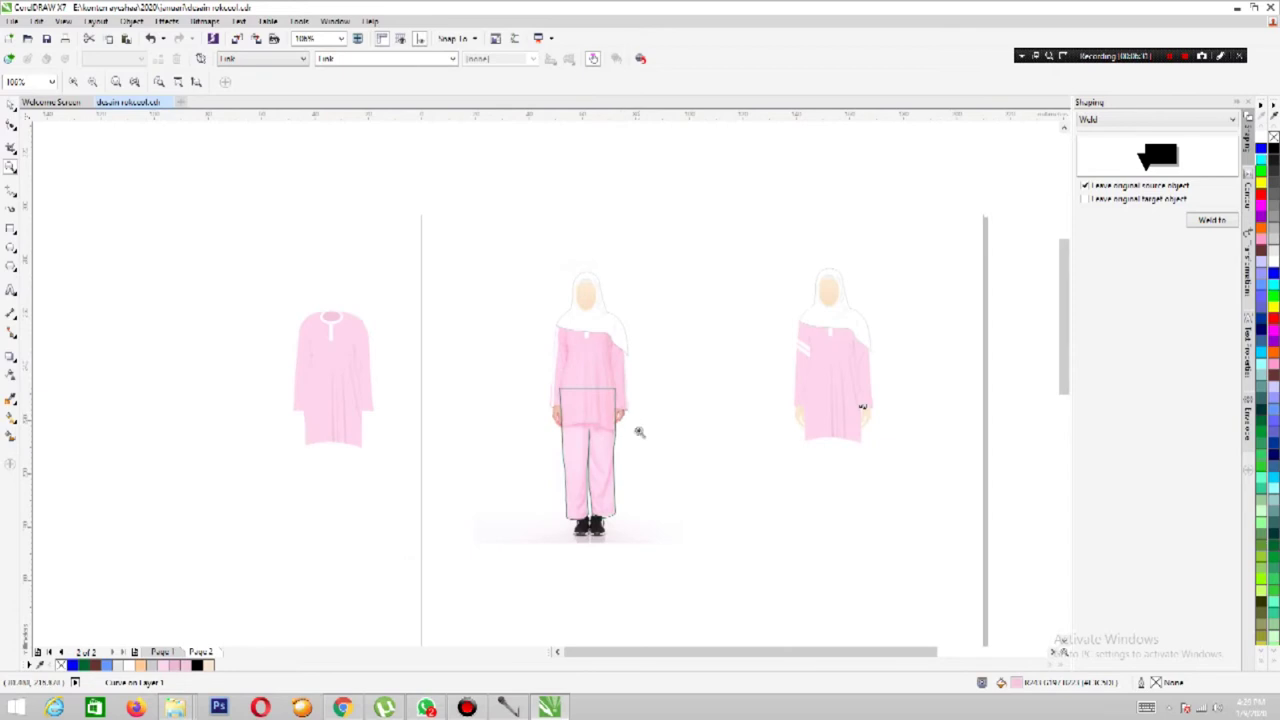
Move the trouser outline from Page 2 onto the pink tracksuit photo on Page 1.
left_click(168, 263)
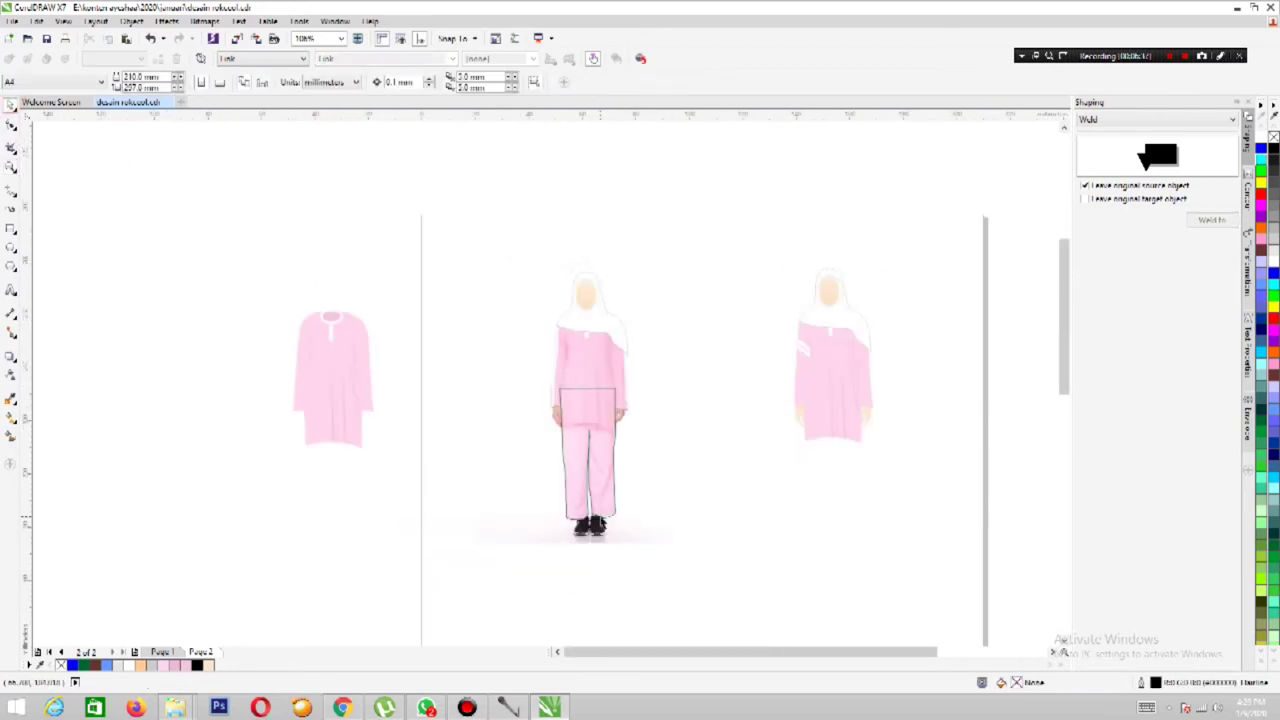
left_click(610, 500)
key("Escape")
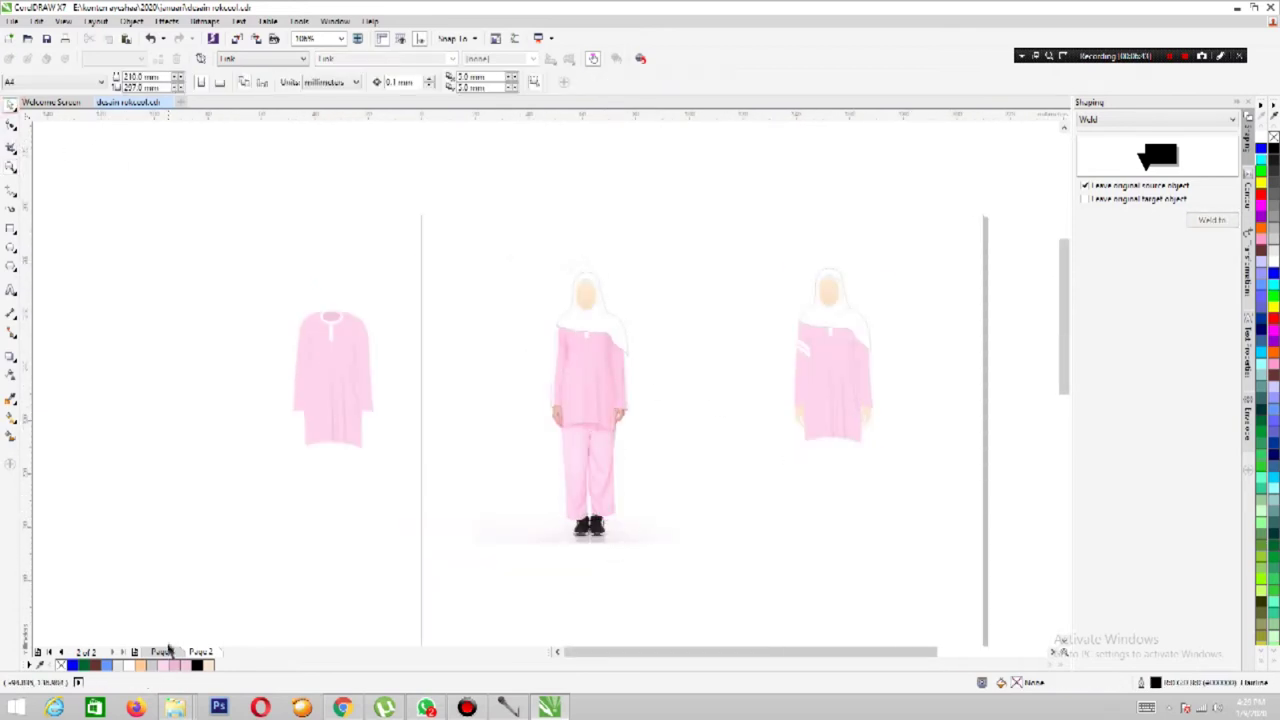
left_click(607, 496)
key("z")
scroll(666, 420, "down", 1)
left_click_drag(565, 345, 670, 468)
scroll(563, 397, "down", 3)
scroll(543, 449, "up", 5)
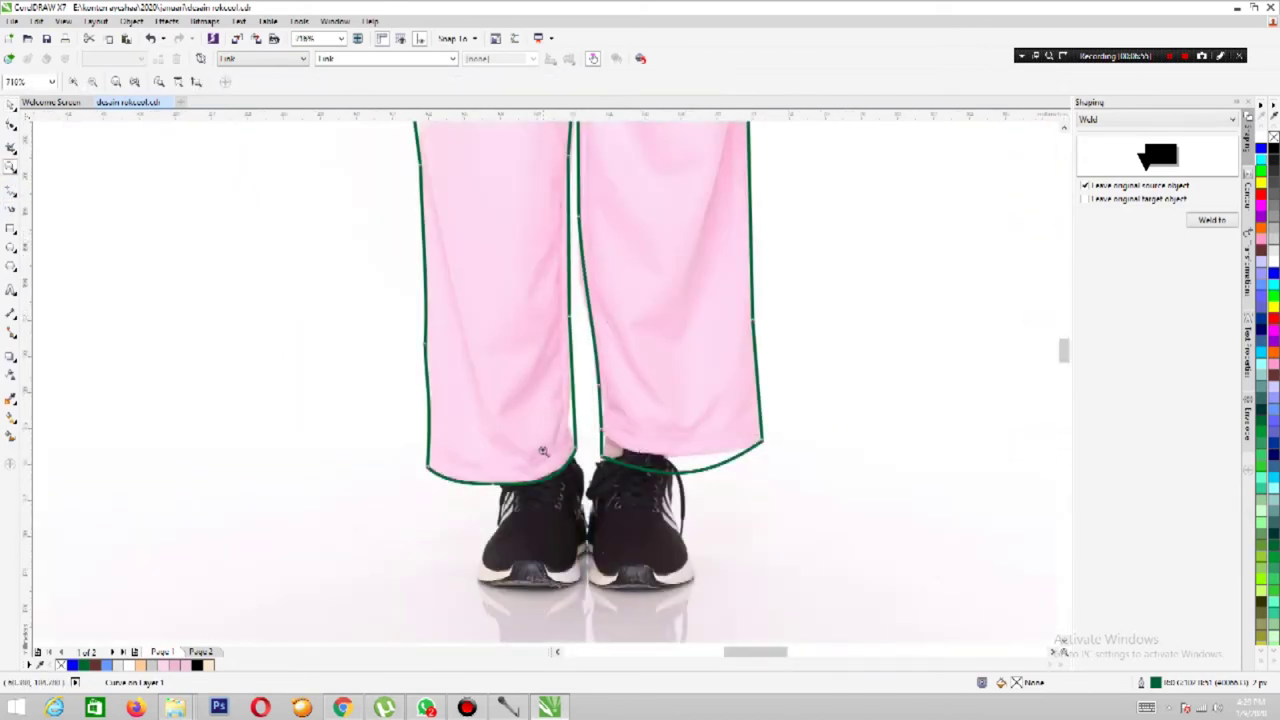
Remove surplus nodes from the left leg's outer edge on the trouser outline to smooth it.
scroll(652, 445, "down", 2)
left_click_drag(370, 348, 636, 610)
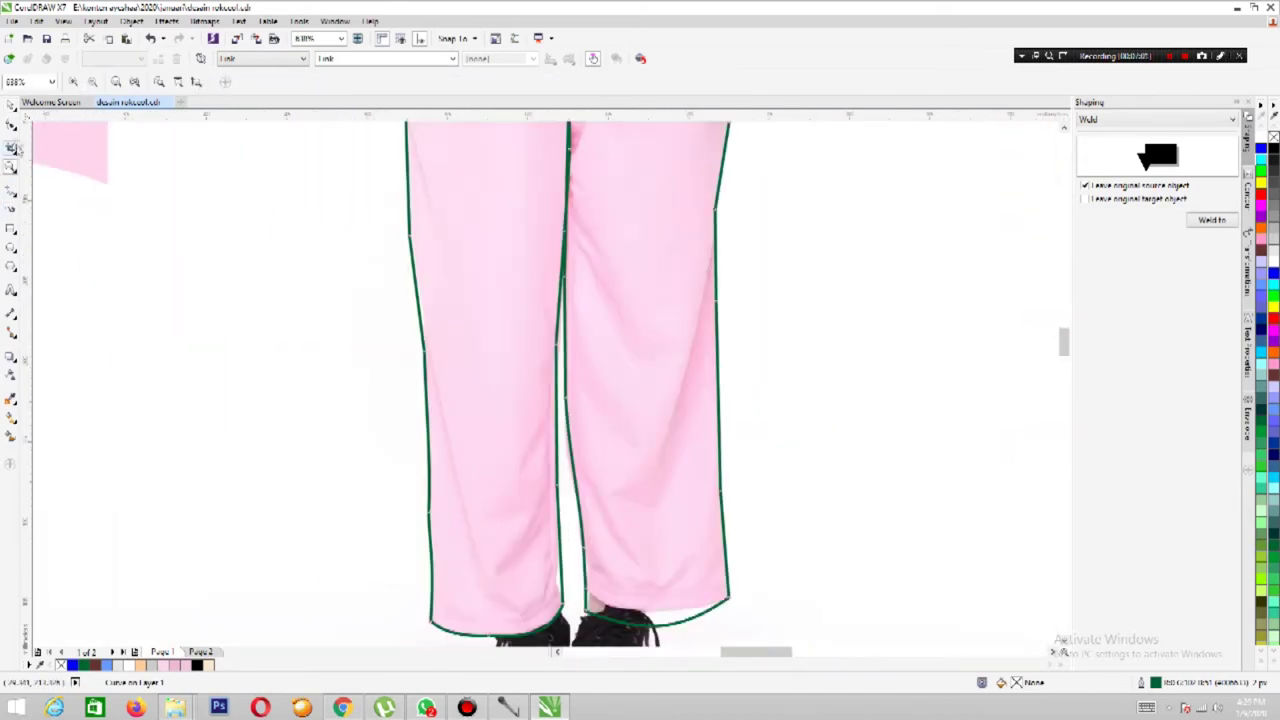
key("F10")
key("Delete")
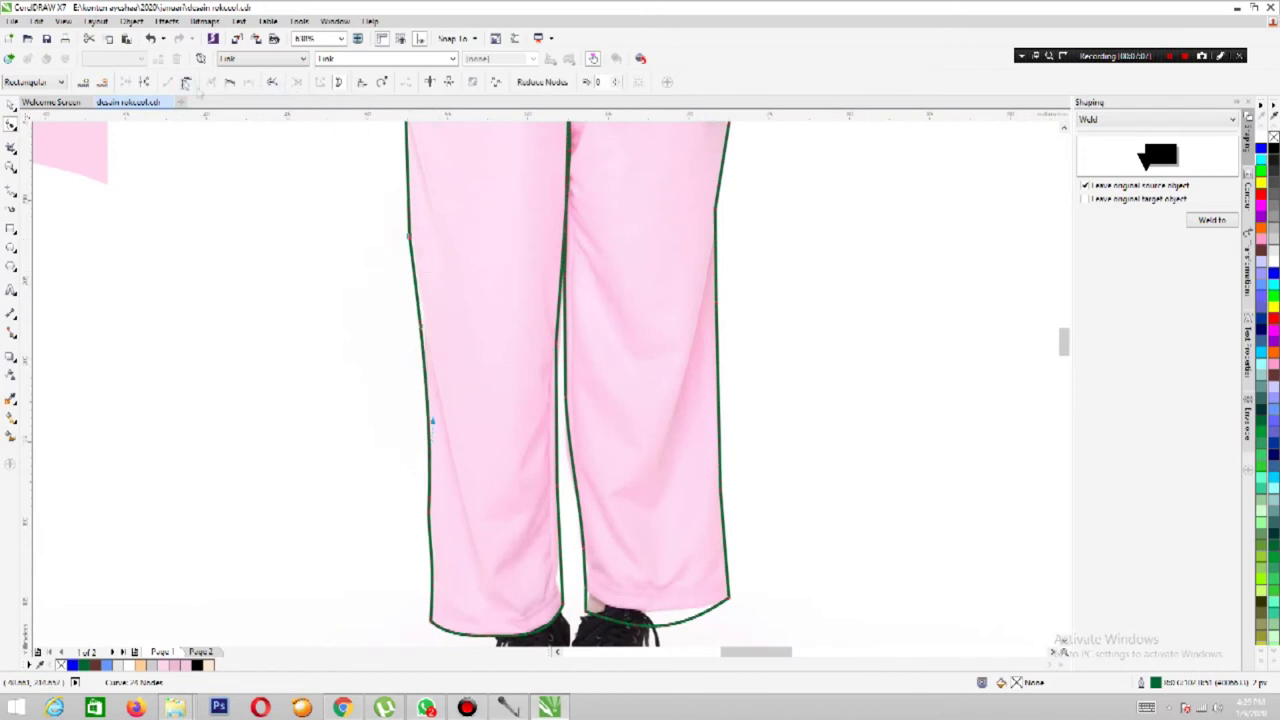
left_click(434, 517)
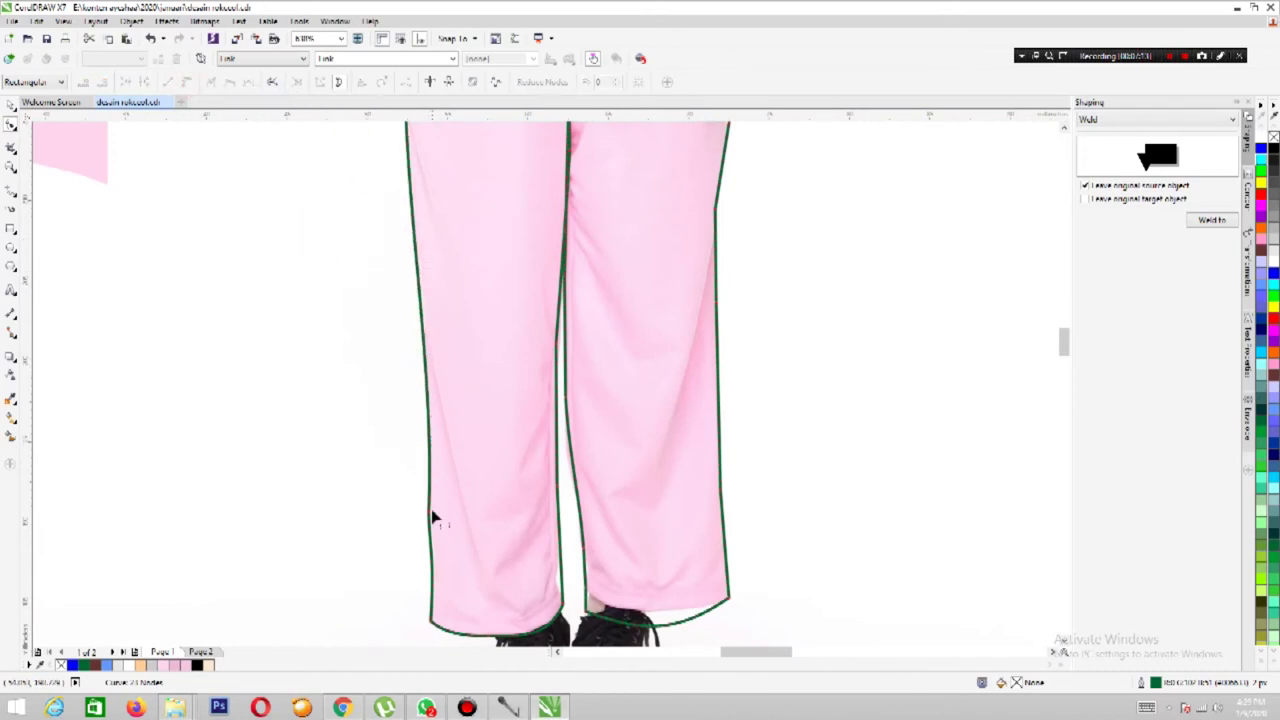
key("Delete")
Remove surplus nodes from the trouser outline's inner leg and the kinked outer edge of the right leg below the hand.
scroll(560, 400, "down", 2)
scroll(646, 626, "up", 2)
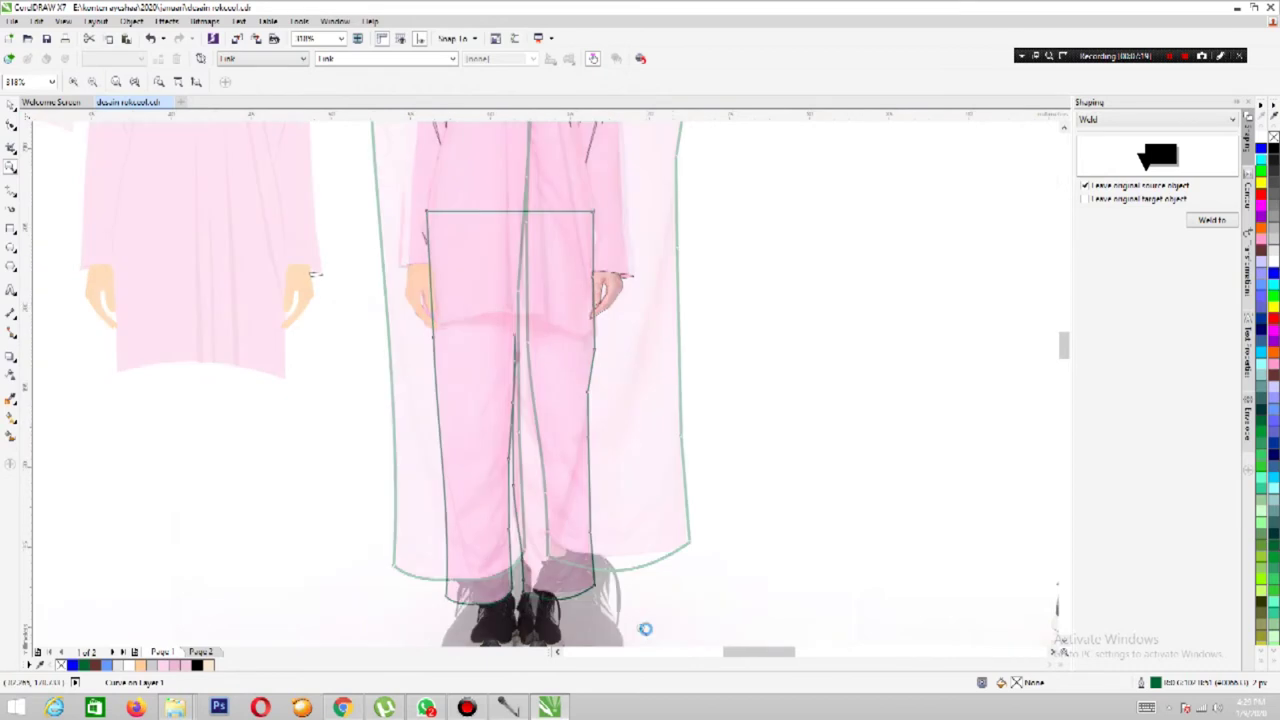
left_click(528, 343)
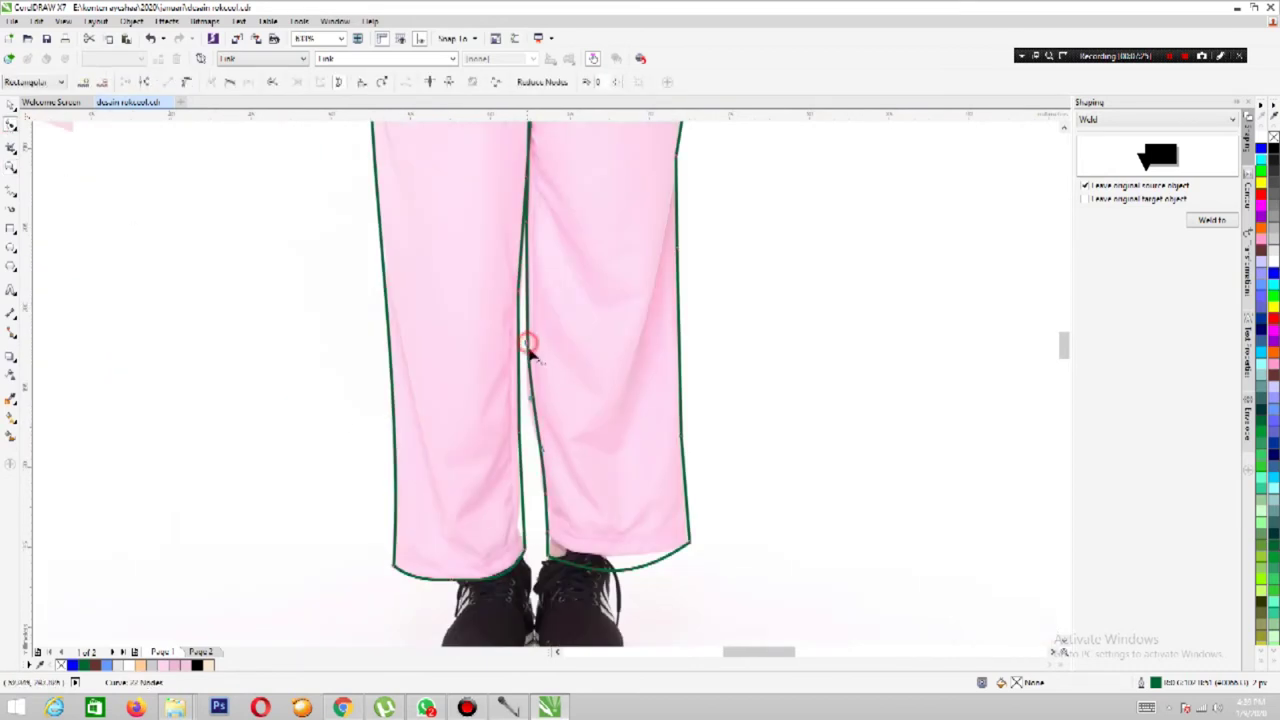
scroll(692, 450, "up", 3)
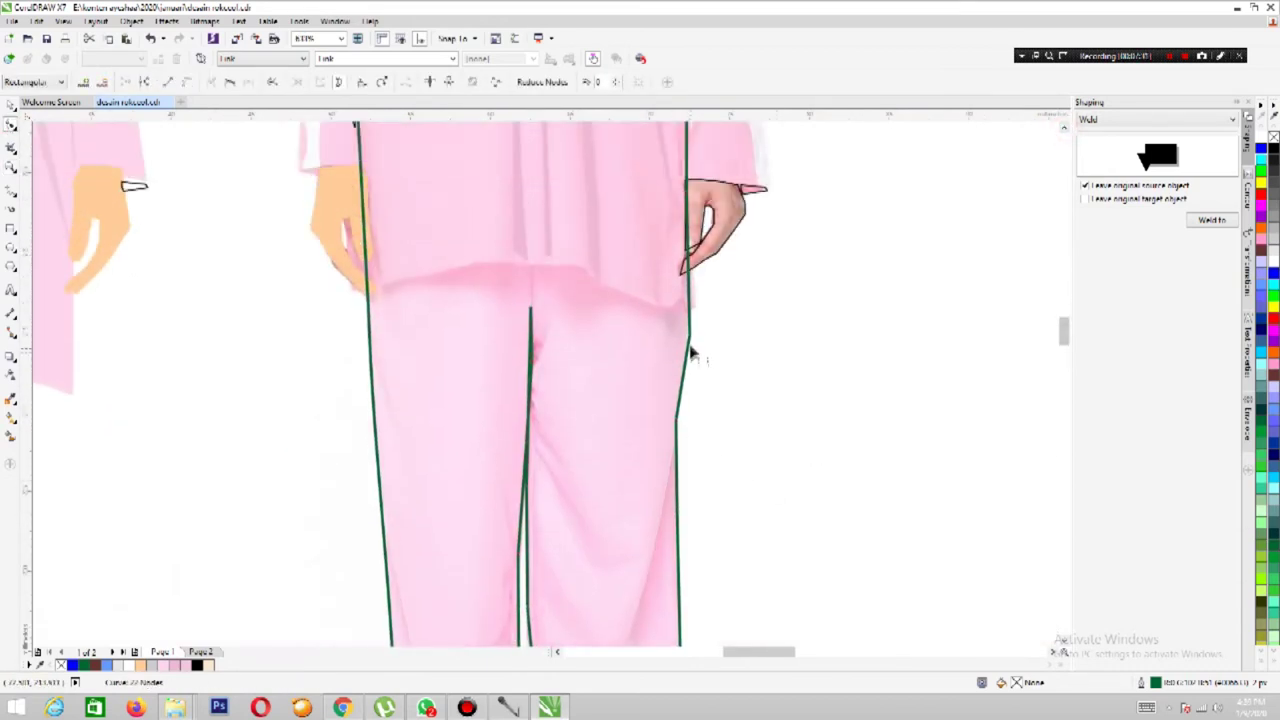
left_click(187, 83)
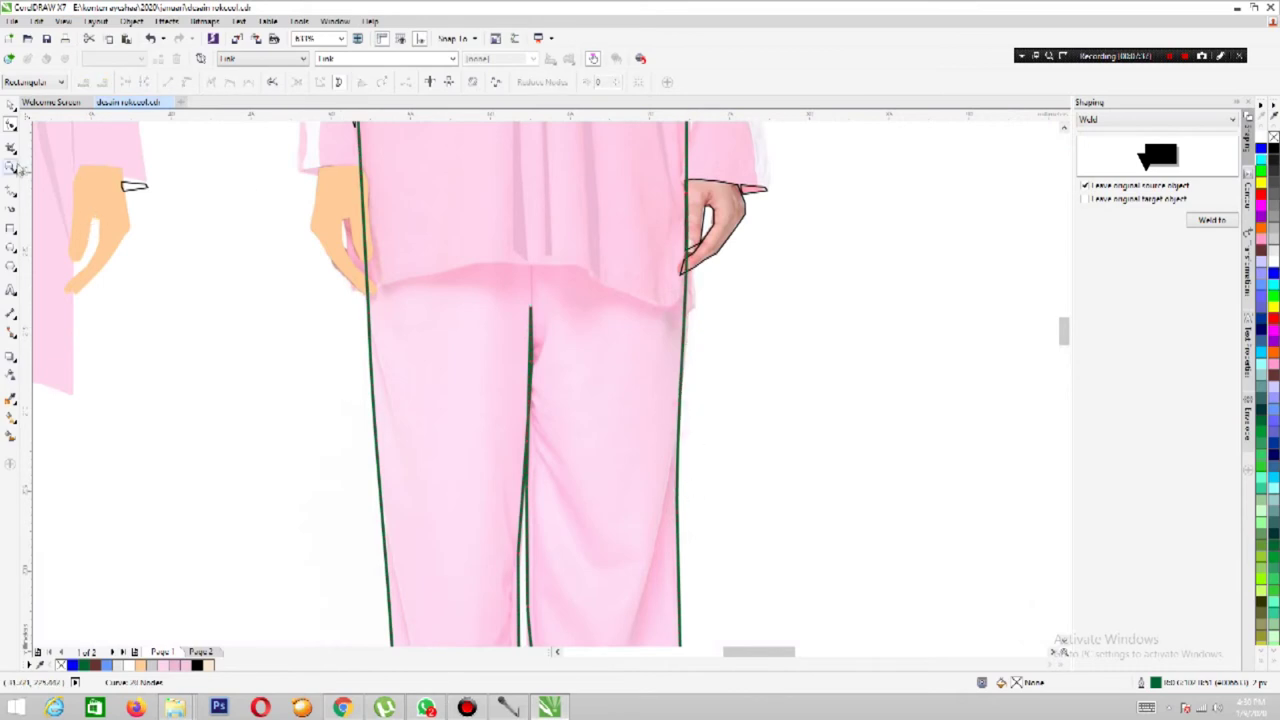
Examine how the trouser outline fits the pink tracksuit photo from the waist down to the shoes.
left_click(12, 167)
scroll(500, 343, "down", 2)
scroll(500, 343, "down", 3)
scroll(609, 443, "up", 3)
scroll(632, 450, "down", 3)
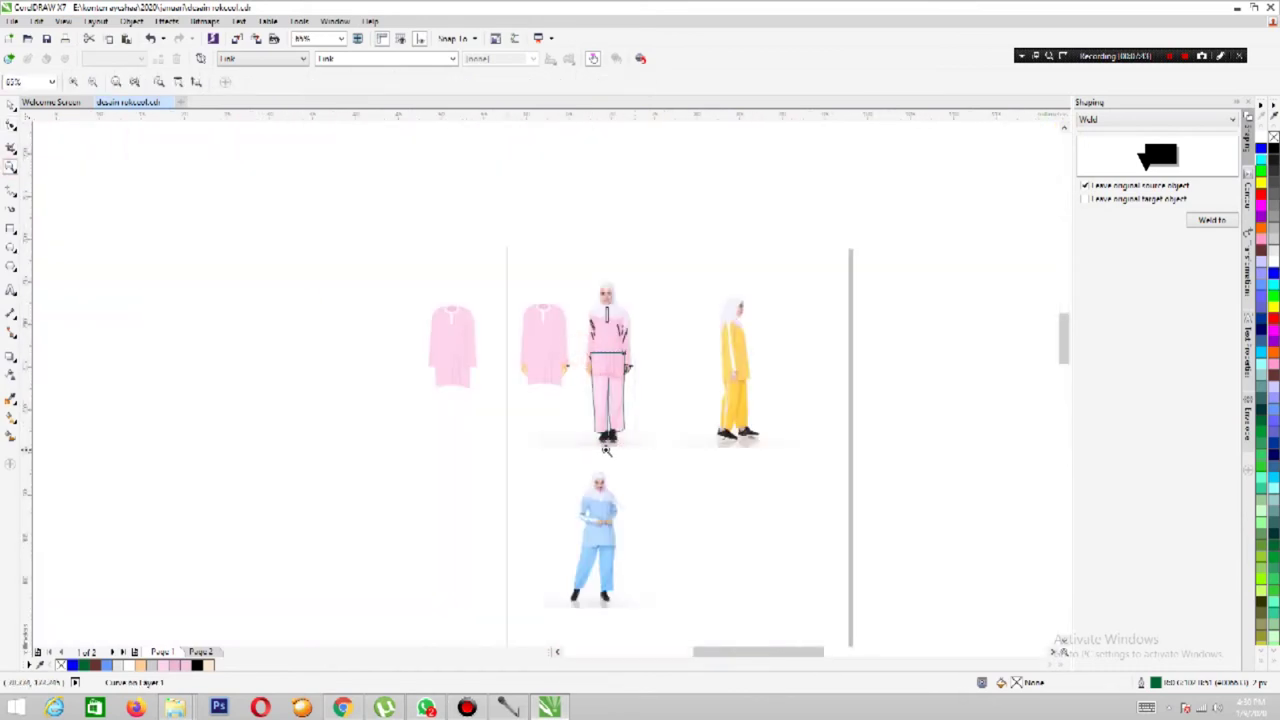
scroll(632, 450, "up", 5)
scroll(570, 505, "up", 2)
scroll(570, 467, "down", 2)
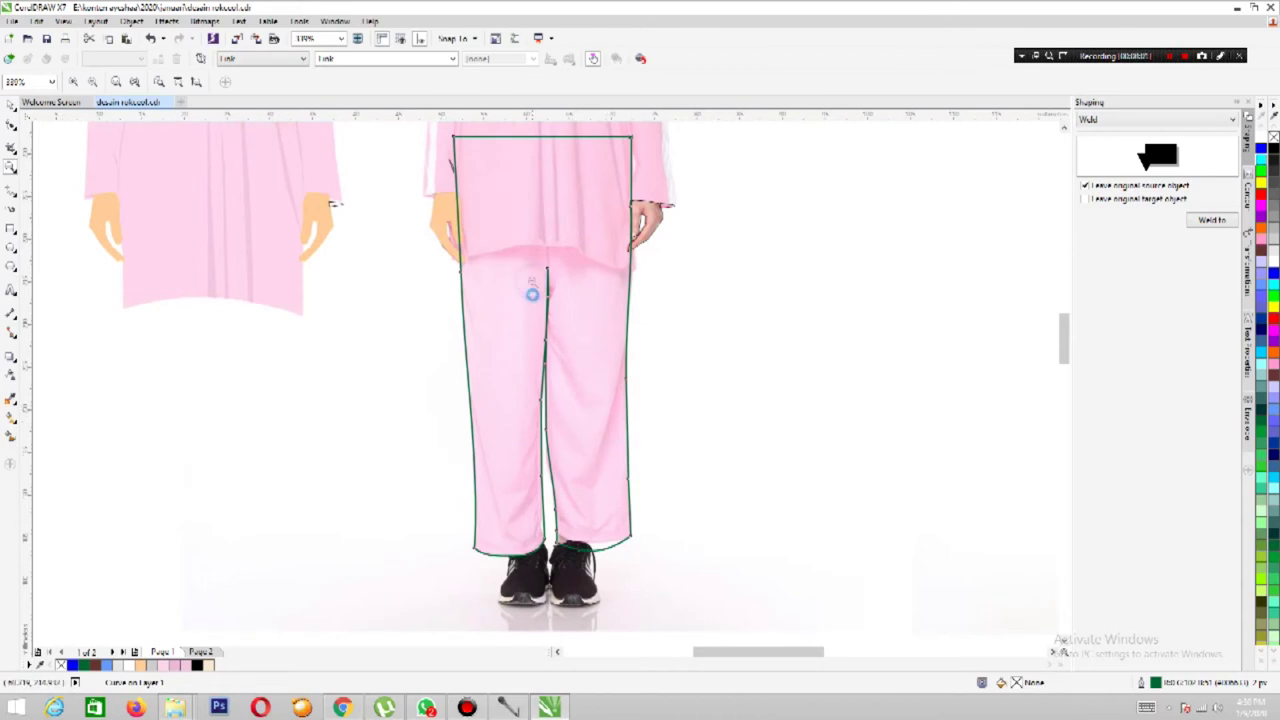
scroll(532, 281, "down", 3)
scroll(503, 491, "up", 4)
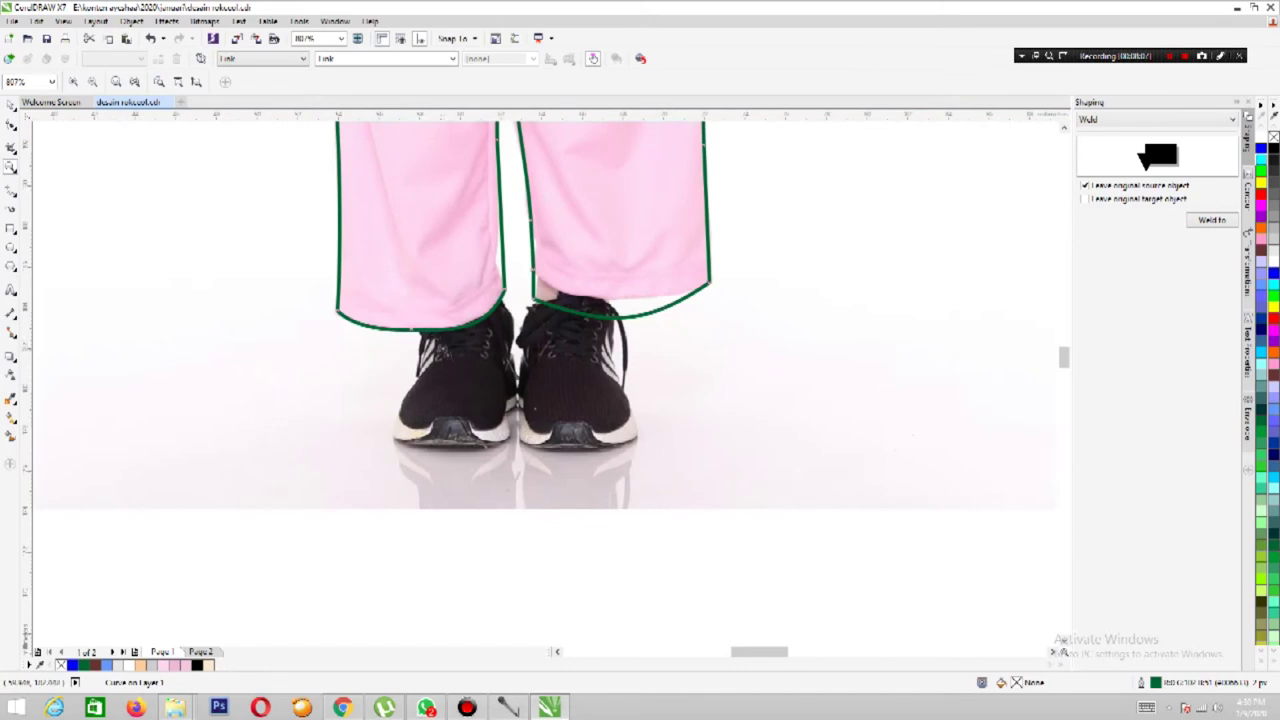
scroll(598, 440, "down", 6)
Bring the trouser outline to Page 2 and place a copy behind the tunic of the flat-coloured figure.
key("space")
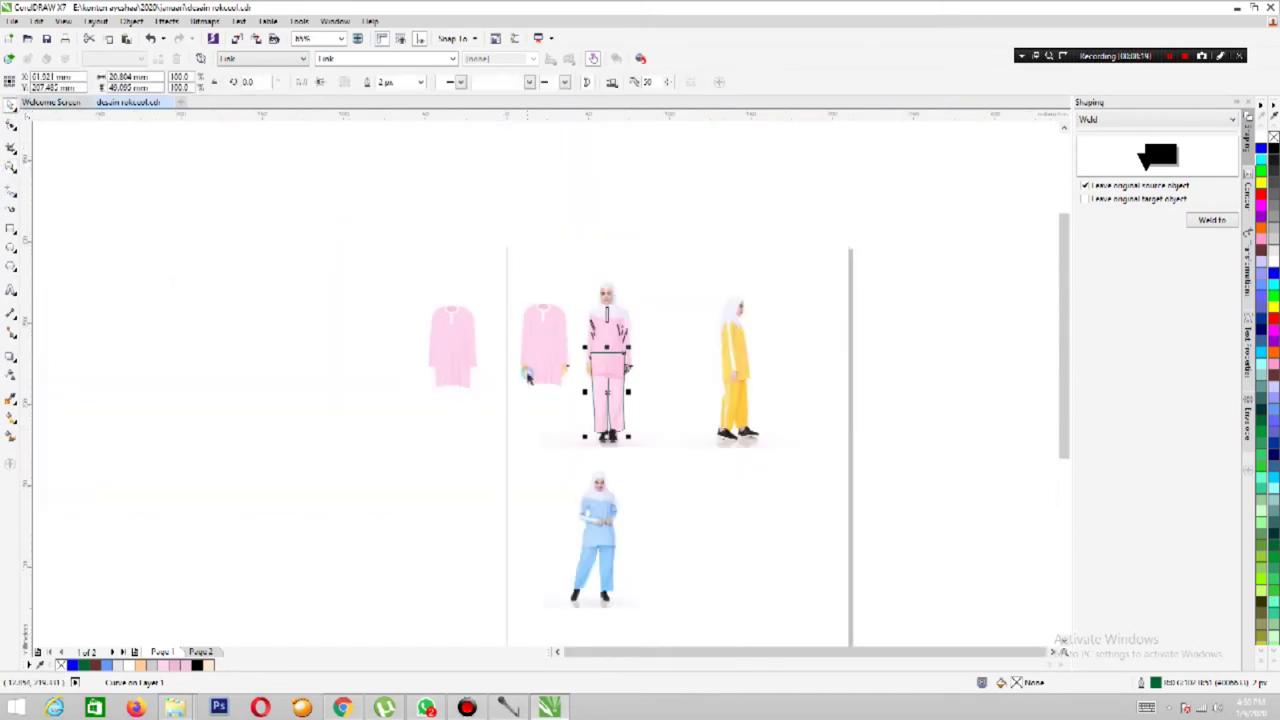
left_click(200, 651)
left_click_drag(622, 397, 758, 398)
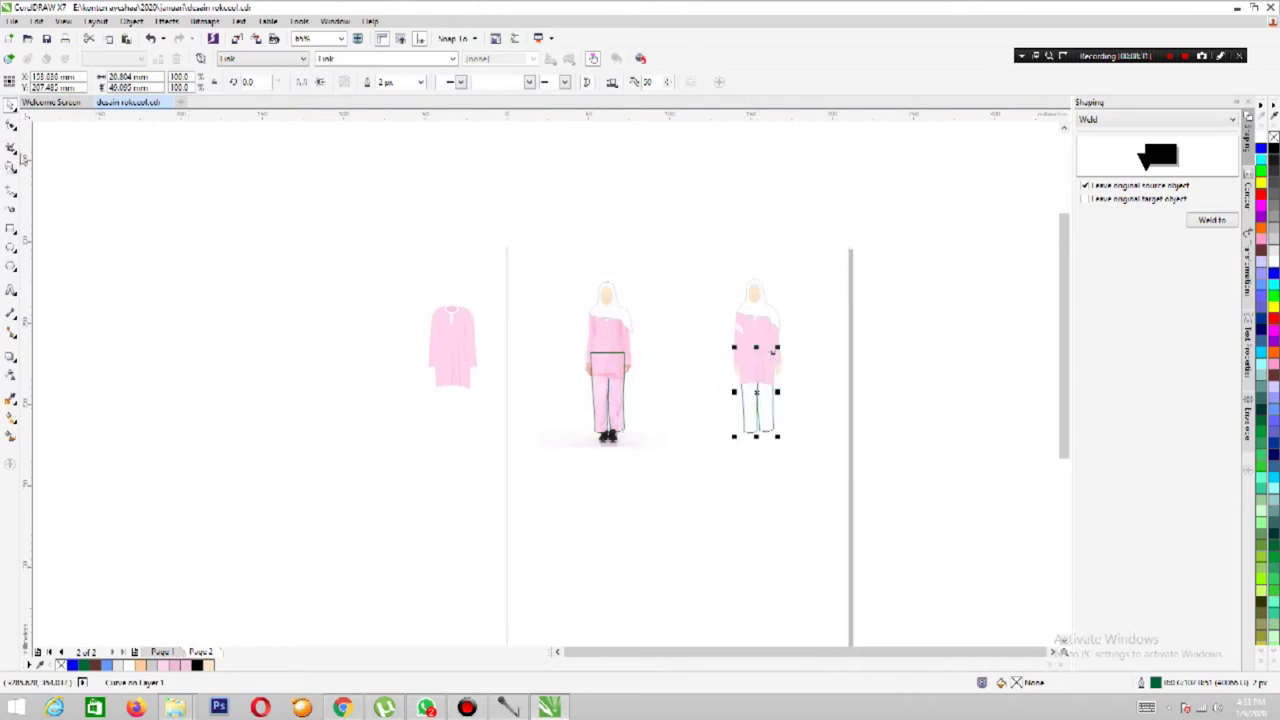
Fill the figure's trousers with the tunic's light pink and remove their outline.
scroll(775, 365, "up", 3)
left_click(11, 397)
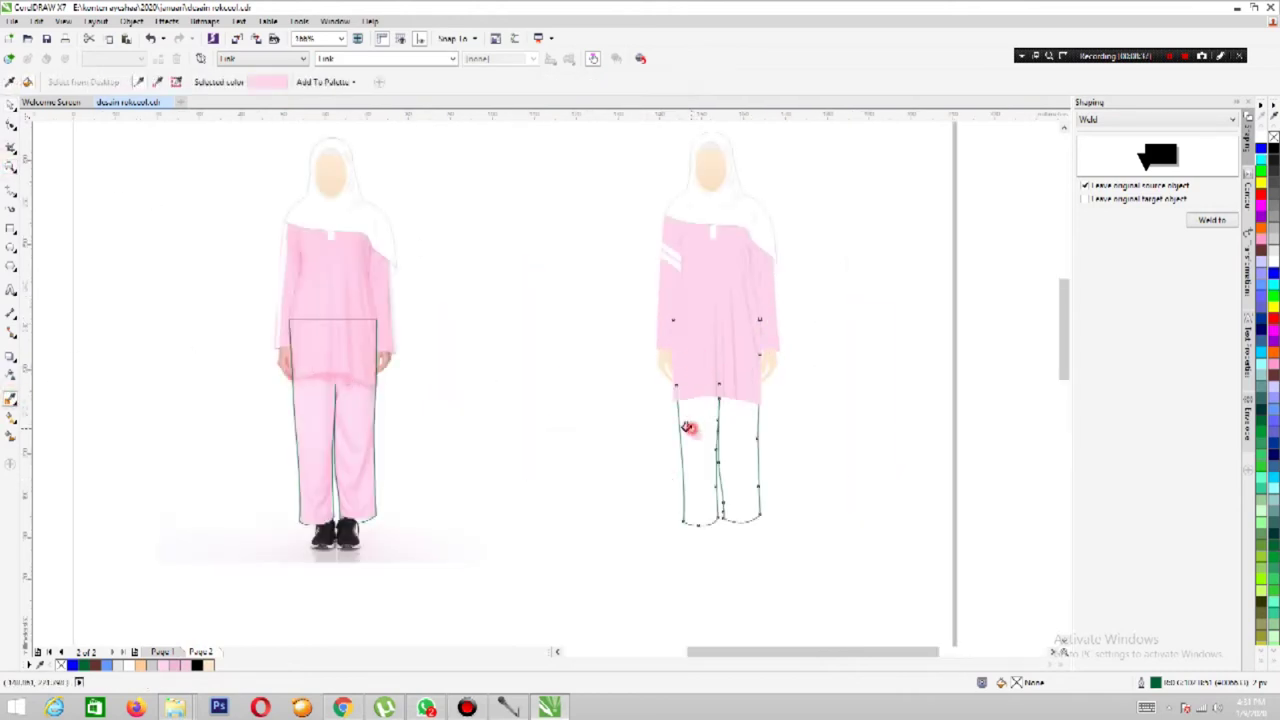
left_click(689, 428)
key("space")
left_click(691, 466)
key("Escape")
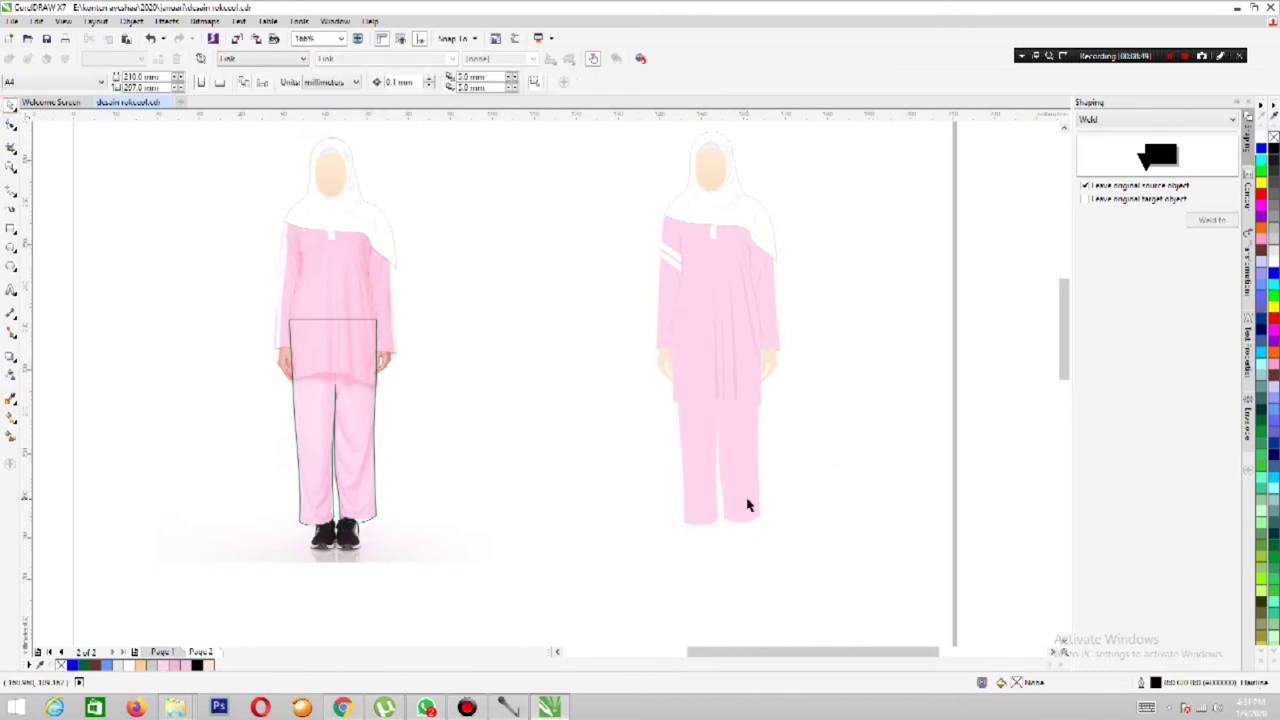
left_click(748, 505)
key("Escape")
Delete surplus nodes along the trousers' inner leg edges and curve both edges into a smooth gap between the legs.
key("z")
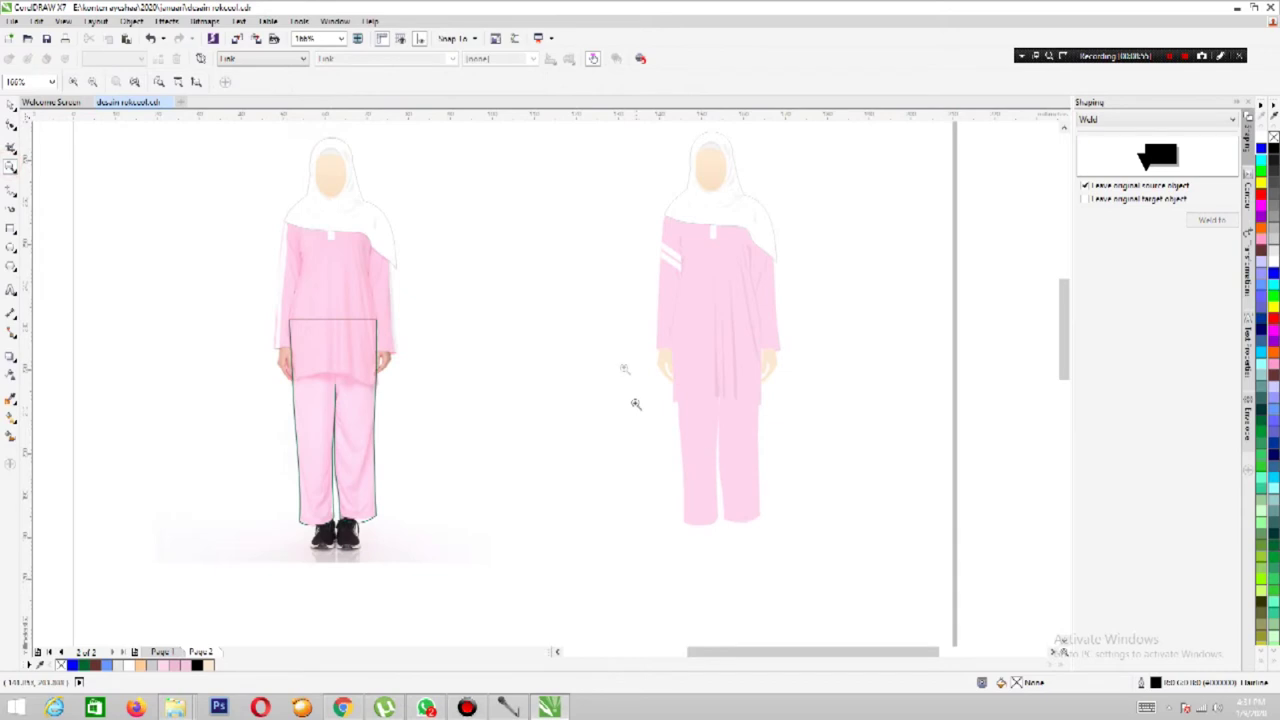
left_click_drag(623, 366, 850, 564)
key("F10")
left_click(505, 386)
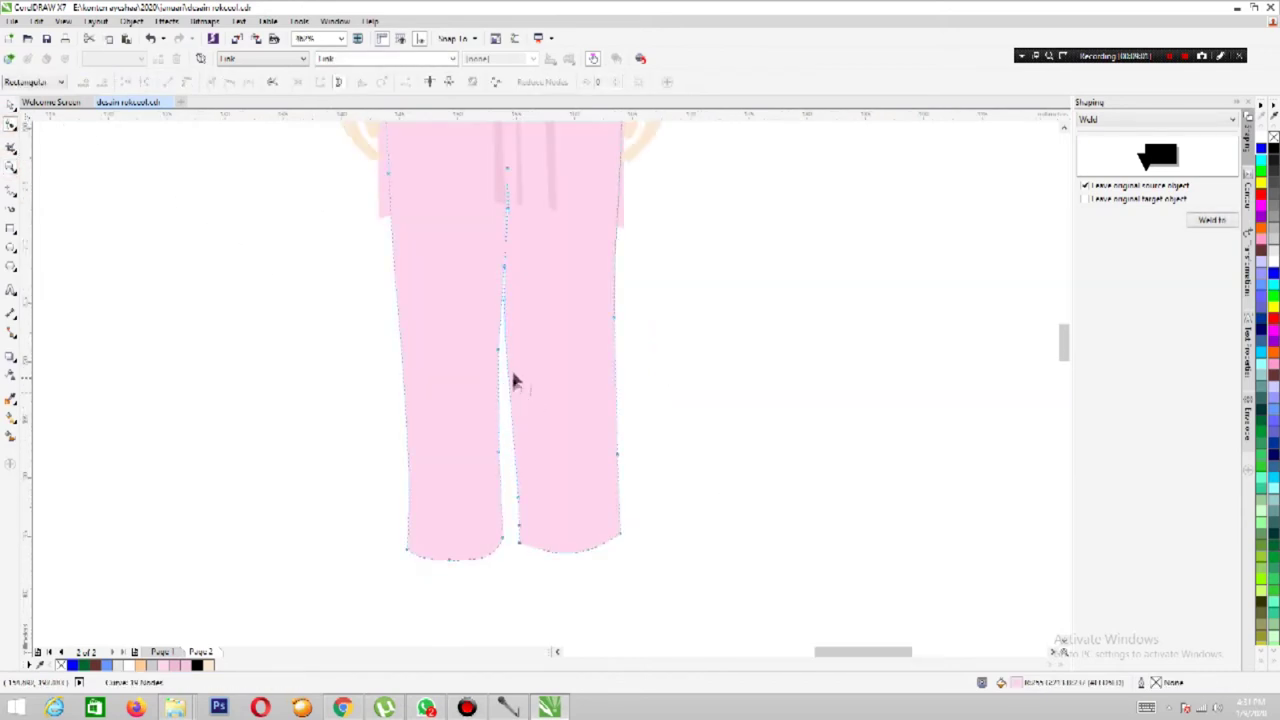
left_click(511, 368)
key("Delete")
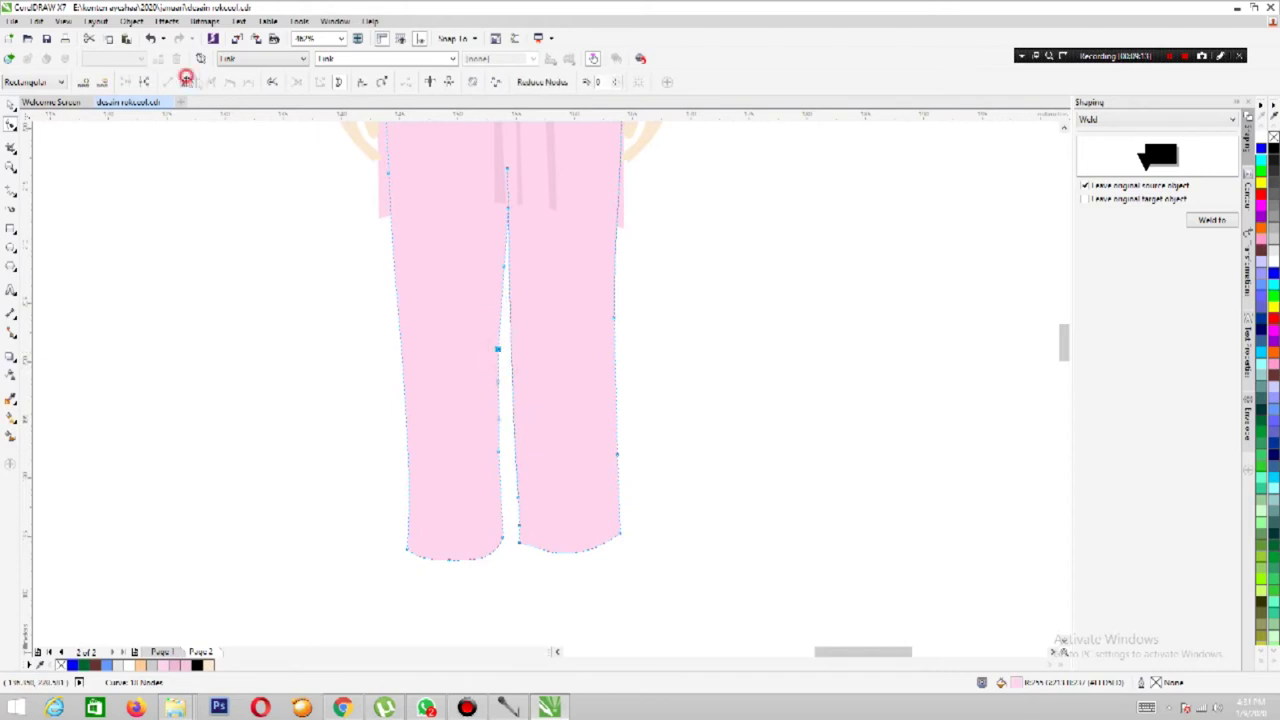
key("Delete")
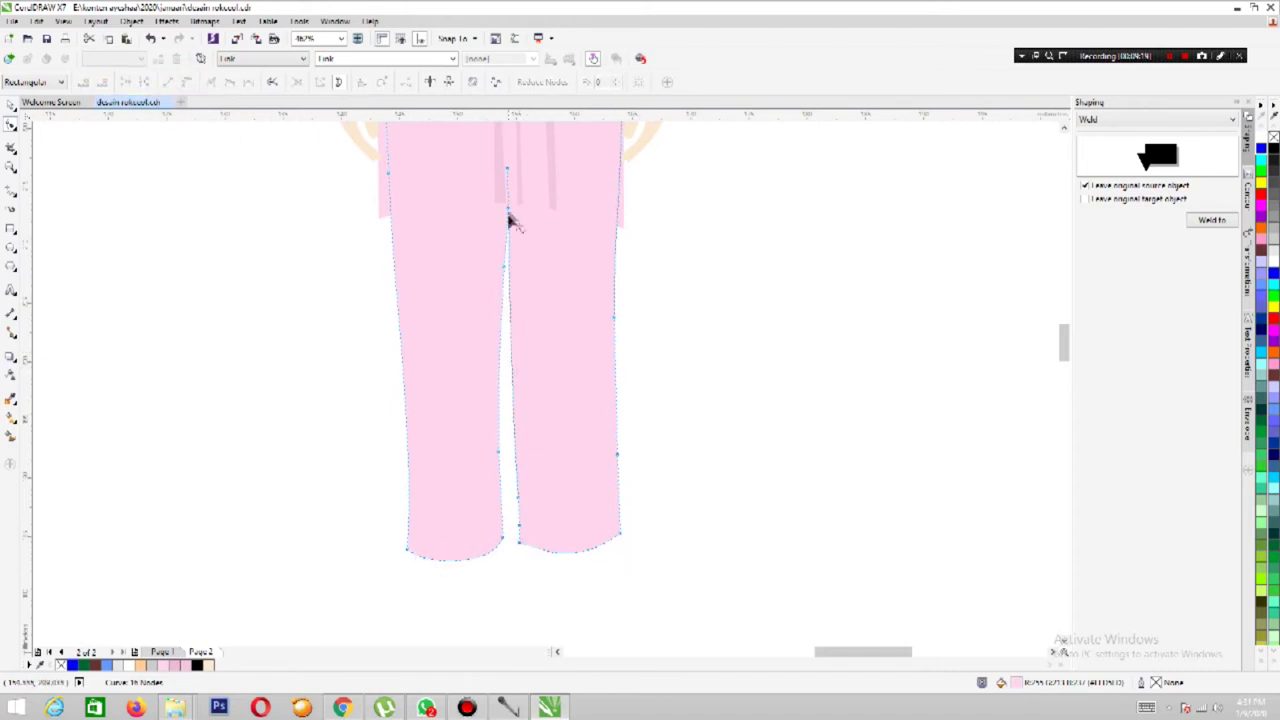
left_click_drag(509, 297, 521, 316)
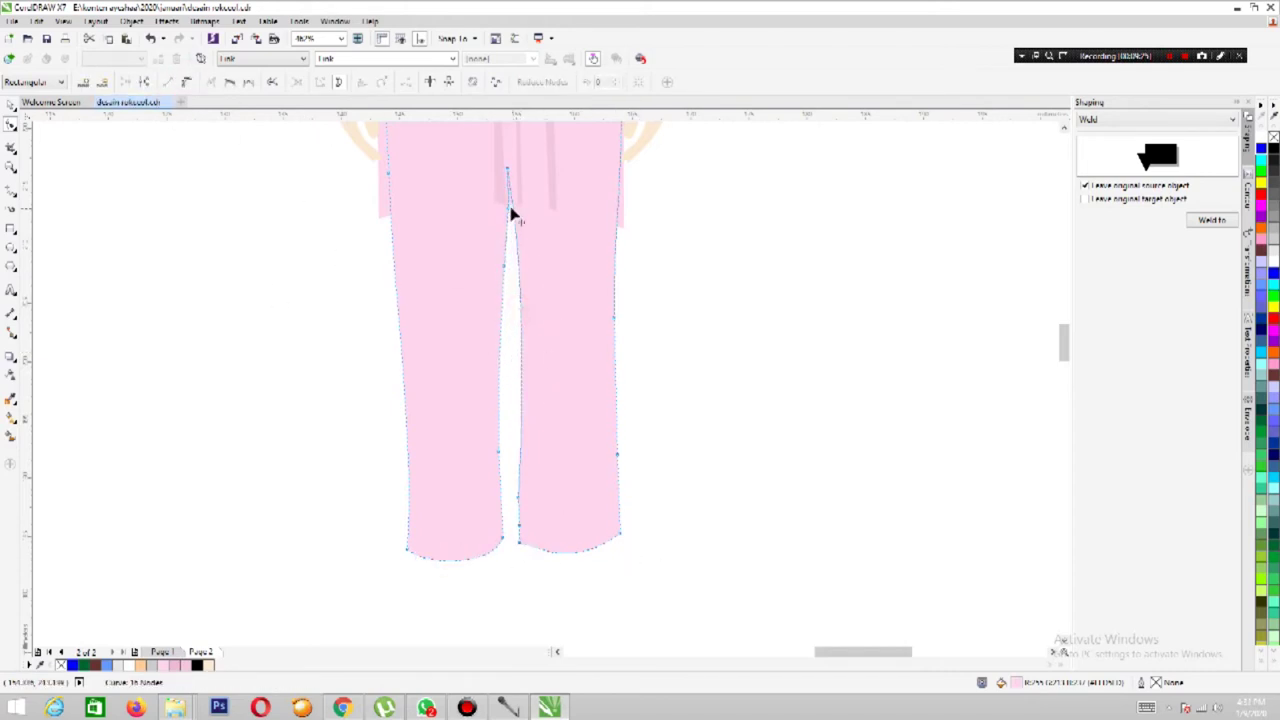
left_click(507, 266)
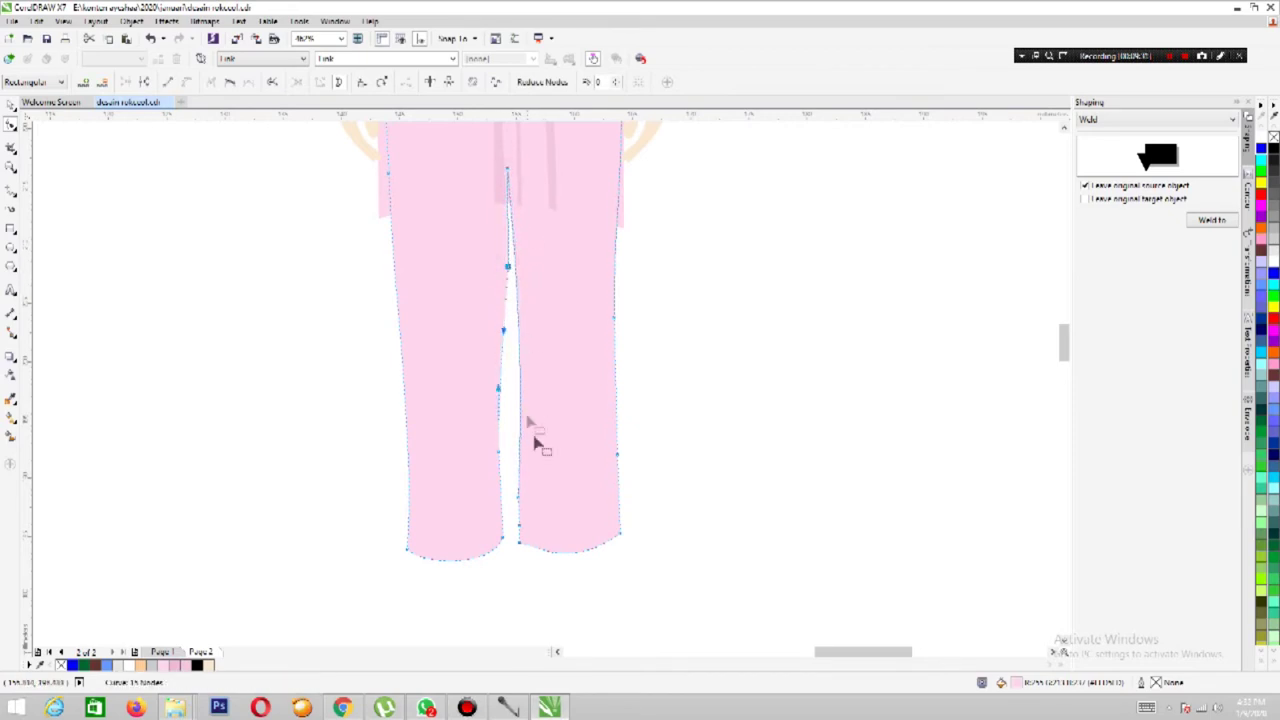
left_click(513, 398)
Remove the surplus node from the right leg's outer edge and smooth the curve down to the trouser hem.
left_click(619, 459)
key("Delete")
left_click(620, 515)
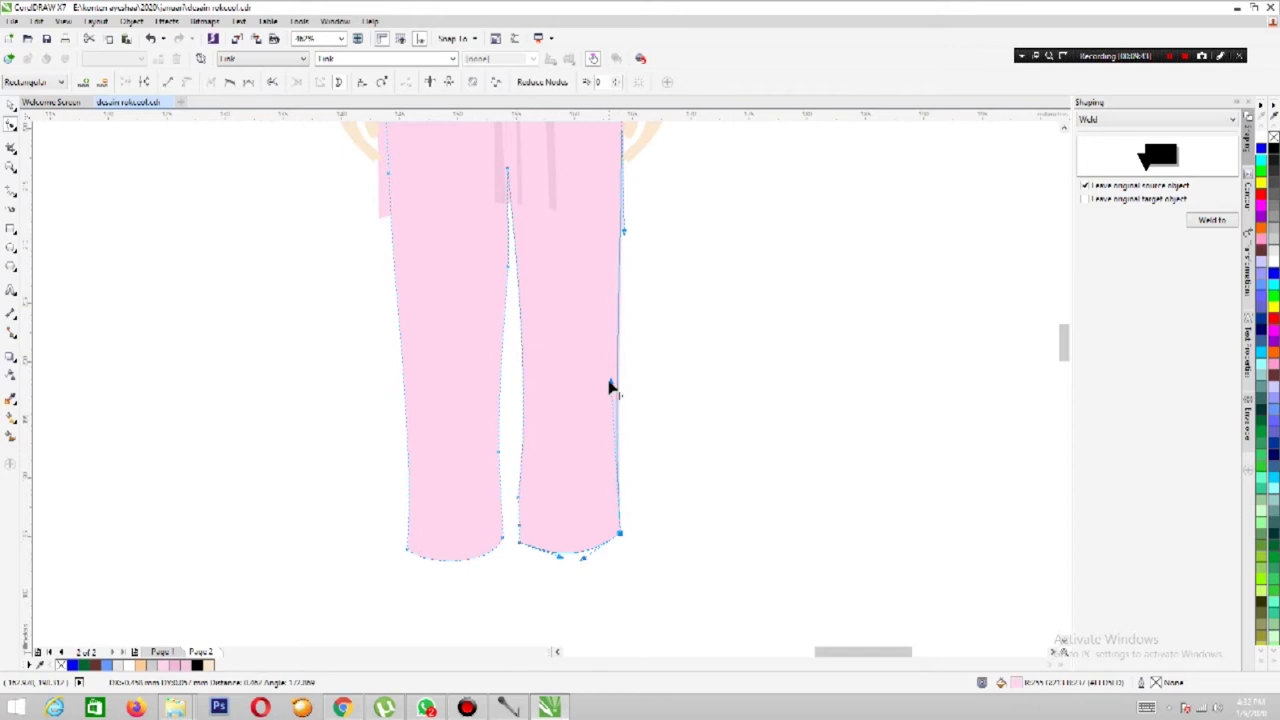
key("z")
scroll(714, 405, "down", 3)
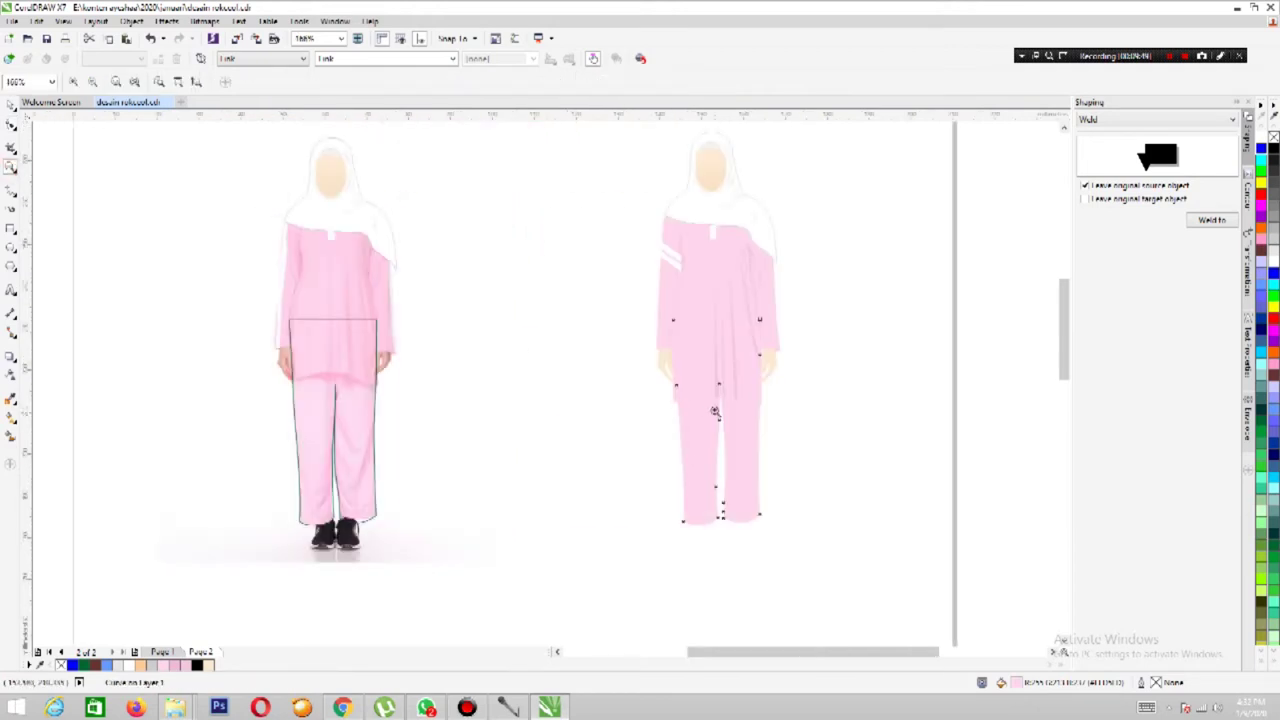
scroll(757, 402, "up", 3)
scroll(780, 449, "down", 3)
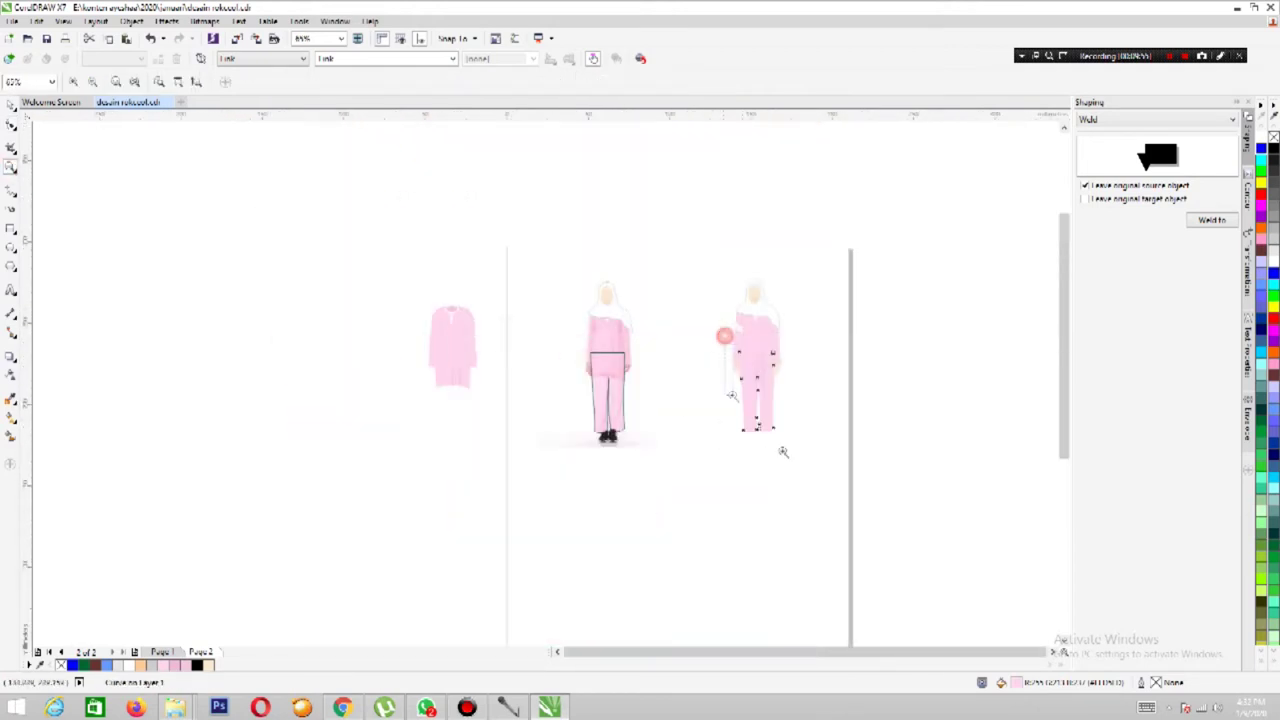
Recolour the figure's trousers with a darker mauve pink to set them apart from the tunic.
scroll(594, 374, "up", 3)
scroll(536, 375, "up", 2)
scroll(490, 378, "down", 3)
scroll(400, 395, "up", 4)
key("space")
left_click(1266, 228)
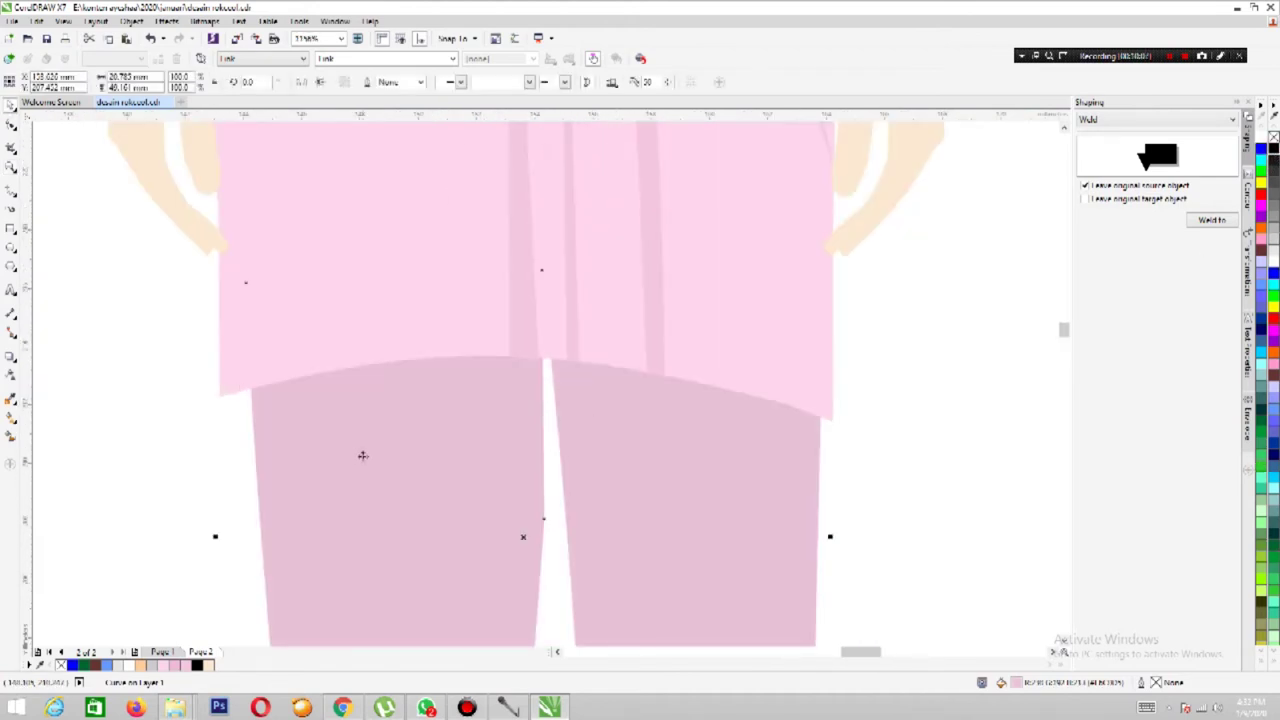
Try to narrow the gap between the trouser legs just below the tunic's hem.
key("F10")
mouse_move(569, 514)
left_mouse_down()
mouse_move(551, 523)
mouse_move(553, 512)
left_mouse_up()
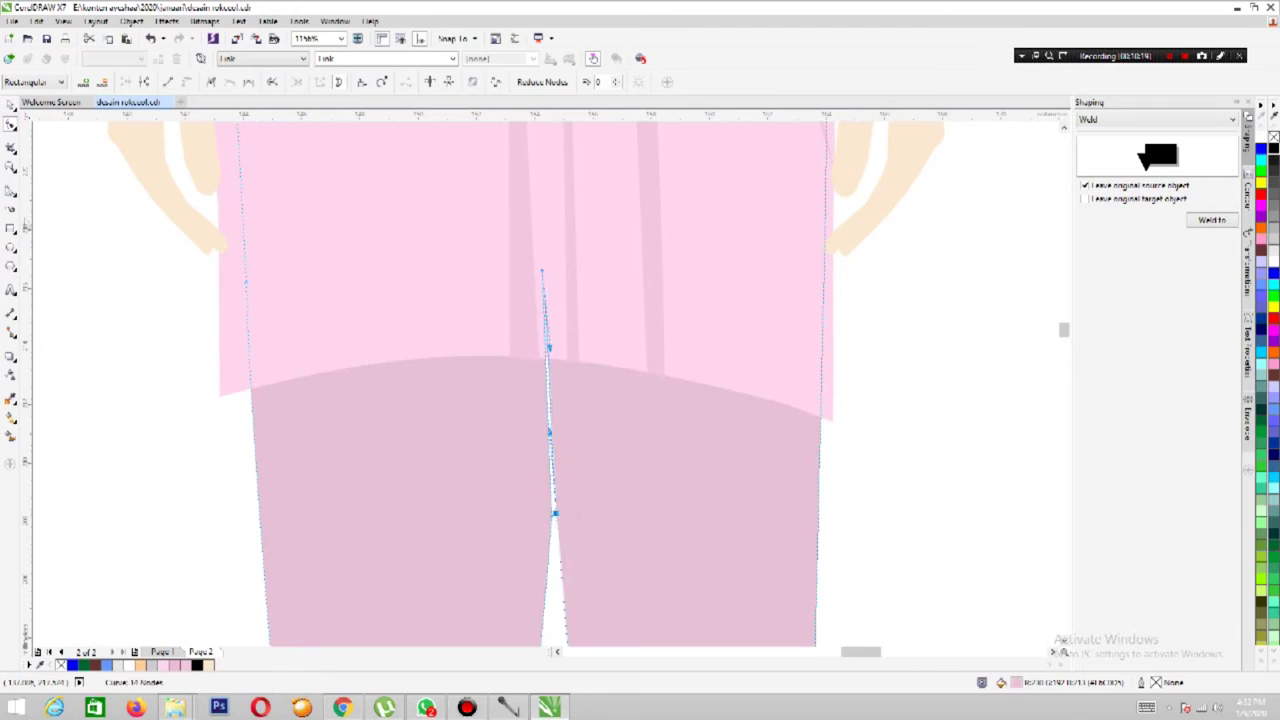
key("z")
scroll(553, 512, "down", 5)
scroll(690, 433, "down", 3)
left_click_drag(680, 343, 817, 451)
left_click(12, 125)
left_click(343, 358)
key("ctrl+z")
left_click(330, 355)
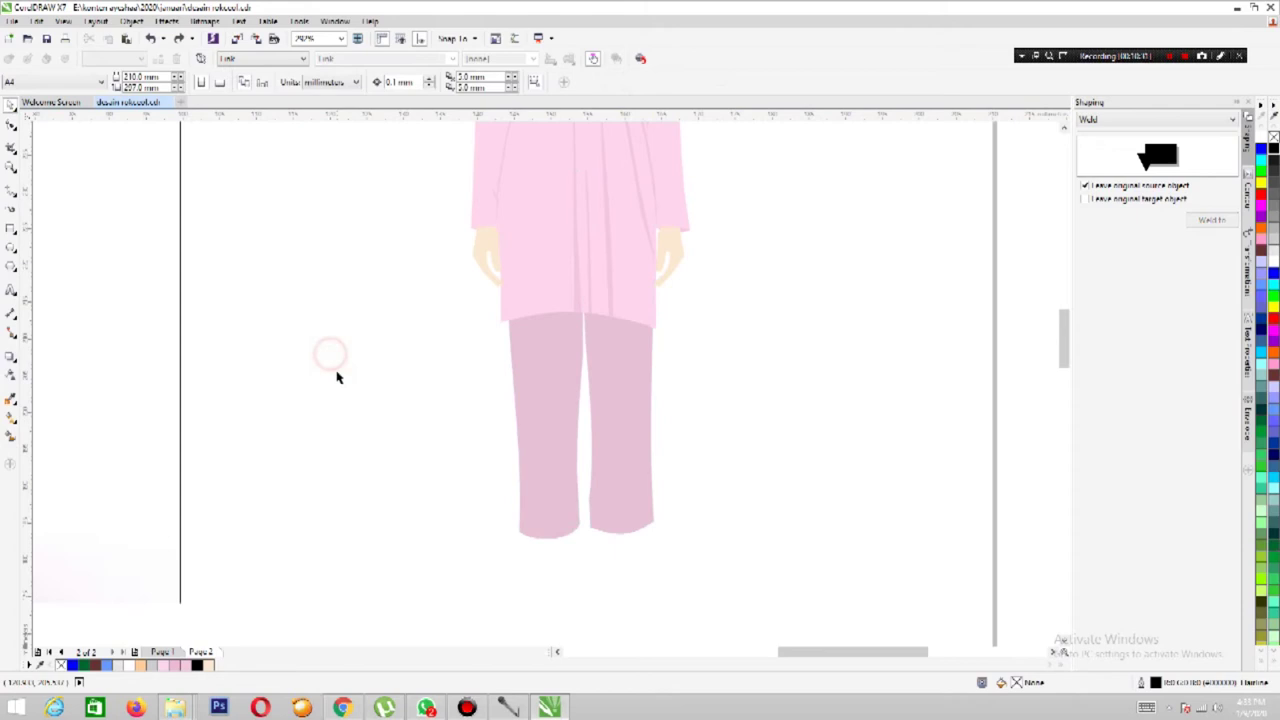
Draw a flat closed triangle under the tunic's hem, spanning both trouser edges with its peak at the leg gap.
key("z")
left_click_drag(464, 305, 702, 365)
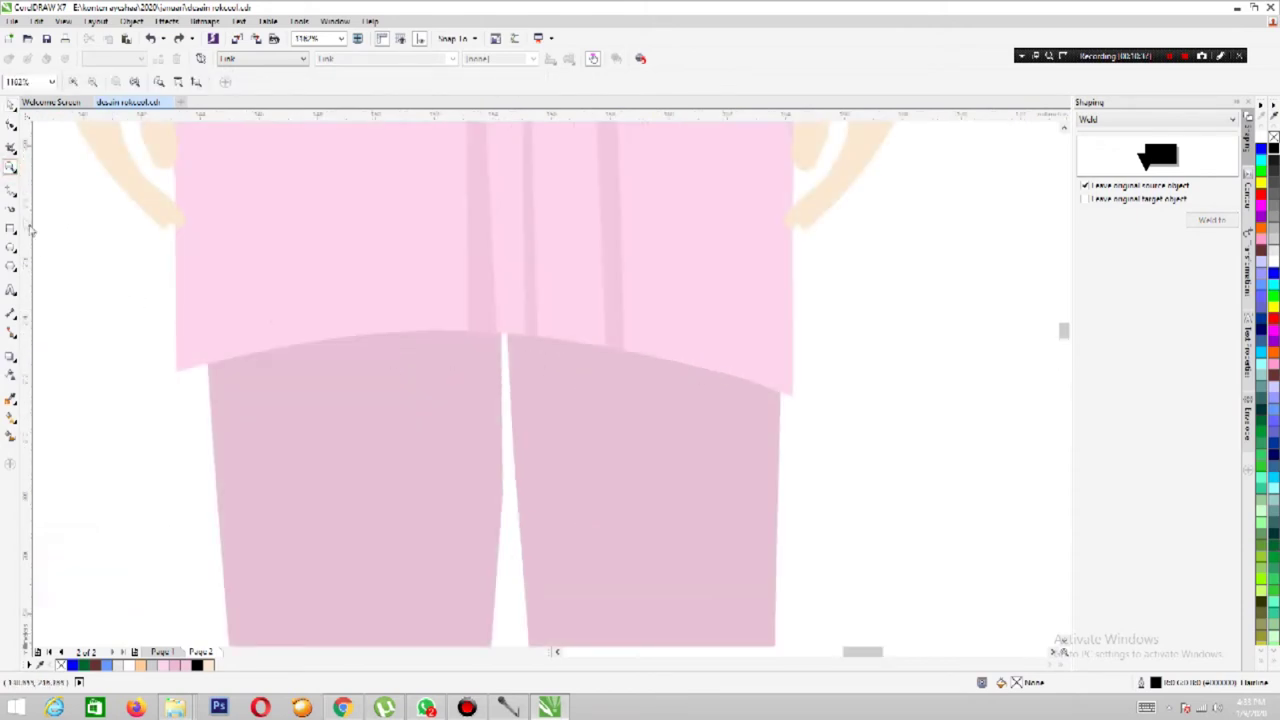
left_click(11, 190)
left_click(206, 365)
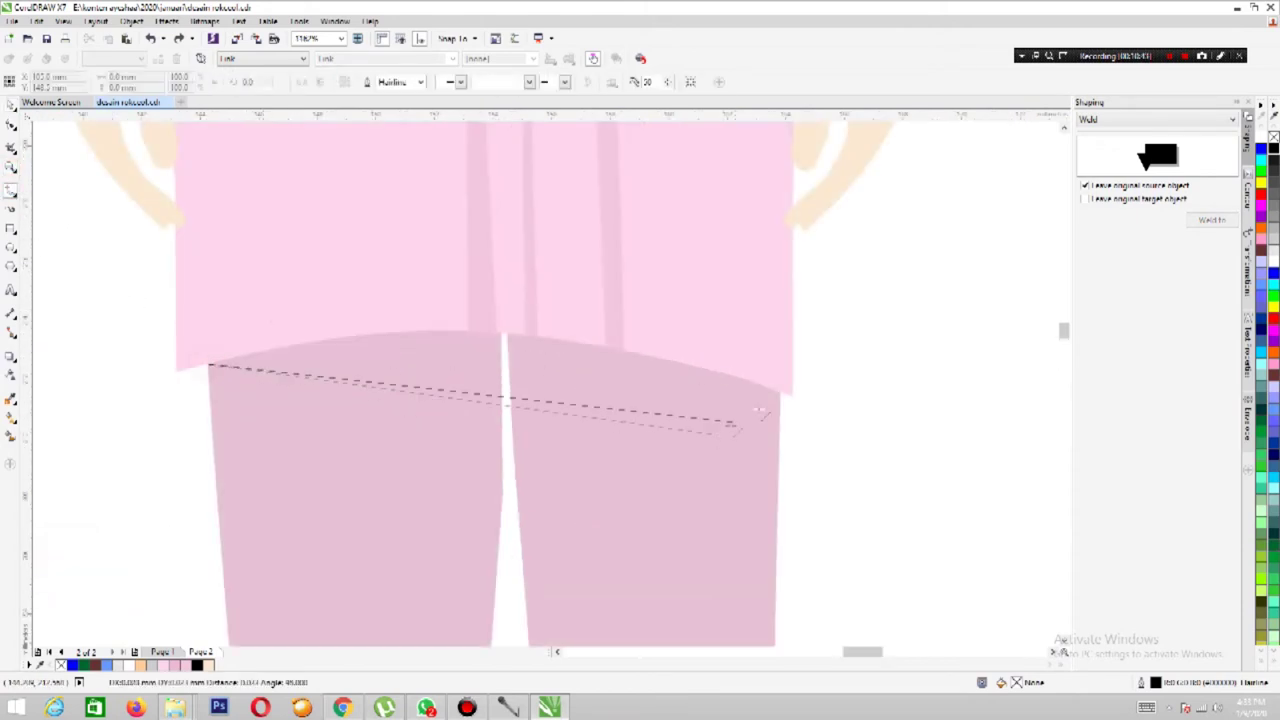
left_click(779, 391)
left_click(505, 333)
left_click(206, 365)
key("F10")
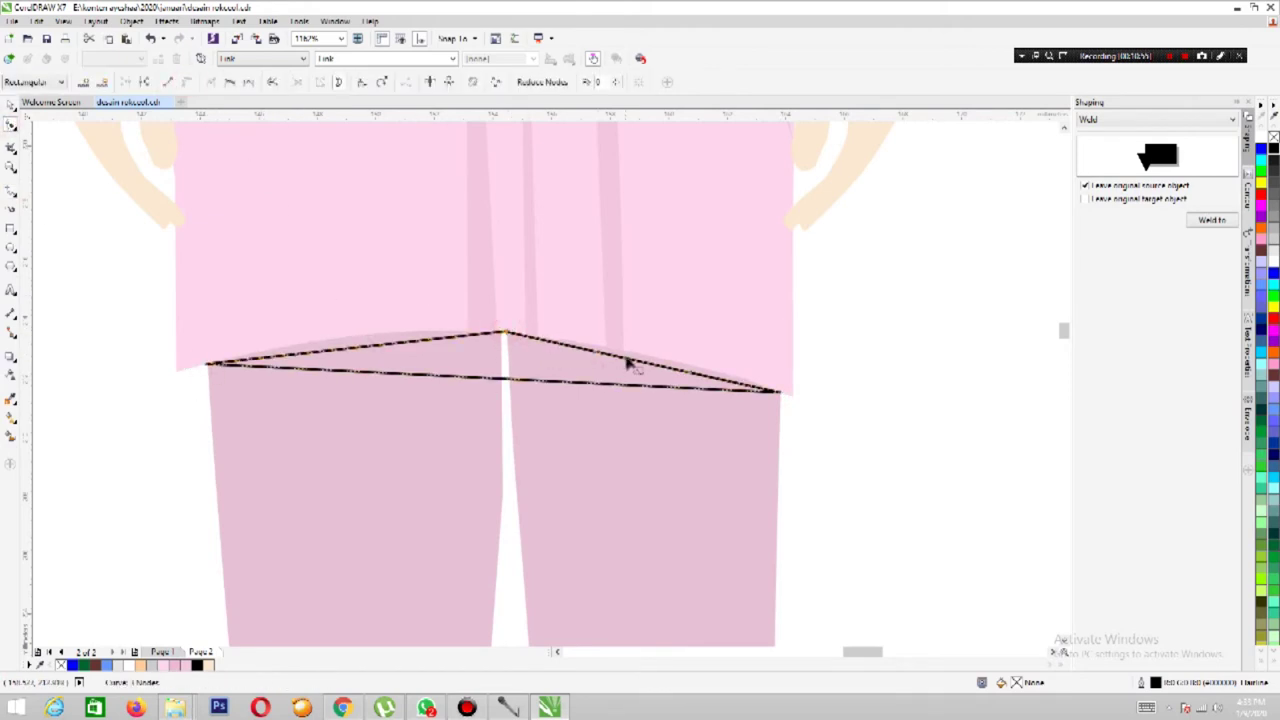
Curve the triangle's edges along the tunic's hem so it forms a thin arched shadow band.
left_click_drag(628, 362, 630, 350)
left_click_drag(380, 353, 374, 337)
mouse_move(492, 379)
left_mouse_down()
mouse_move(503, 354)
mouse_move(507, 367)
left_mouse_up()
Fill the hem shadow band with the pink of the tunic's fold stripes and remove its outline.
left_click(12, 107)
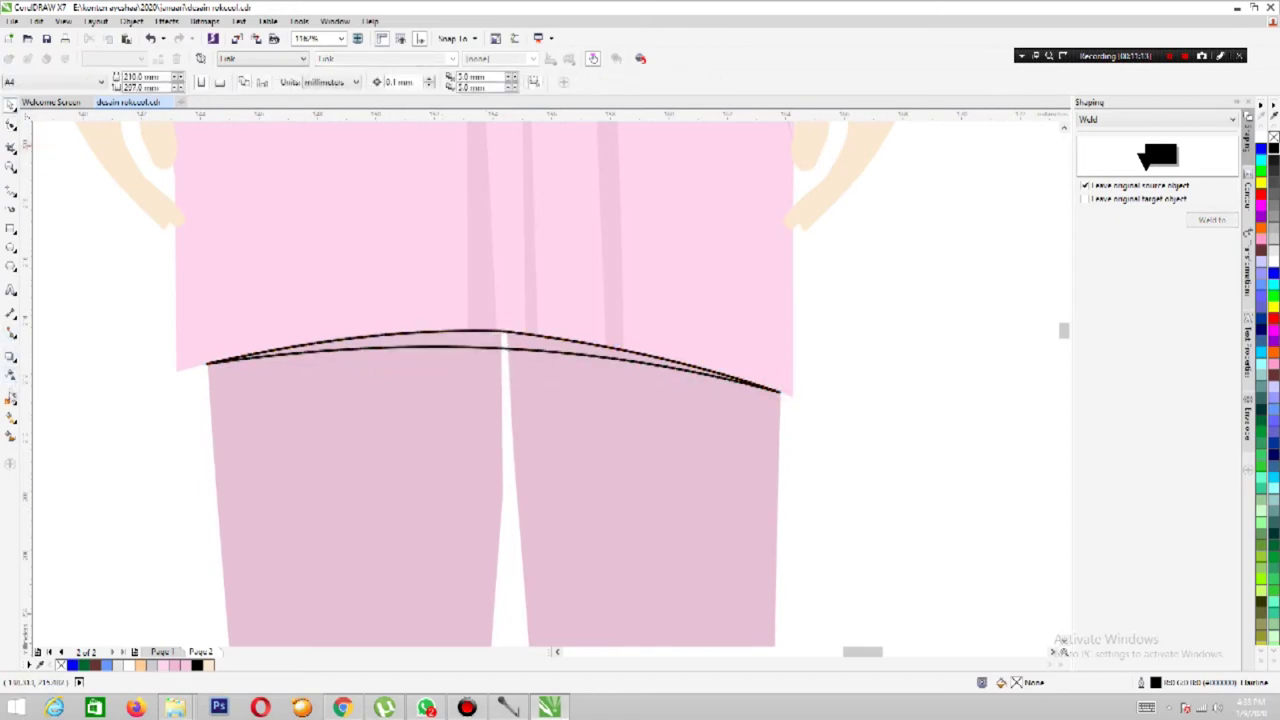
left_click(11, 397)
left_click(1273, 140)
Refill the darker trousers with the tunic's light pink and select the hem shadow band for node editing.
left_click(667, 430)
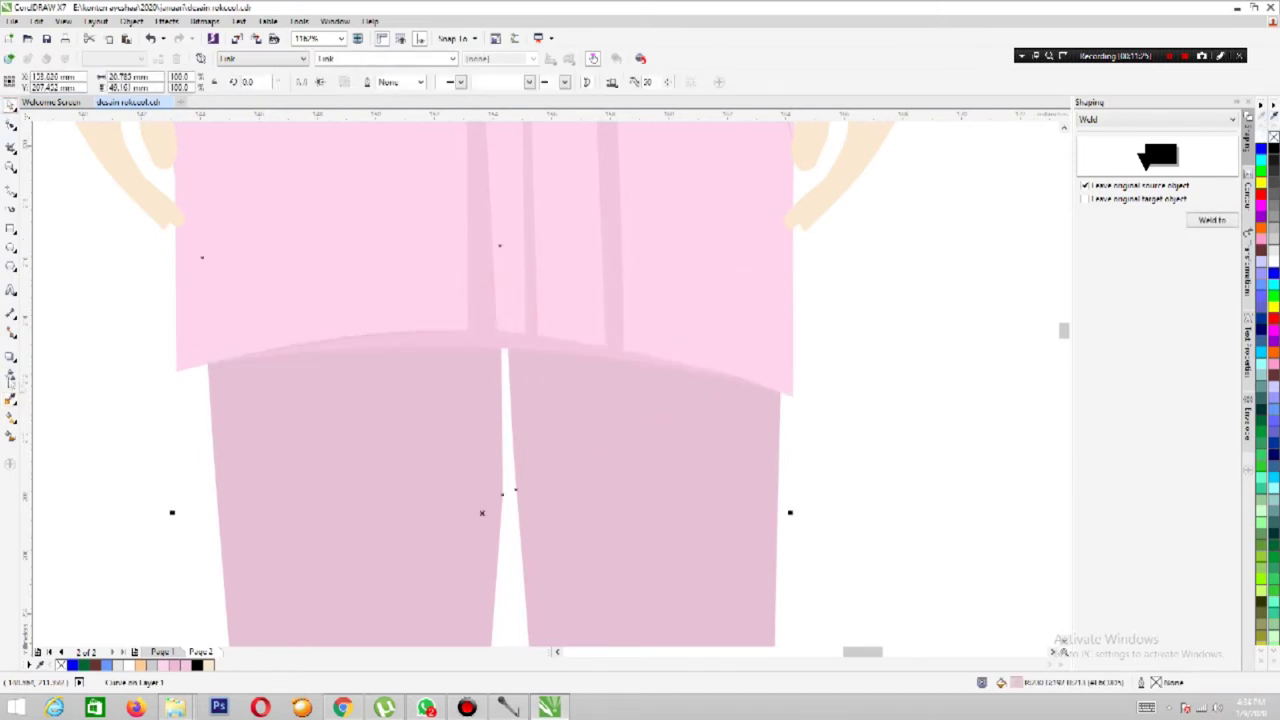
left_click(291, 289)
left_click(297, 418)
left_click(511, 346)
key("F10")
Delete the leftover trouser outline lying over the pink tracksuit photo on Page 2.
double_click(10, 167)
left_click_drag(503, 260, 803, 449)
left_click_drag(752, 357, 915, 505)
right_click(423, 276)
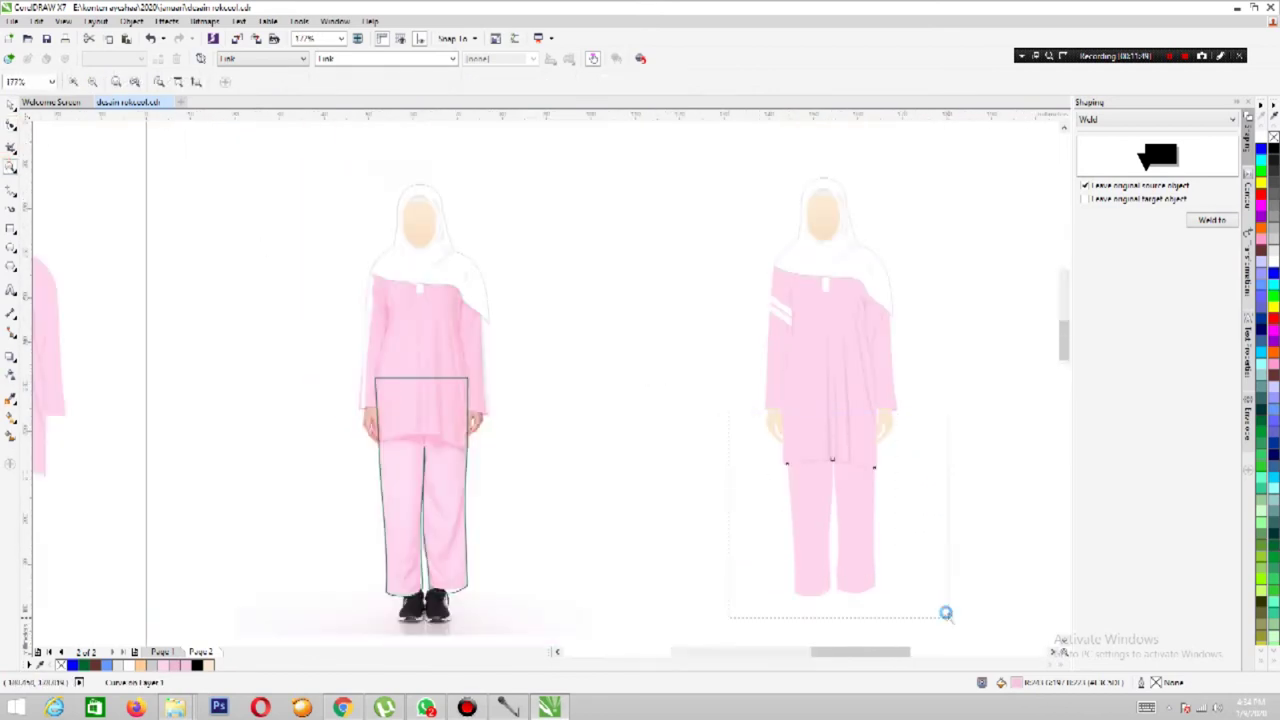
right_click(707, 467)
left_click(663, 386)
right_click(603, 423)
left_click(10, 125)
left_click(615, 400)
Examine the trouser folds and the shoes on the photo and compare them with the flat-coloured trousers.
left_click(10, 165)
left_click_drag(666, 294, 802, 408)
right_click(642, 369)
left_click_drag(717, 286, 778, 392)
right_click(677, 397)
left_click_drag(566, 362, 634, 436)
right_click(577, 440)
left_click_drag(555, 393, 657, 452)
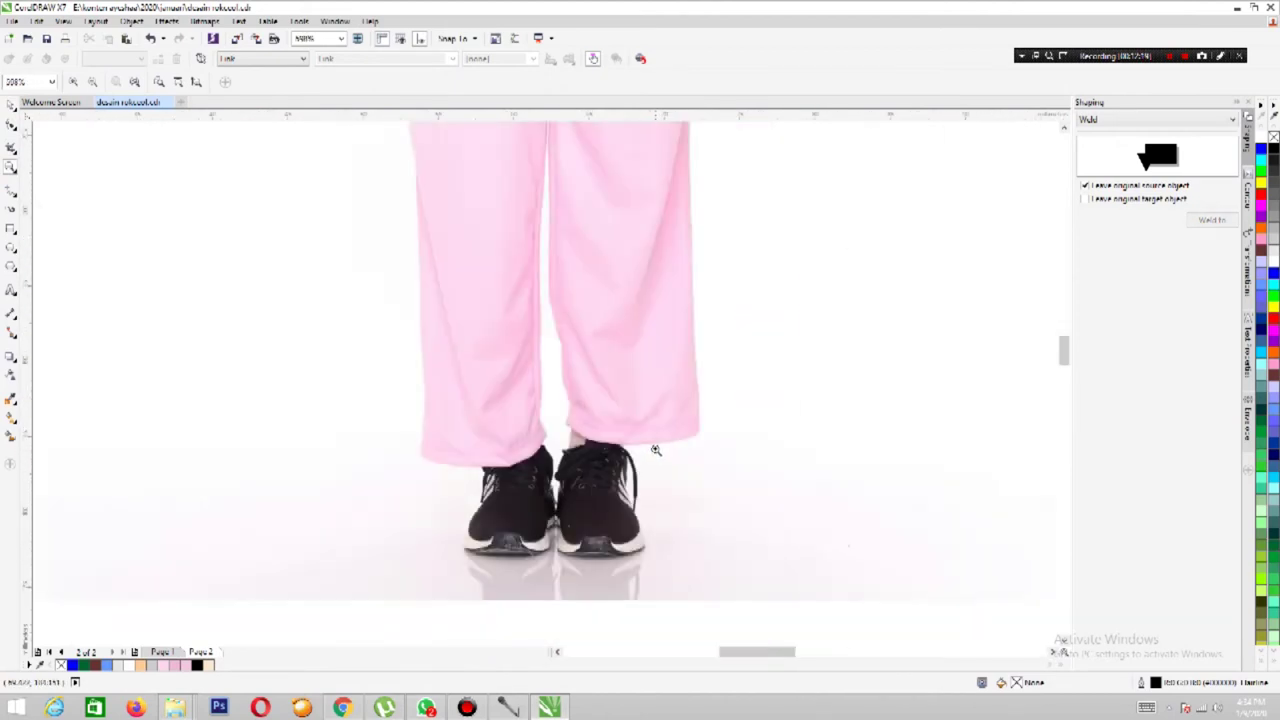
right_click(655, 450)
left_click_drag(722, 374, 763, 471)
left_click(557, 243)
right_click(535, 217)
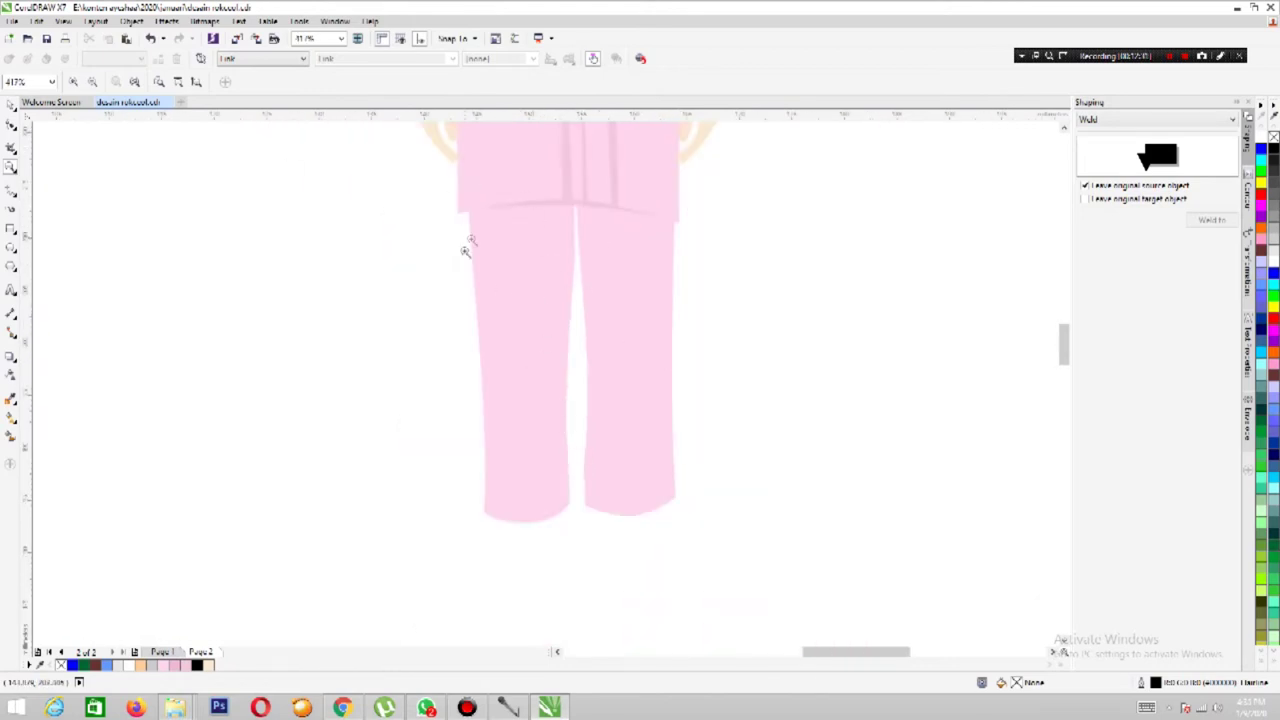
Draw a thin slanted fold sliver about 3.5 mm tall on the left leg, ending at the inner edge below the hem.
left_click(463, 233)
left_click(11, 190)
left_click(504, 211)
left_click(525, 300)
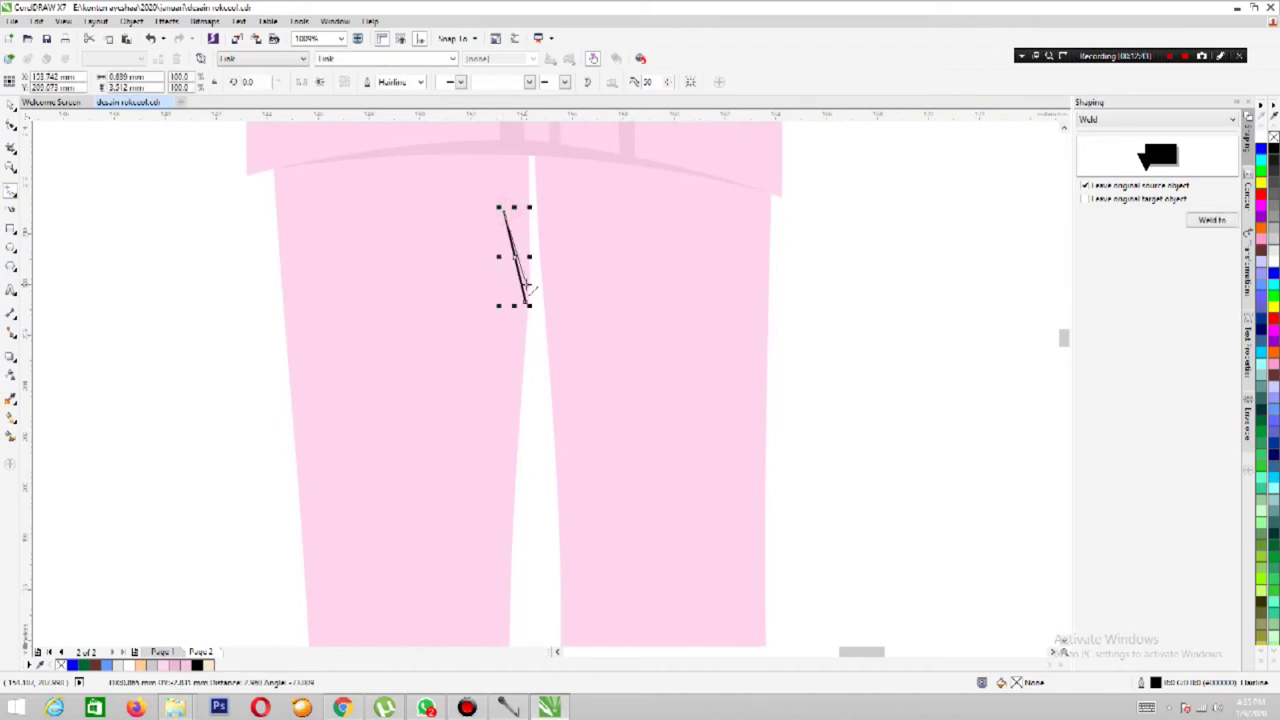
key("F10")
left_click(526, 302)
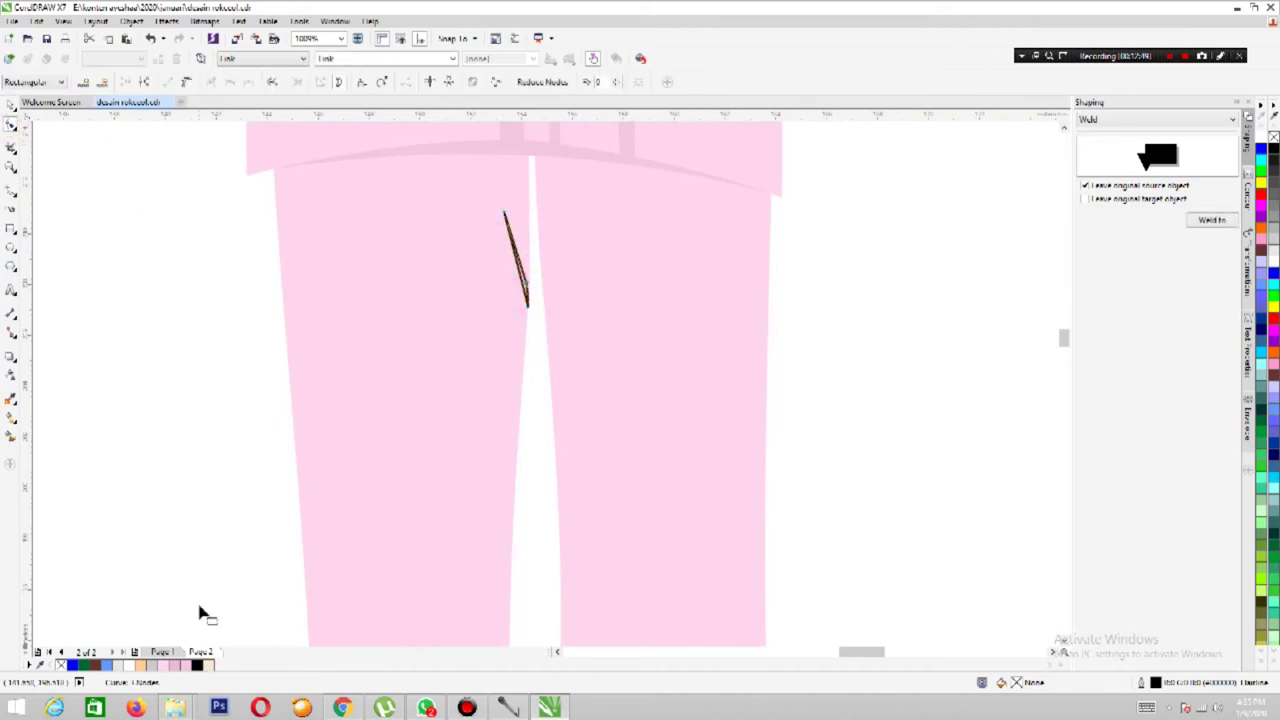
Fill the fold sliver on the left leg with the darker fold pink and remove its outline.
right_click(1273, 137)
key("z")
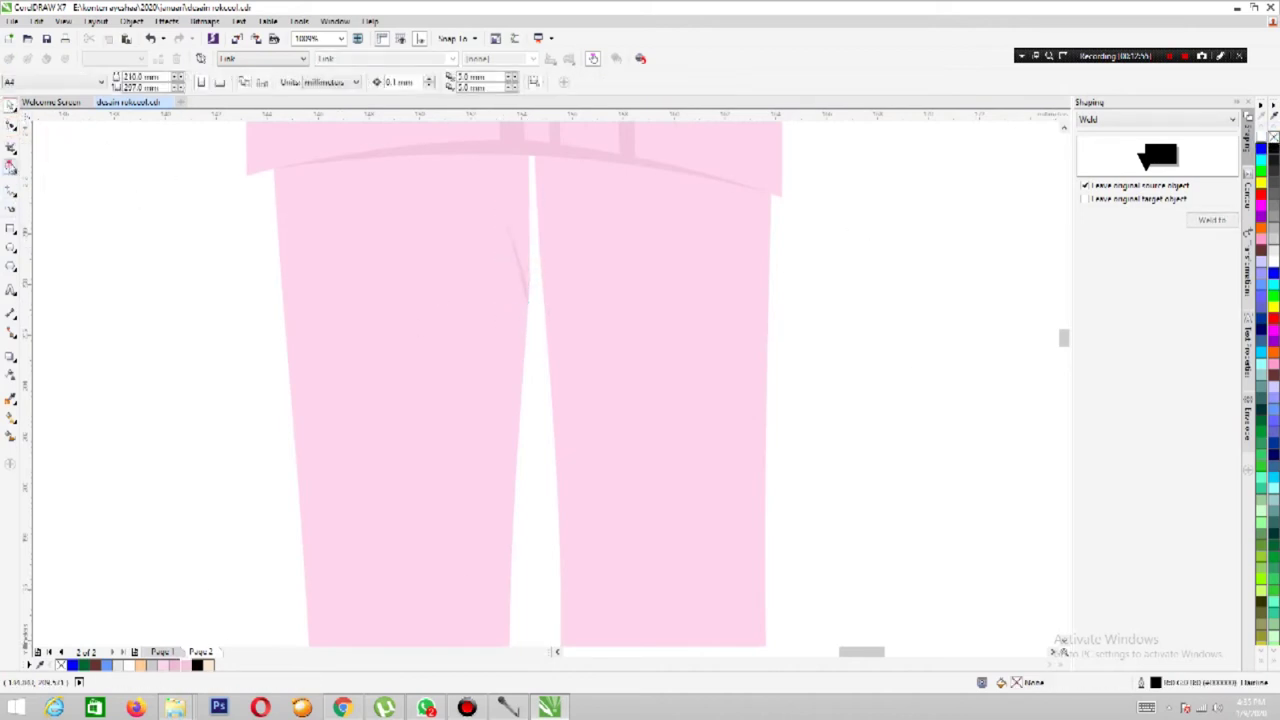
scroll(443, 360, "down", 4)
scroll(740, 405, "up", 4)
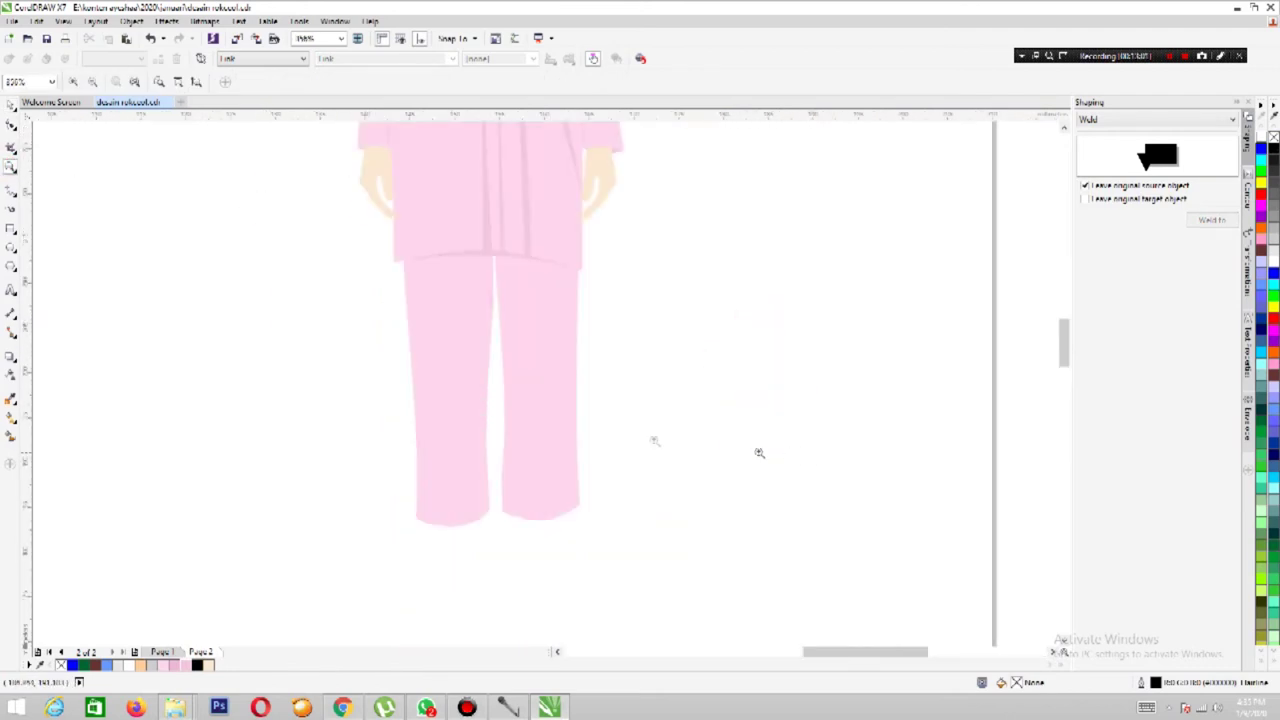
Reshape the inner and outer edges of the flat-coloured right trouser leg into smoother, slightly inward curves.
key("space")
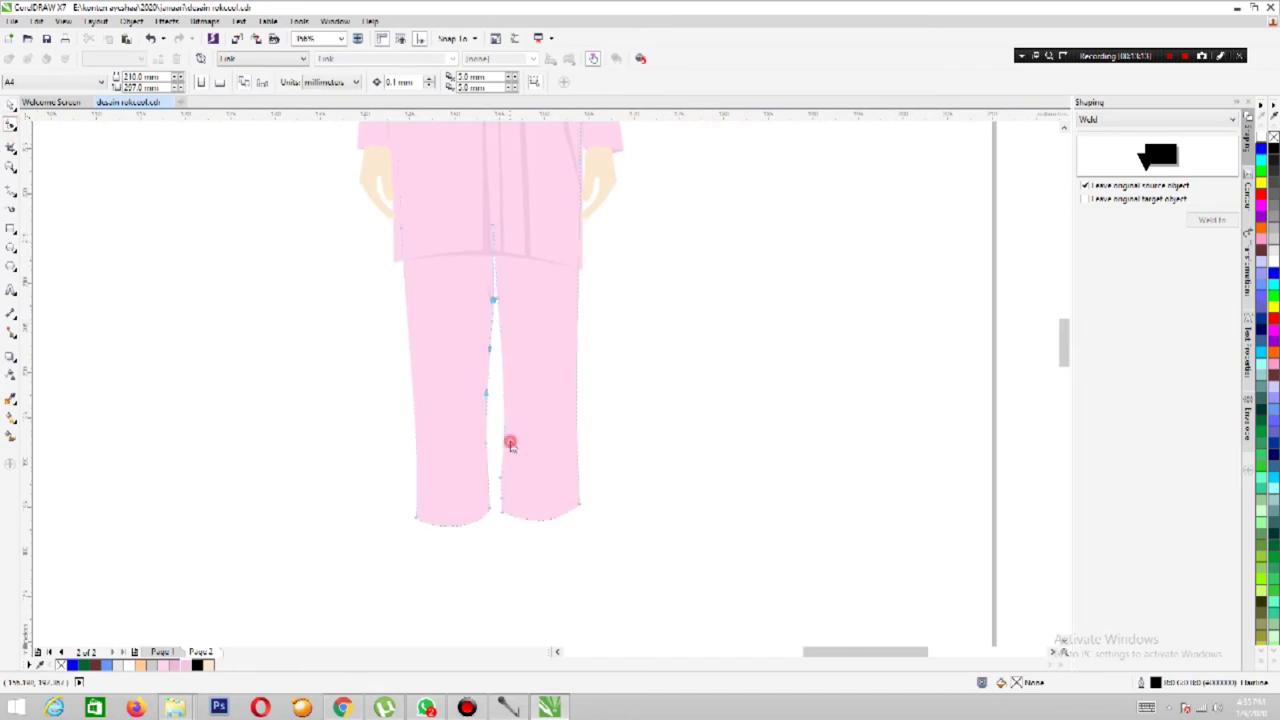
left_click(510, 443)
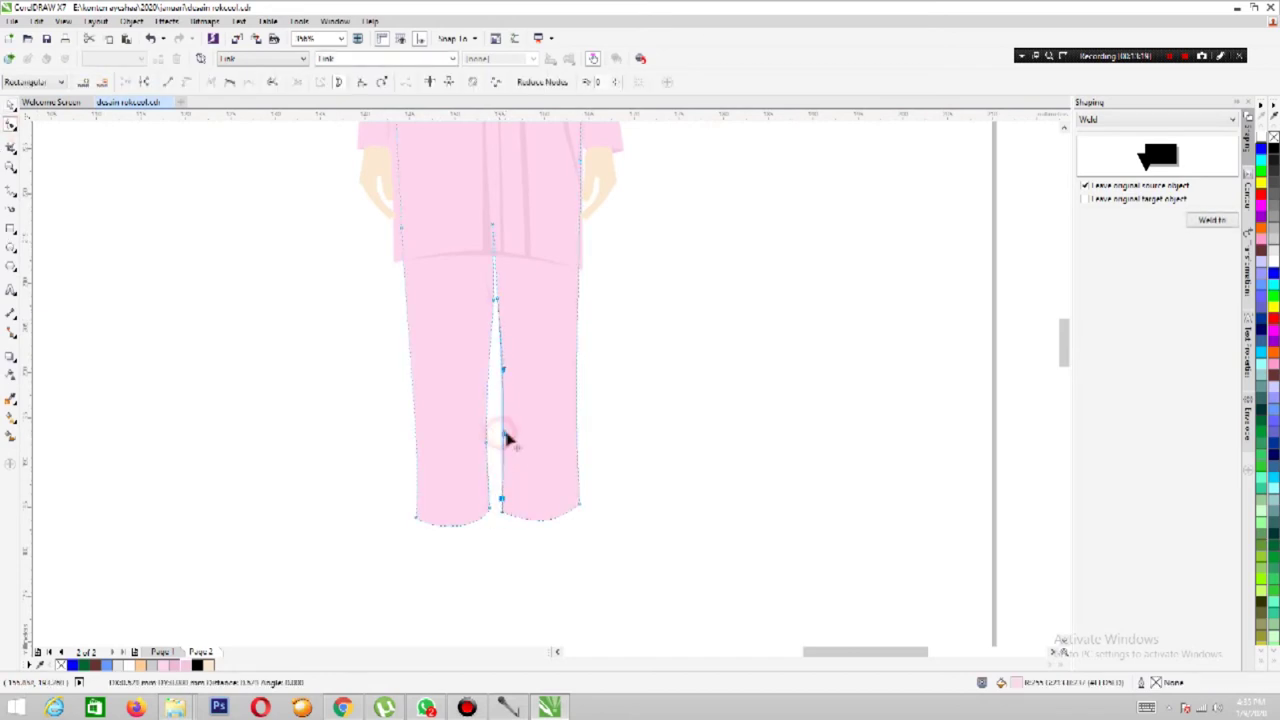
key("space")
left_click(237, 329)
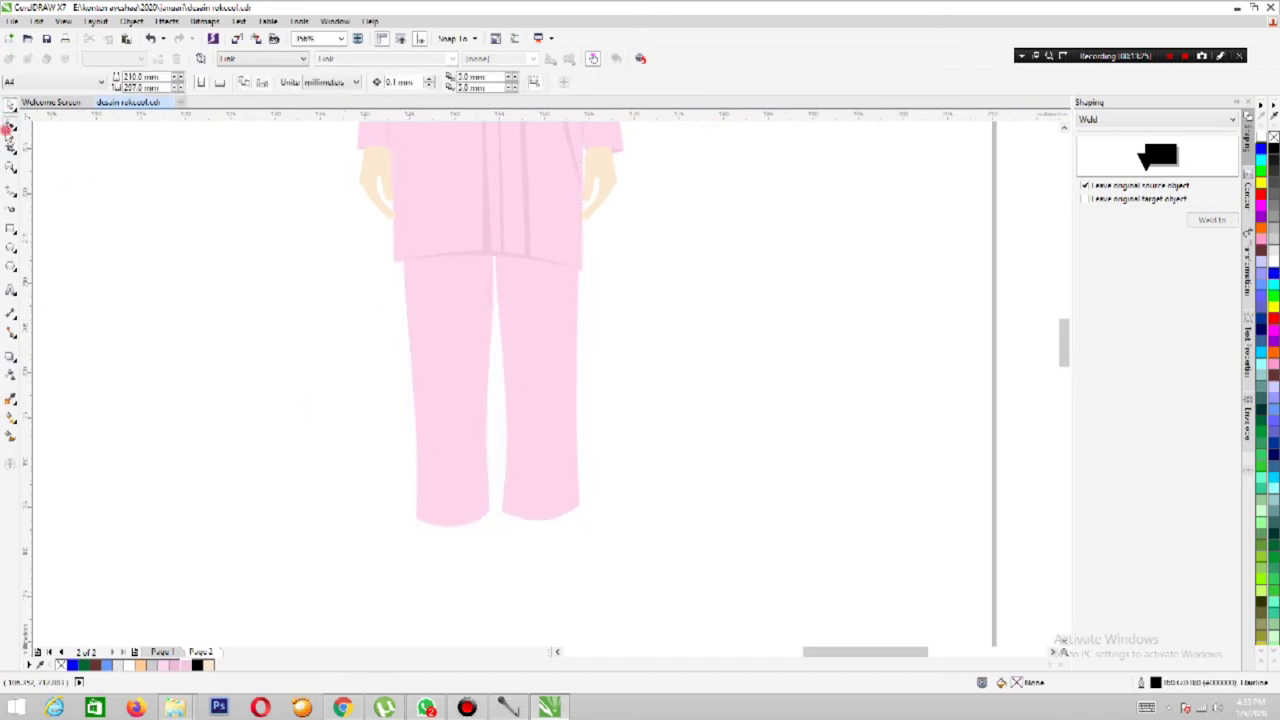
left_click(9, 128)
left_click(578, 510)
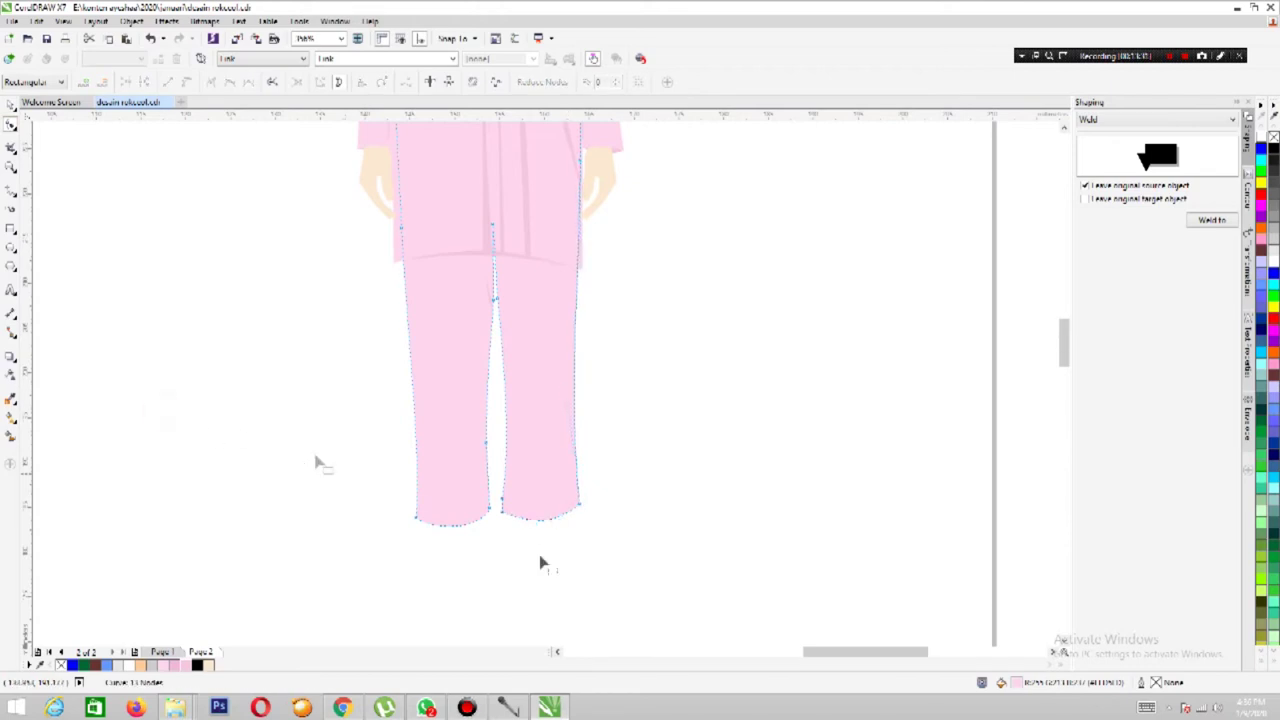
Compare the flat-coloured trousers with the trouser legs on the pink tracksuit photo.
key("F2")
left_click_drag(386, 237, 686, 429)
left_click(410, 232)
left_click_drag(410, 232, 413, 193)
left_click_drag(428, 320, 427, 350)
key("F2")
scroll(420, 349, "down", 4)
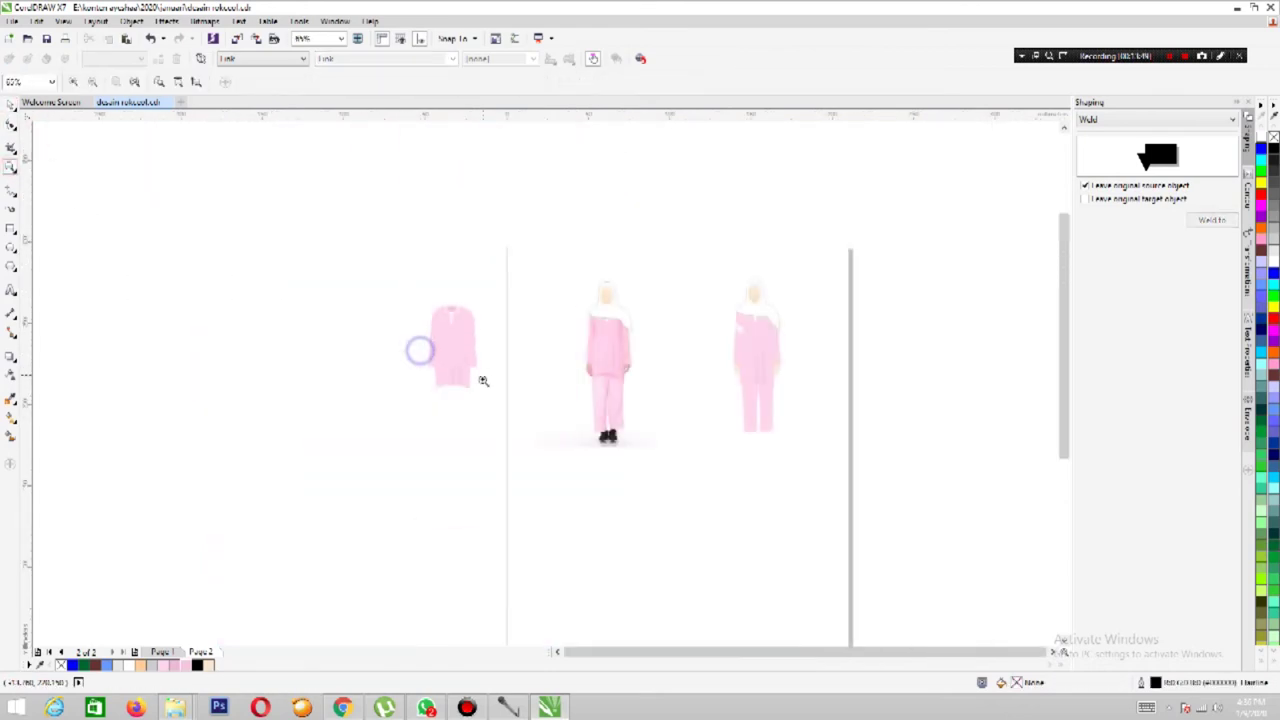
left_click_drag(585, 320, 620, 443)
scroll(567, 310, "down", 4)
scroll(720, 363, "up", 6)
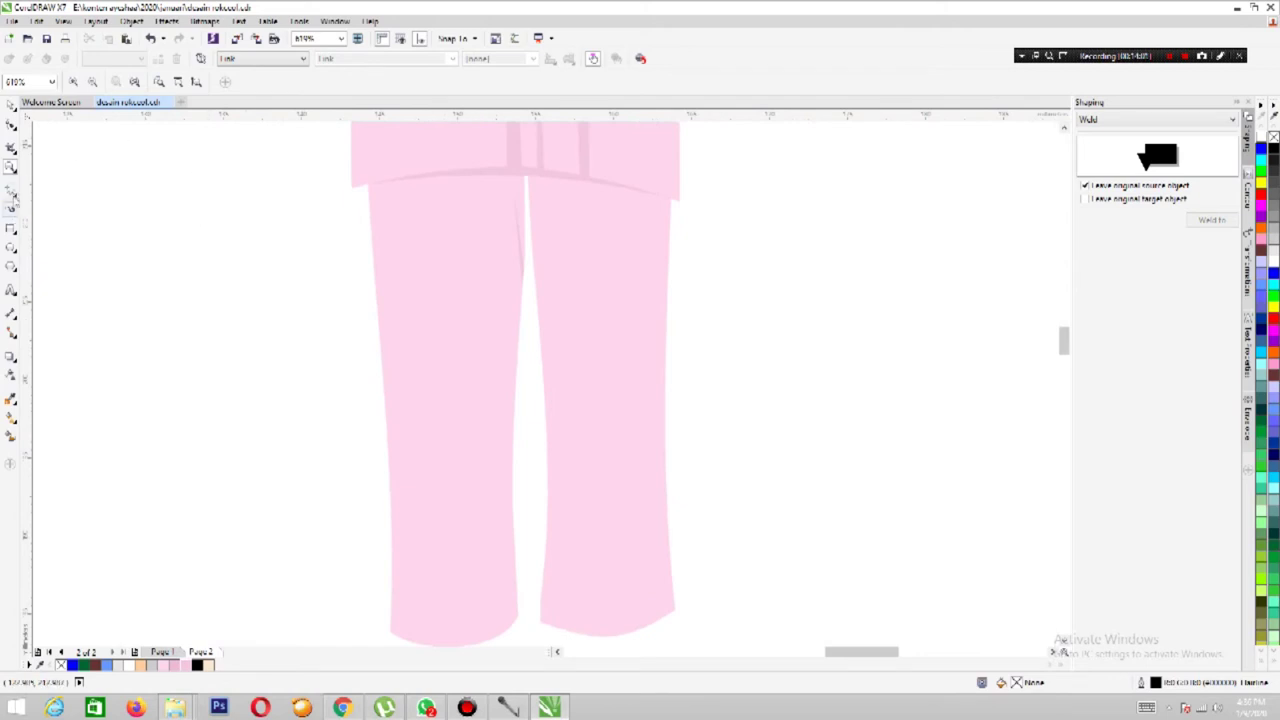
Draw a thin fold sliver about 5 mm tall on the left leg's inner edge, filled with the darker fold pink and without outline.
left_click(11, 193)
left_click(513, 371)
double_click(514, 327)
left_click(514, 283)
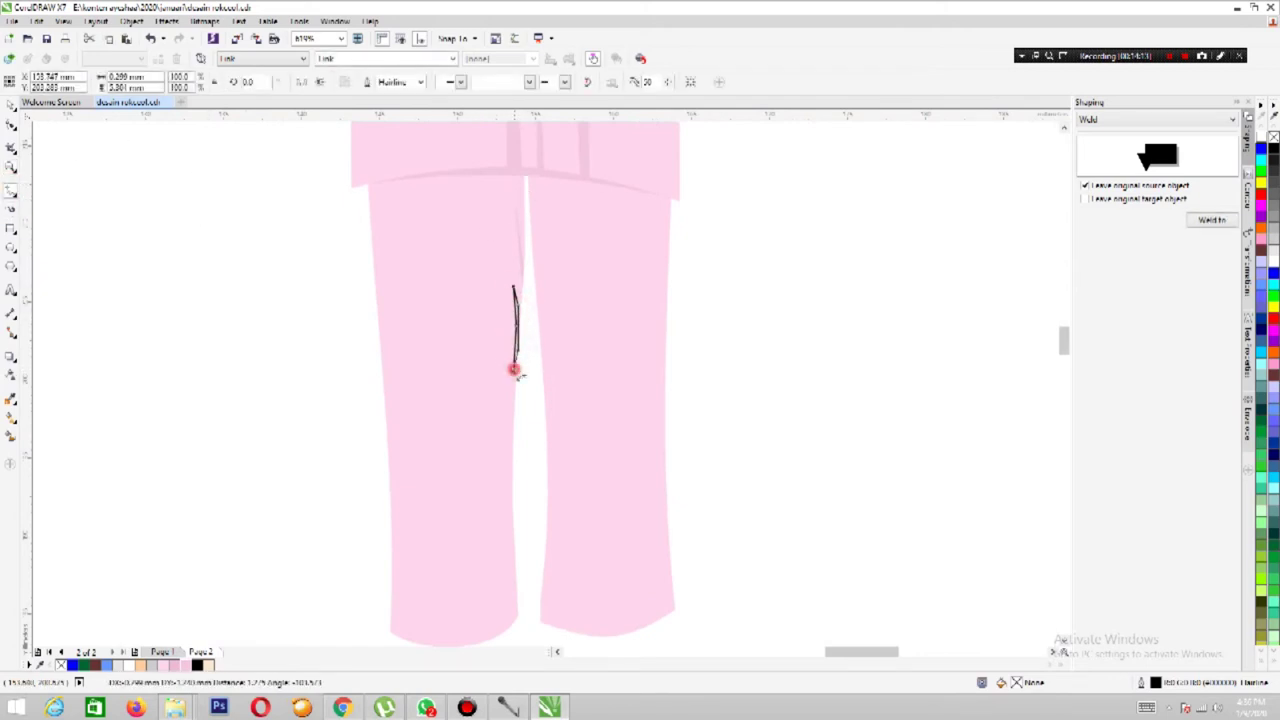
left_click(10, 105)
left_click(795, 310)
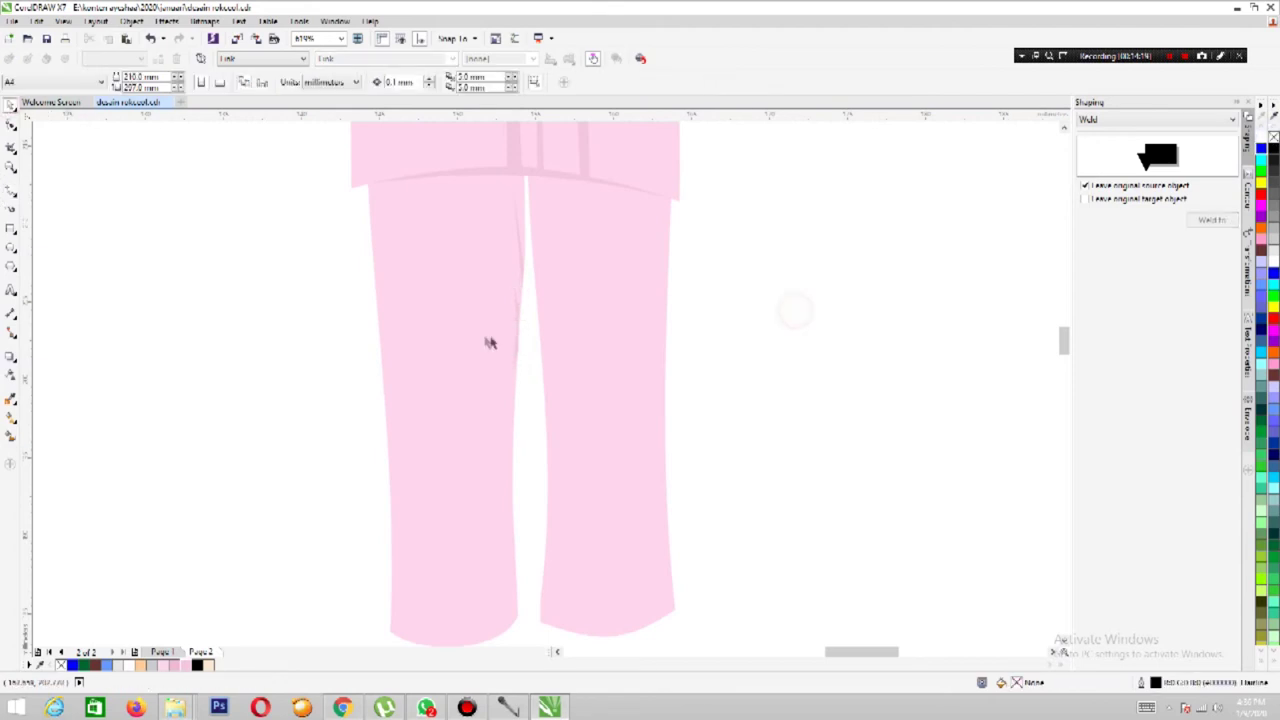
Place a mirrored copy of the new fold sliver at the right leg's inner edge.
left_click(516, 313)
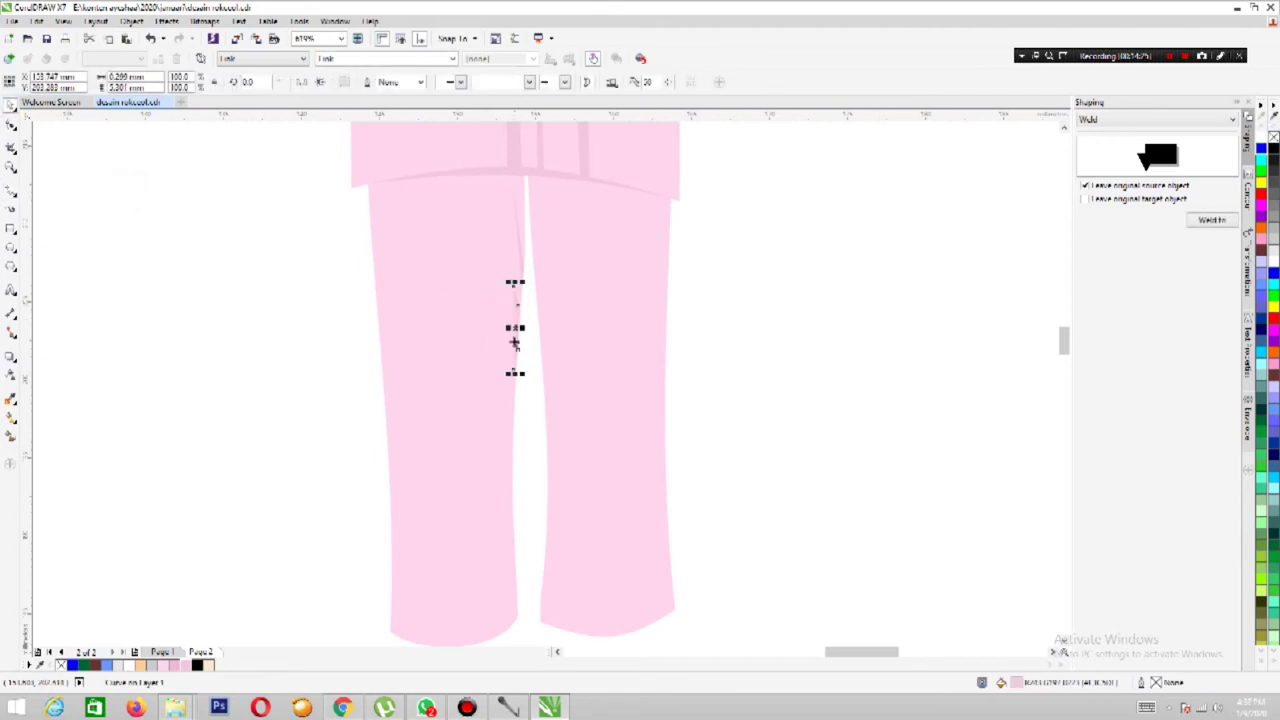
left_click_drag(517, 326, 538, 320)
key("Escape")
left_click(538, 320)
key("Escape")
left_click(549, 291)
Adjust the mirrored sliver's nodes and position so it follows the right leg's inner edge.
left_click(10, 122)
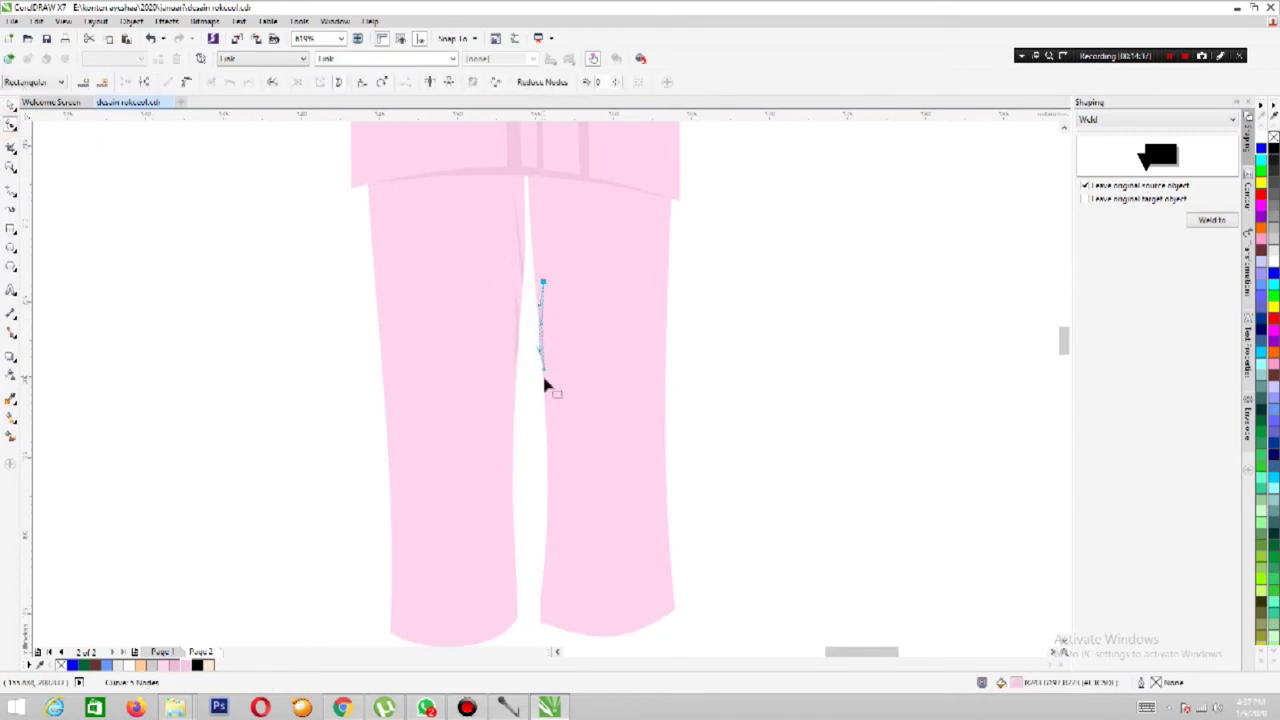
key("space")
mouse_move(540, 325)
left_mouse_down()
mouse_move(512, 240)
mouse_move(566, 246)
mouse_move(544, 208)
mouse_move(541, 317)
left_mouse_up()
left_click(538, 229)
left_click(541, 317)
left_click(126, 323)
Trace the black upper of the left shoe on the photo as a closed outline about 5.9 mm wide and 6.6 mm tall.
left_click(11, 167)
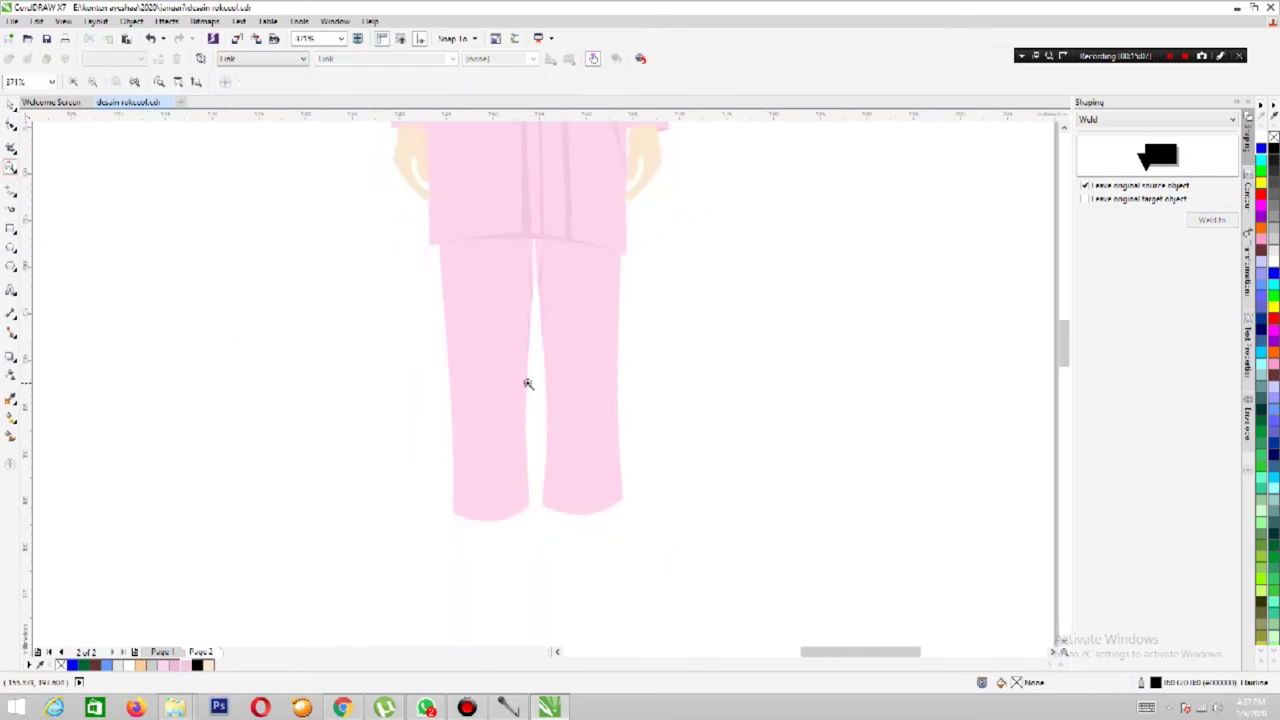
scroll(580, 371, "down", 3)
scroll(652, 438, "up", 3)
scroll(652, 438, "down", 3)
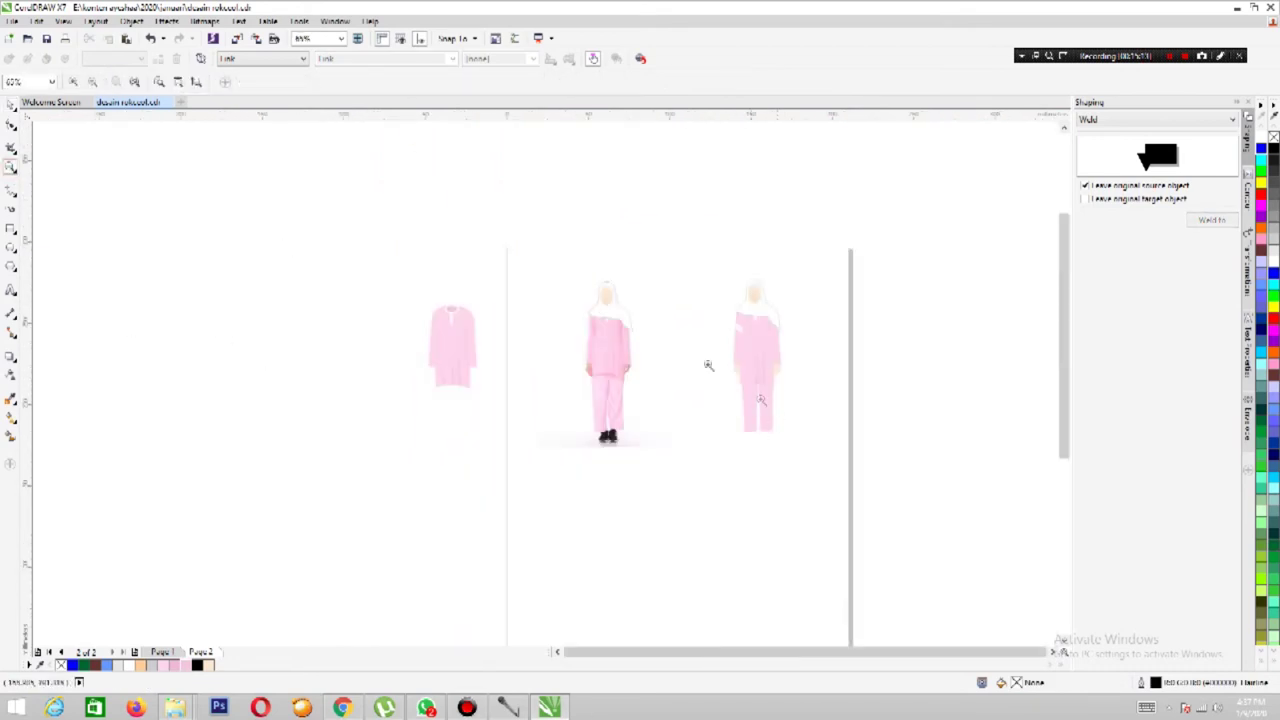
scroll(659, 409, "up", 3)
left_click_drag(454, 369, 603, 523)
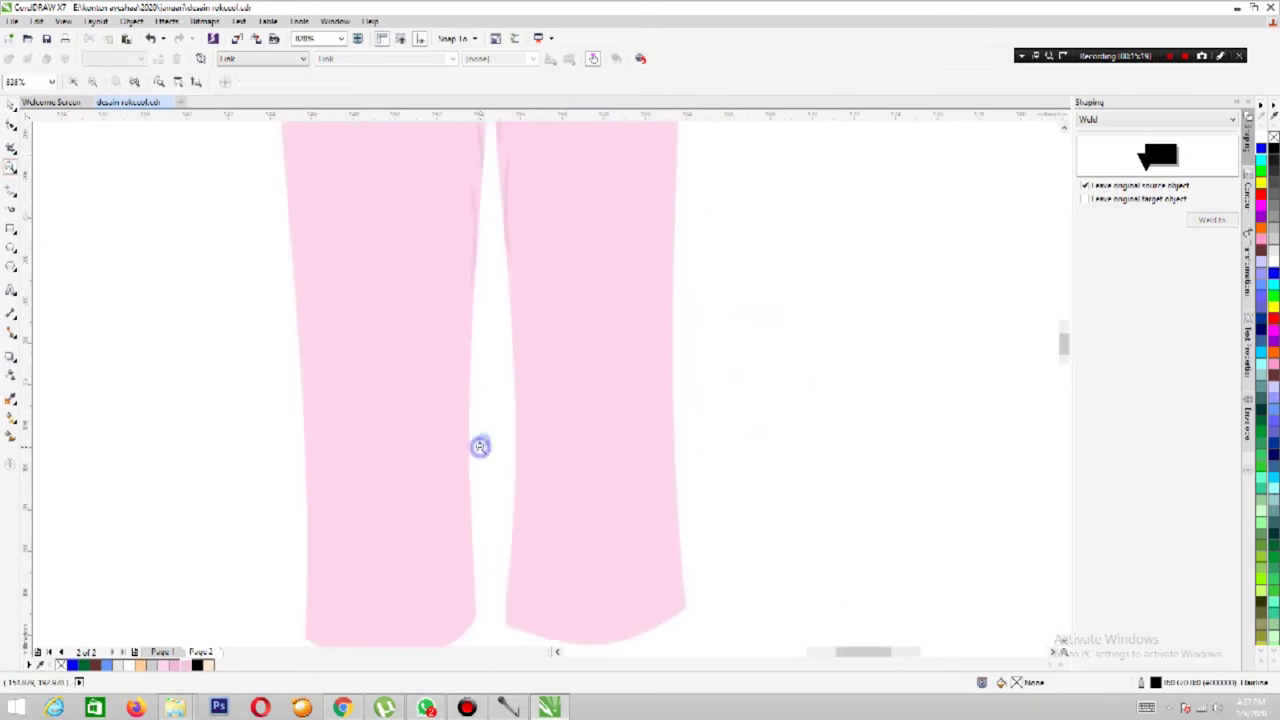
left_click(9, 188)
mouse_move(529, 551)
left_mouse_down()
mouse_move(506, 353)
mouse_move(524, 390)
mouse_move(525, 323)
mouse_move(537, 507)
left_mouse_up()
left_click(302, 443)
left_click(340, 374)
left_click(345, 321)
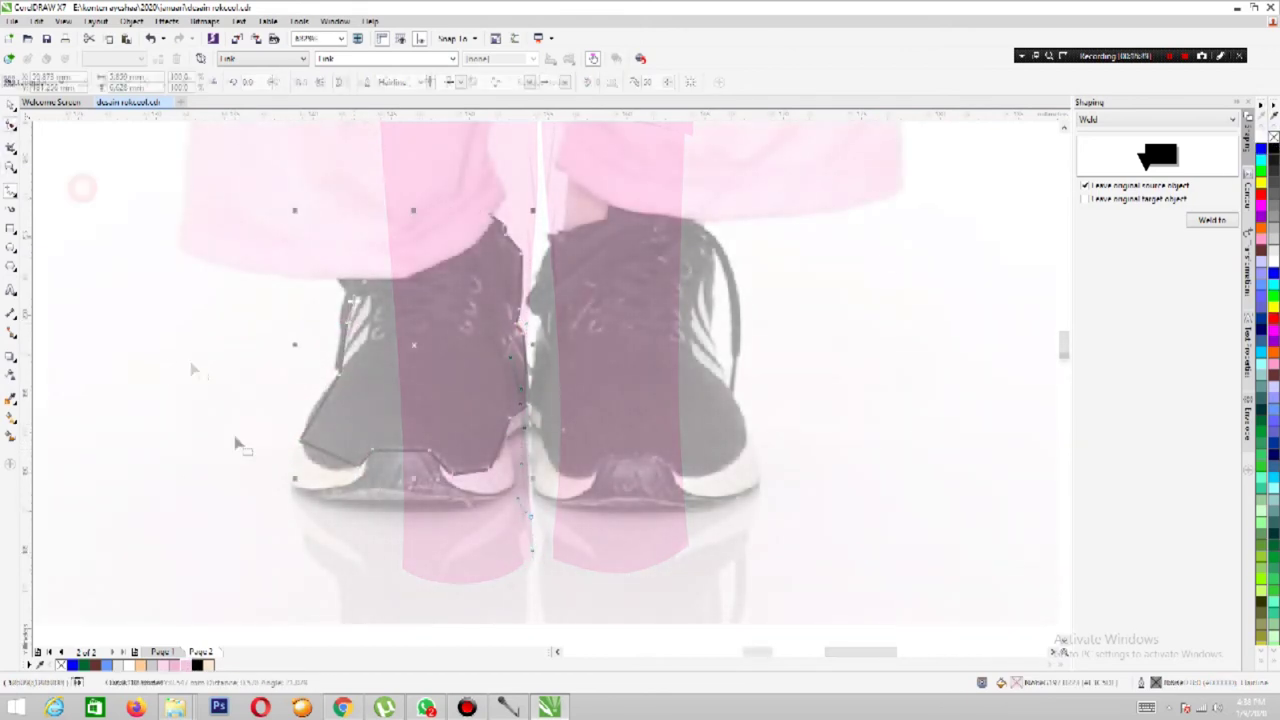
left_click(340, 275)
left_click(498, 218)
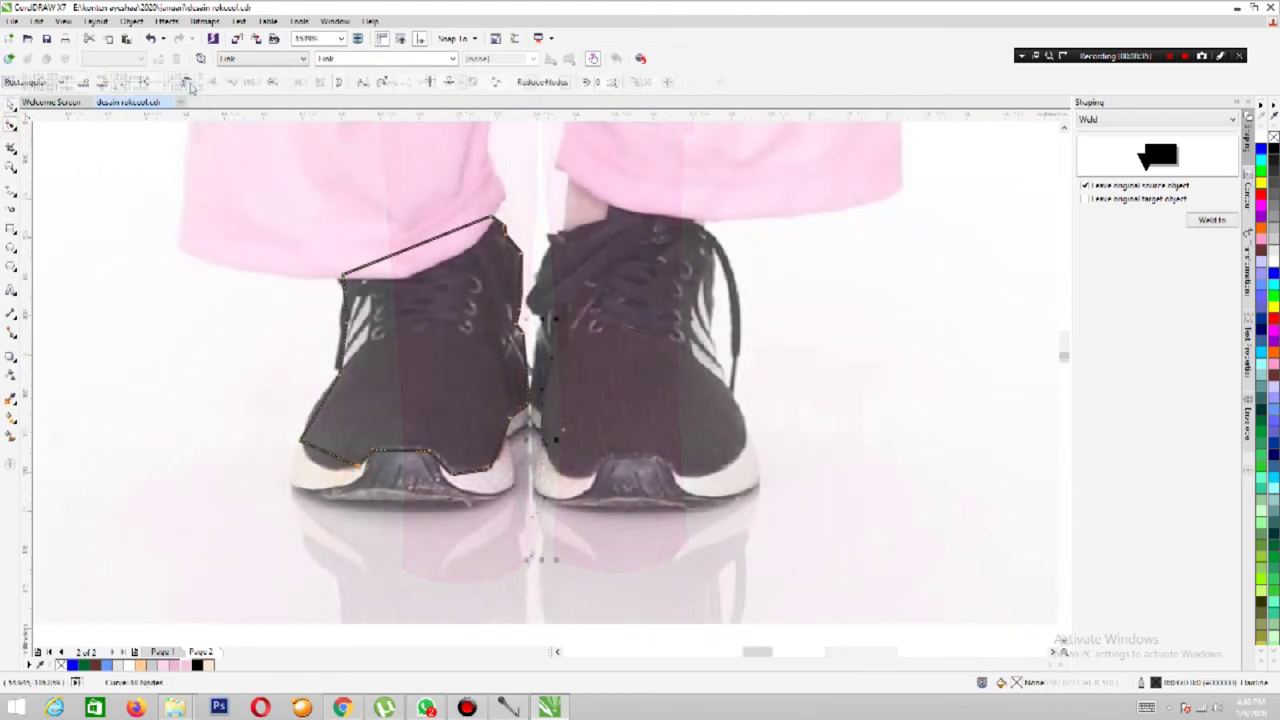
Curve the shoe outline's segments to follow the rounded toe and sides, and remove the surplus nodes.
key("F10")
left_click_drag(325, 479, 310, 412)
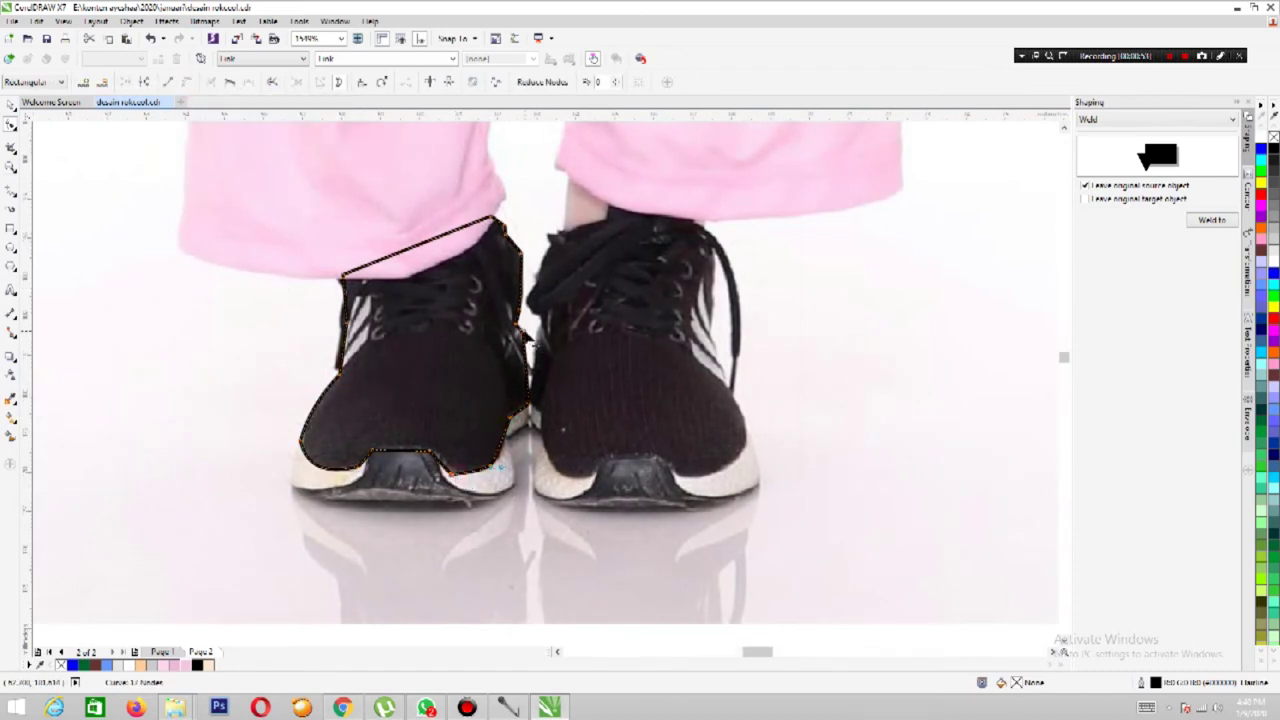
left_click(180, 82)
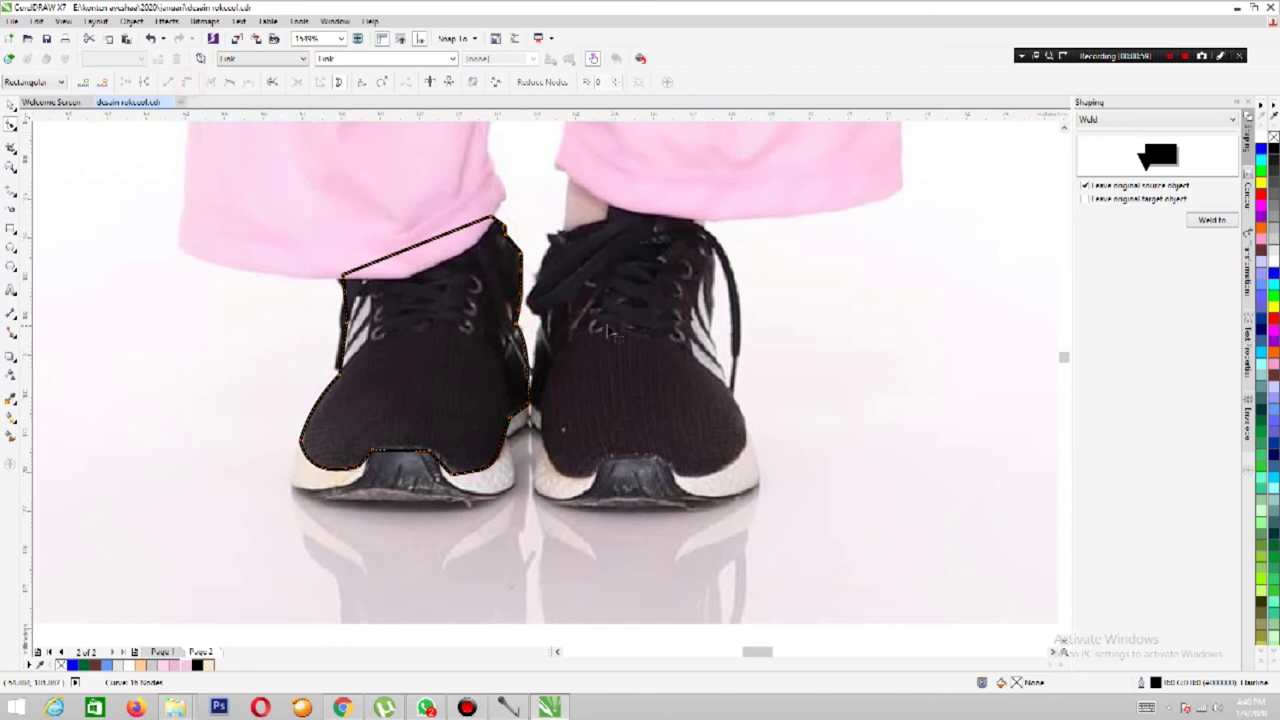
left_click(345, 322)
key("Delete")
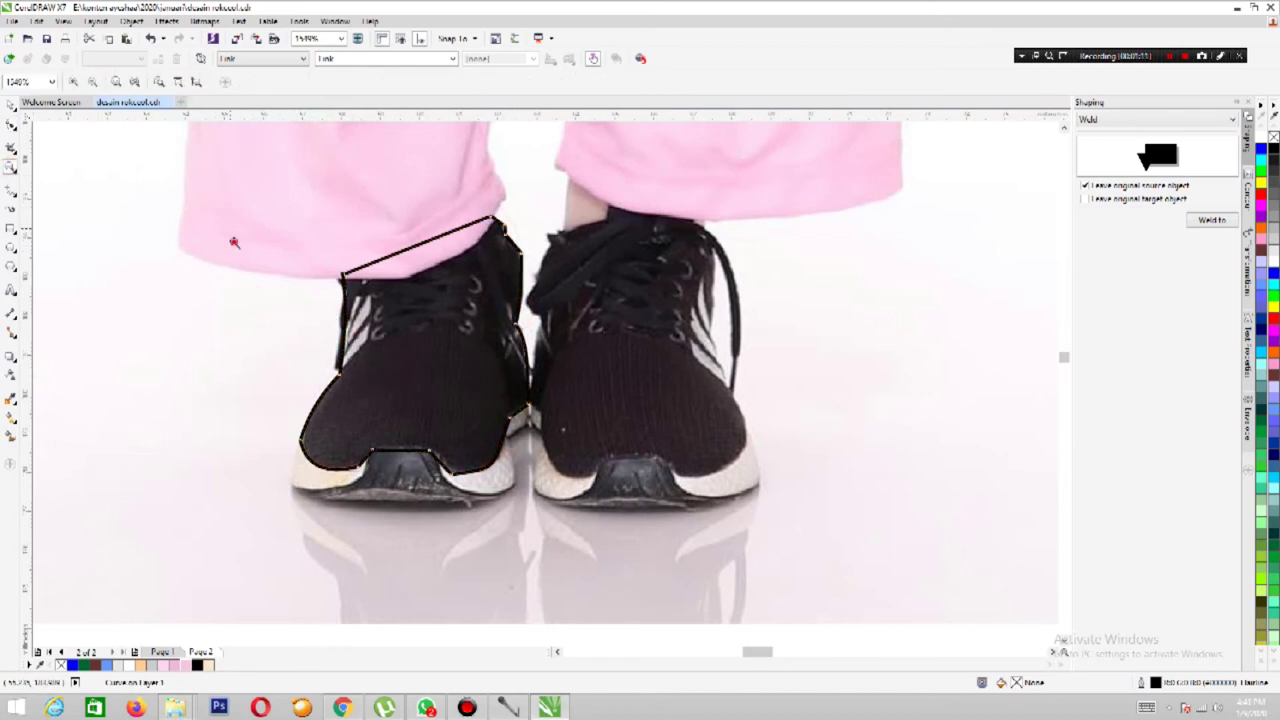
Draw a closed outline about 2 mm wide and 1.2 mm tall around the white sole section left of the toe cap.
scroll(391, 389, "up", 2)
key("space")
left_click(236, 515)
left_click(310, 517)
left_click(350, 479)
double_click(250, 450)
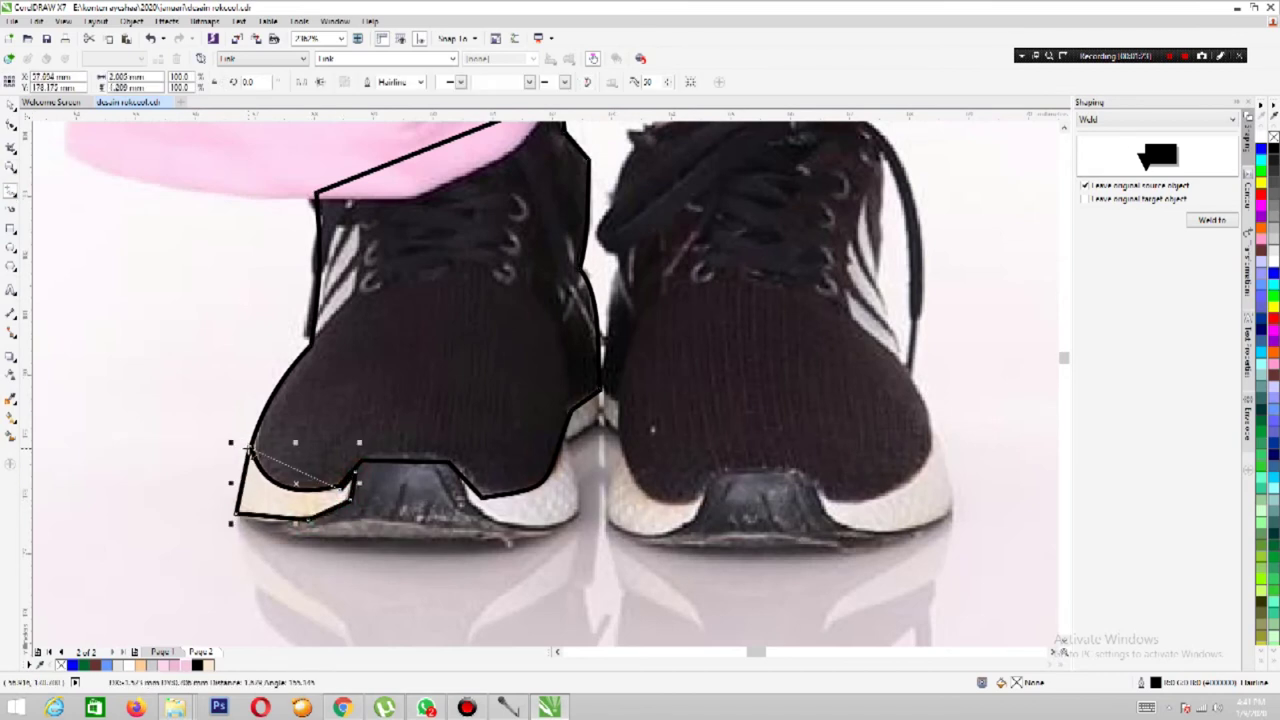
Curve the small sole outline's edges to match the shoe's rounded white section.
left_click(10, 125)
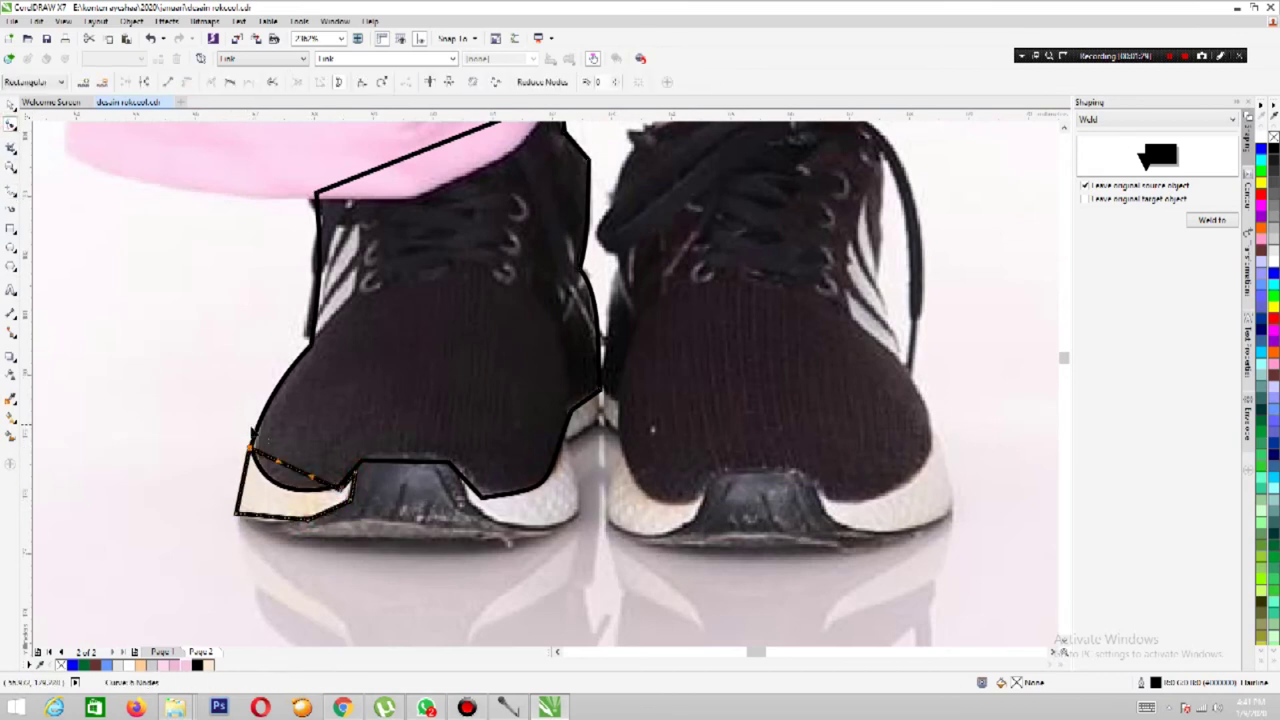
left_click(280, 516)
left_click(187, 82)
left_click_drag(280, 516, 290, 505)
key("space")
left_click(102, 480)
Fill the small sole piece light grey and the shoe upper dark grey, and remove both outlines.
left_click(257, 510)
left_click(146, 665)
right_click(1272, 136)
left_click(512, 411)
left_click(197, 665)
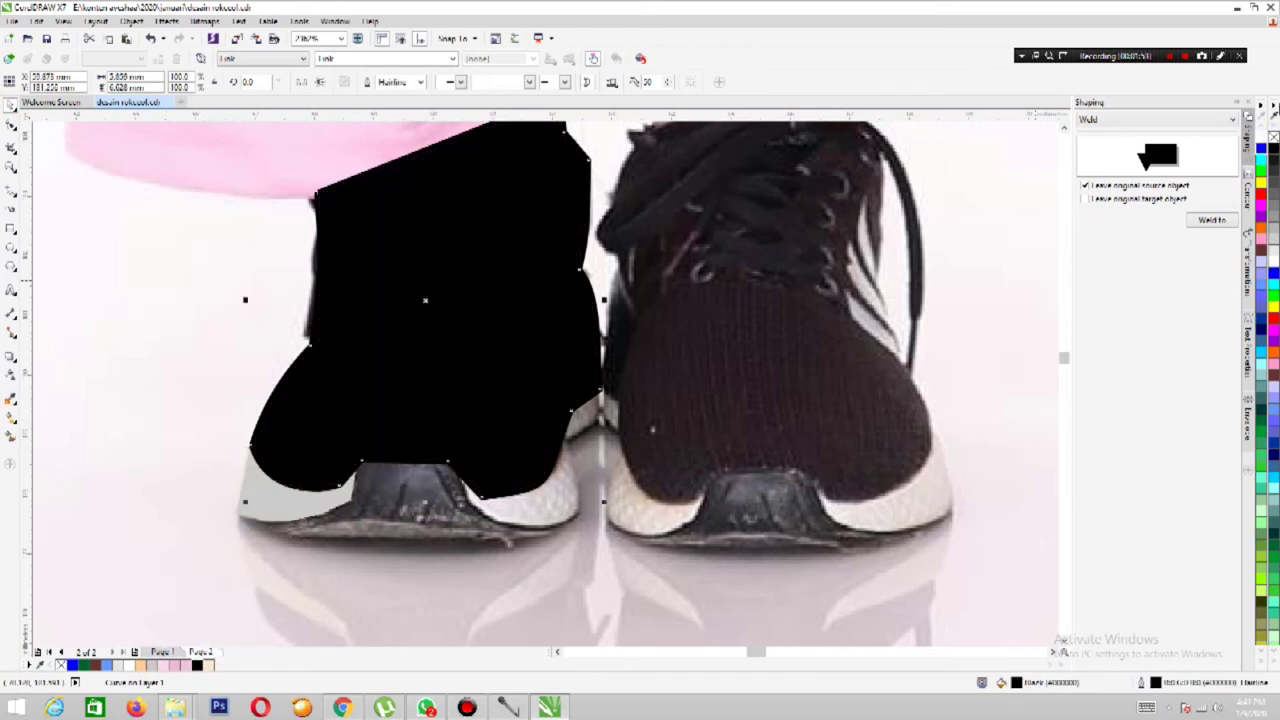
left_click(1273, 205)
right_click(1272, 137)
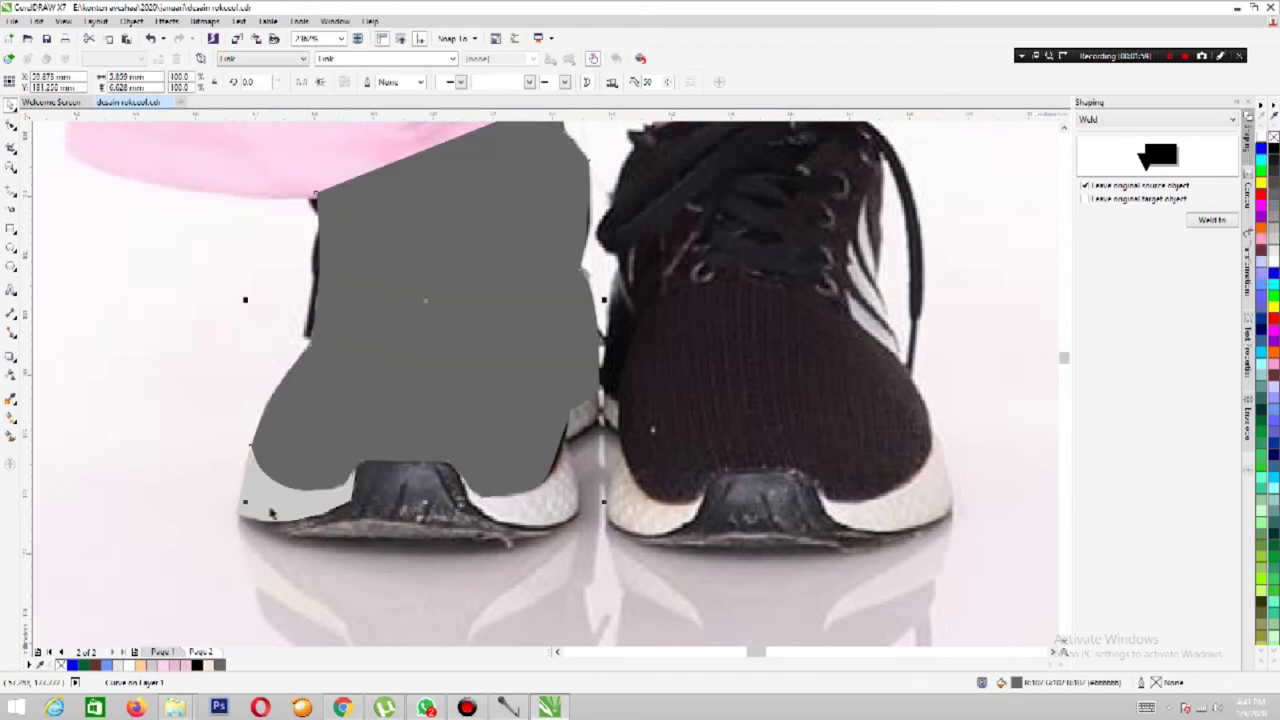
Trace the white sole section right of the toe cap, including the small part rising along the shoe's inner side.
left_click(450, 462)
left_click(483, 496)
left_click(540, 487)
left_click(565, 438)
left_click(603, 383)
left_click(570, 413)
left_click(600, 425)
left_click(579, 508)
left_click(560, 526)
left_click(482, 515)
left_click(450, 462)
Remove surplus nodes from the right sole outline and curve its lower and upper edges to match the photo.
left_click(10, 125)
double_click(563, 522)
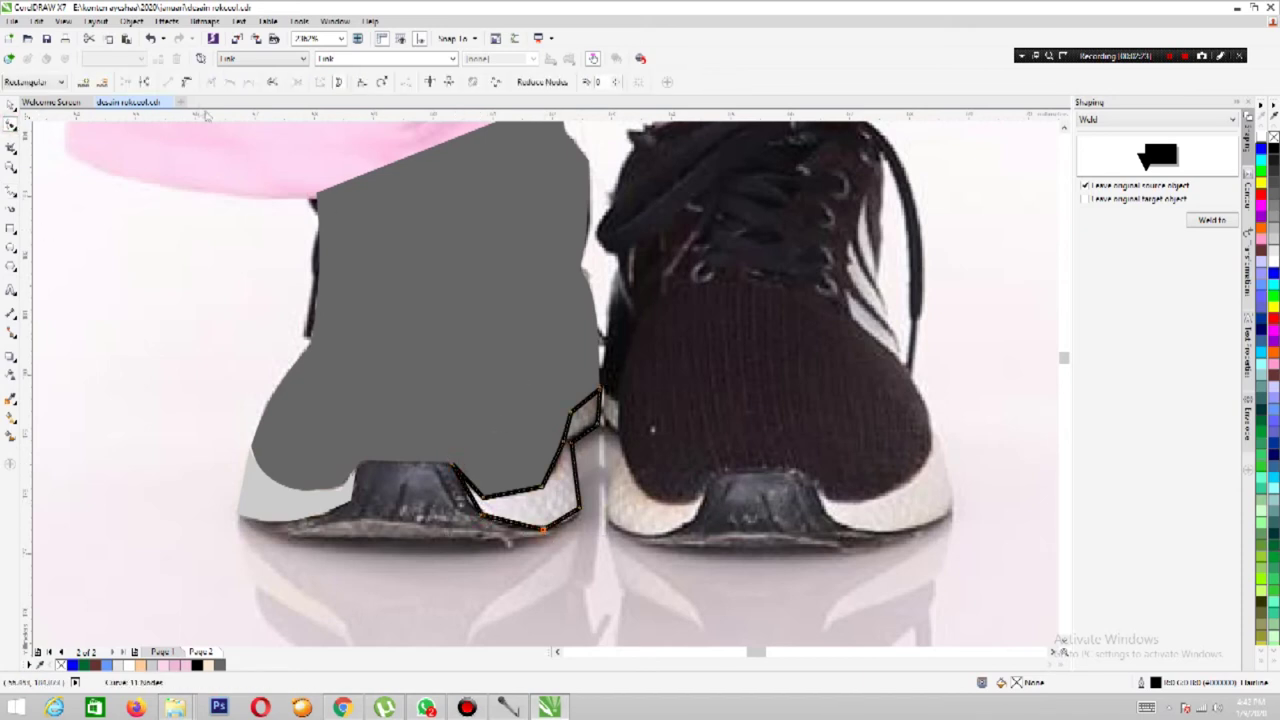
left_click(187, 82)
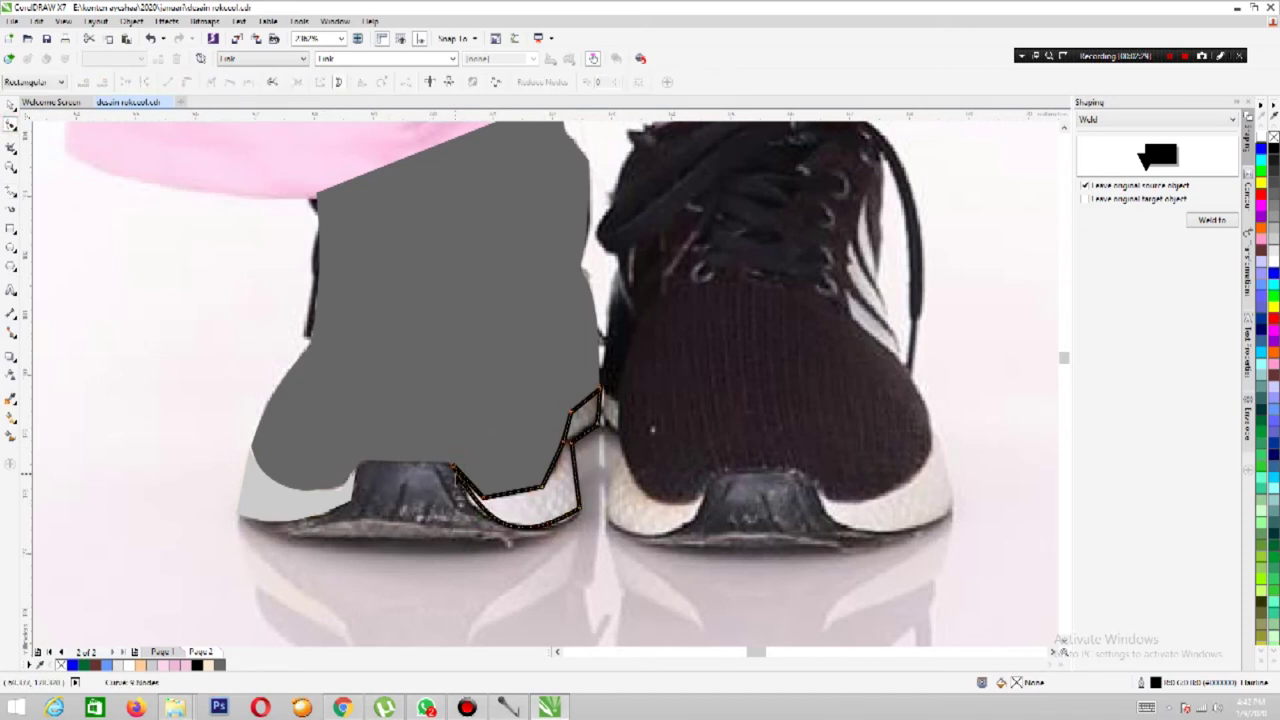
left_click_drag(482, 516, 483, 522)
double_click(483, 521)
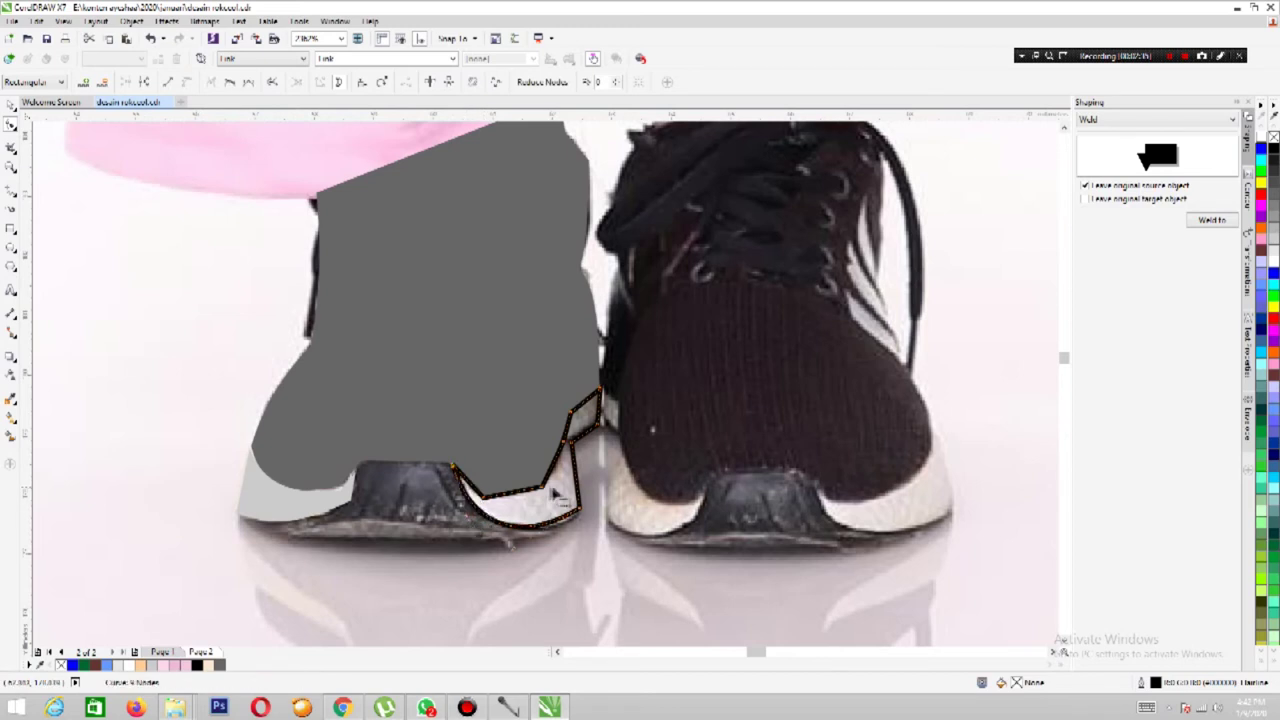
left_click(580, 511)
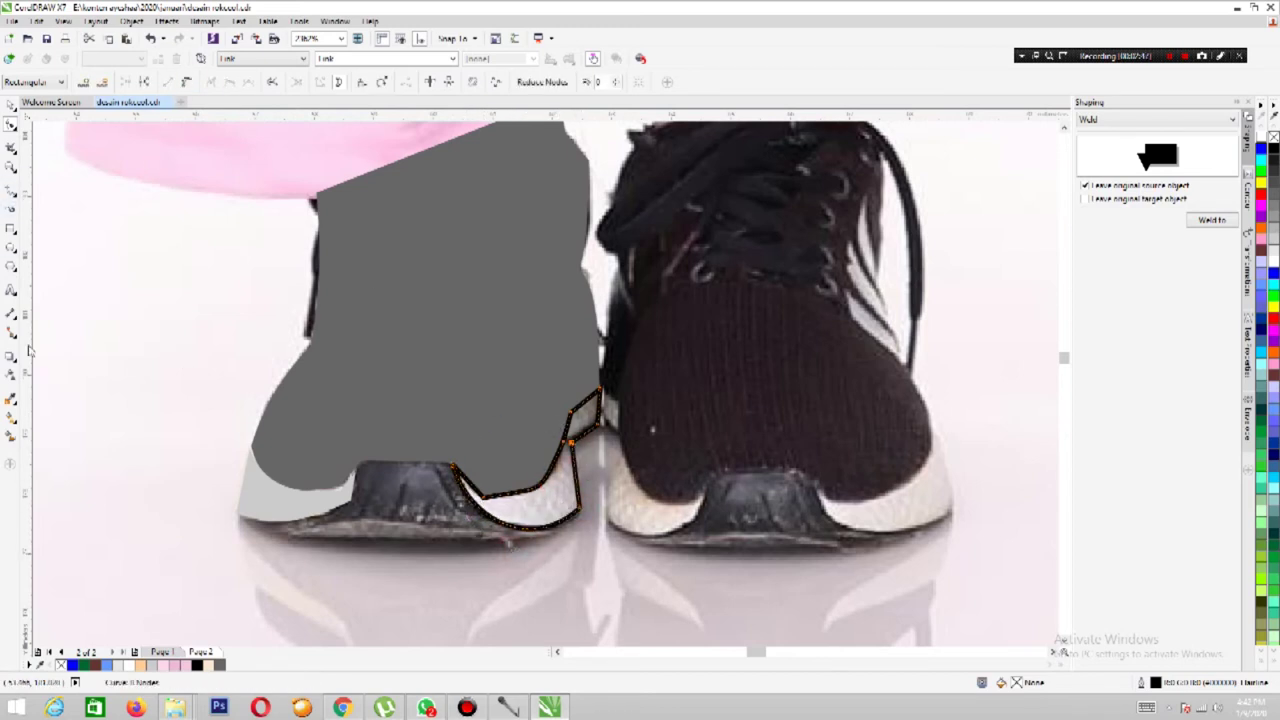
Fill the right sole piece with the left piece's light grey, 20% Black, and remove its outline.
left_click(11, 398)
left_click(507, 511)
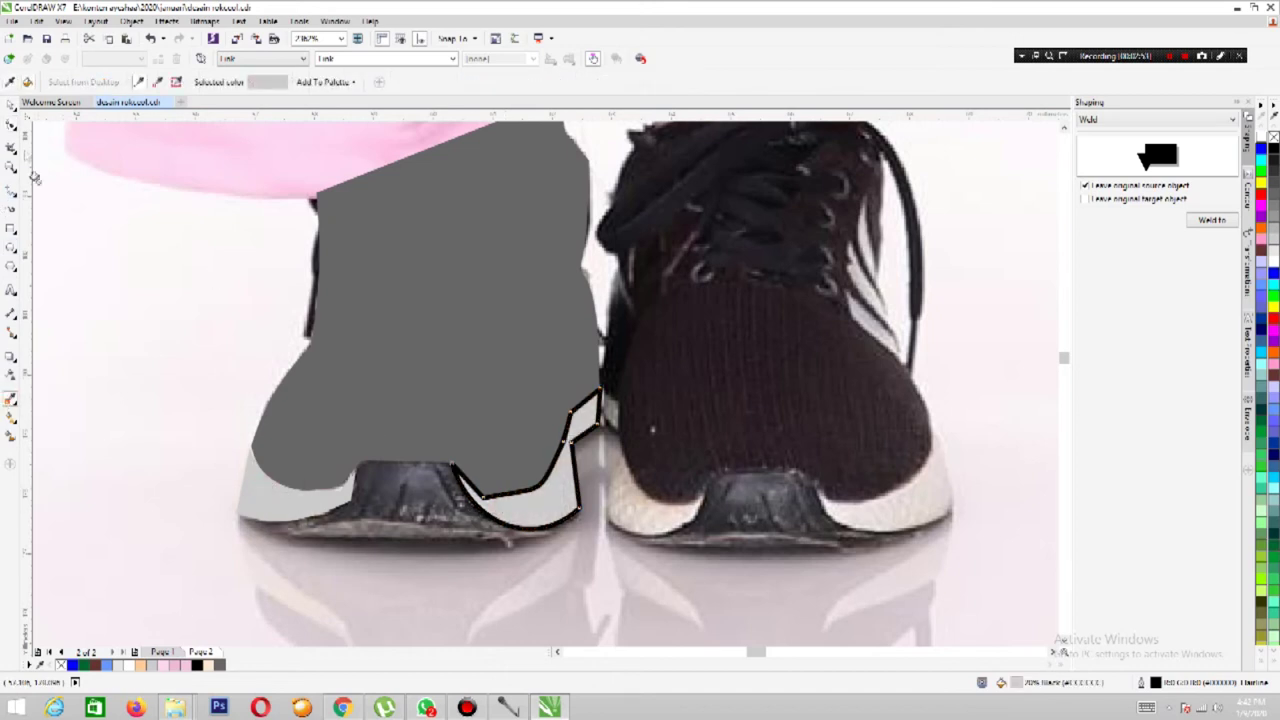
left_click(10, 122)
key("F10")
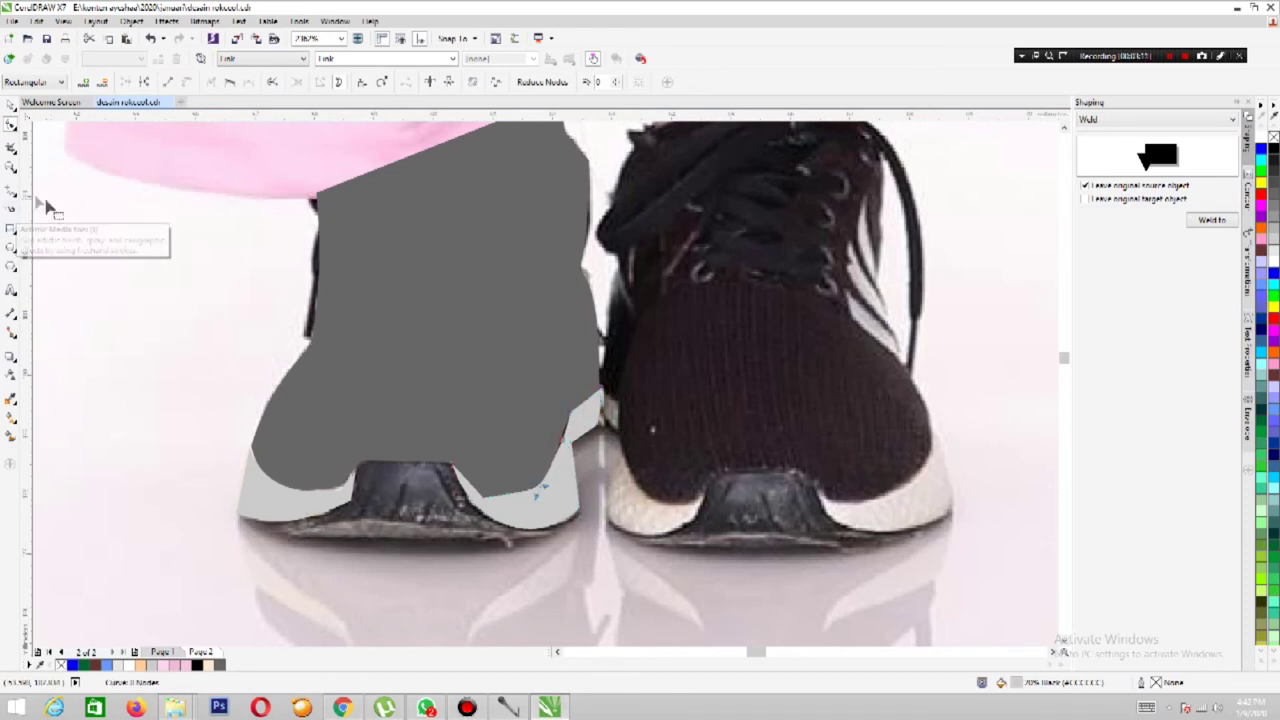
Trace the left shoe's black toe cap and outsole as one closed outline about 5.8 mm wide and 1.3 mm tall.
left_click(11, 190)
left_click_drag(358, 462, 452, 462)
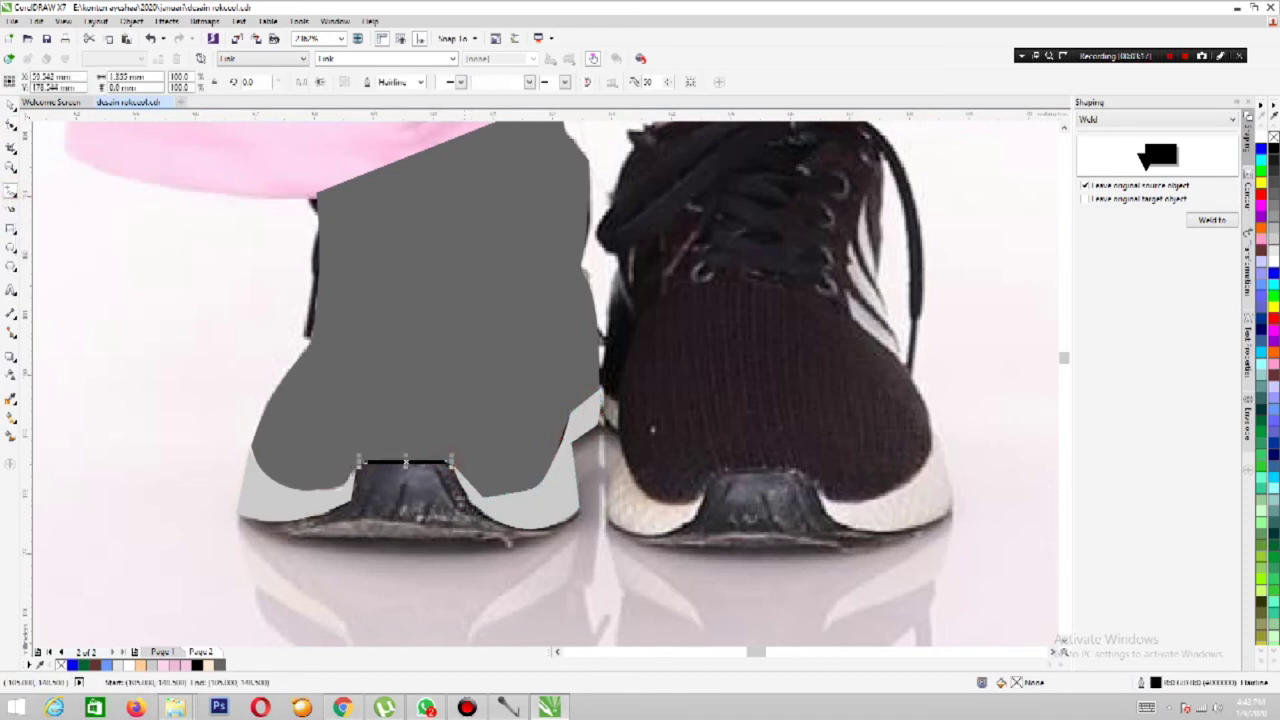
left_click(470, 505)
left_click(580, 514)
left_click(552, 537)
left_click(330, 538)
double_click(237, 515)
left_click(349, 502)
left_click(364, 463)
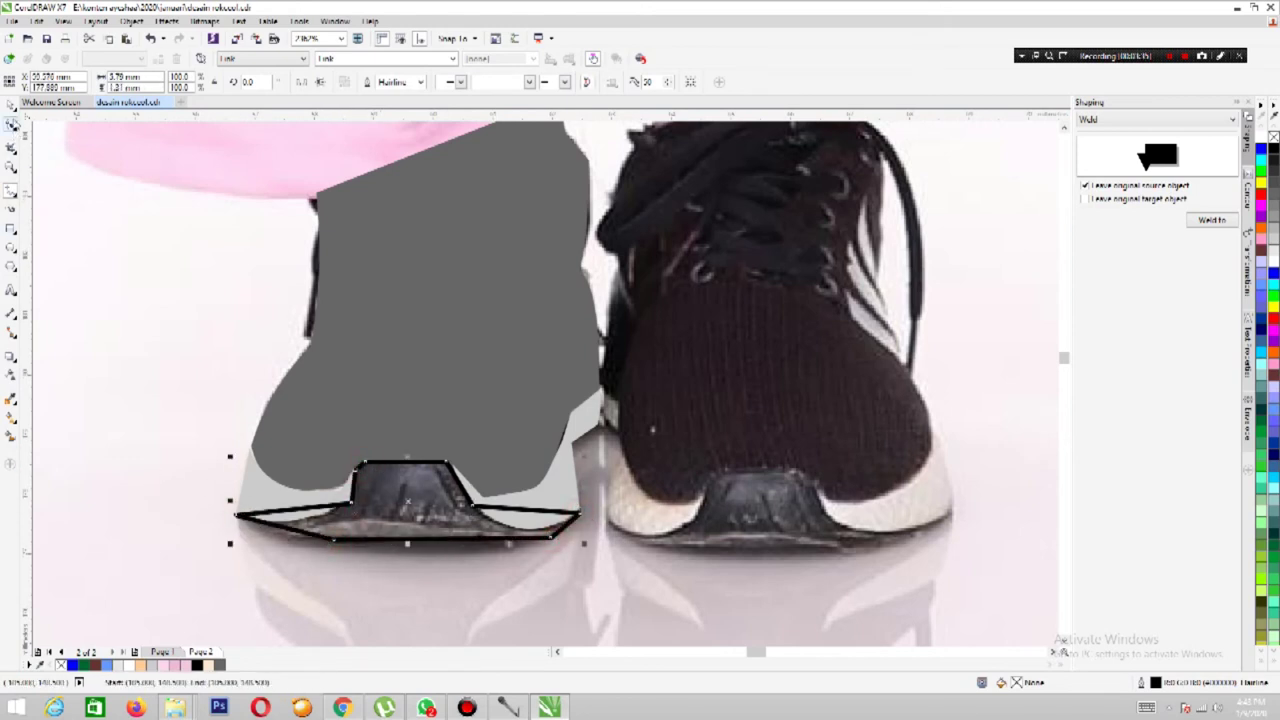
Curve the outsole's bottom edge and both sides beside the toe cap, deleting the surplus bottom nodes.
key("F10")
left_click(237, 516)
left_click(357, 549)
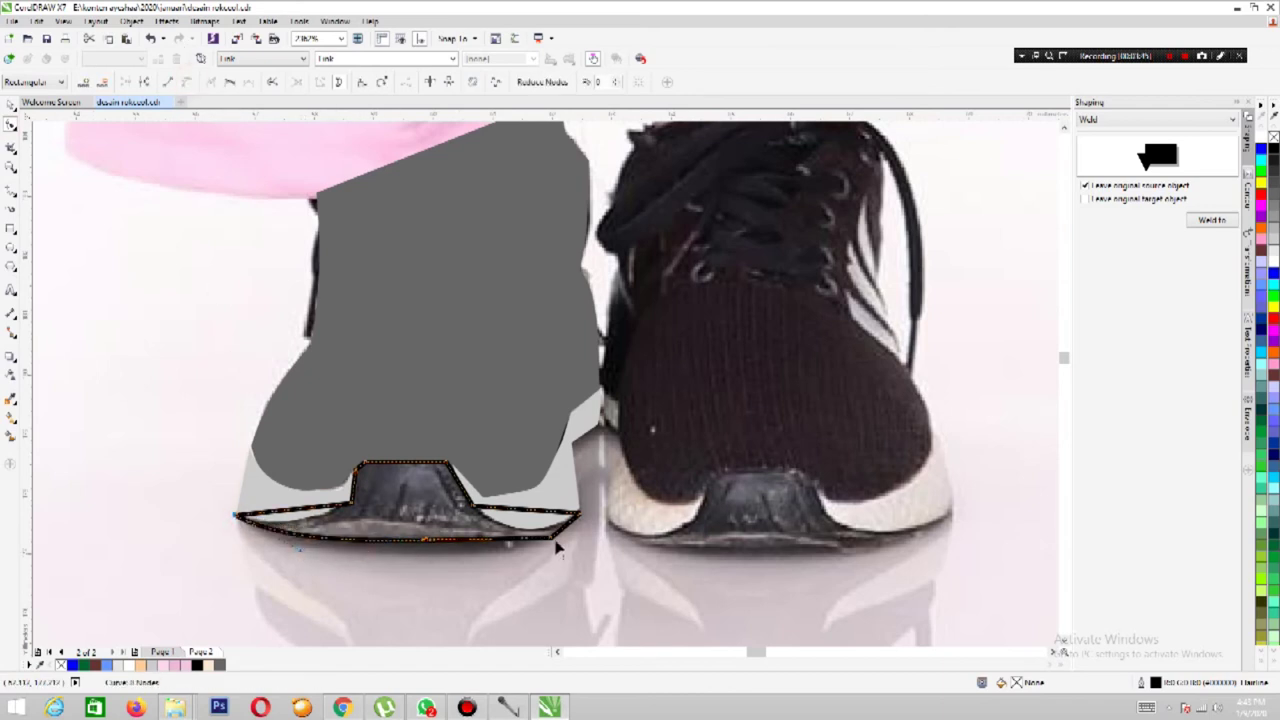
left_click(186, 84)
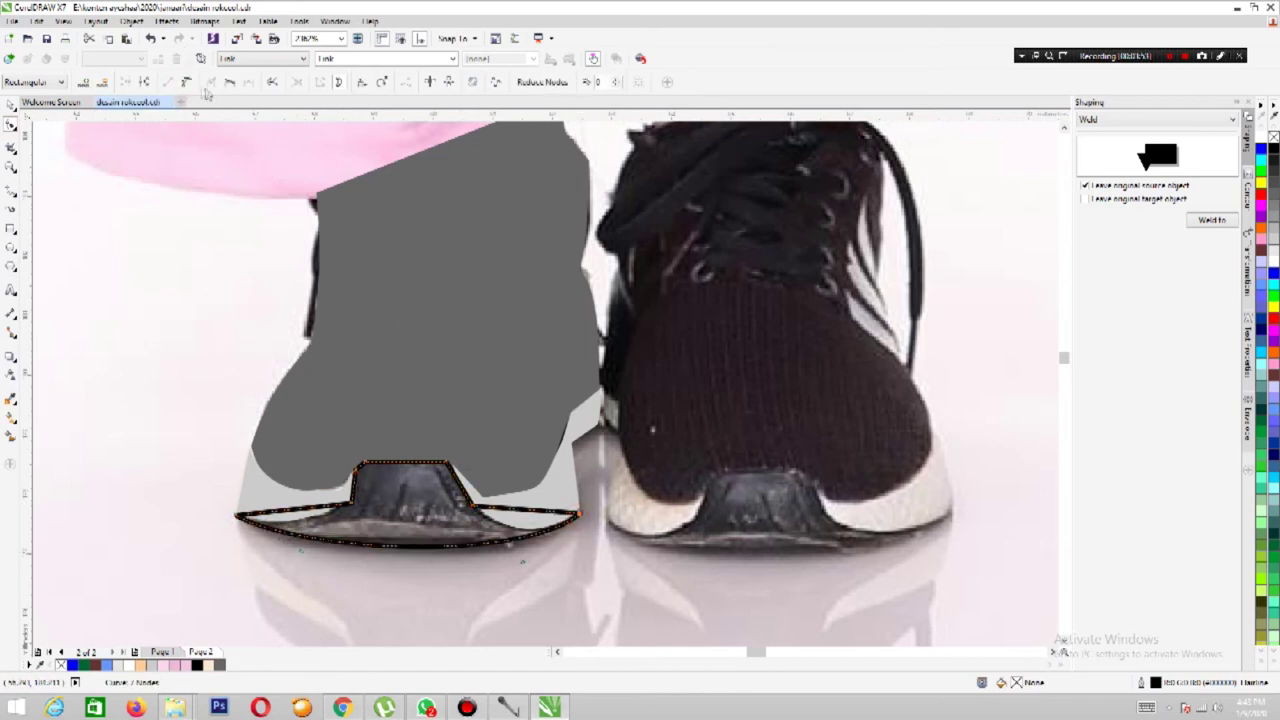
left_click(530, 520)
key("Delete")
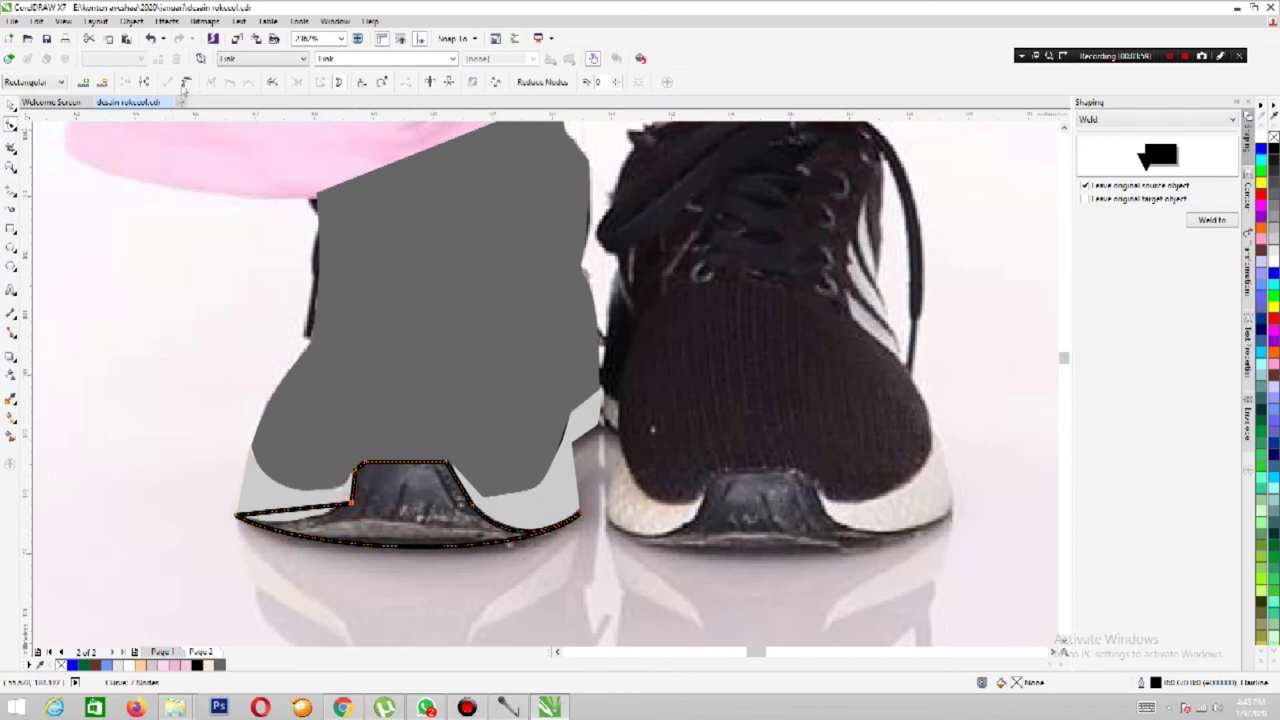
left_click(10, 166)
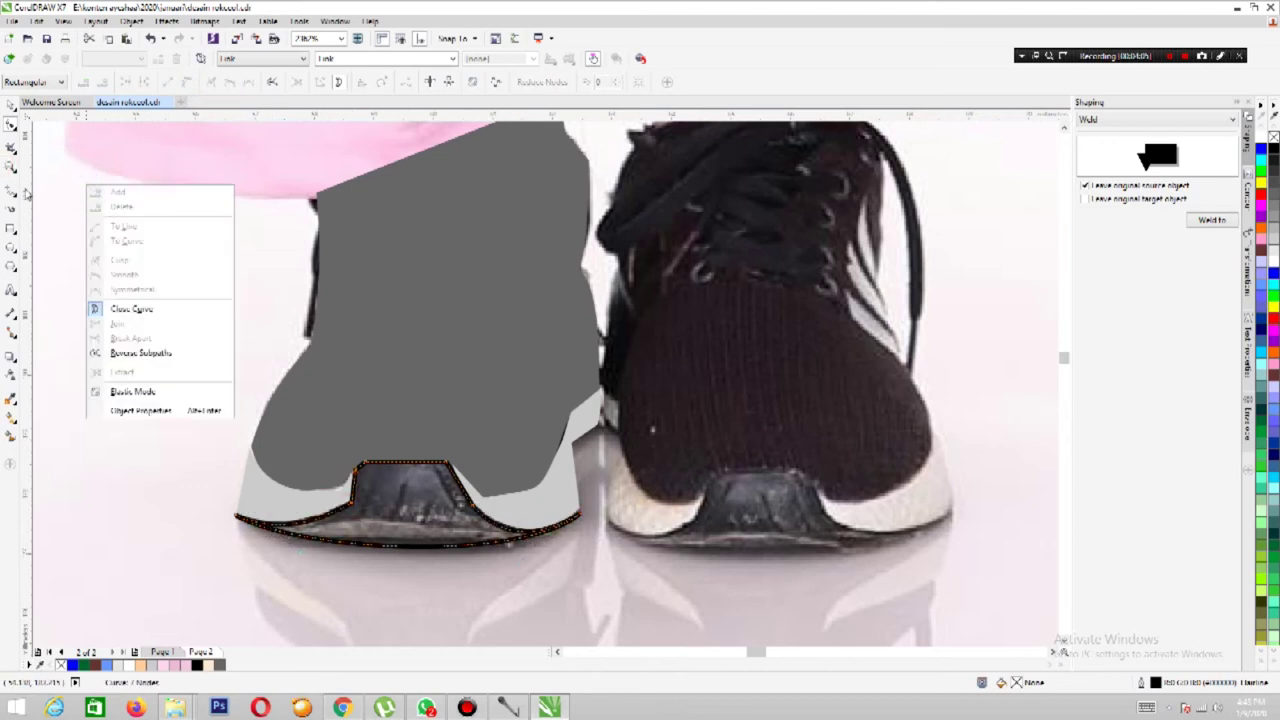
scroll(338, 265, "down", 1)
Fill the toe cap and outsole piece with the near-black colour sampled from the photo's toe cap, and remove its outline.
left_click(10, 398)
left_click(400, 470)
key("space")
right_click(1273, 135)
left_click(10, 124)
left_click(446, 488)
left_click(10, 167)
scroll(163, 543, "down", 3)
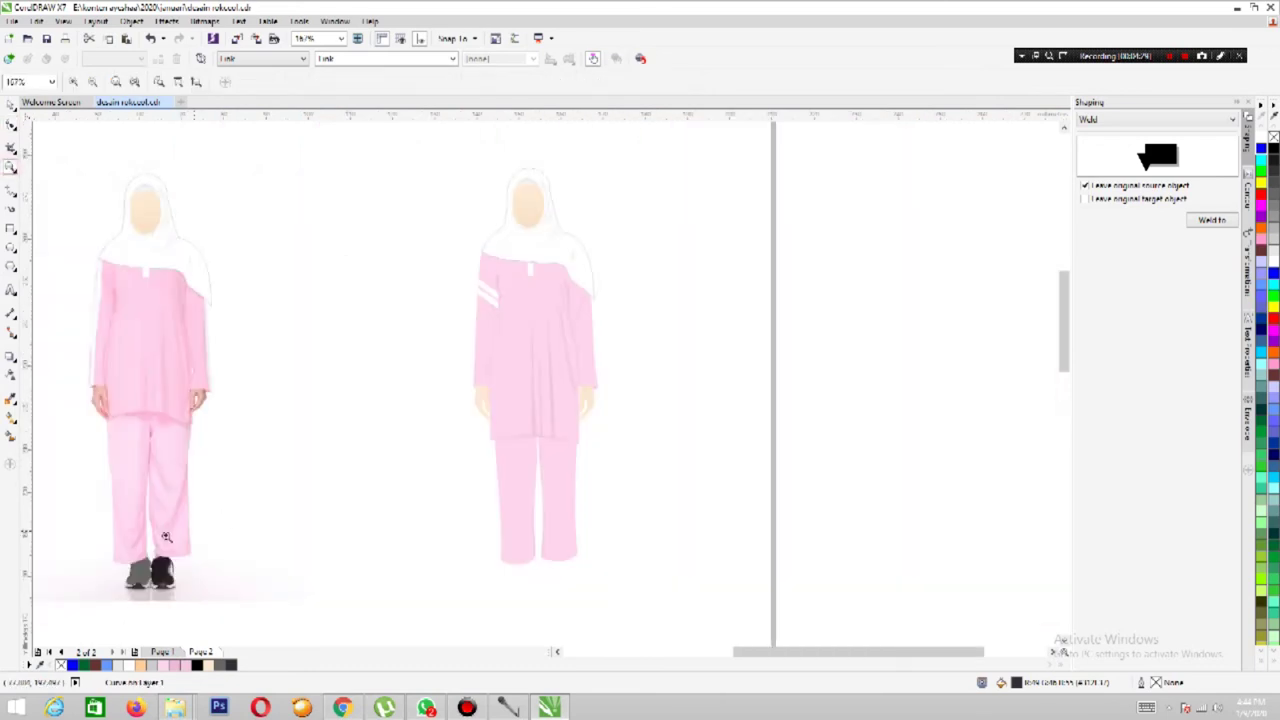
Fill the left shoe's upper with near-black #1A1A1A and group the shoe's three pieces.
scroll(359, 351, "up", 3)
left_click(12, 110)
left_click(535, 350)
left_click(196, 665)
left_click(497, 398)
left_click(496, 385, "shift")
key("ctrl+g")
left_click_drag(477, 352, 617, 522)
key("Escape")
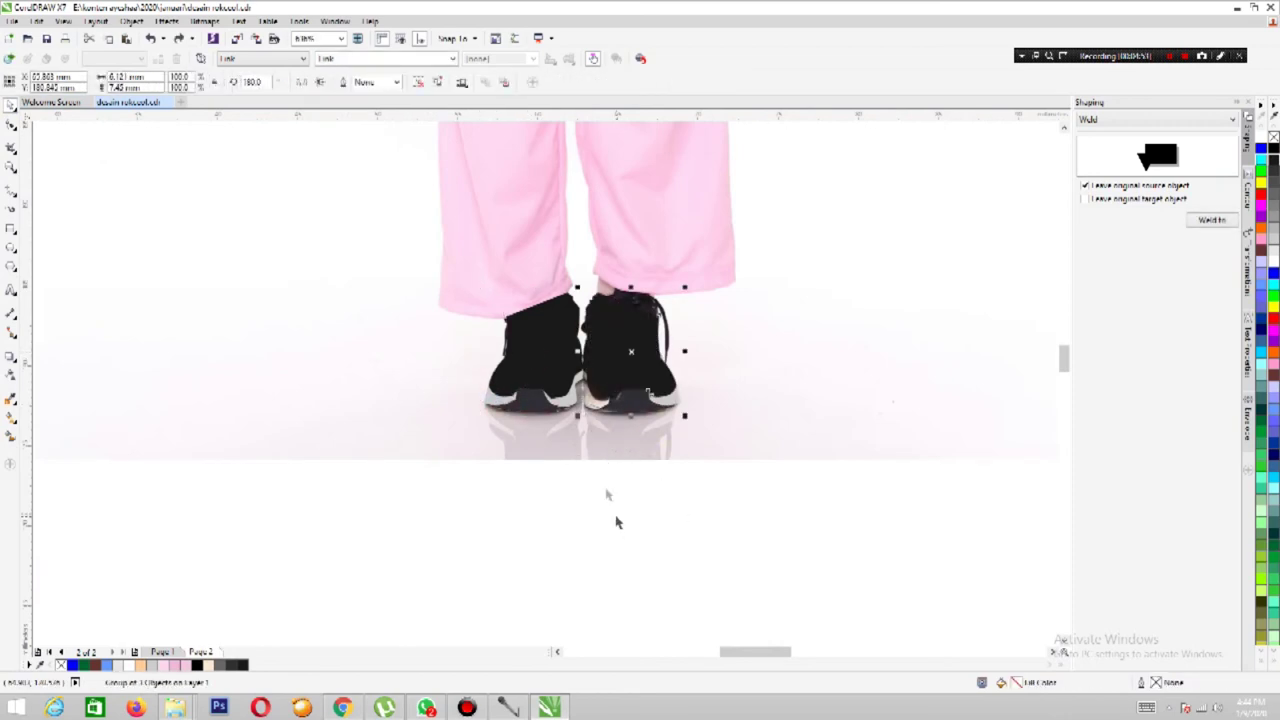
key("Delete")
Mirror a copy of the grouped left shoe horizontally onto the right shoe in the photo.
left_click(518, 392)
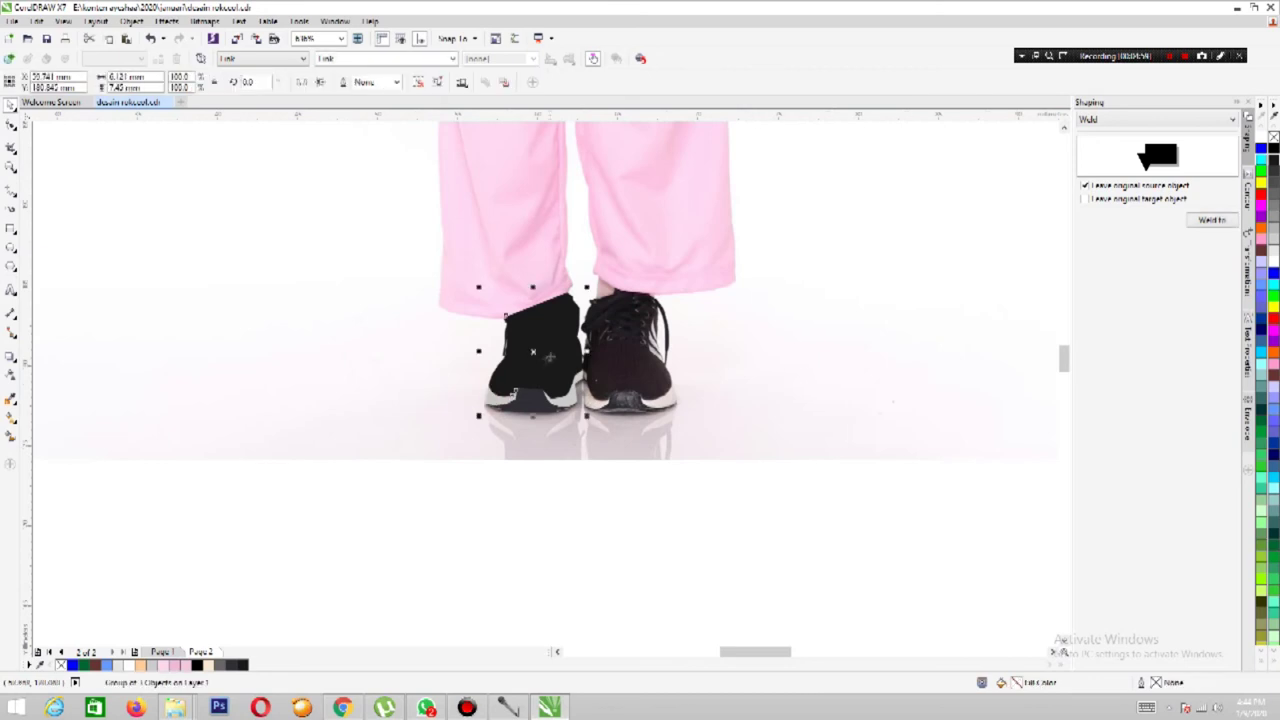
left_click_drag(479, 351, 684, 351)
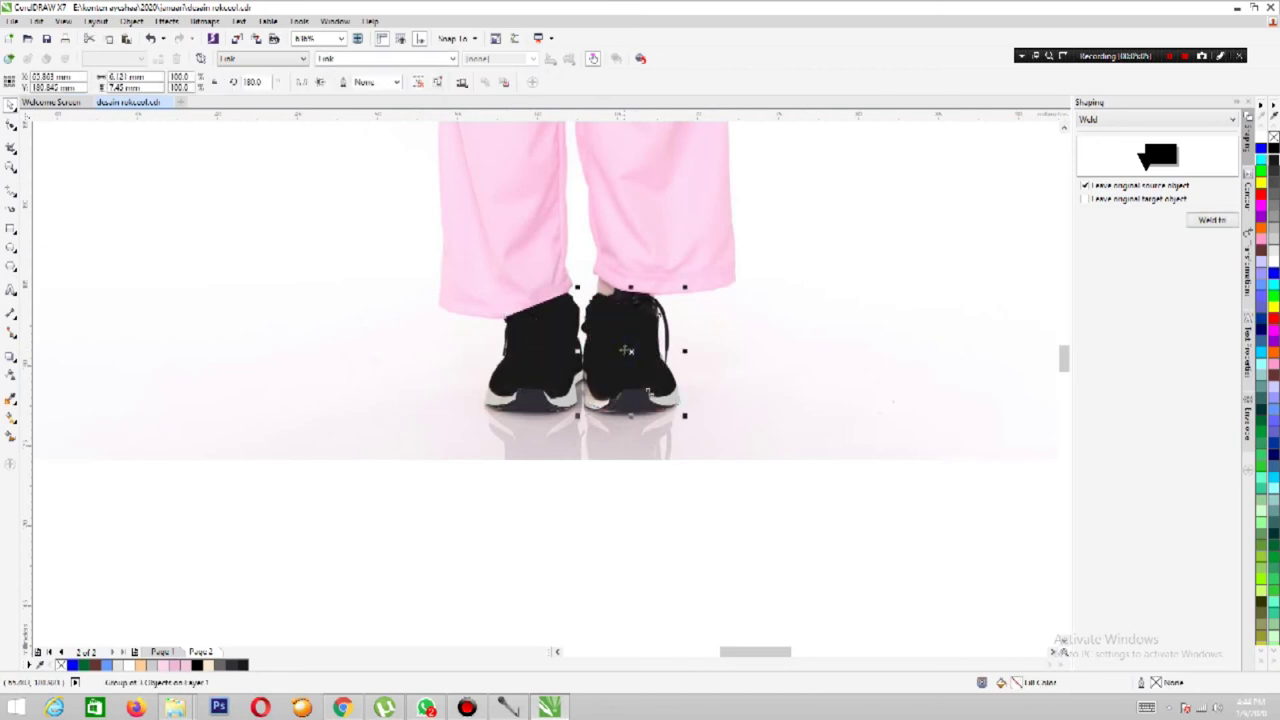
right_click(157, 192)
scroll(857, 434, "down", 3)
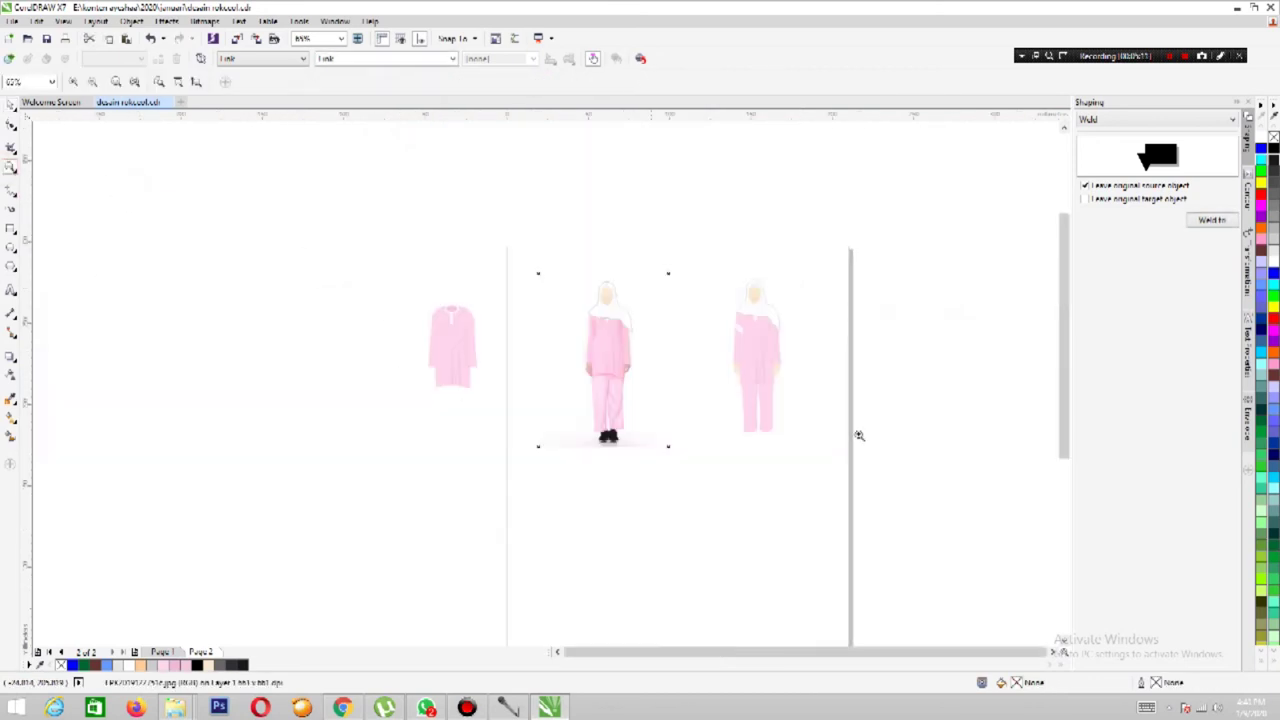
Move both shoes from the photo to the vector figure, placing one beneath each trouser leg.
scroll(323, 251, "up", 3)
left_click(335, 392)
left_click_drag(343, 394, 792, 395)
key("ctrl+g")
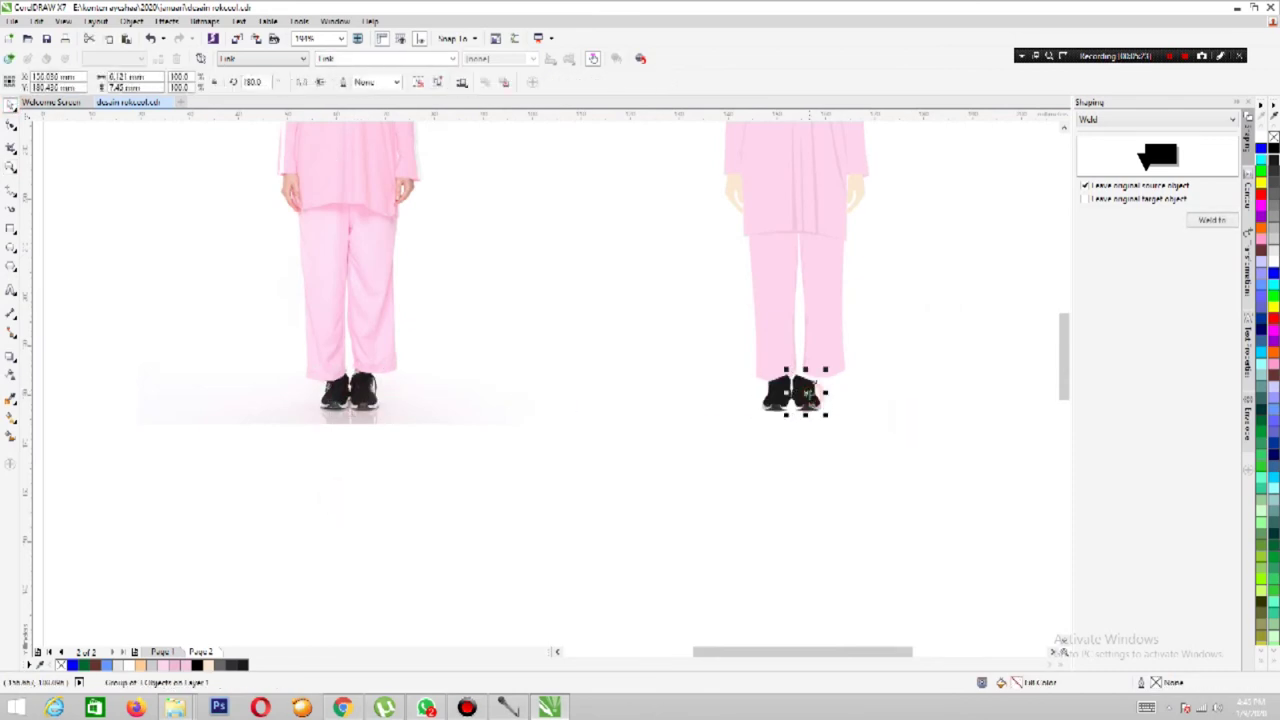
left_click(823, 463)
Send both shoes behind the trousers and raise them about 1 mm so the hems cover their tops.
key("z")
left_click_drag(691, 326, 871, 430)
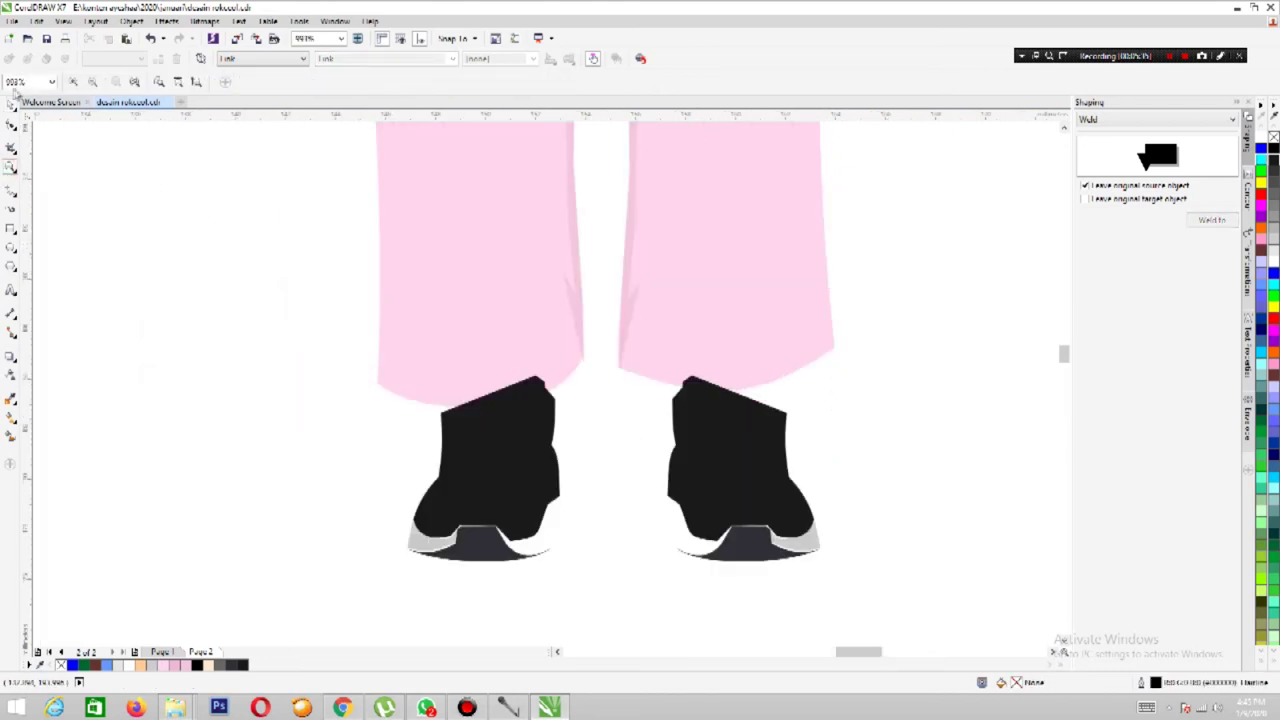
left_click(11, 125)
left_click(480, 423)
key("ctrl+Page_Down")
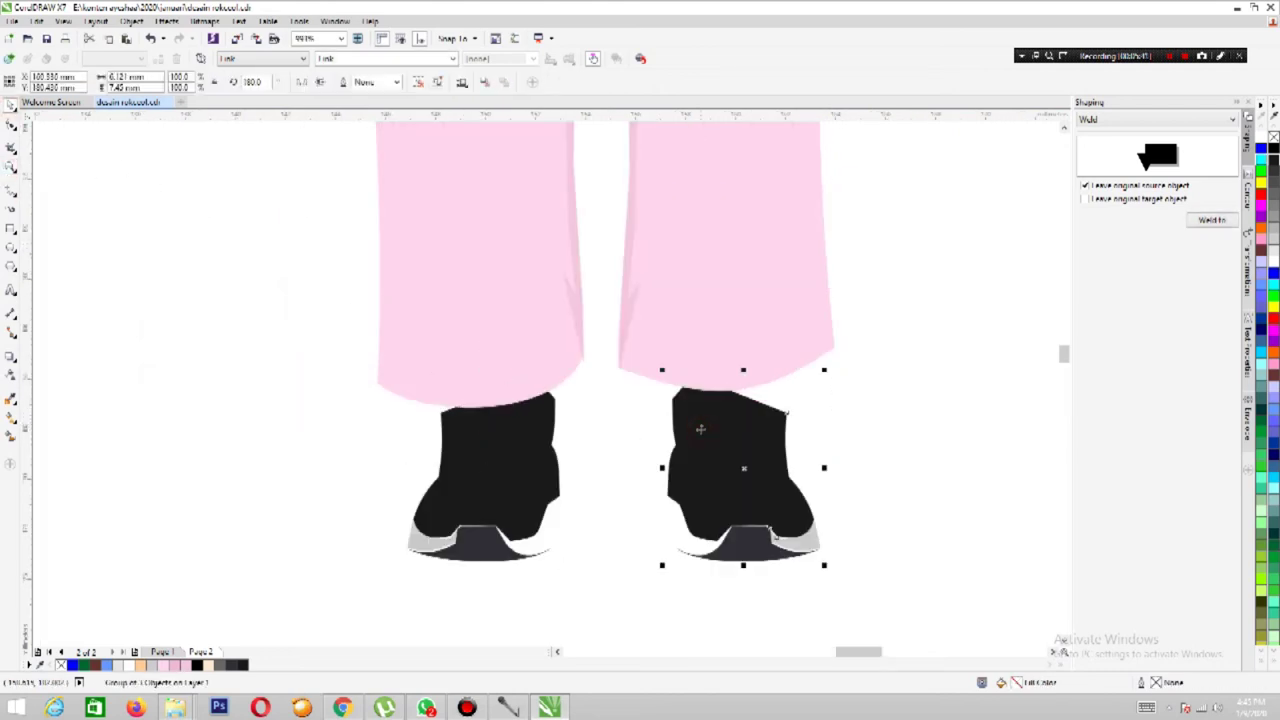
left_click(520, 458, "shift")
left_click_drag(718, 478, 718, 453)
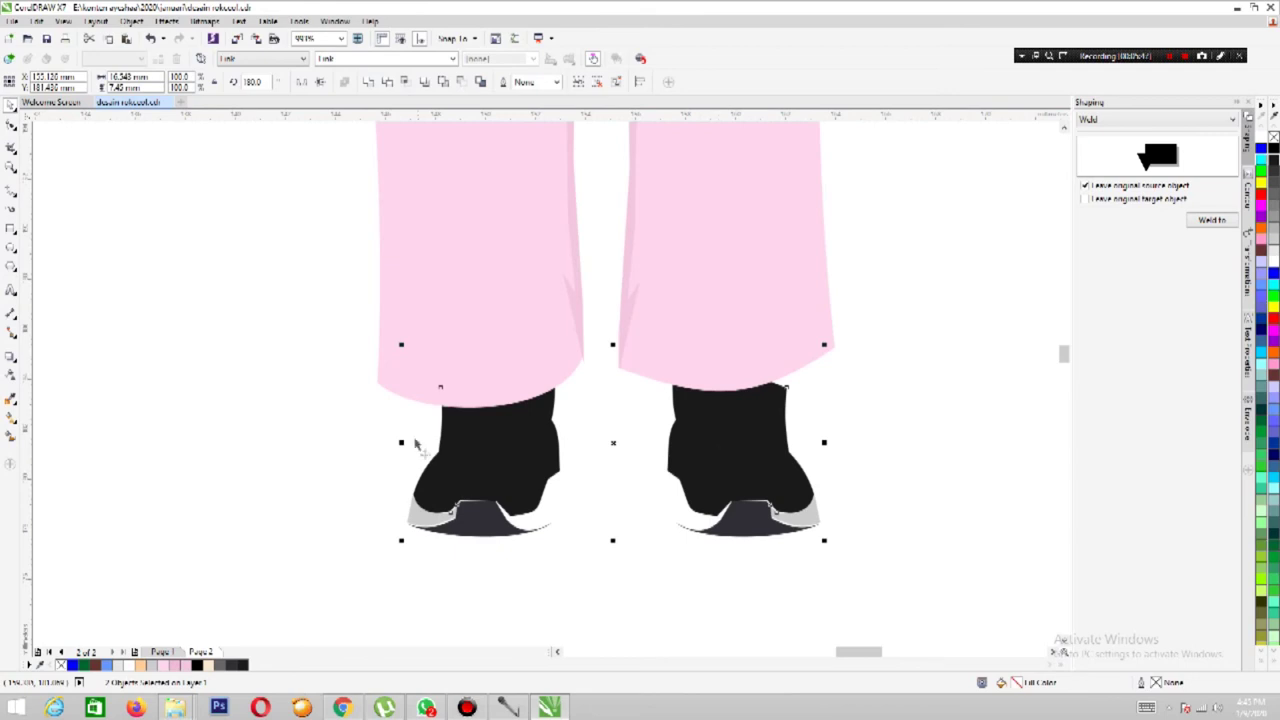
Reshape the right shoe's upper by shifting its outer ankle corner node slightly inward and up.
left_click(11, 145)
left_click(783, 385)
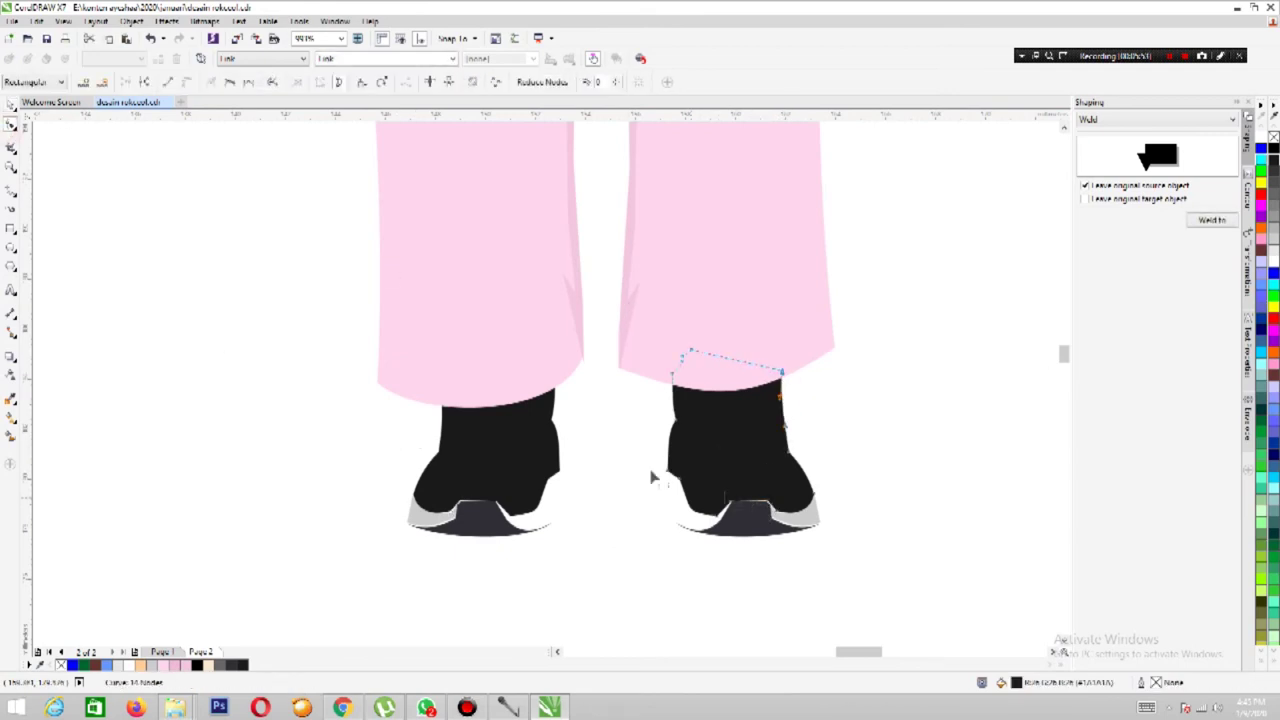
left_click(778, 528)
Bring the missing light grey sole piece to the left shoe's inner side, scaled to about 107.2%.
left_click(51, 194)
scroll(844, 371, "down", 5)
left_click_drag(229, 357, 360, 423)
scroll(709, 450, "up", 2)
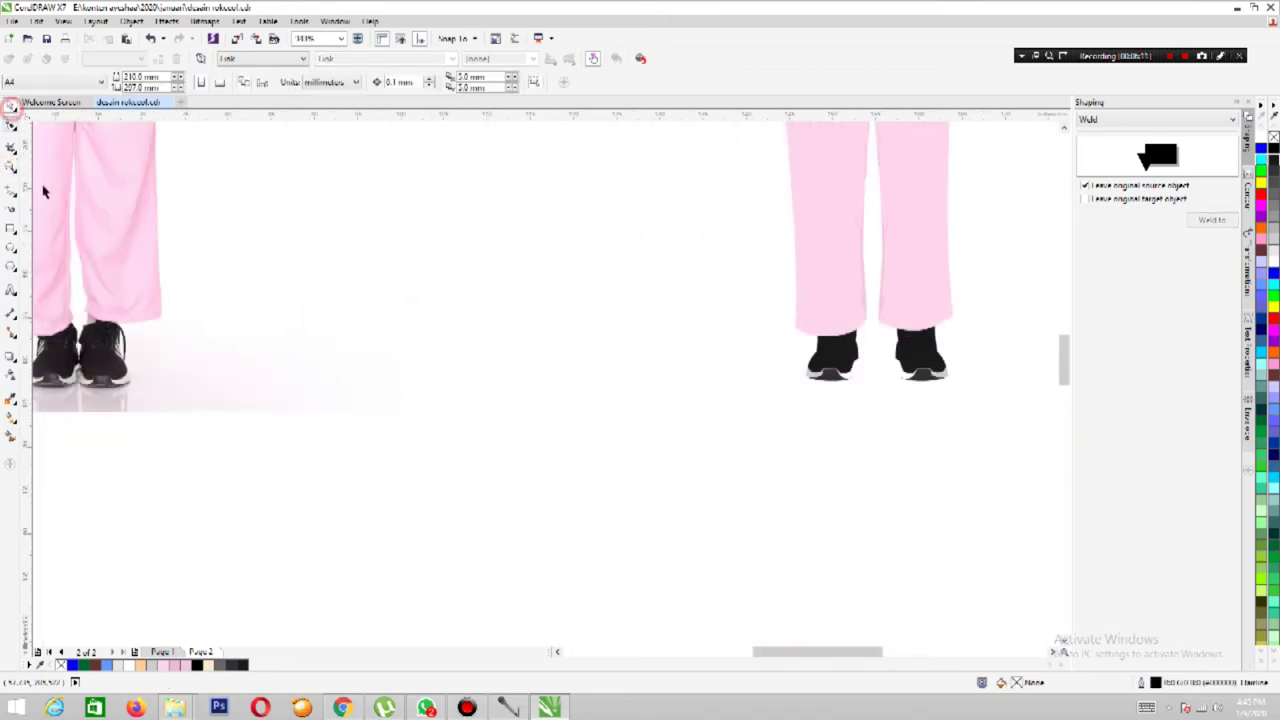
left_click(75, 388)
left_click(10, 166)
left_click_drag(780, 316, 980, 420)
left_click(11, 105)
mouse_move(414, 449)
left_mouse_down()
mouse_move(440, 447)
mouse_move(371, 414)
mouse_move(437, 446)
left_mouse_up()
left_click(253, 521)
left_click(390, 425)
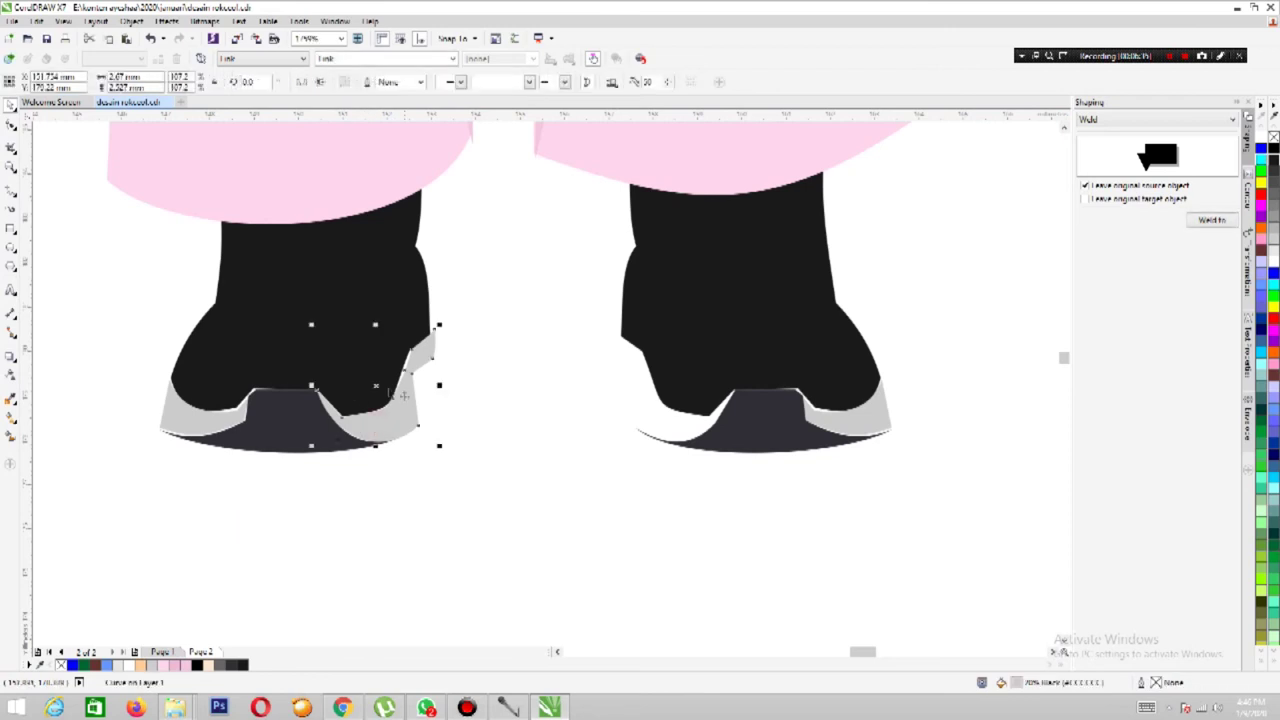
Reshape the inner sole piece's heel nodes and curve its outer edge against the left shoe.
key("F10")
left_click_drag(435, 338, 423, 343)
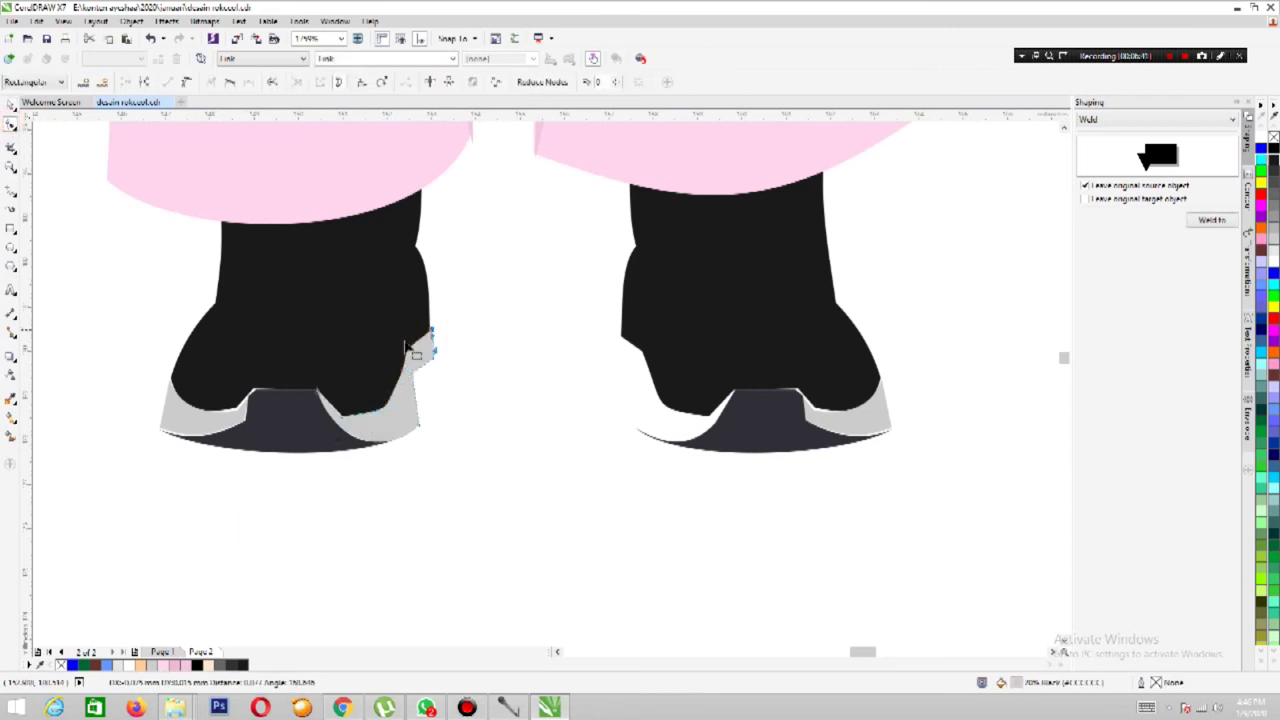
left_click(411, 373)
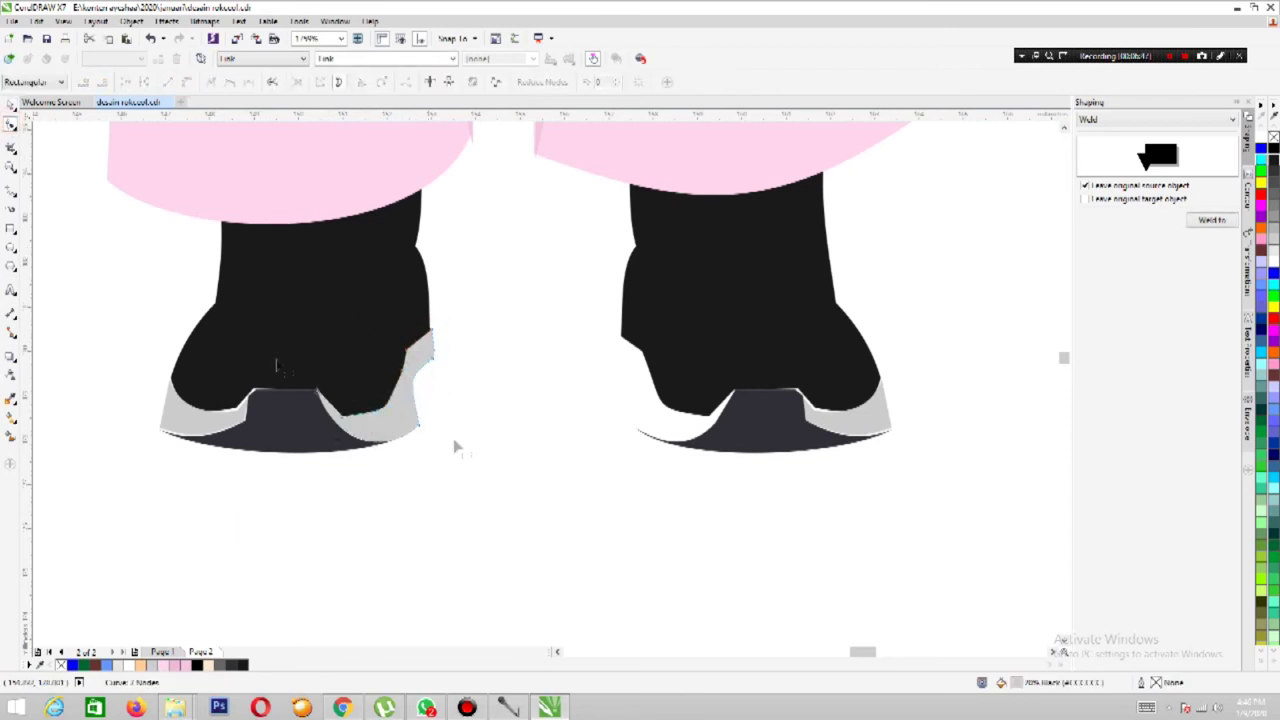
Mirror a copy of the inner sole piece onto the right shoe's inner side and delete the spare copy between the shoes.
key("space")
left_click_drag(434, 446, 550, 390)
left_click_drag(488, 423, 672, 422)
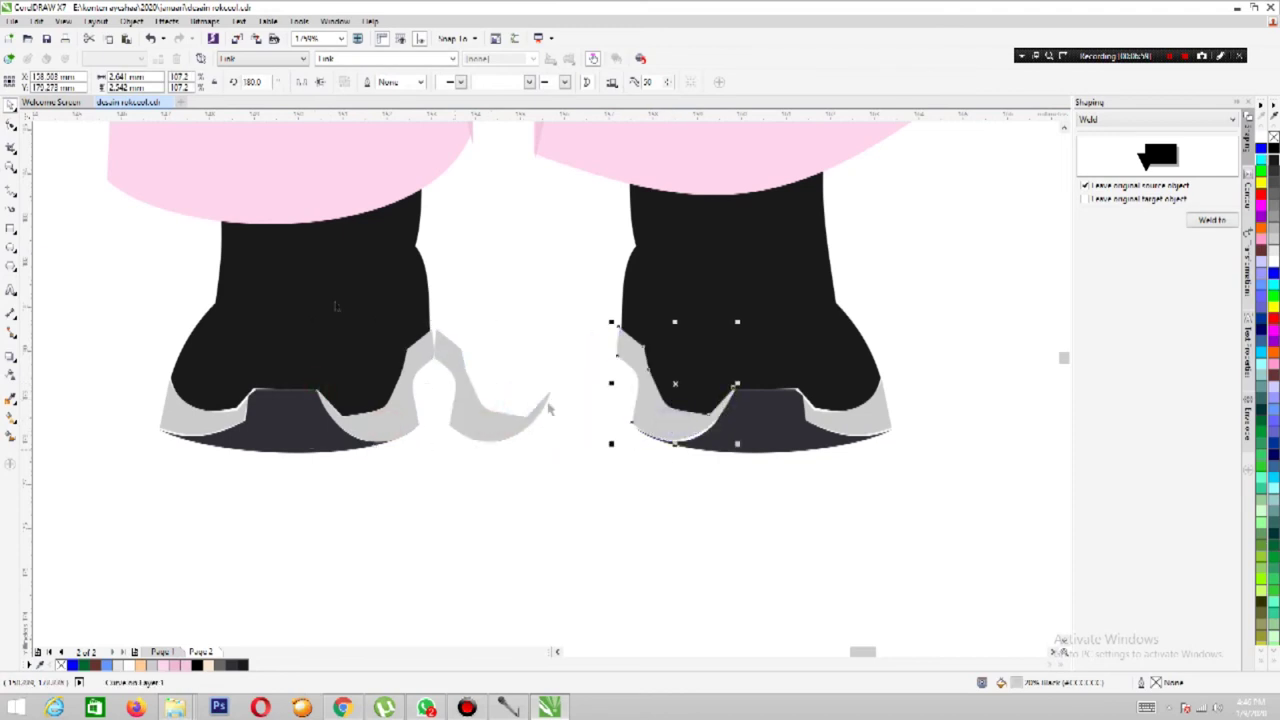
key("F10")
left_click(11, 122)
left_click(480, 423)
key("Delete")
Enlarge both shoes together with their sole pieces to about 18 mm wide and 8 mm tall.
key("z")
scroll(718, 370, "down", 3)
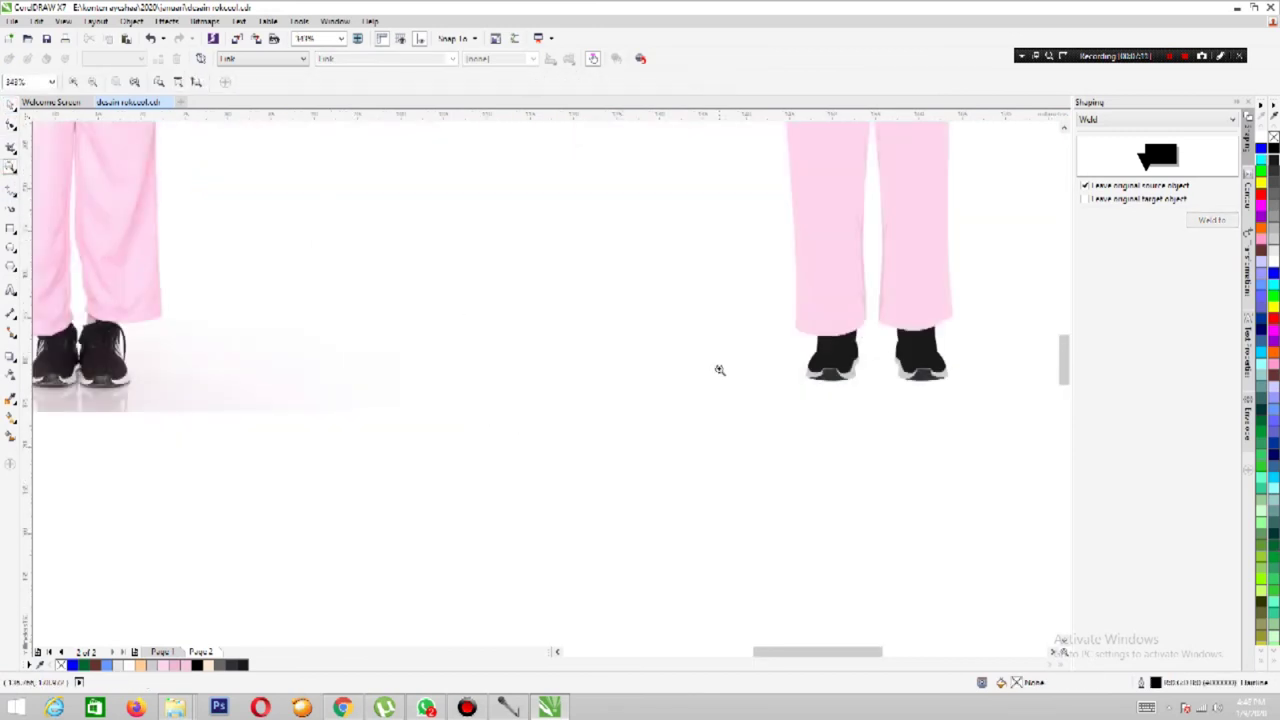
scroll(718, 370, "down", 4)
scroll(850, 490, "up", 2)
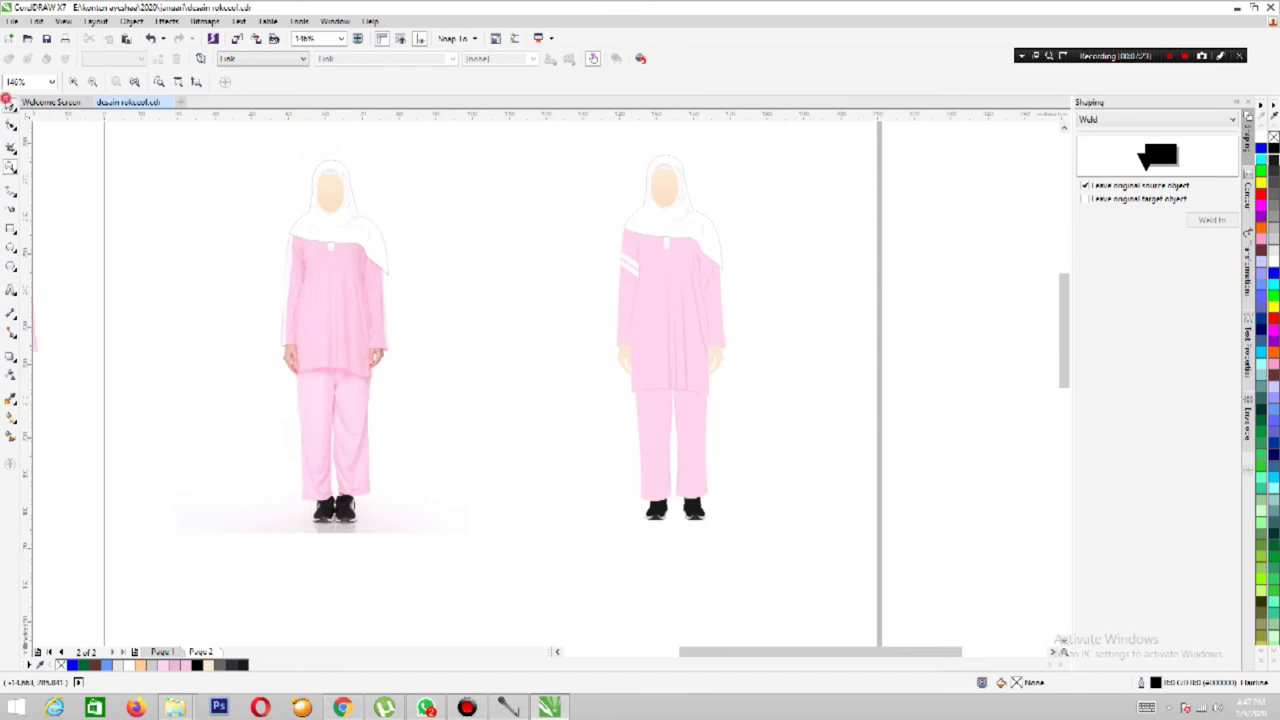
key("space")
left_click_drag(634, 531, 737, 482)
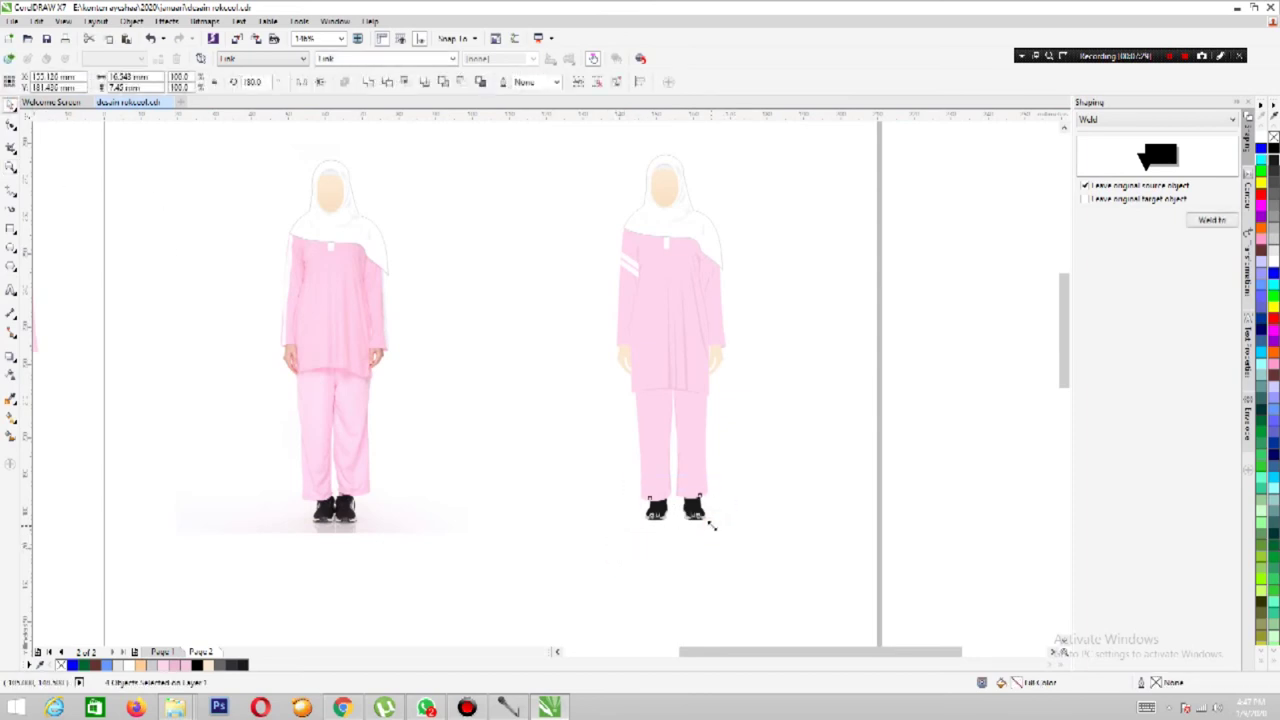
left_click(754, 508)
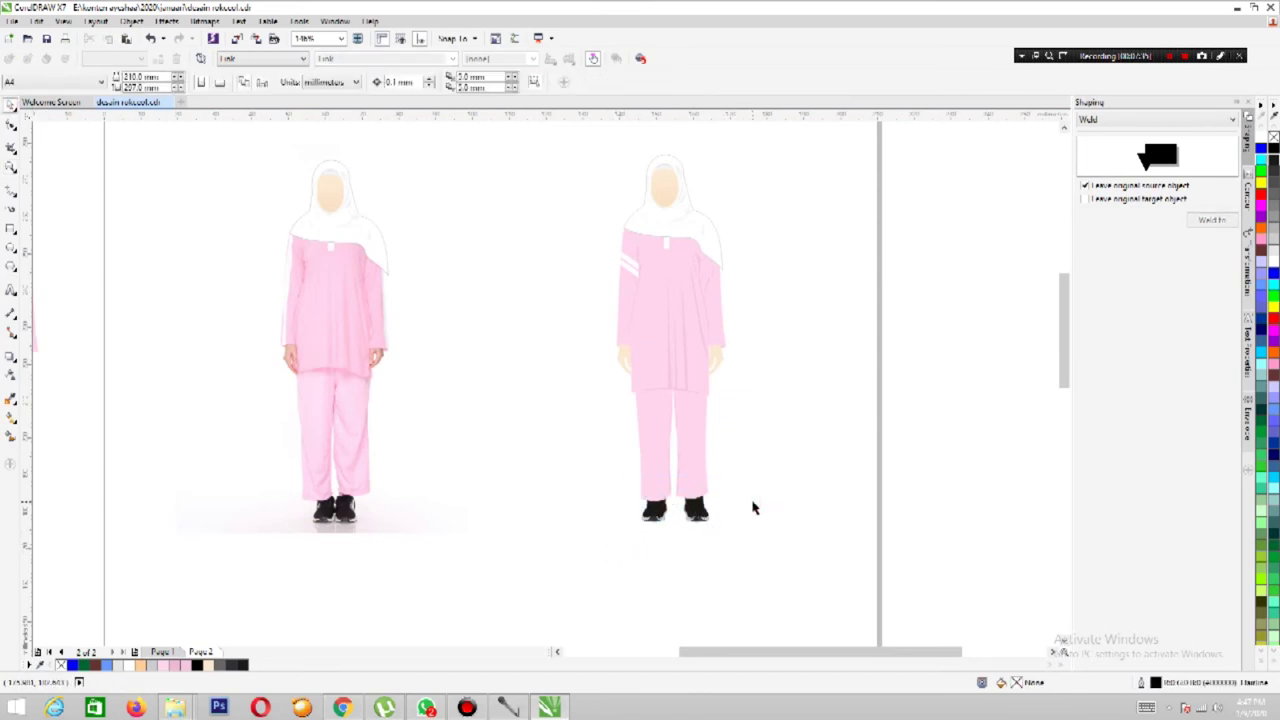
Nudge the whole vector figure down slightly and move a horizontal guideline to the trouser hems.
left_click_drag(534, 126, 788, 567)
key("Down")
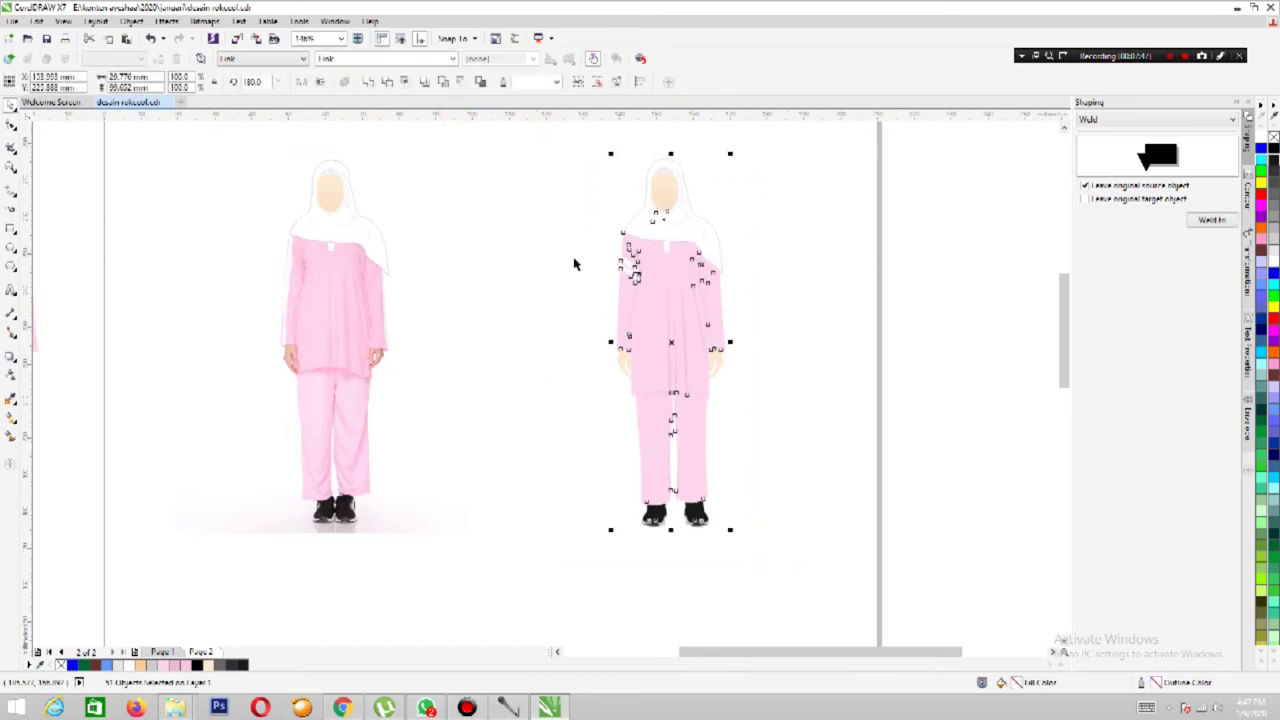
left_click_drag(480, 376, 483, 500)
left_click(649, 476)
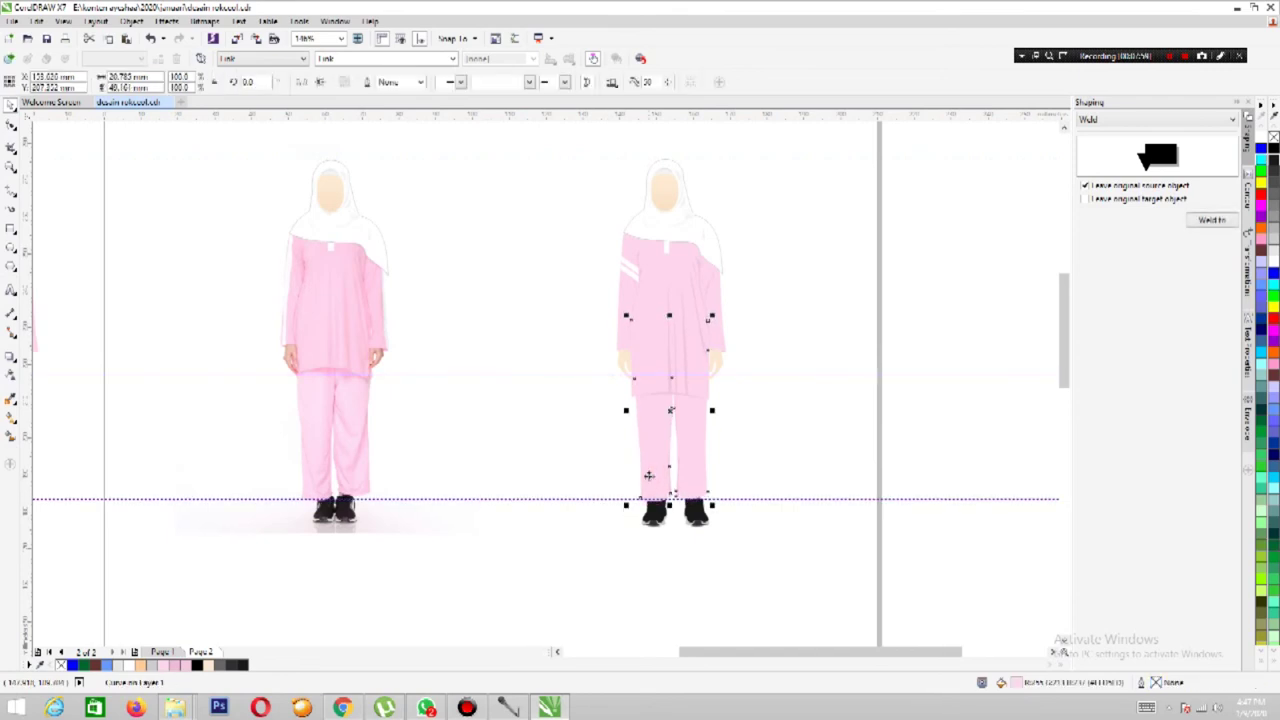
Add a horizontal guideline at the level of the shoe soles.
left_click_drag(591, 563, 760, 467)
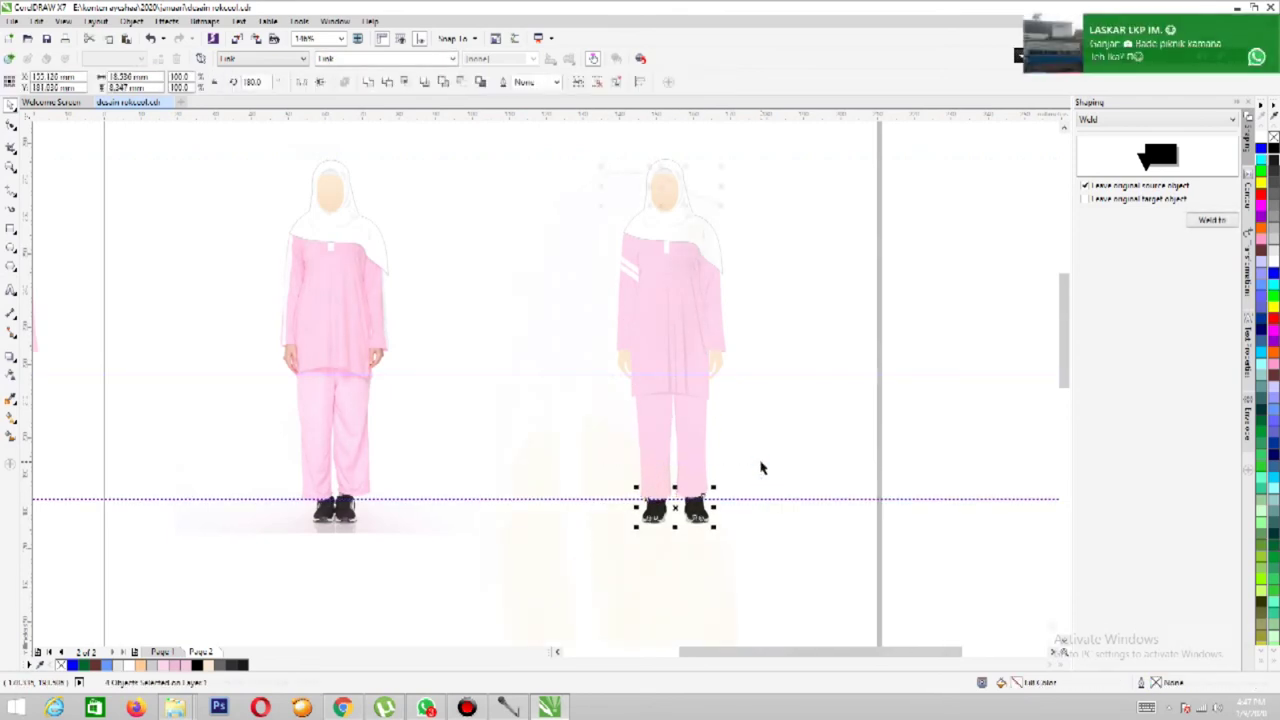
left_click_drag(495, 120, 500, 522)
left_click(686, 543)
left_click(483, 503)
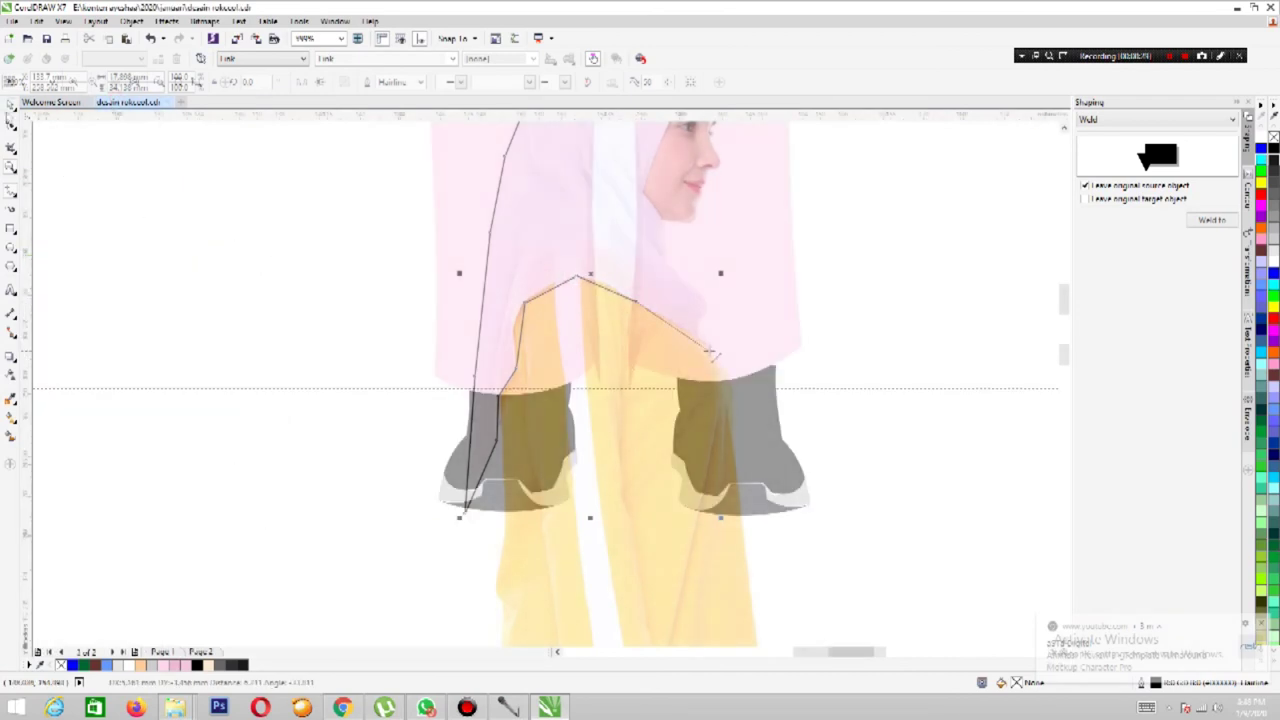
Trace the side-view model's hijab on page 1 as one closed outline about 17.9 mm wide and 34.1 mm tall.
left_click(712, 349)
left_click(706, 298)
left_click(665, 261)
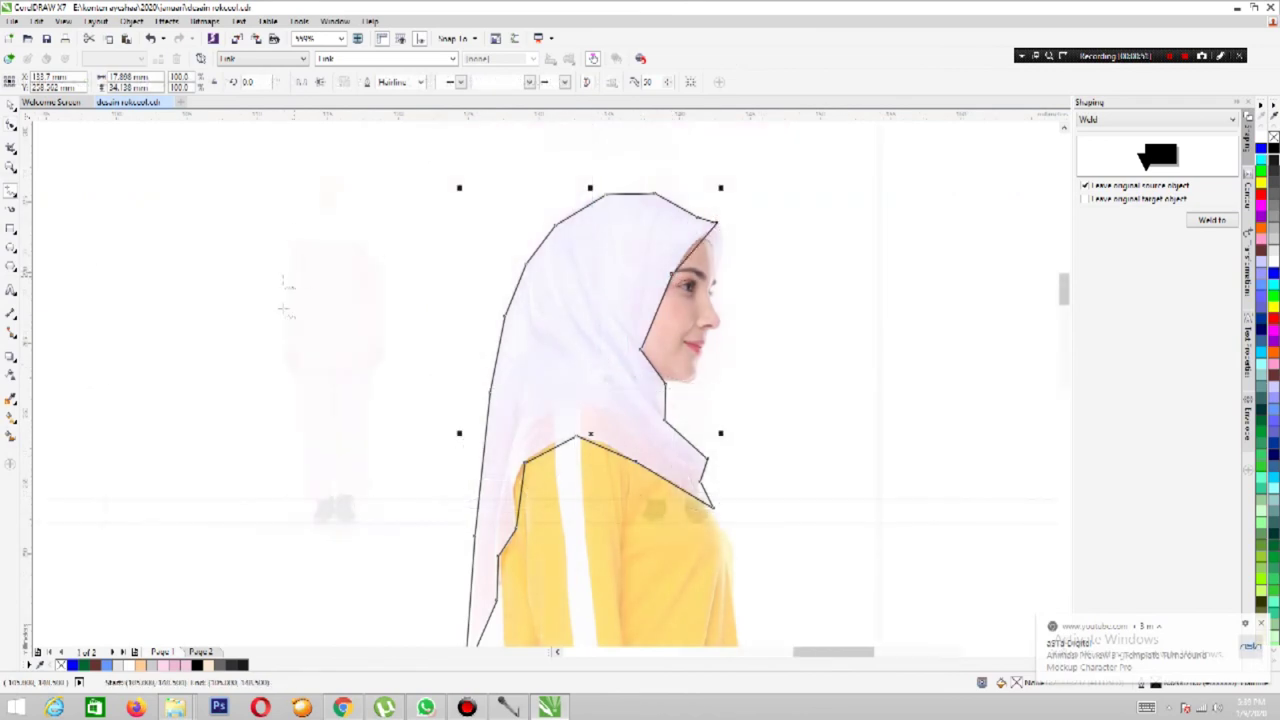
Curve the hijab outline over the crown and down the back of the head, deleting the surplus node.
left_click(9, 121)
left_click(189, 87)
left_click_drag(563, 206, 651, 206)
left_click_drag(573, 214, 657, 200)
left_click(504, 320)
key("Delete")
Curve the hijab's lower edge over the shoulder and along the back, deleting the surplus node near its tail.
scroll(853, 498, "down", 2)
left_click(514, 321)
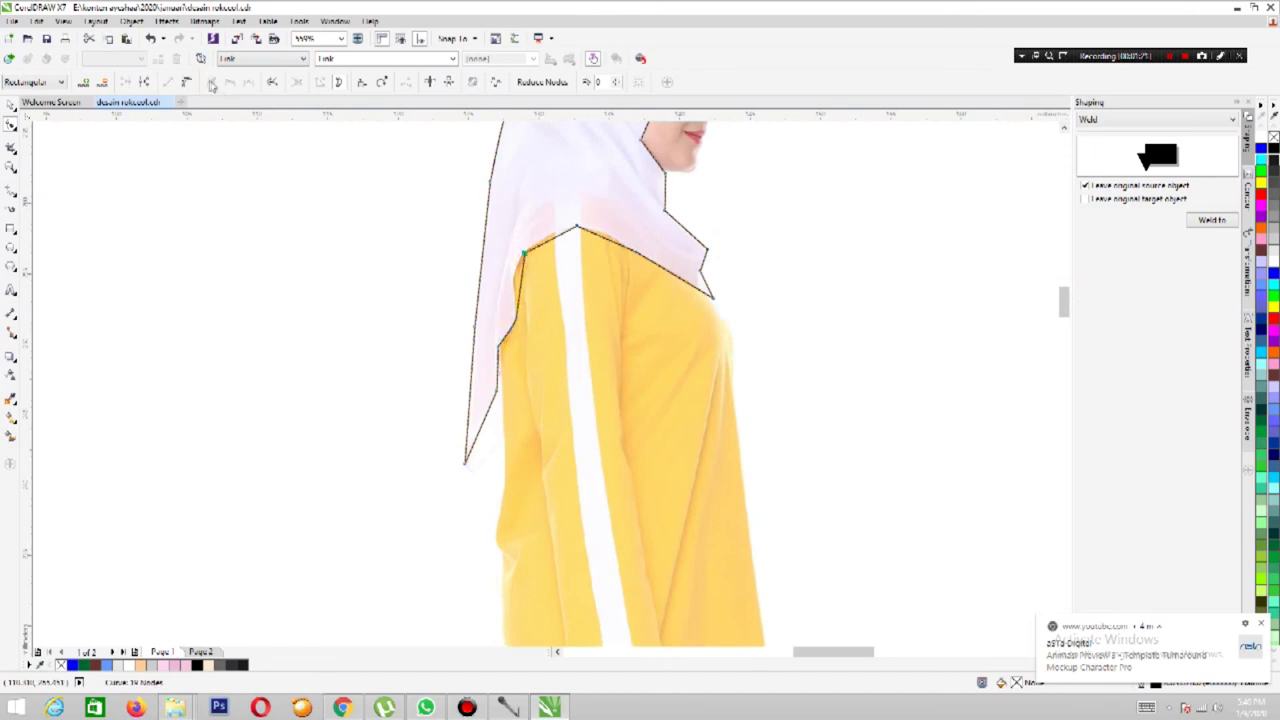
left_click_drag(514, 269, 510, 290)
left_click_drag(550, 248, 552, 247)
left_click(634, 251)
left_click(648, 277)
double_click(497, 394)
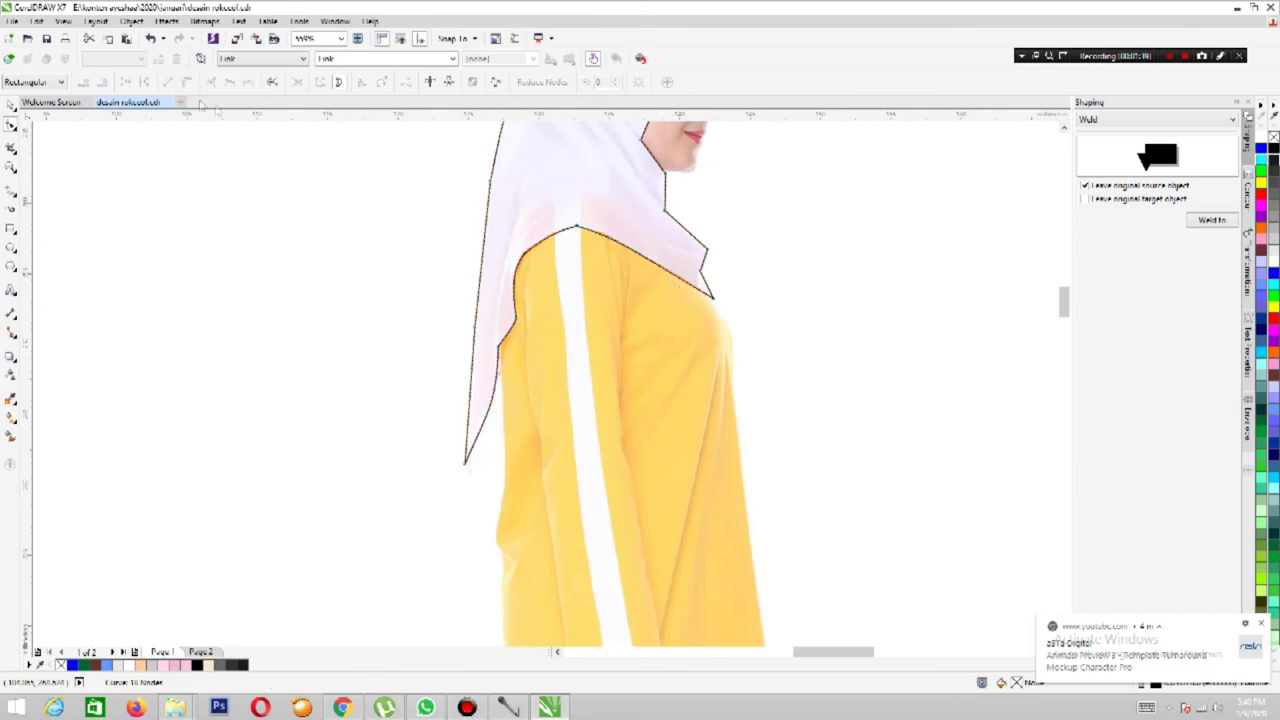
Curve the hijab's front edge over the chest, below the chin and around the face opening, deleting surplus nodes.
double_click(707, 252)
scroll(735, 255, "up", 3)
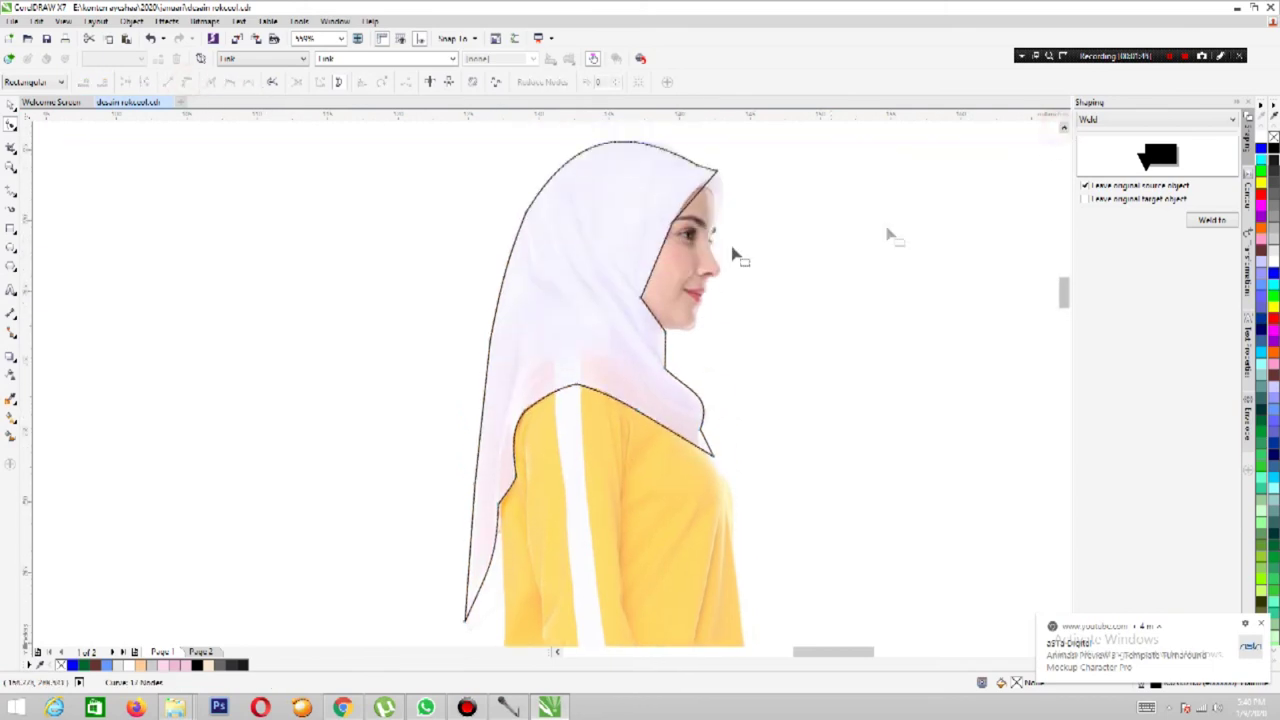
left_click(665, 333)
left_click(660, 385)
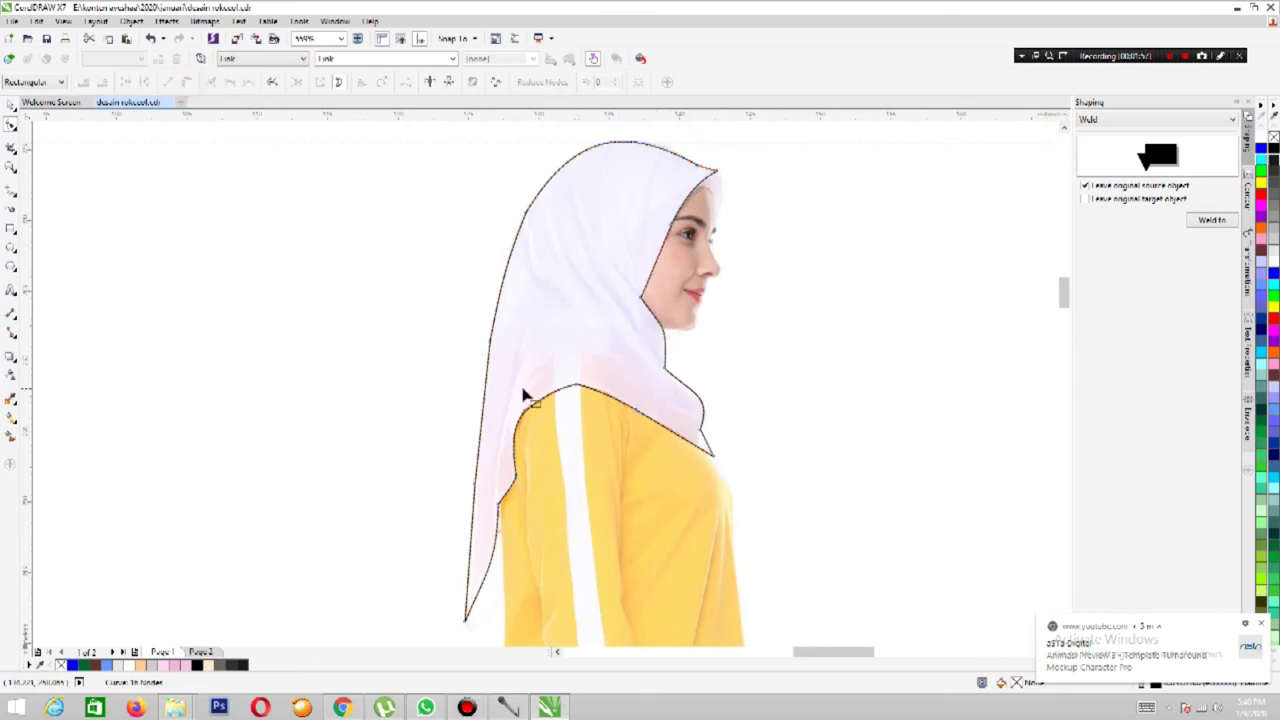
Shift the hijab's pointed node above the forehead slightly outward and adjust the face opening's curve.
key("z")
left_click(640, 385)
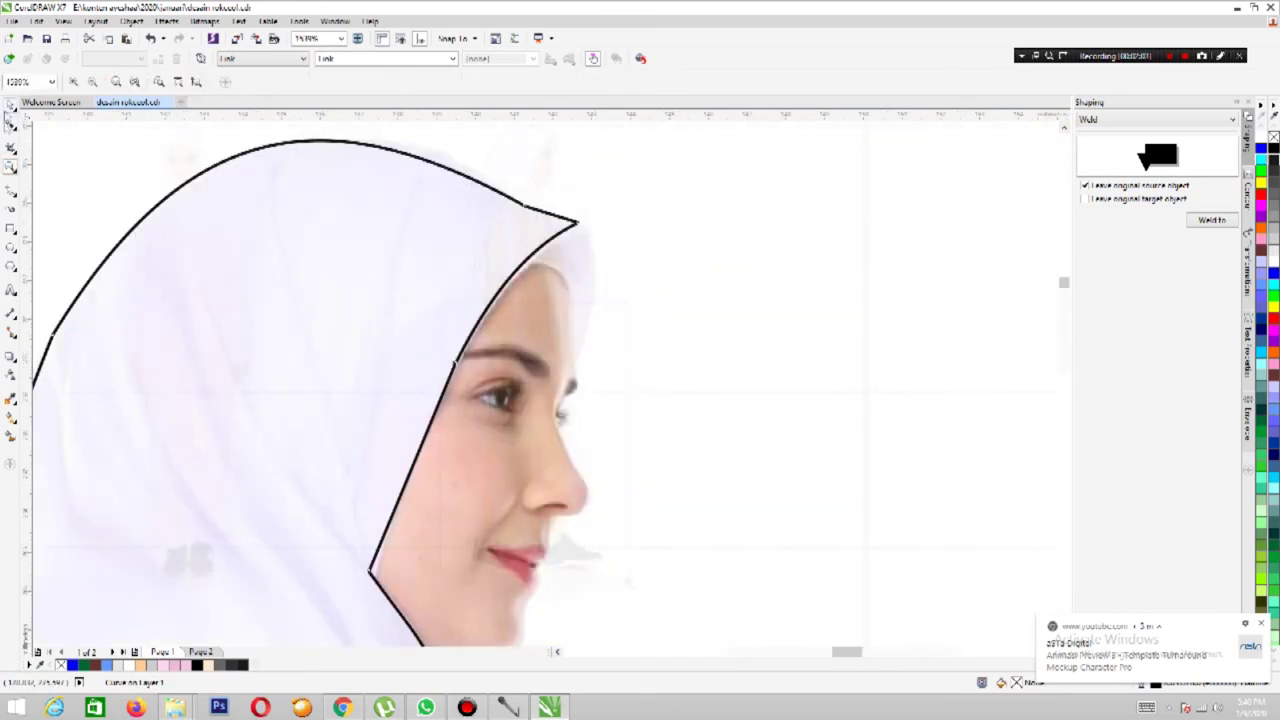
left_click(10, 118)
left_click(595, 250)
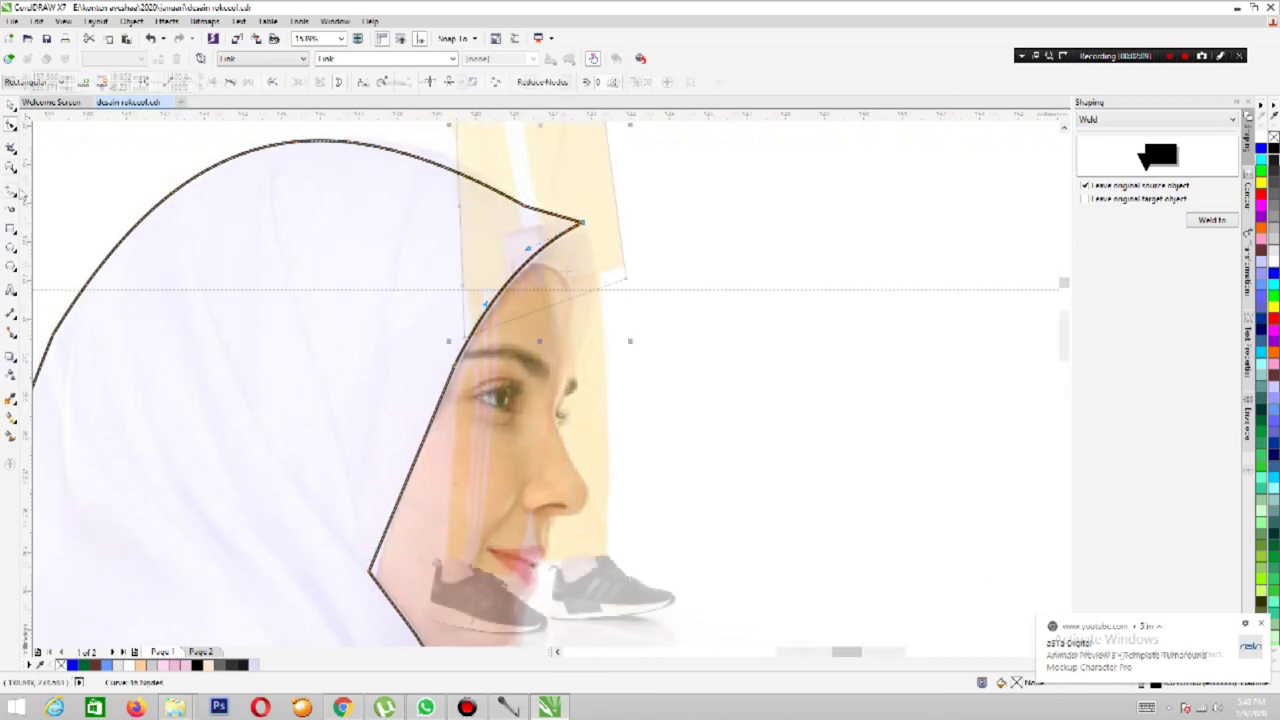
Trace the striped front trouser leg as one closed outline about 15.3 mm wide and 45.2 mm tall.
left_click(22, 195)
left_click(20, 212)
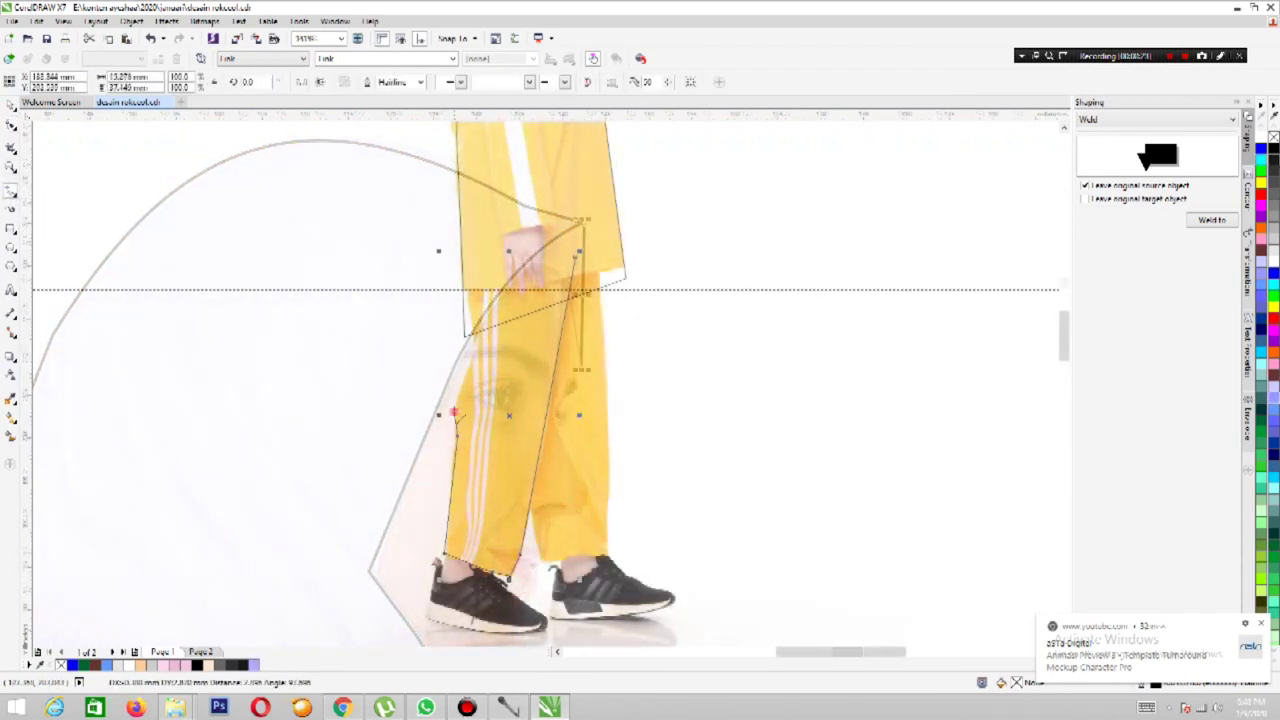
left_click(452, 414)
left_click(478, 347)
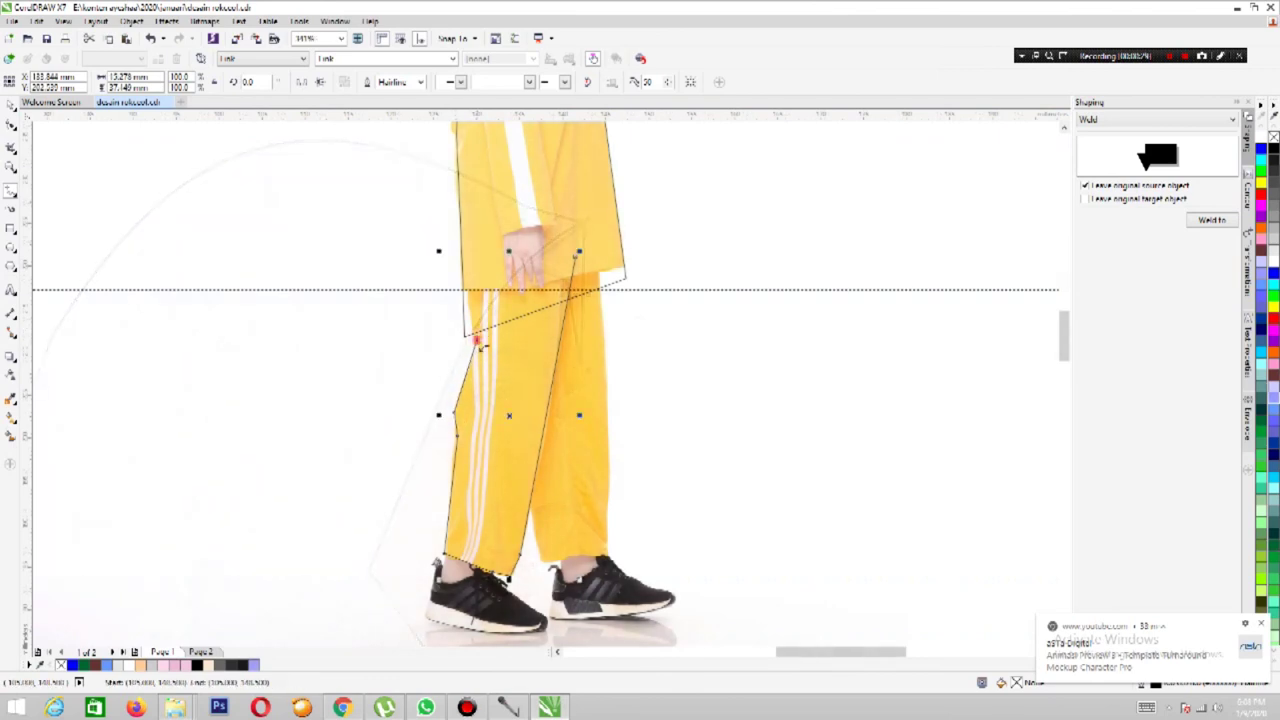
left_click_drag(466, 222, 527, 194)
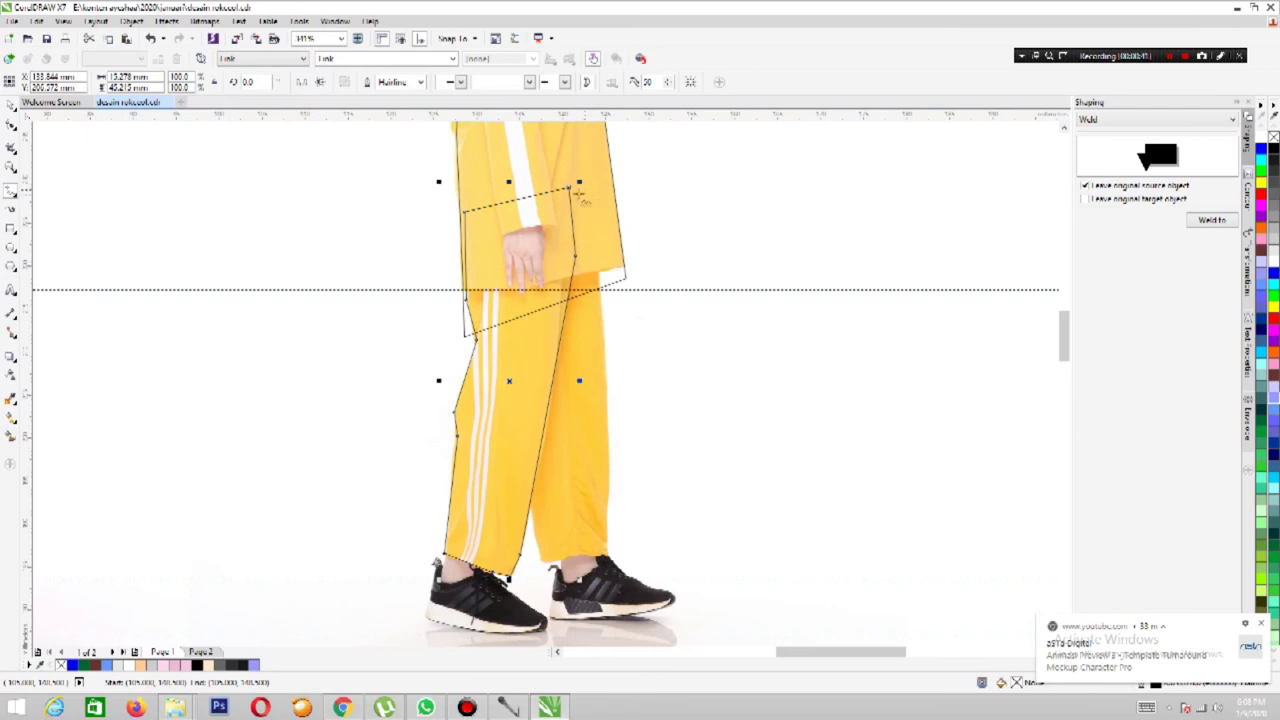
Trace the rear trouser leg as one closed outline about 12 mm wide and 44 mm tall, overlapping the front leg.
left_click(600, 300)
left_click(608, 468)
left_click(565, 556)
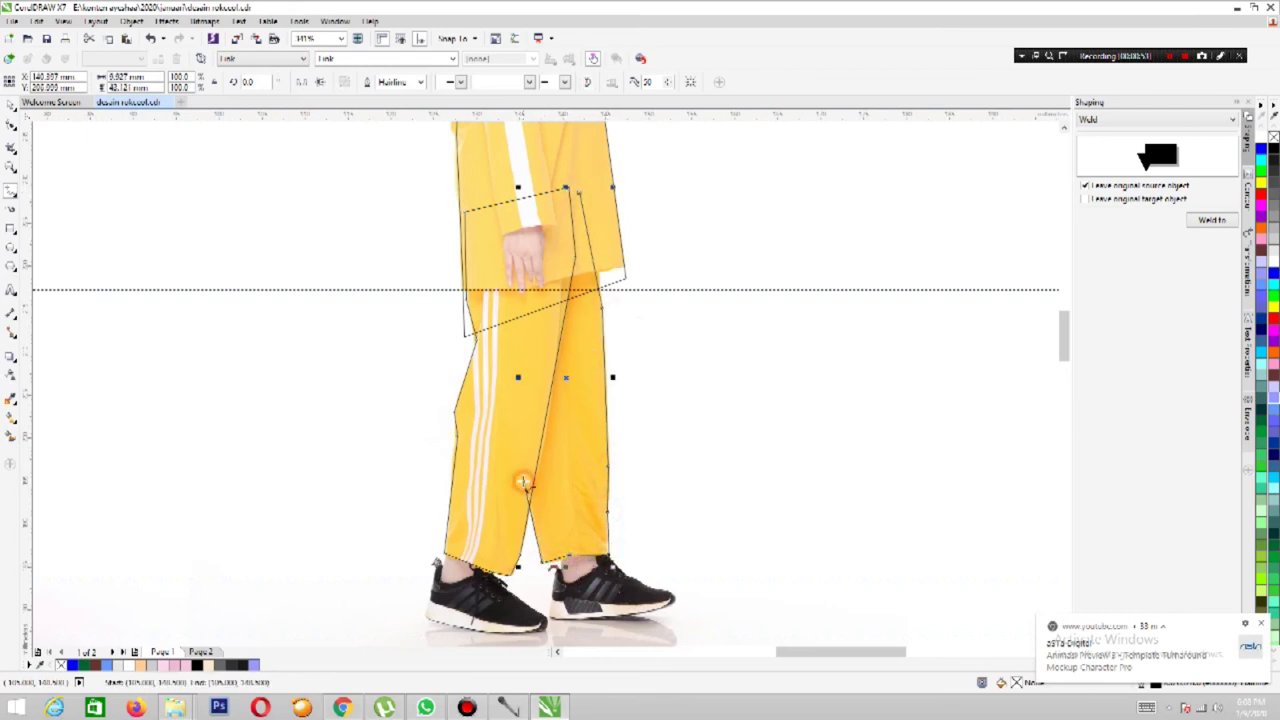
left_click(503, 283)
left_click(578, 190)
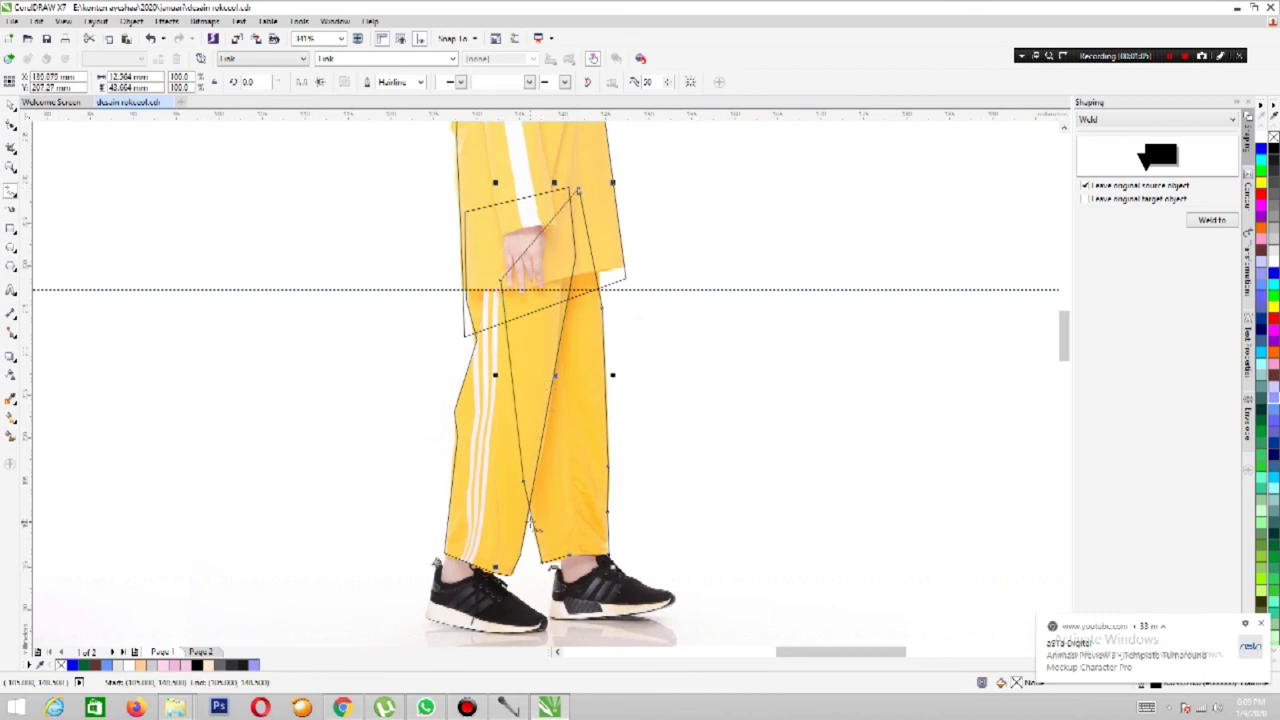
Trace the bare ankle of the side view's front foot as a closed outline about 4.4 mm wide and 5.6 mm tall.
left_click(11, 166)
scroll(517, 630, "up", 2)
scroll(517, 630, "down", 2)
left_click_drag(363, 449, 696, 611)
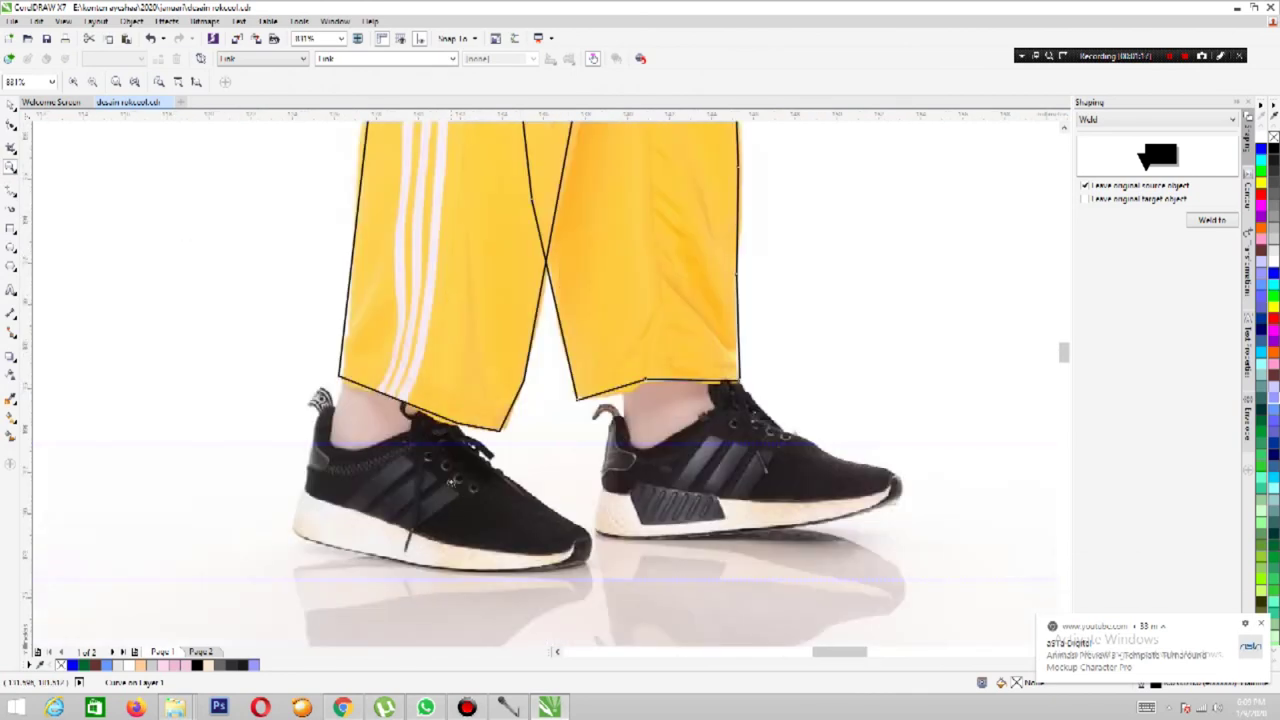
left_click(11, 191)
left_click(327, 453)
left_click(385, 479)
left_click(419, 369)
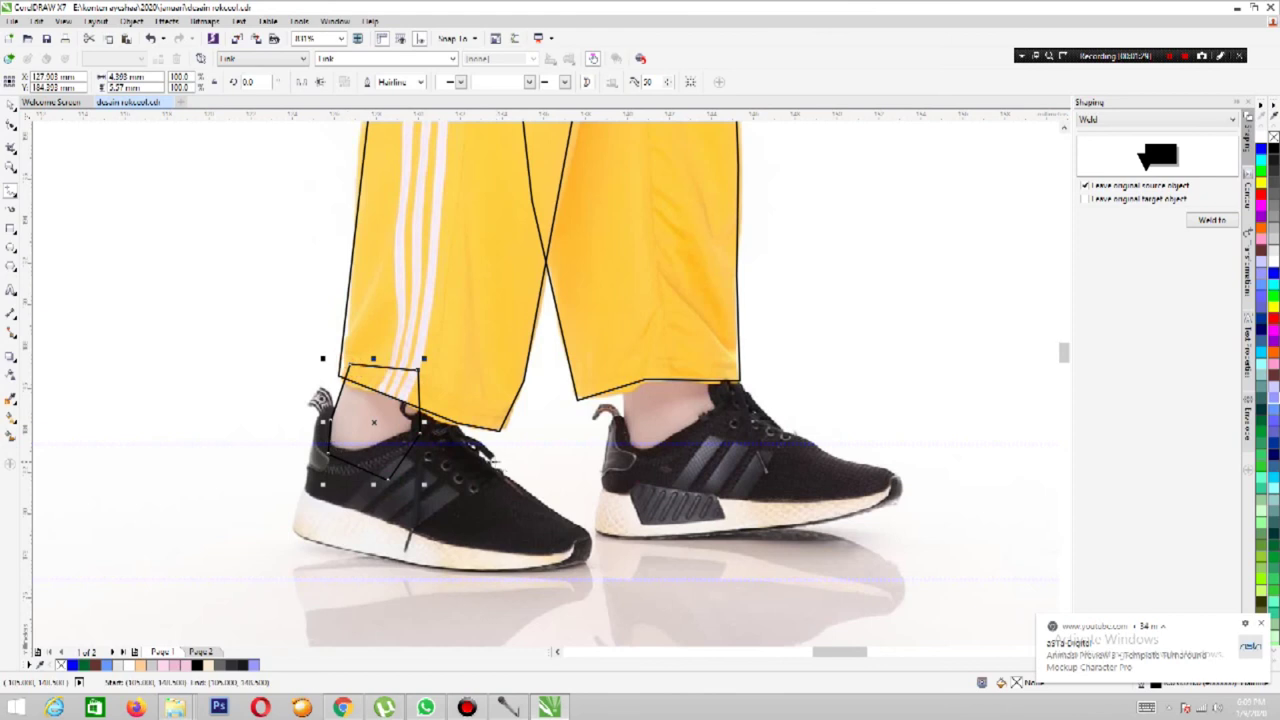
Trace the front shoe's black upper, about 13.8 mm wide and 7.2 mm tall, and its white midsole as separate closed outlines.
left_click(432, 414)
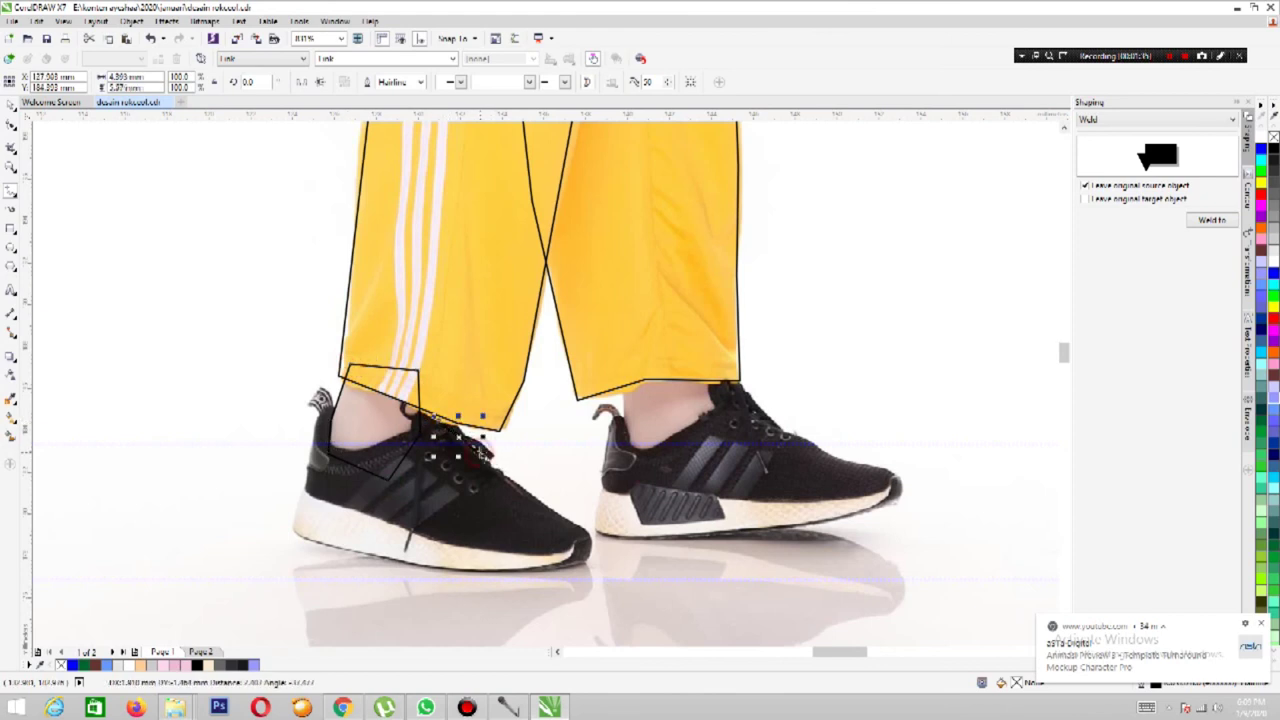
double_click(587, 533)
left_click(588, 535)
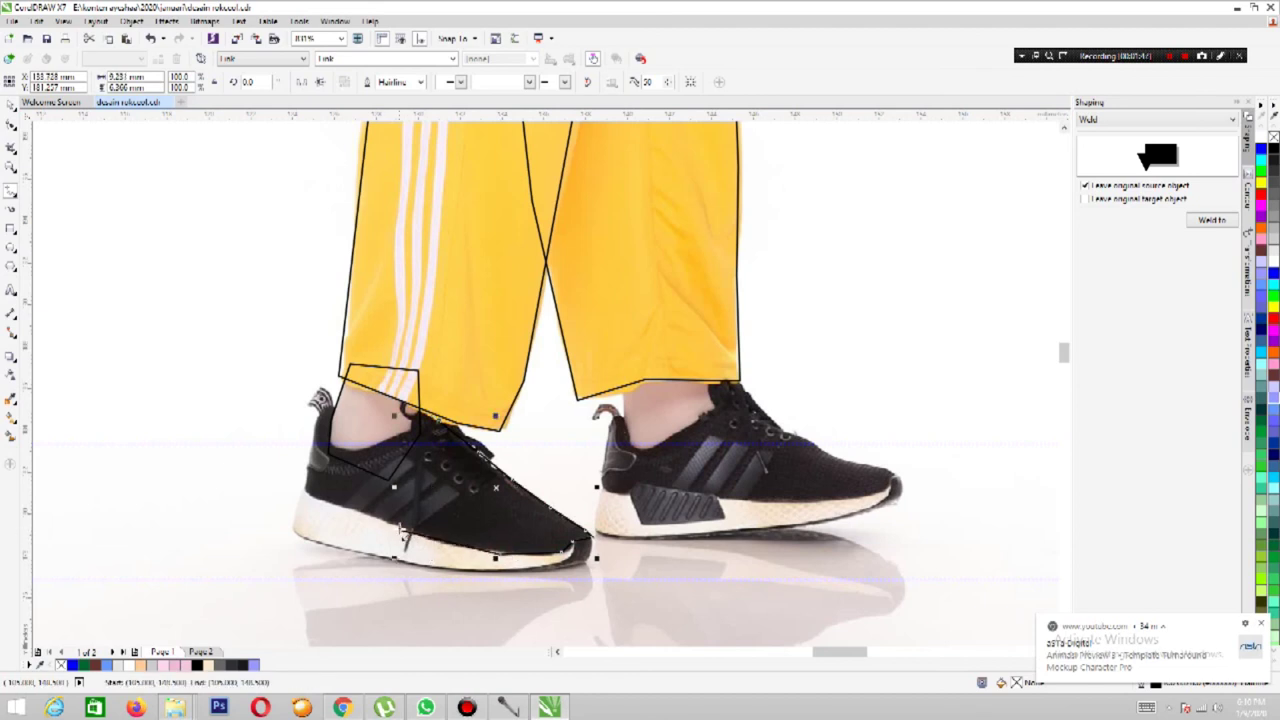
double_click(302, 491)
double_click(318, 412)
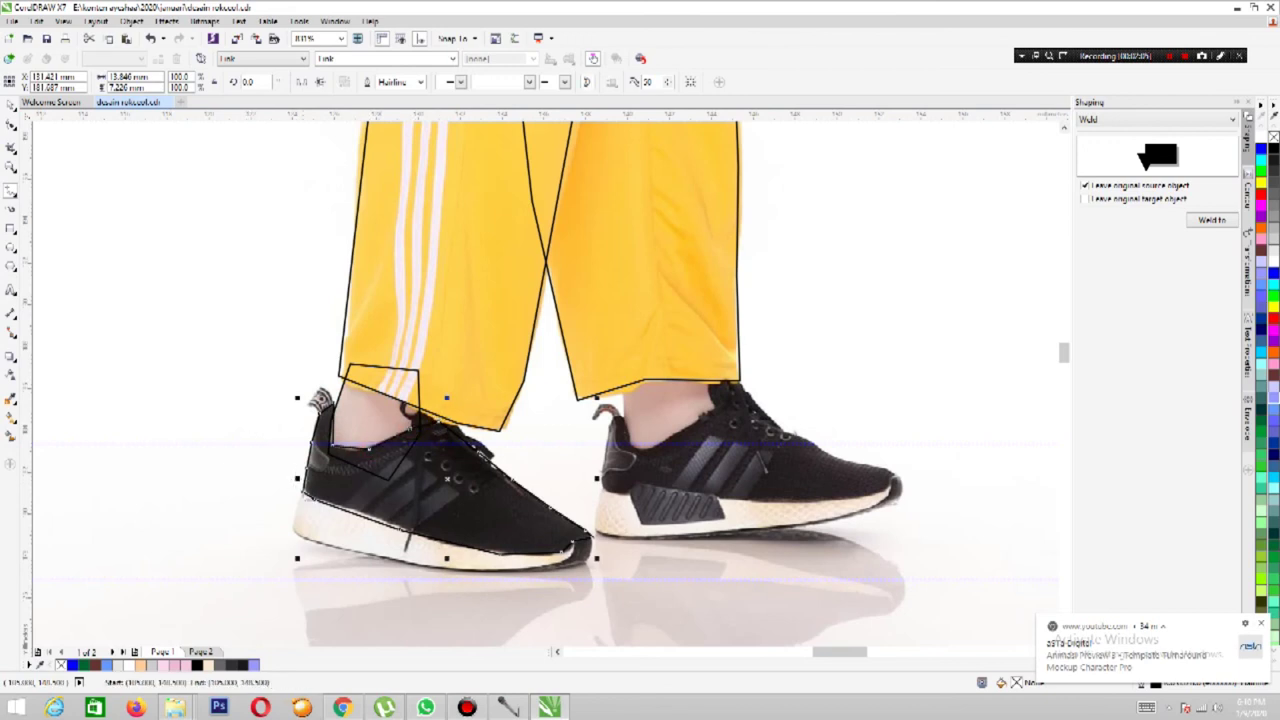
left_click(292, 538)
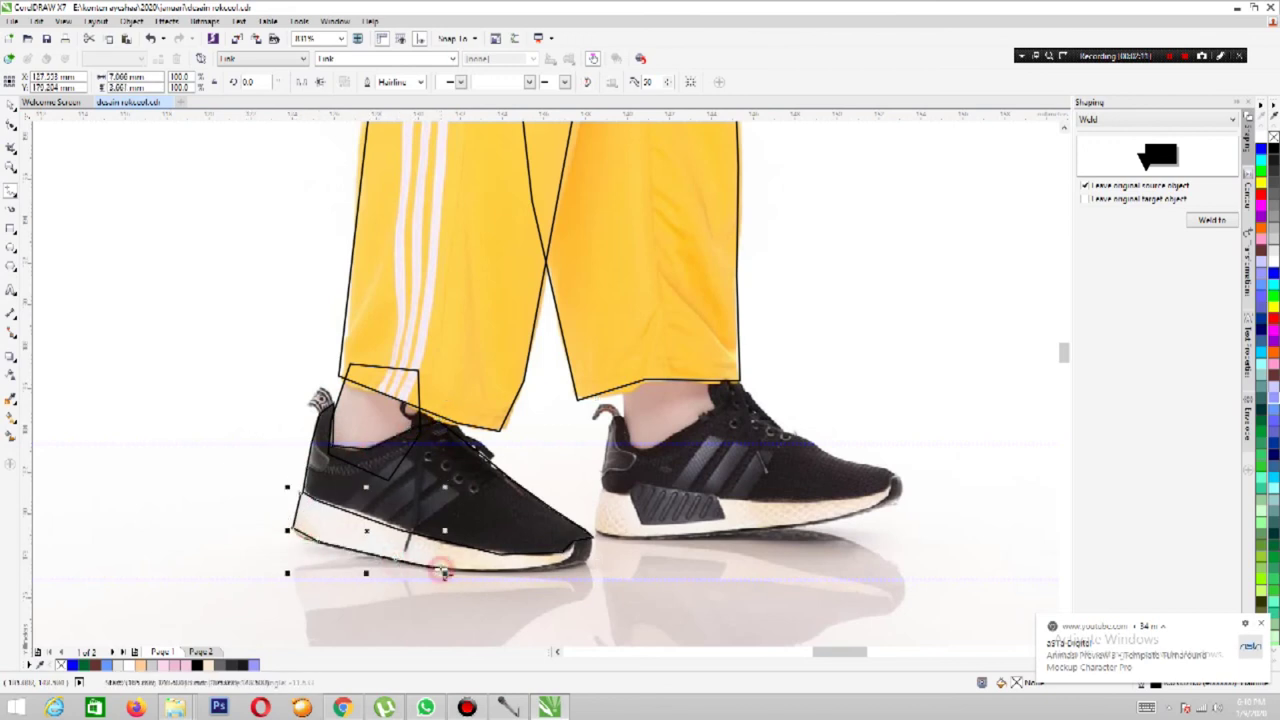
double_click(576, 548)
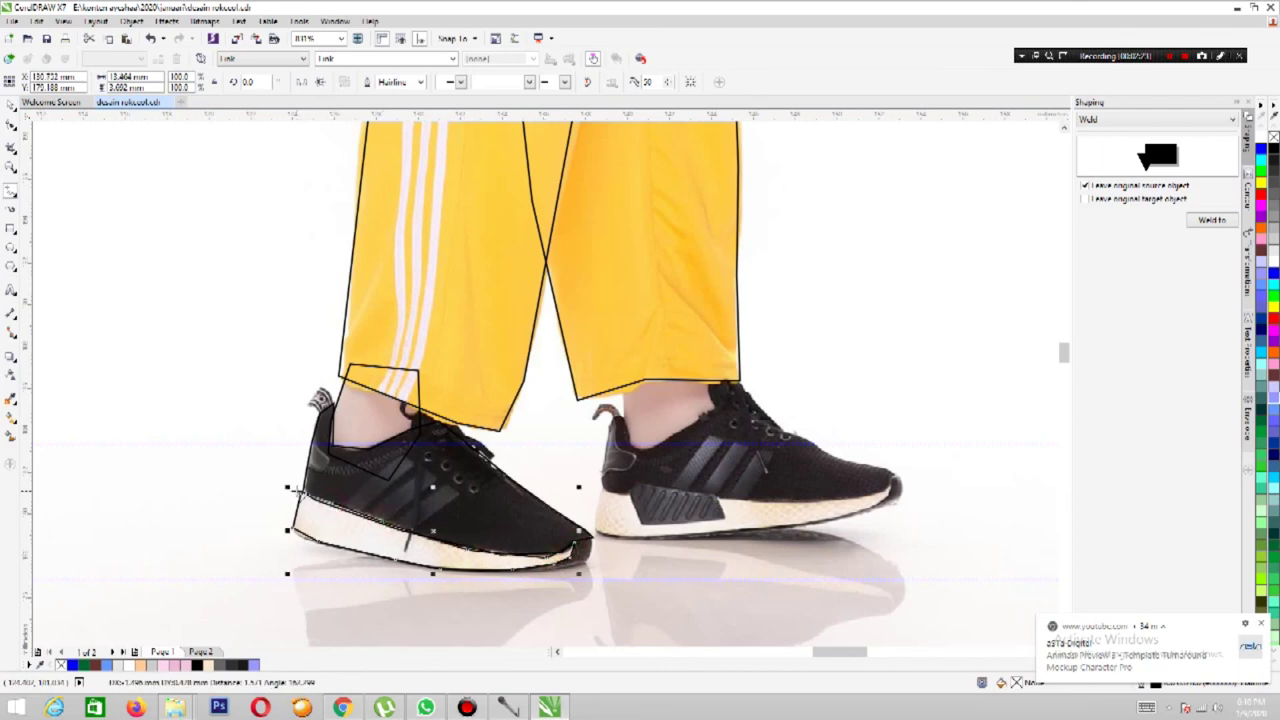
Trace the front shoe's dark toe cap and outsole strip along the lower edge of the white midsole.
key("z")
left_click_drag(254, 466, 658, 598)
left_click(10, 190)
left_click(908, 390)
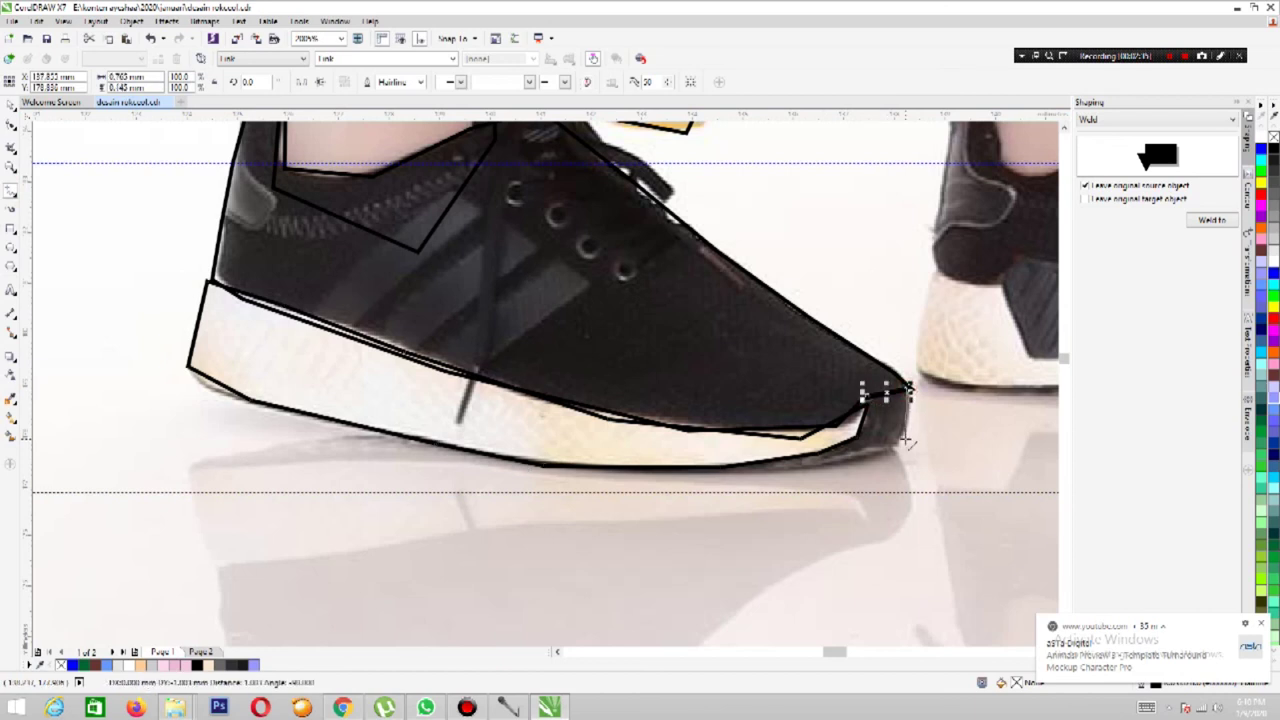
left_click(904, 450)
left_click(830, 466)
left_click(737, 473)
left_click(634, 468)
left_click(817, 457)
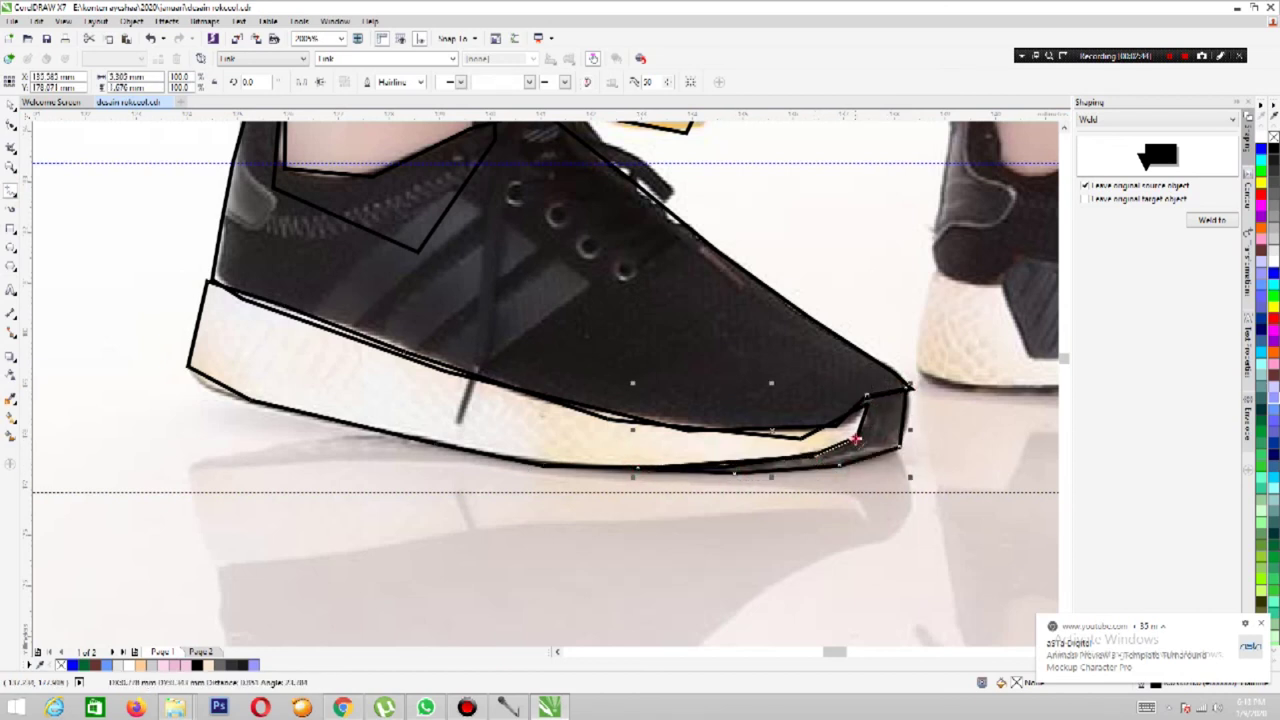
Trace the rear shoe's black upper, including the ankle opening and heel, as one outline about 14 mm wide.
left_click(20, 174)
scroll(545, 380, "down", 3)
scroll(805, 555, "up", 3)
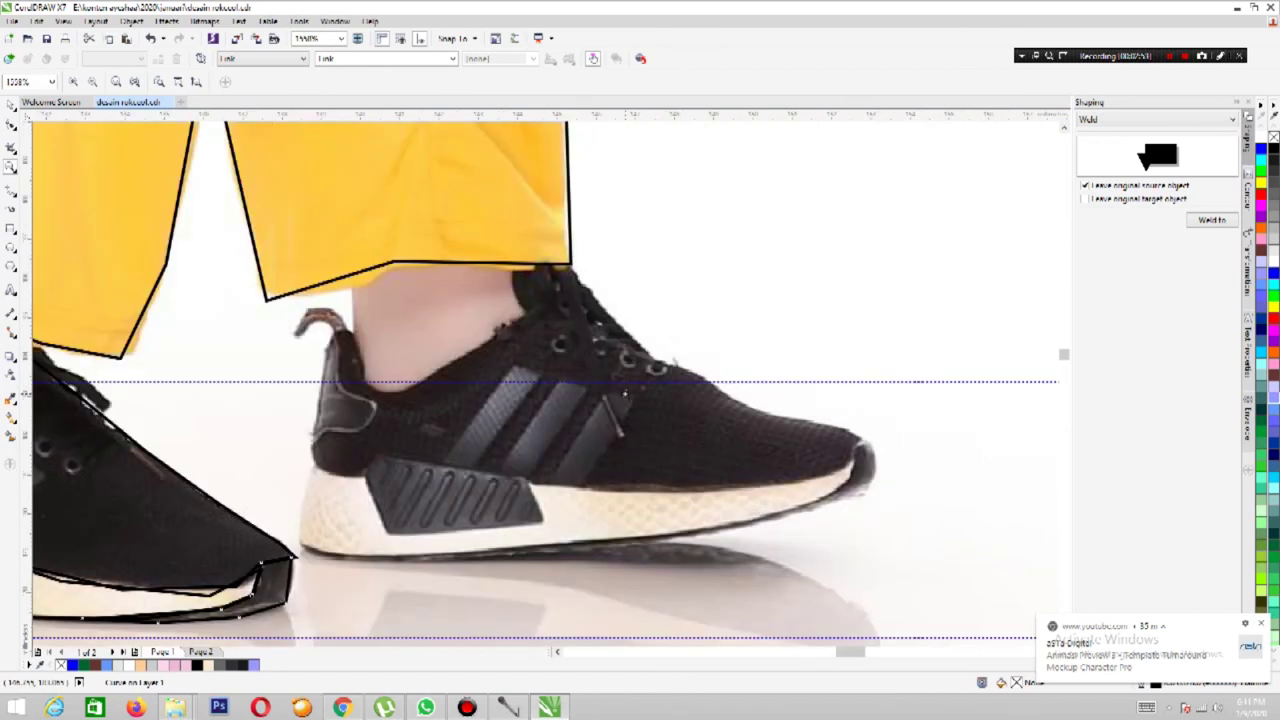
key("F5")
left_click(567, 266)
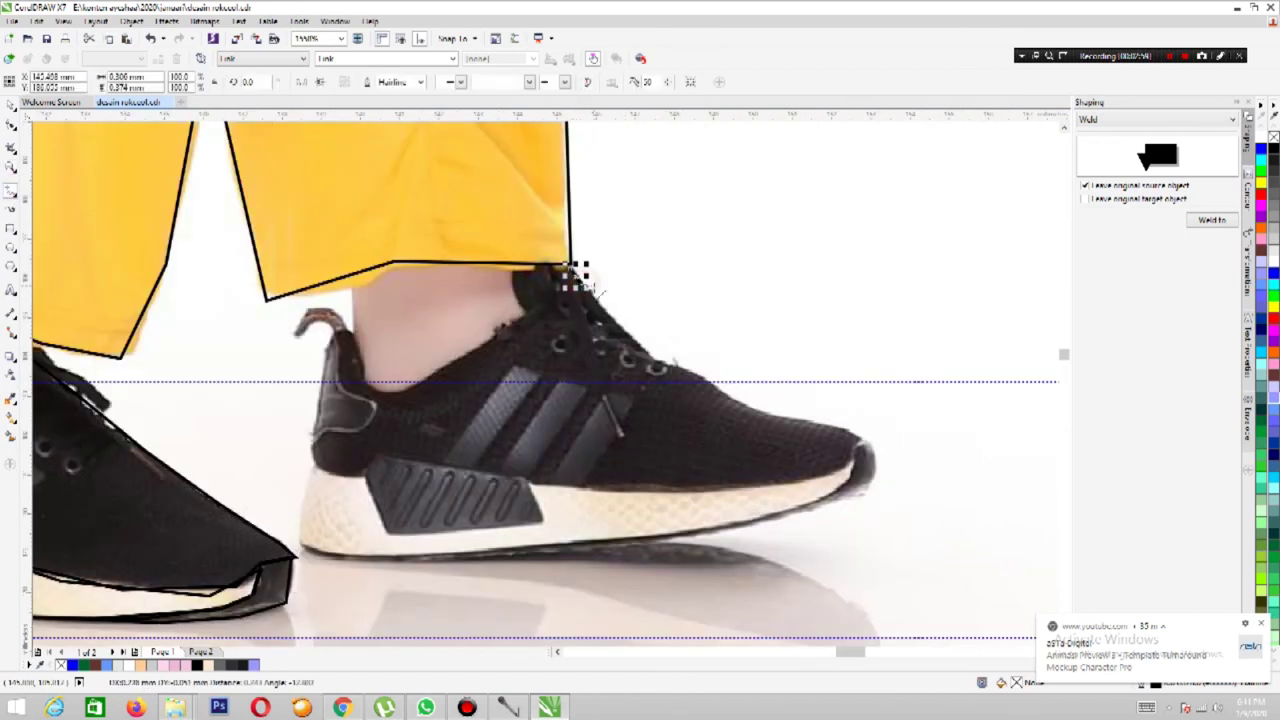
left_click(660, 364)
left_click(736, 403)
left_click(862, 440)
left_click(848, 468)
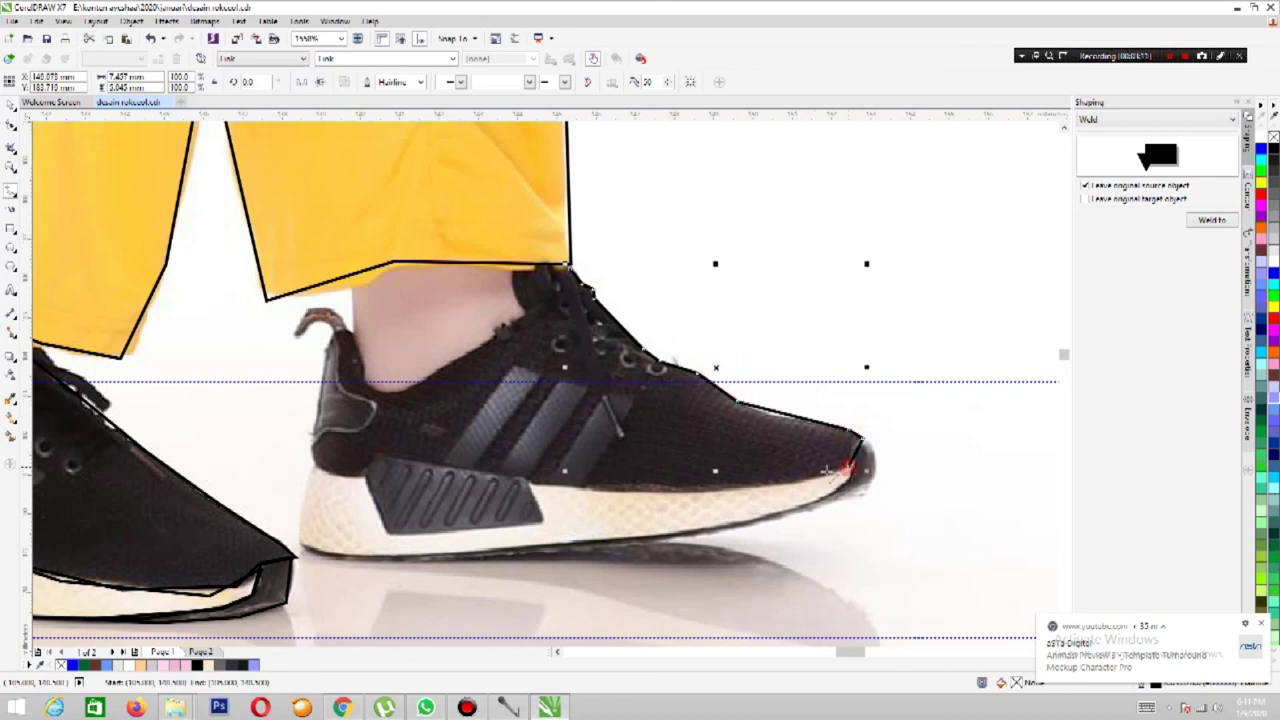
left_click(776, 487)
left_click(655, 490)
left_click(533, 485)
left_click(514, 471)
left_click(390, 456)
left_click(310, 468)
left_click(346, 332)
left_click(397, 394)
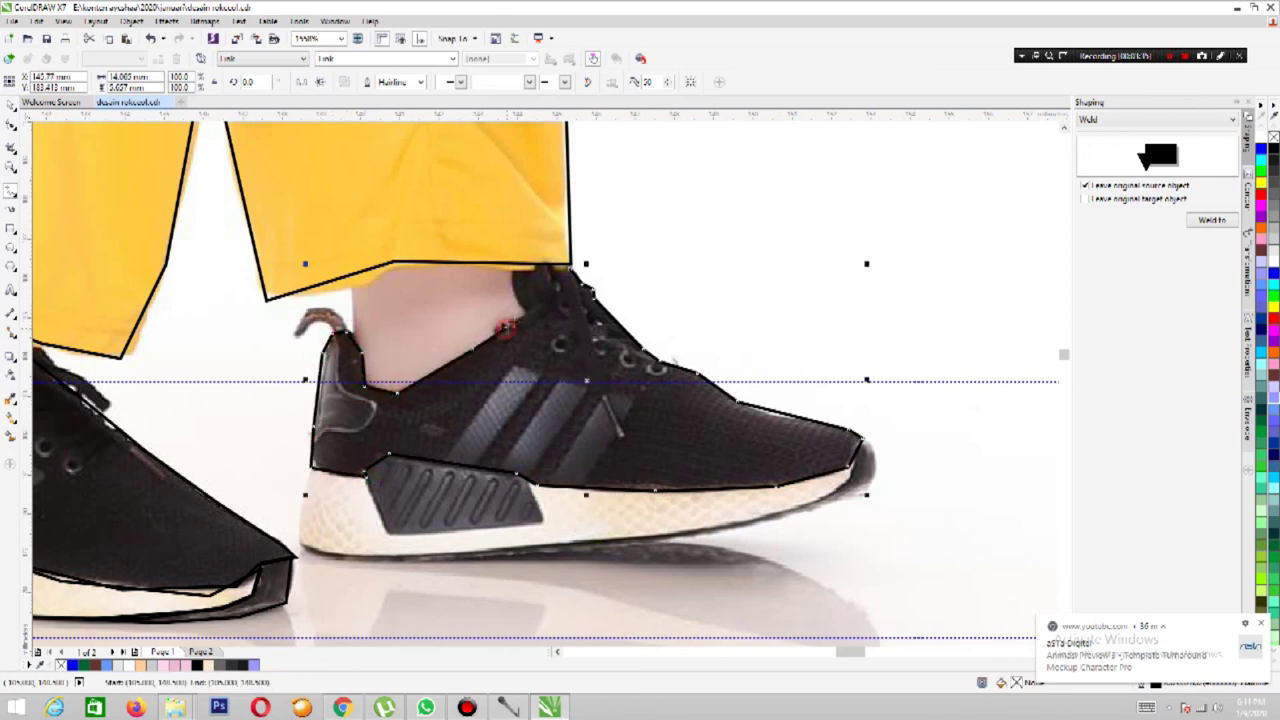
left_click(512, 270)
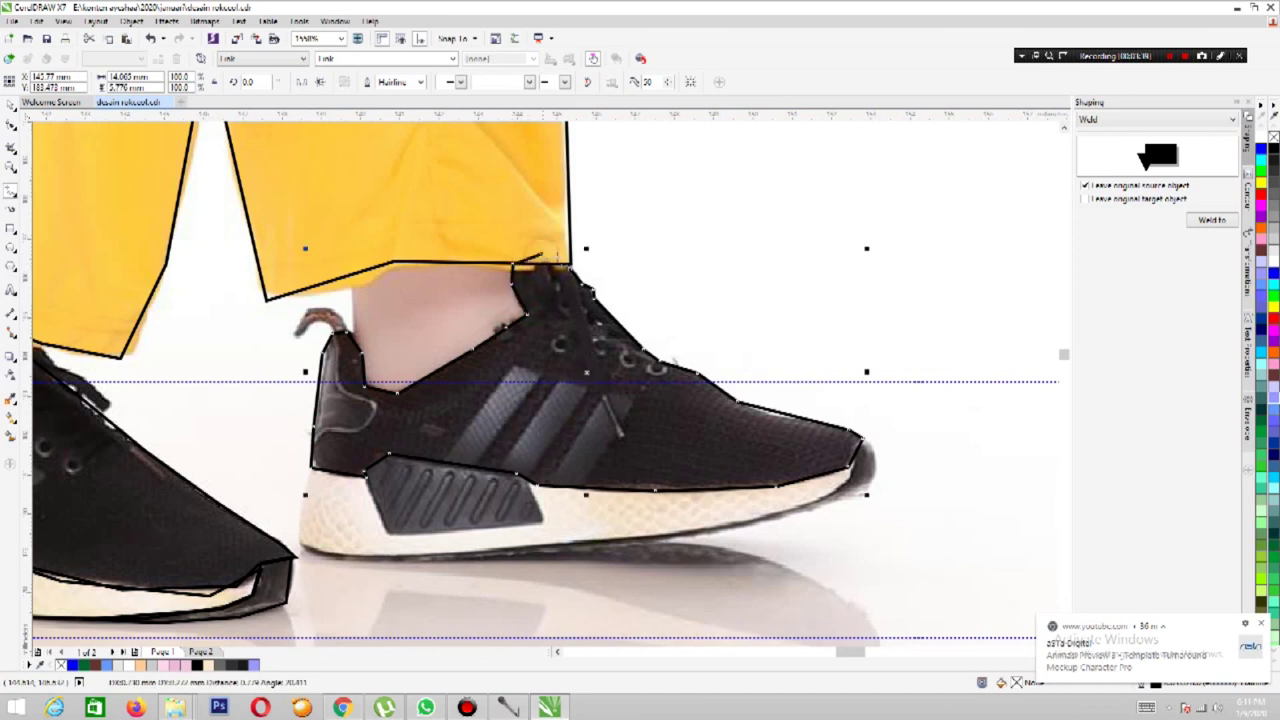
left_click(539, 255)
Trace the rear shoe's white midsole from heel to toe as an outline about 14.3 mm wide.
left_click(298, 526)
left_click(368, 479)
left_click(586, 490)
left_click(762, 489)
left_click(850, 465)
left_click(860, 452)
left_click(847, 482)
left_click(800, 510)
left_click(680, 533)
left_click(531, 546)
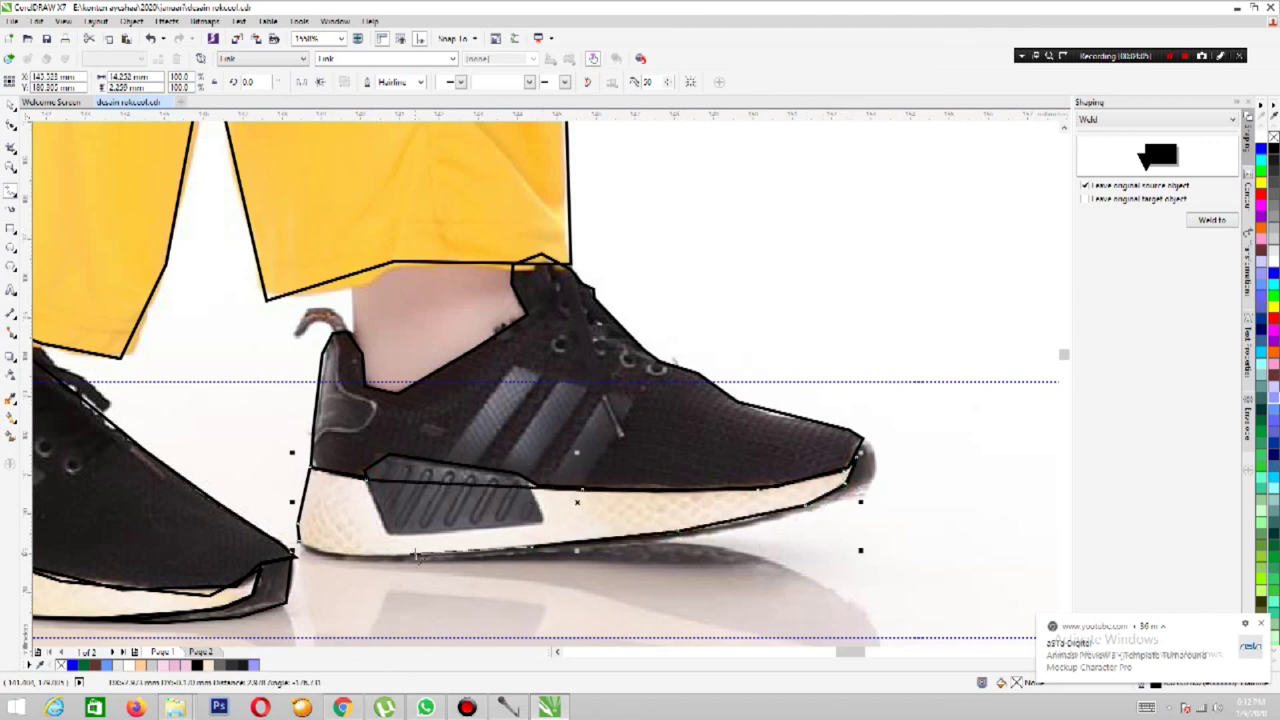
left_click(345, 553)
left_click(298, 548)
Trace the rear shoe's thin dark outsole and toe cap as a closed outline about 13.5 mm wide and 3 mm tall.
left_click(861, 439)
left_click(874, 468)
left_click(861, 490)
left_click(796, 514)
left_click(688, 537)
left_click(576, 549)
left_click(478, 555)
left_click(408, 560)
left_click(343, 557)
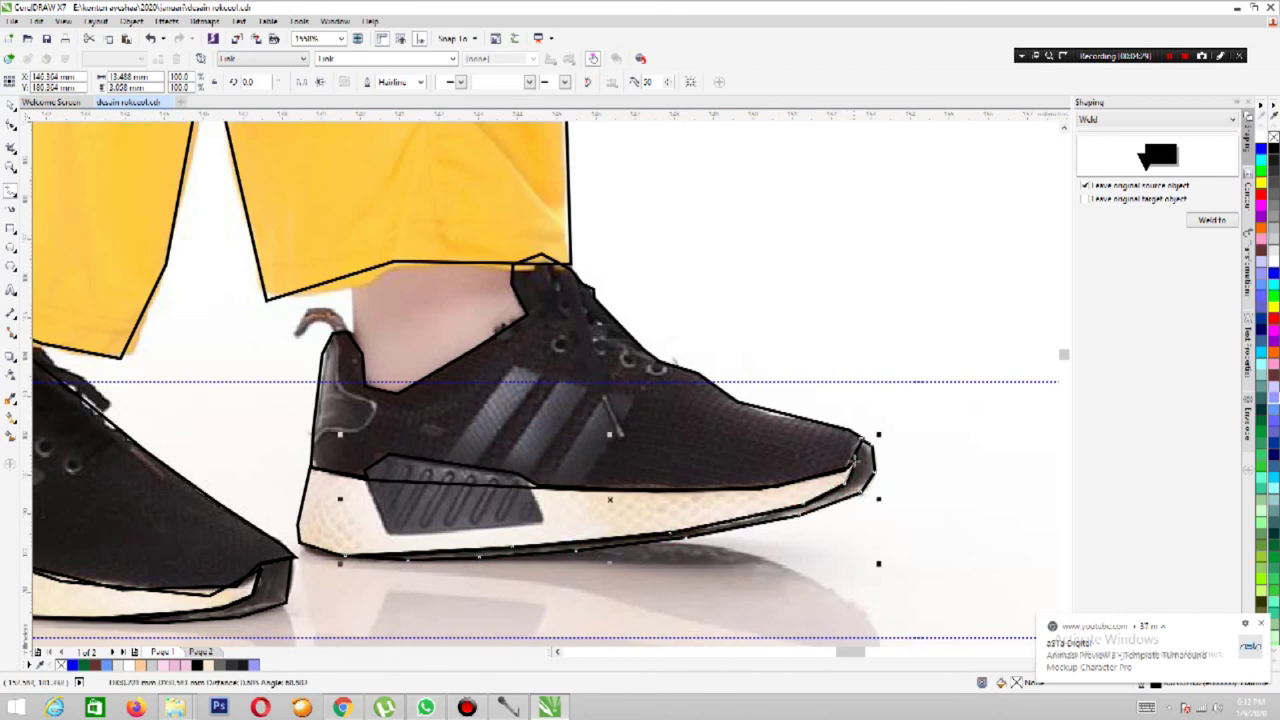
left_click(861, 439)
Trace the side view's hand from the sleeve cuff around the fingertips as a closed outline.
key("z")
scroll(649, 343, "down", 3)
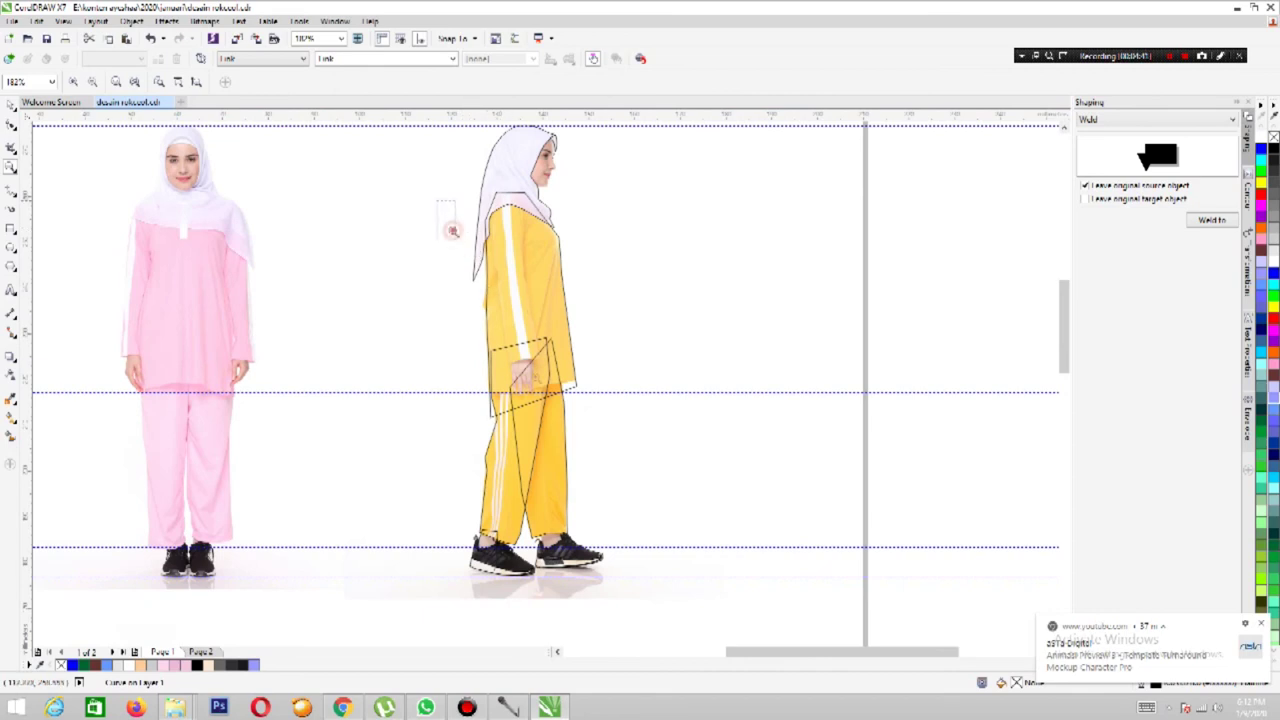
left_click_drag(565, 416, 476, 322)
scroll(568, 528, "up", 1)
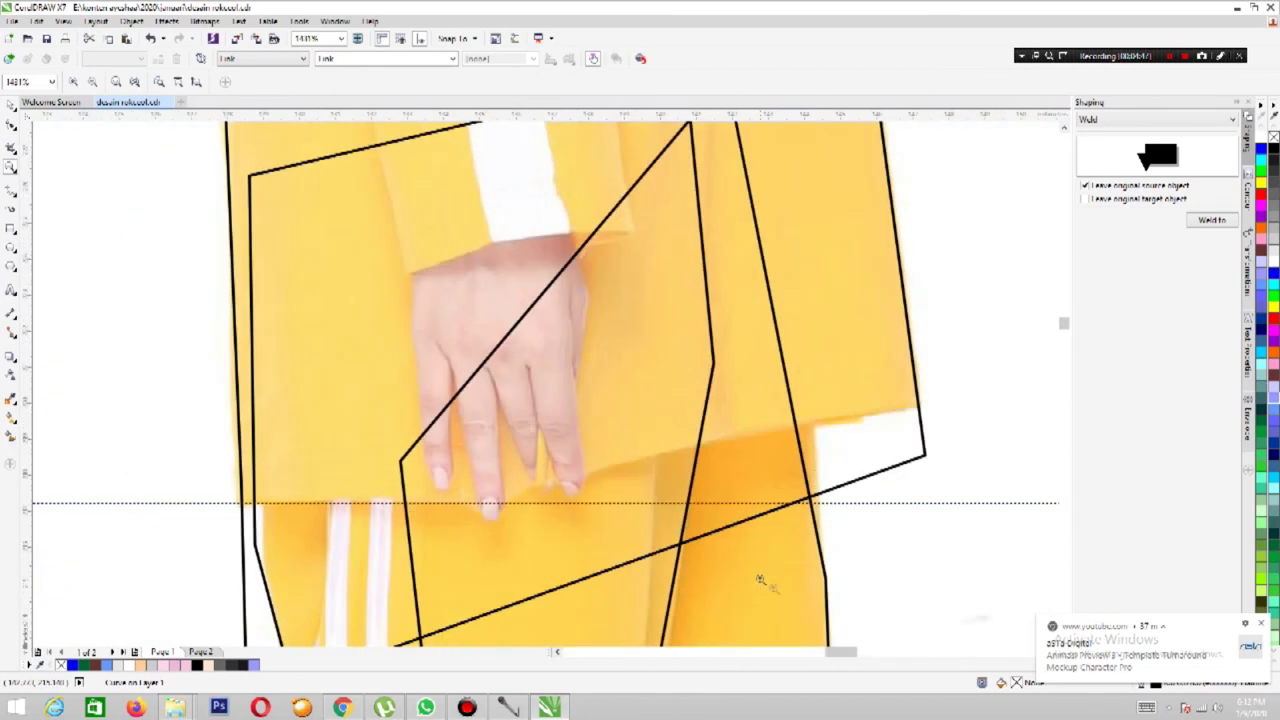
left_click(12, 192)
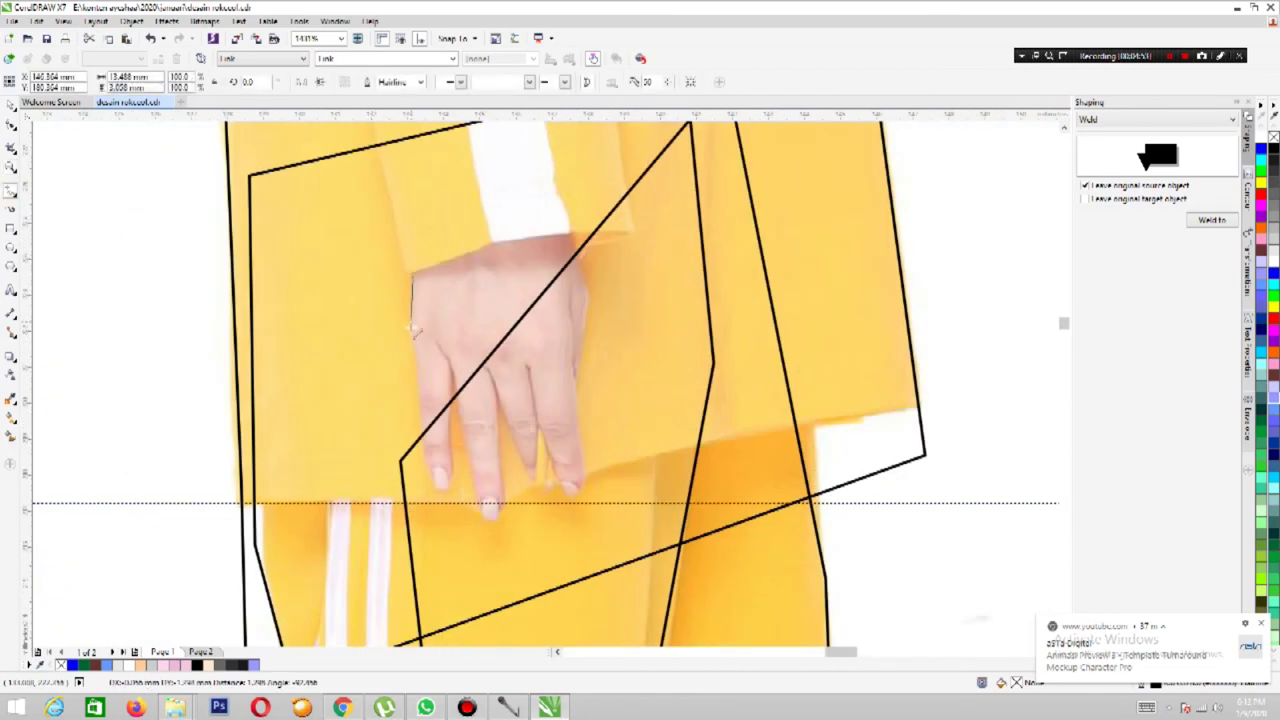
left_click(422, 382)
left_click(437, 490)
mouse_move(437, 490)
left_mouse_down()
mouse_move(452, 430)
mouse_move(443, 356)
mouse_move(485, 514)
mouse_move(488, 368)
mouse_move(537, 488)
mouse_move(528, 366)
mouse_move(545, 450)
mouse_move(572, 496)
mouse_move(577, 375)
left_mouse_up()
mouse_move(582, 318)
left_mouse_down()
mouse_move(571, 235)
mouse_move(497, 243)
mouse_move(410, 274)
left_mouse_up()
Trace the side view's sleeve above the hand as a separate outline over the jacket.
left_click(11, 166)
scroll(556, 356, "down", 4)
scroll(556, 356, "up", 2)
left_click_drag(494, 423, 331, 177)
left_click(11, 190)
mouse_move(513, 268)
left_mouse_down()
mouse_move(536, 470)
mouse_move(560, 550)
mouse_move(630, 545)
mouse_move(596, 350)
mouse_move(592, 206)
left_mouse_up()
Trace the side view's face in profile, starting at the hijab edge below the chin.
key("z")
scroll(568, 380, "down", 3)
scroll(540, 200, "up", 3)
scroll(540, 200, "down", 3)
left_click_drag(488, 137, 590, 213)
scroll(714, 271, "down", 3)
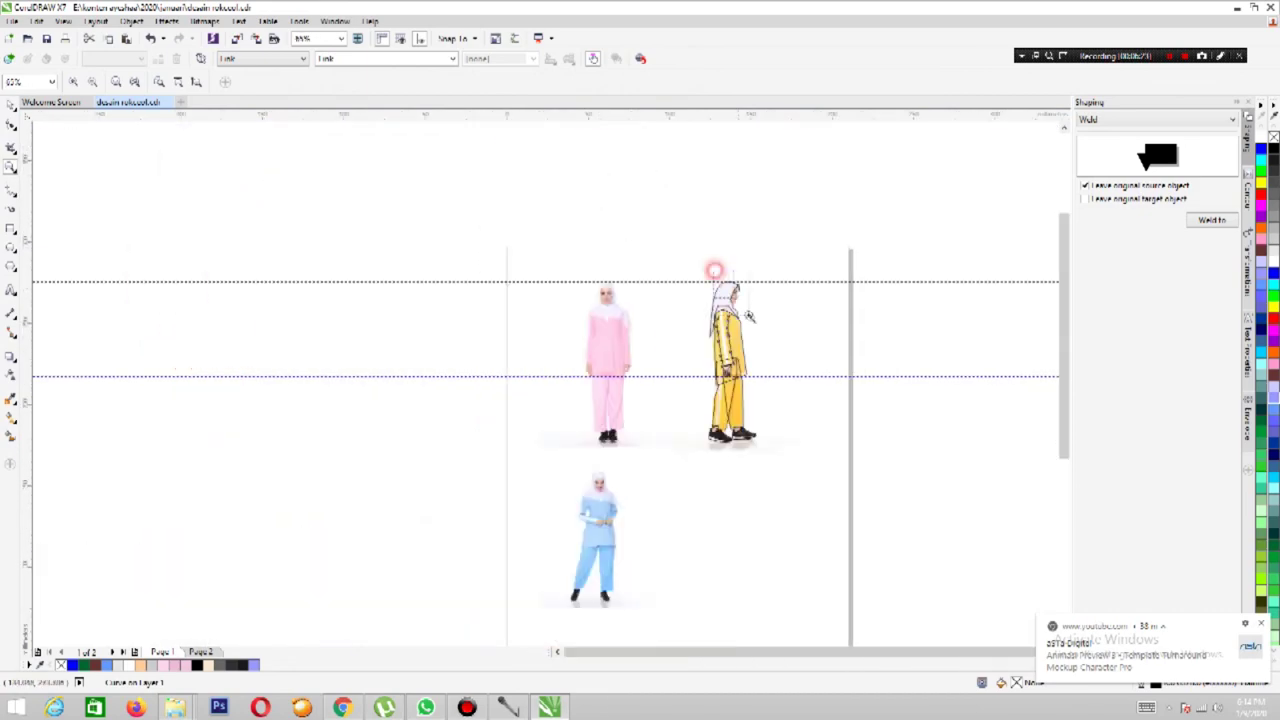
scroll(714, 271, "up", 3)
key("F5")
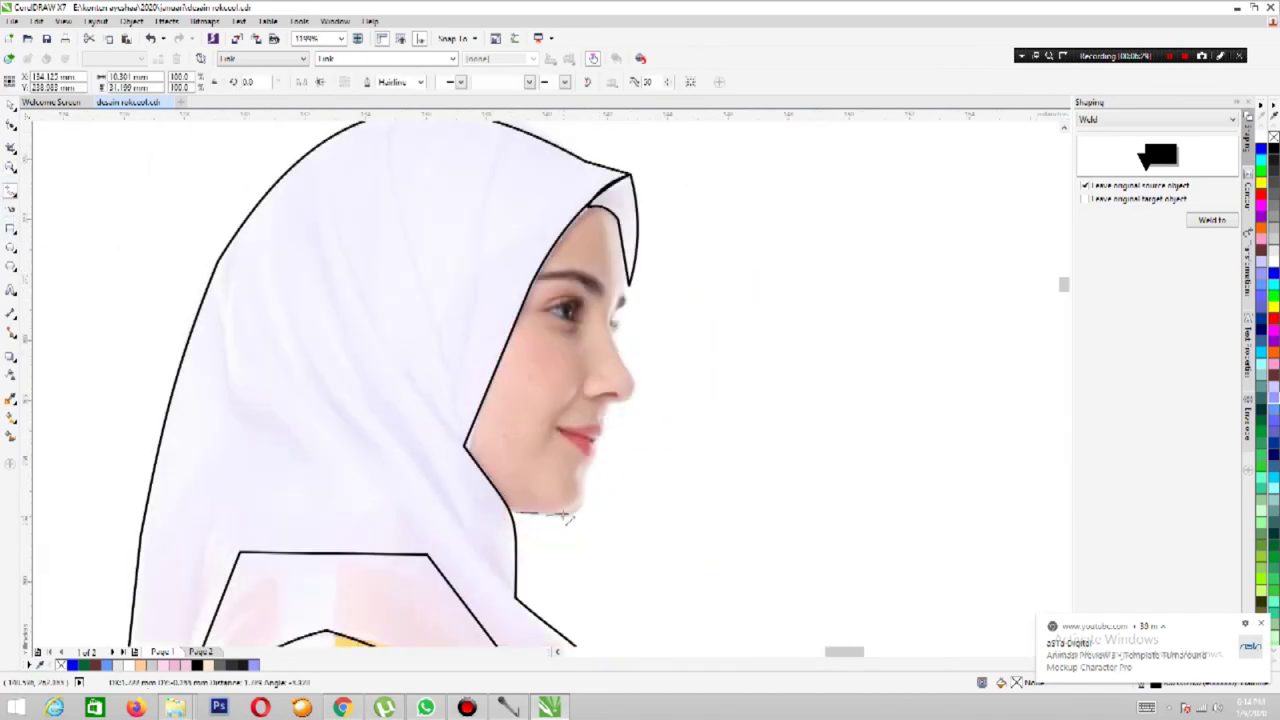